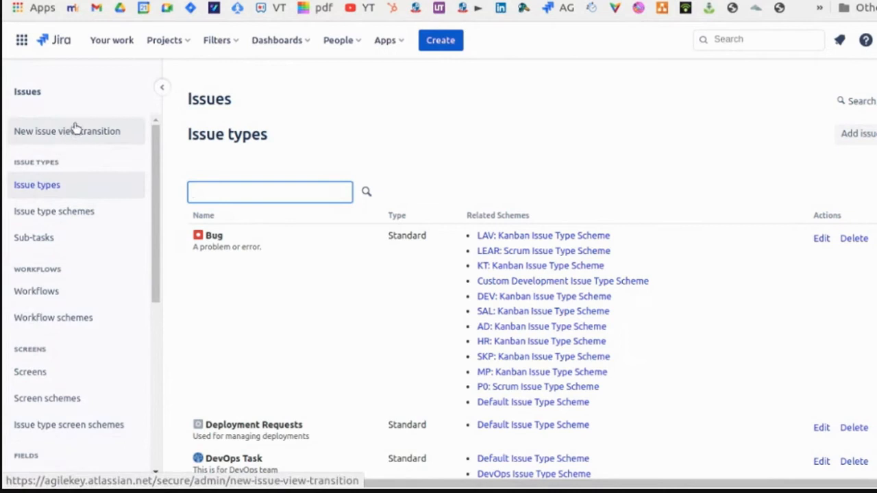
Start a new workflow scheme in the workflow schemes administration and name it "Learning App Workflow Scheme".
scroll(68, 278, down, 3)
scroll(68, 278, up, 3)
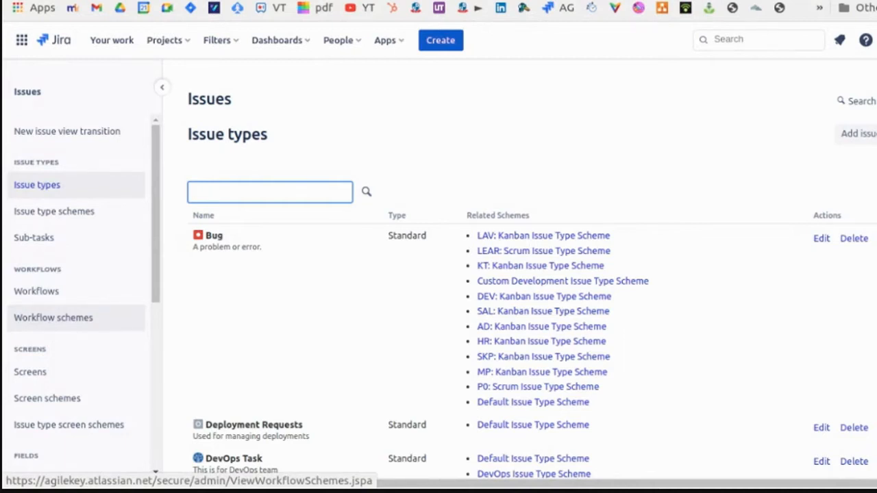
click(49, 326)
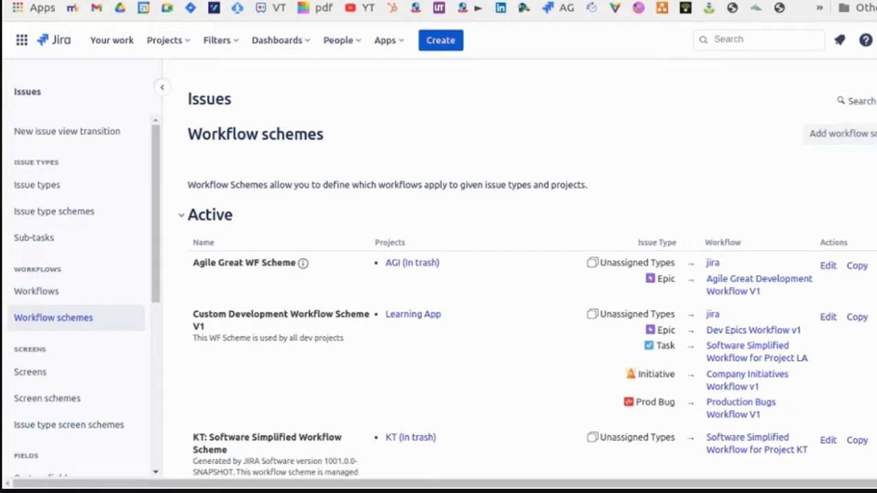
click(860, 142)
text(cOM)
key(BackSpace)
key(BackSpace)
key(BackSpace)
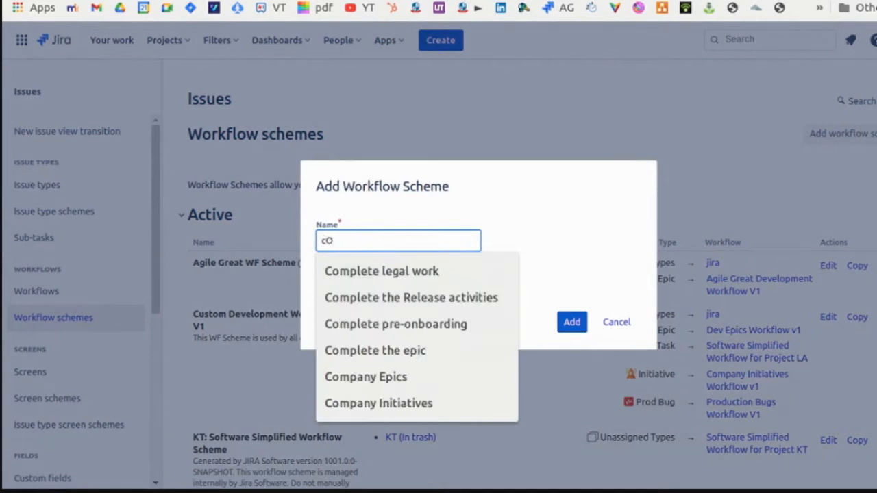
text(C)
key(BackSpace)
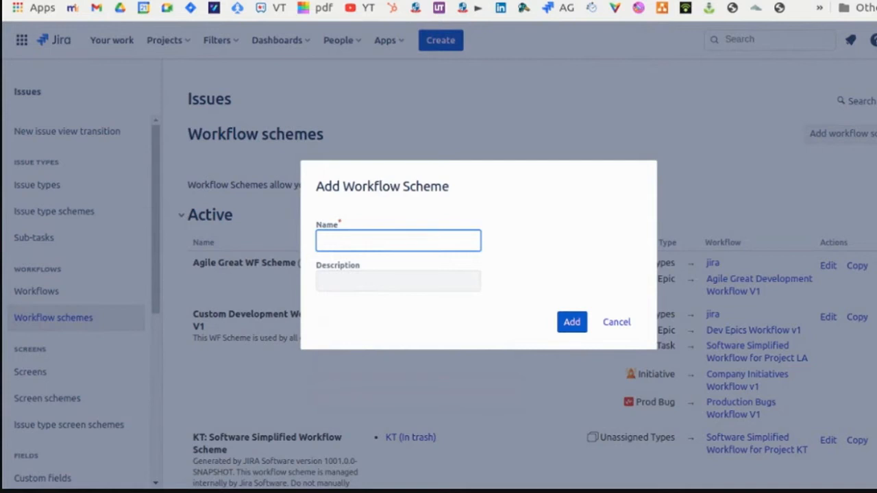
text(Learning A)
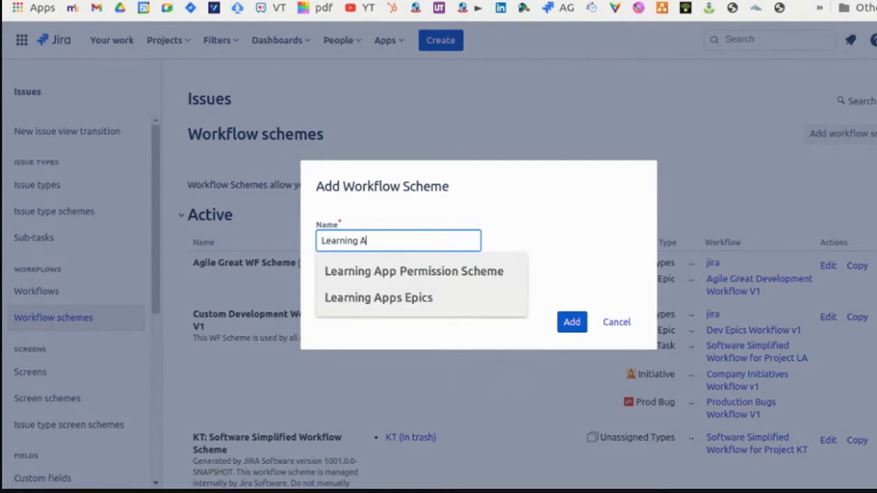
text(pp W)
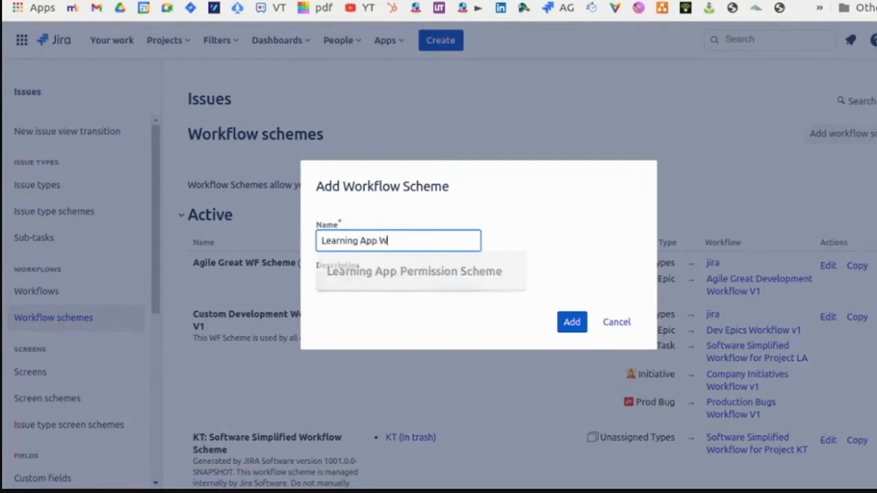
text(orkflow S)
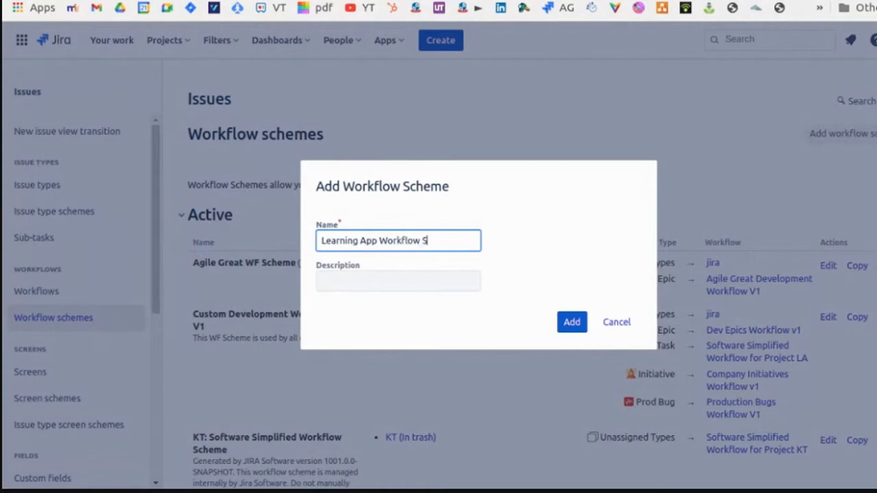
text(cheme)
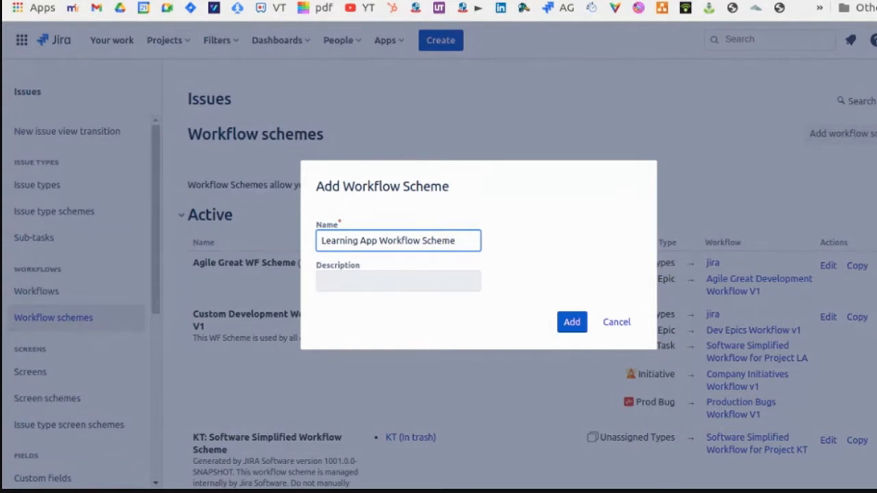
Enter "This is only used for Learning App" as the workflow scheme's description and create the scheme.
drag(320, 240, 481, 239)
key(ctrl+c)
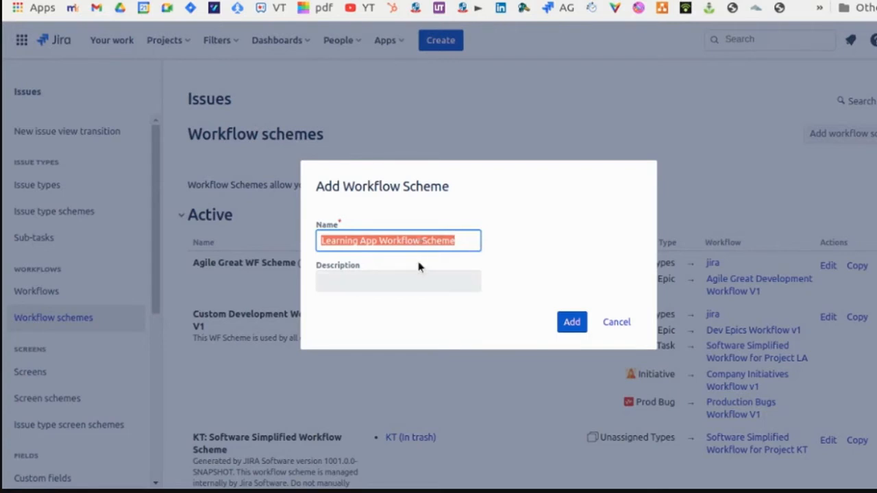
click(407, 279)
key(ctrl+v)
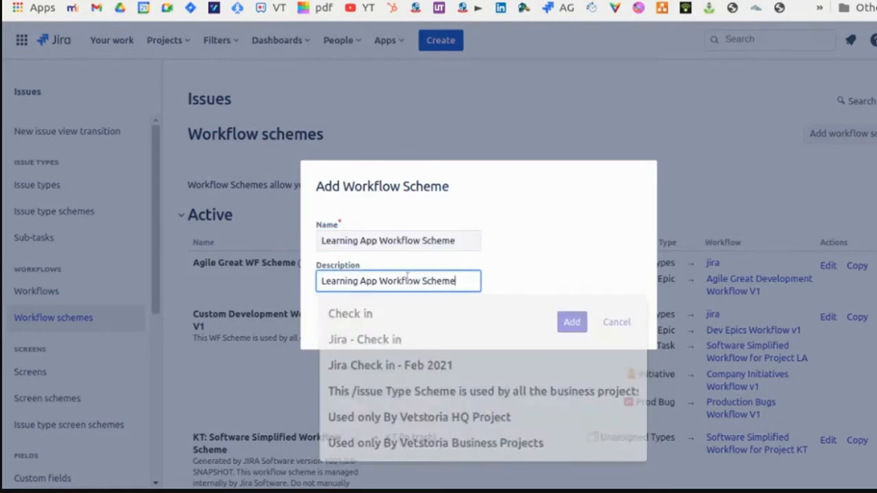
click(318, 280)
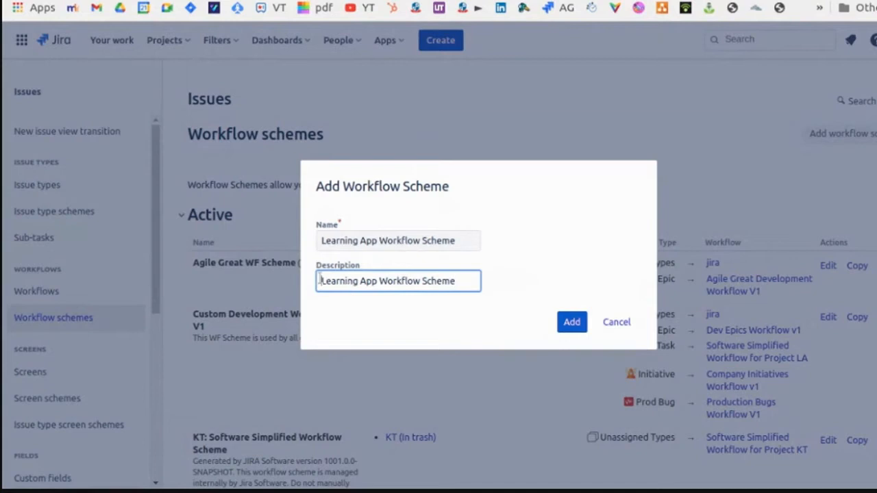
text(This is)
text( only used)
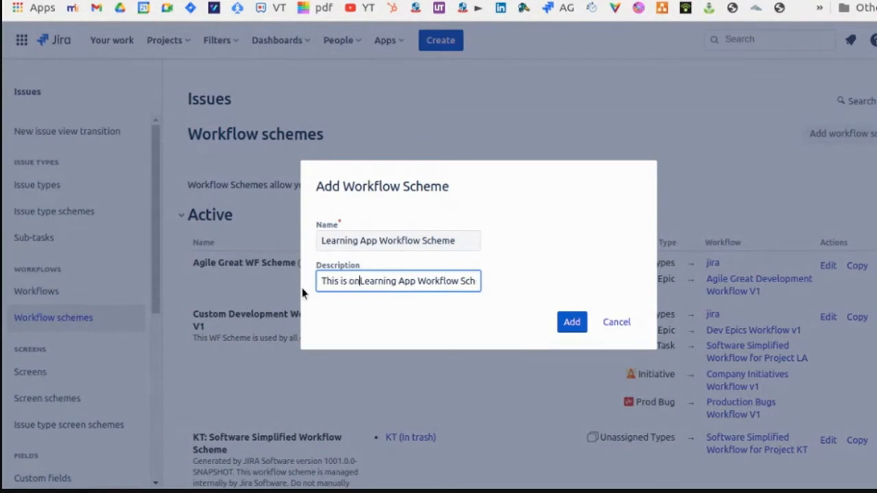
text( for)
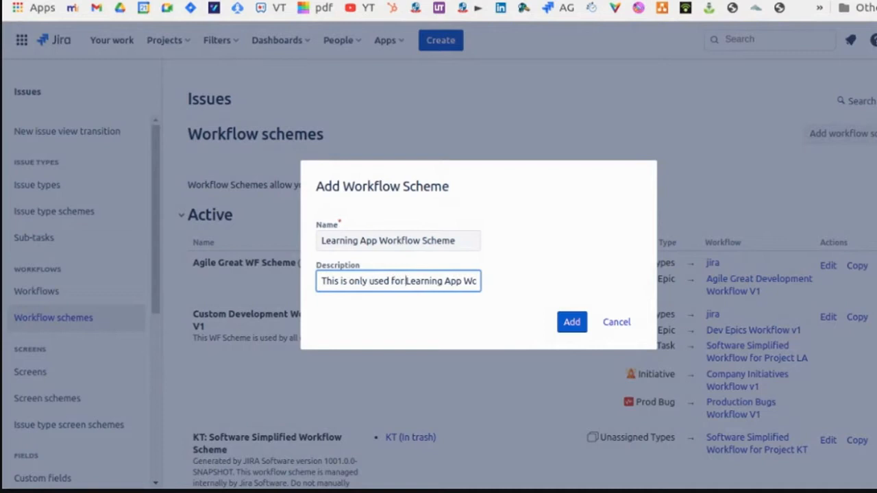
drag(445, 276, 530, 275)
double_click(457, 281)
key(BackSpace)
key(BackSpace)
key(BackSpace)
key(BackSpace)
key(BackSpace)
key(BackSpace)
key(BackSpace)
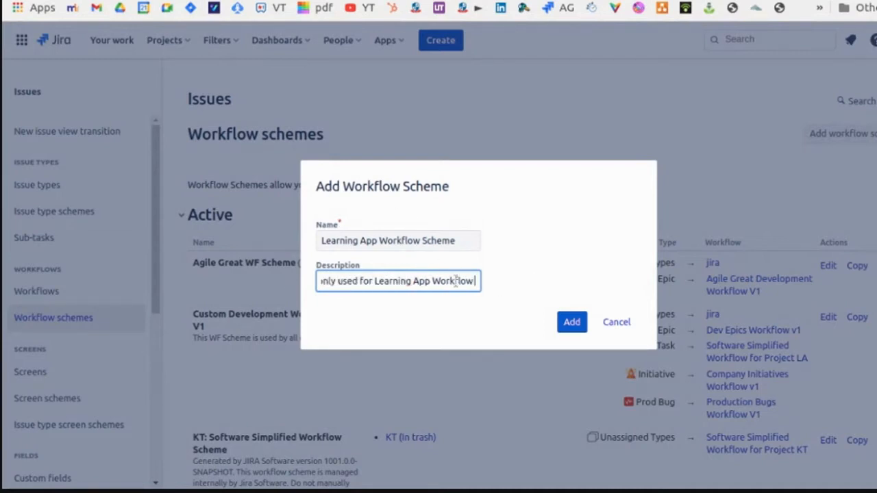
key(BackSpace)
key(BackSpace)
key(BackSpace)
key(BackSpace)
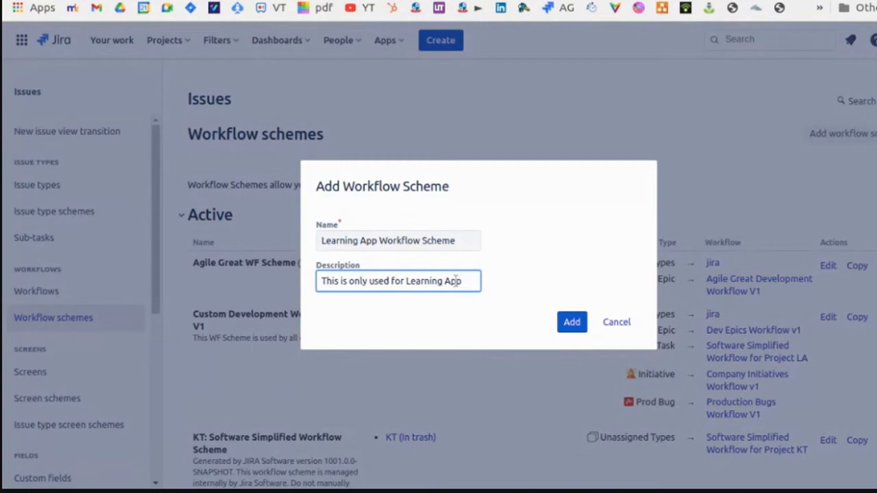
click(572, 323)
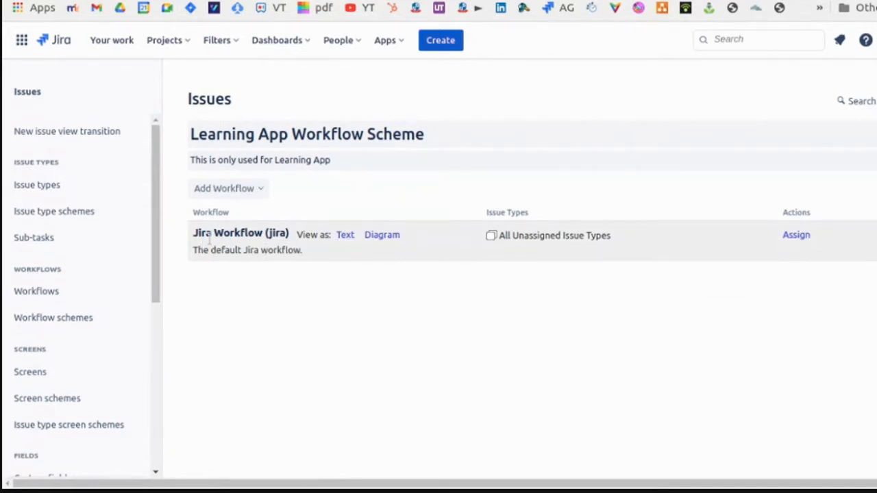
View the default Jira workflow's diagram with the browser zoom reset, and close the diagram.
click(381, 235)
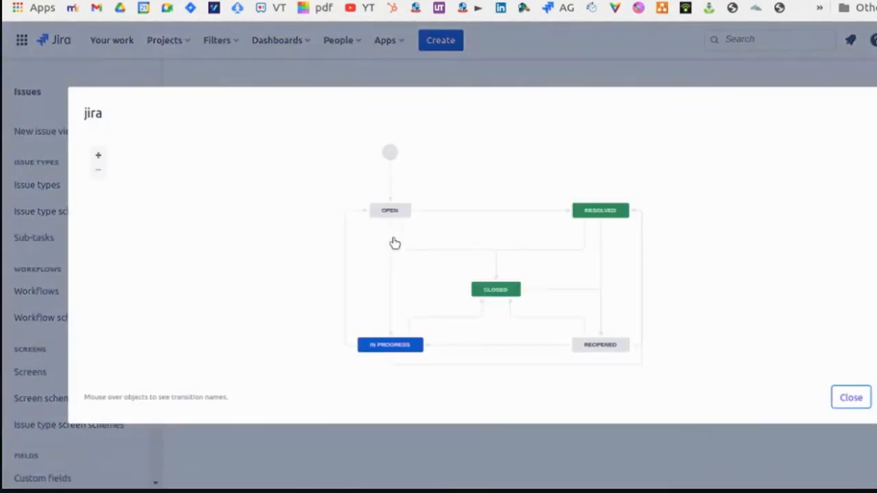
drag(389, 152, 276, 140)
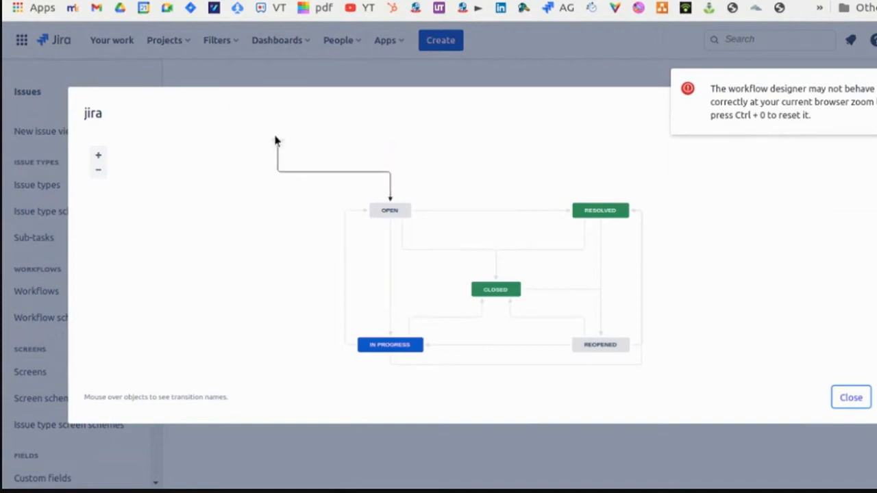
click(876, 89)
key(ctrl+0)
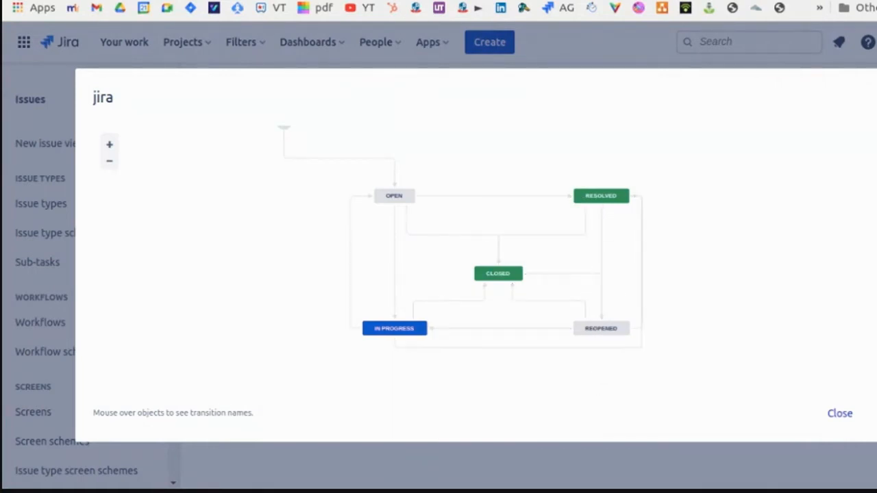
click(838, 414)
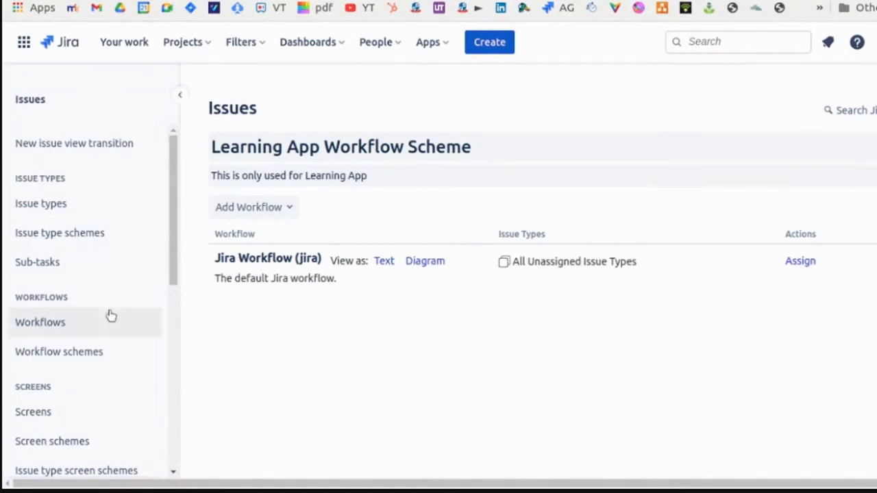
Start adding a new workflow from the Workflows administration page and name it "LEAR - General task Workflow".
click(68, 329)
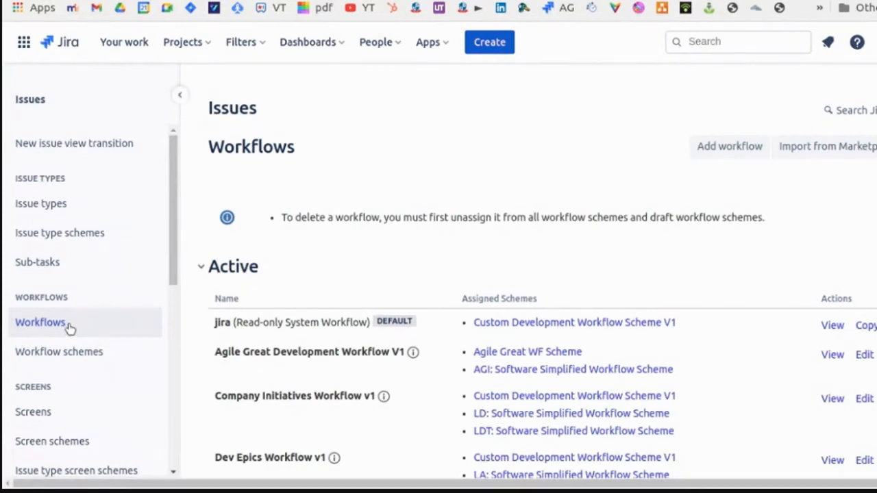
click(710, 148)
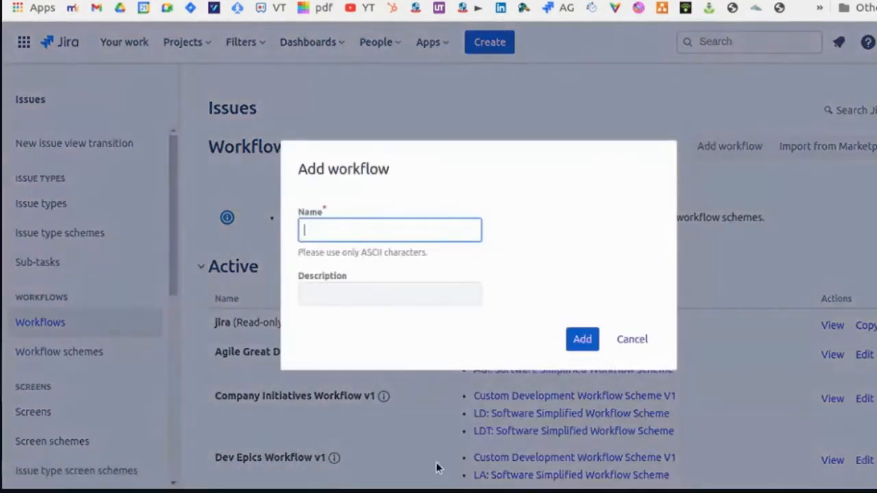
click(368, 230)
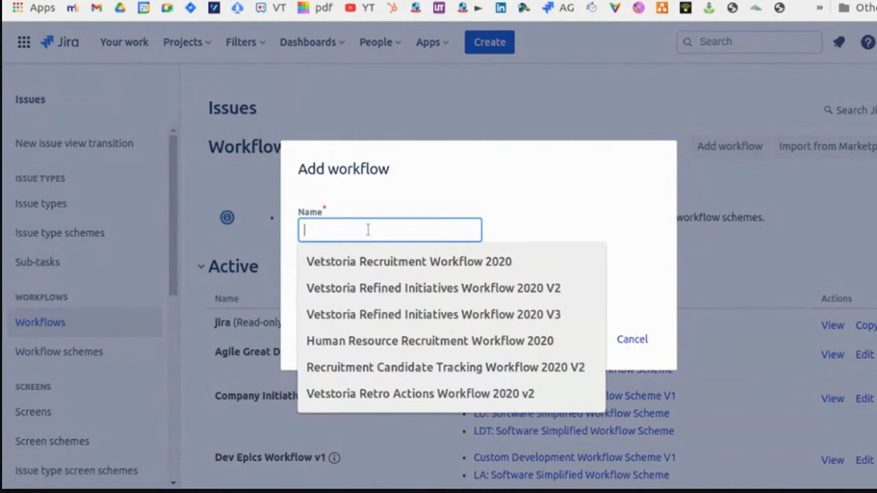
text(:earning)
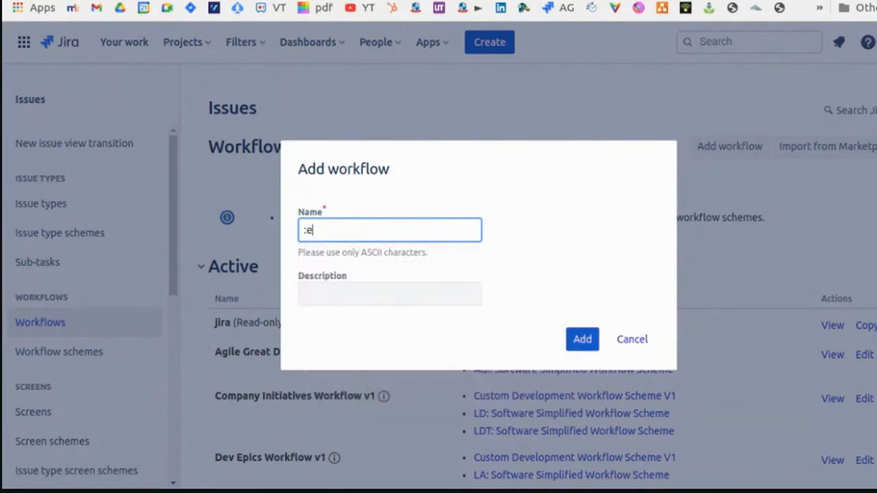
key(BackSpace)
key(BackSpace)
key(BackSpace)
key(BackSpace)
key(BackSpace)
key(BackSpace)
key(BackSpace)
key(BackSpace)
text(LLEA)
text(R)
key(BackSpace)
key(BackSpace)
key(BackSpace)
key(BackSpace)
text(EAR)
text(- gENE)
key(BackSpace)
key(BackSpace)
text(GenerAL tASK)
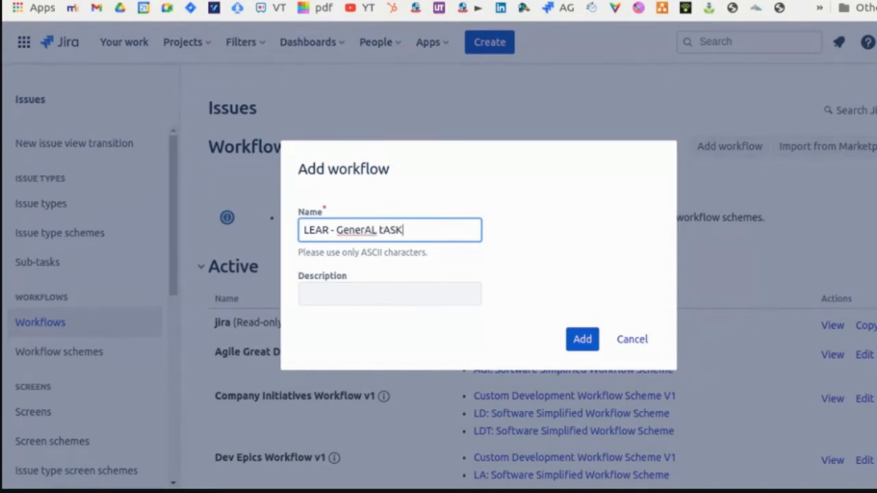
text( wORKFLOW)
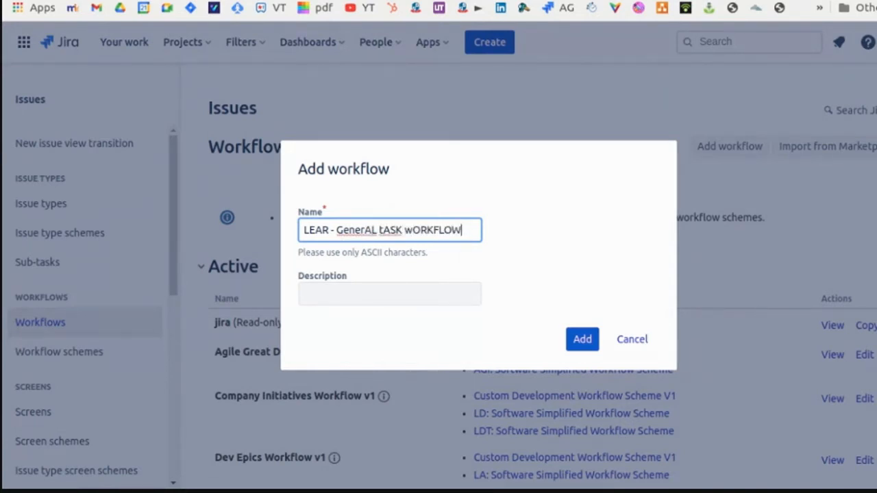
drag(381, 231, 546, 251)
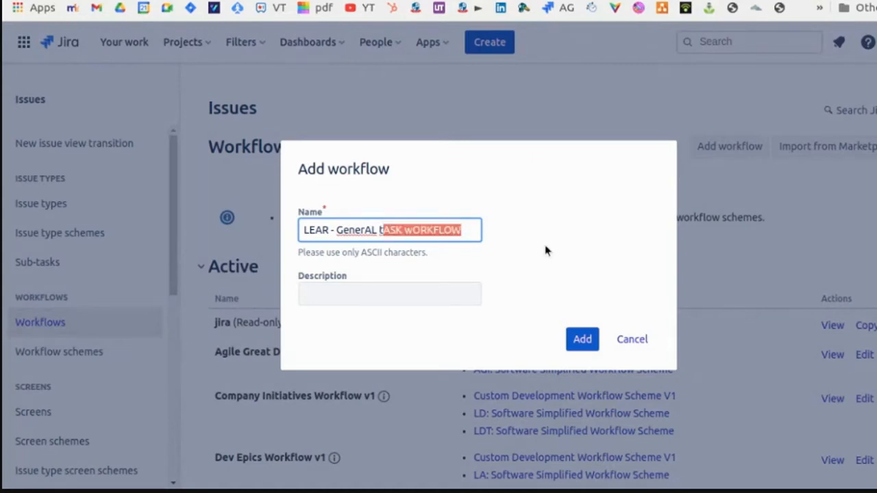
text(ask Workflow)
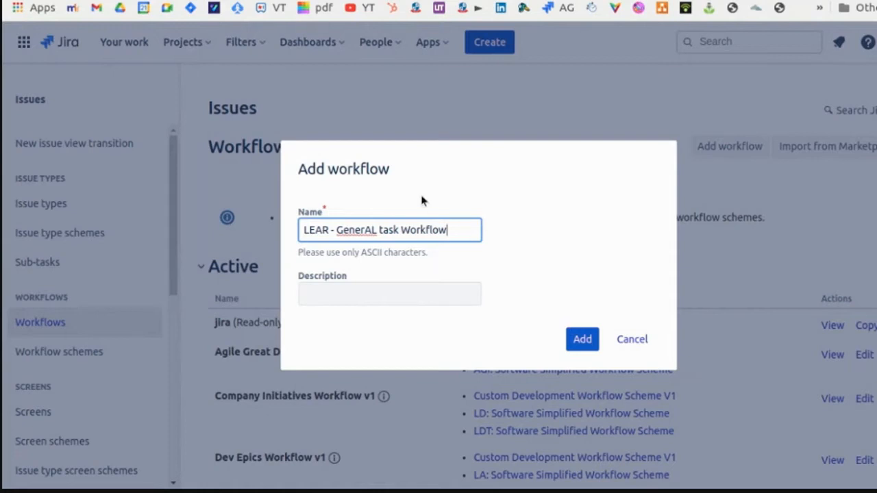
double_click(369, 229)
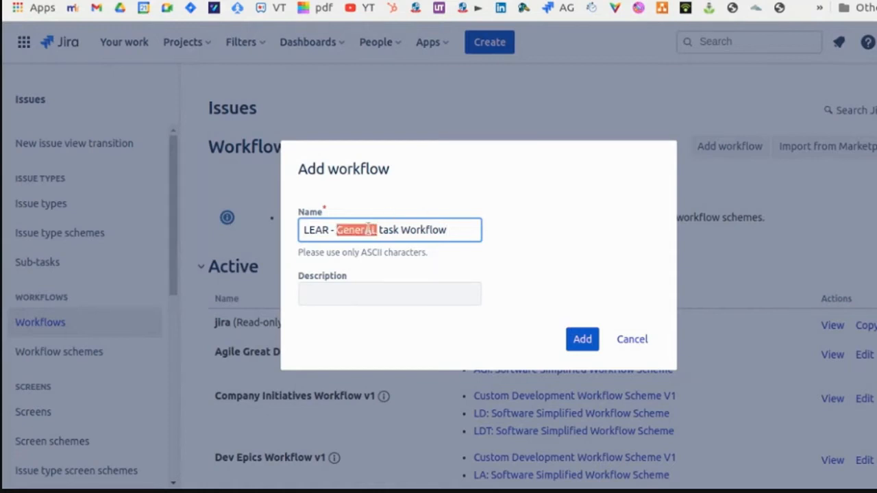
text(General)
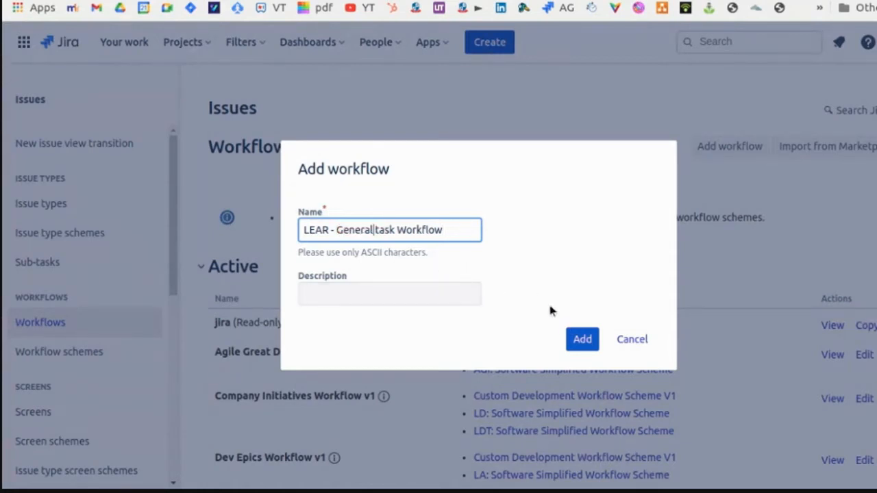
Enter "This is to handle general tasks" as the workflow's description and create the workflow.
click(447, 289)
text(T)
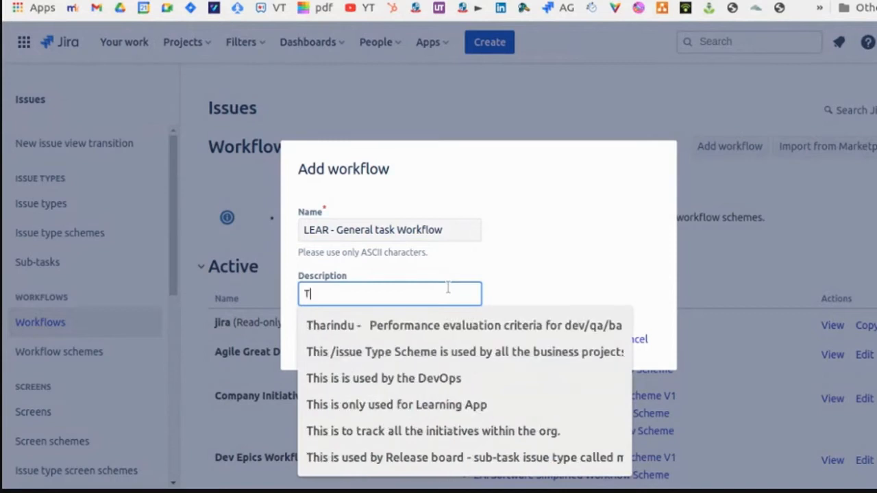
text(his is to )
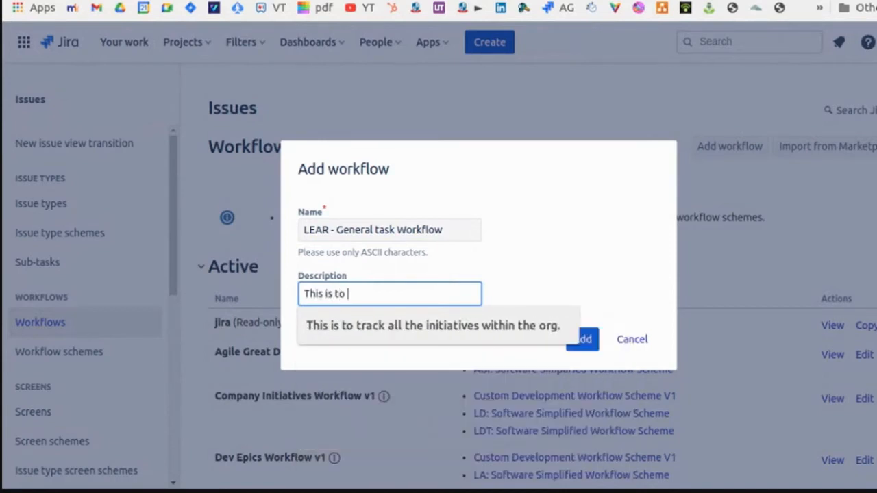
text(hanlde general)
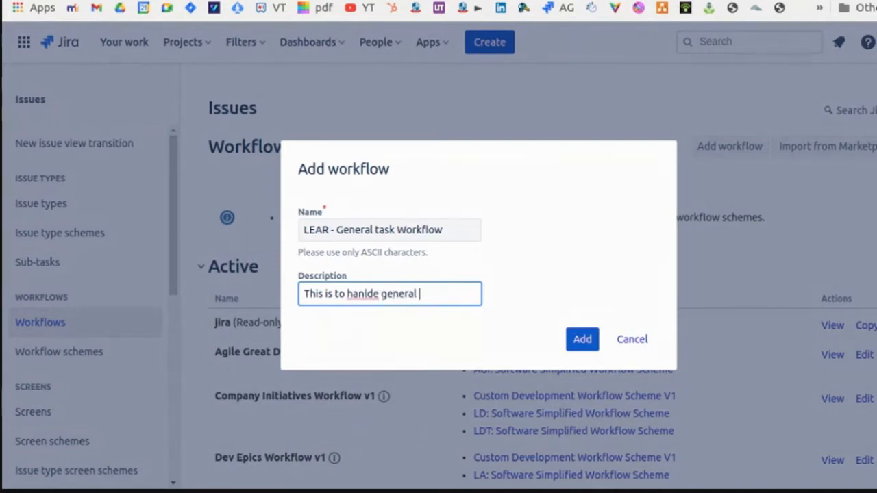
text( tasks)
double_click(360, 293)
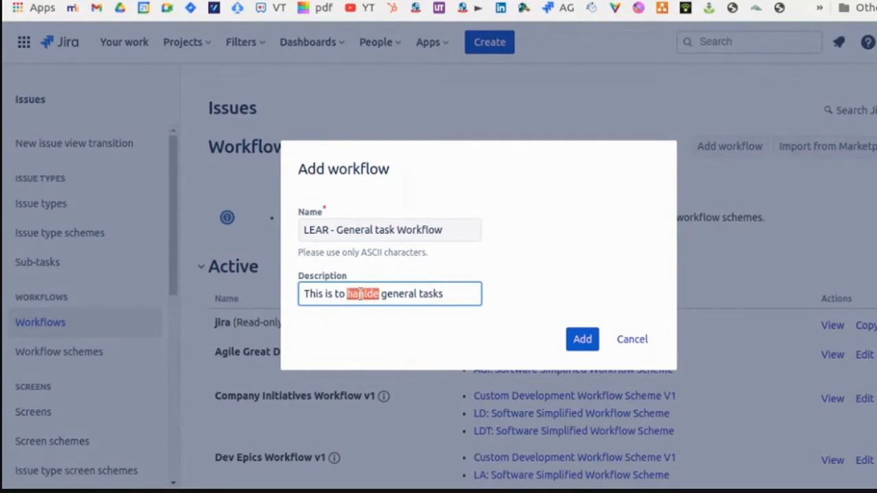
text(handle)
click(582, 341)
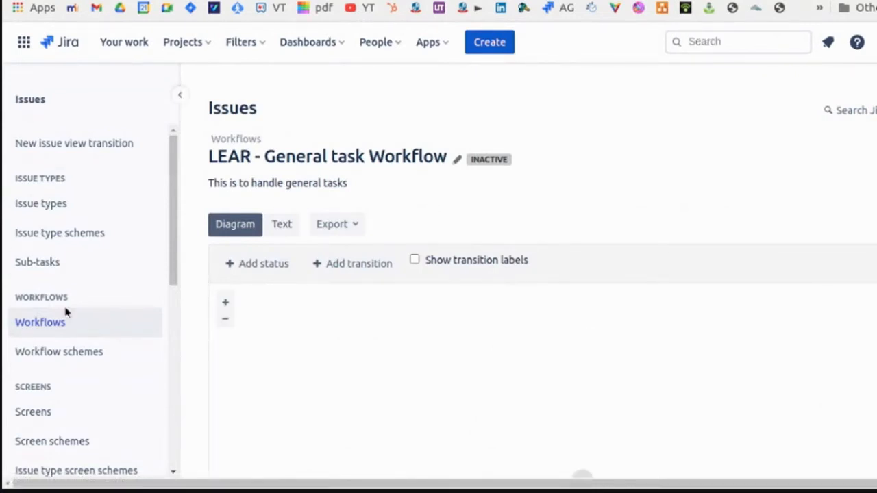
Open the workflow schemes list, expand the inactive schemes and look through both the active and inactive entries.
click(60, 354)
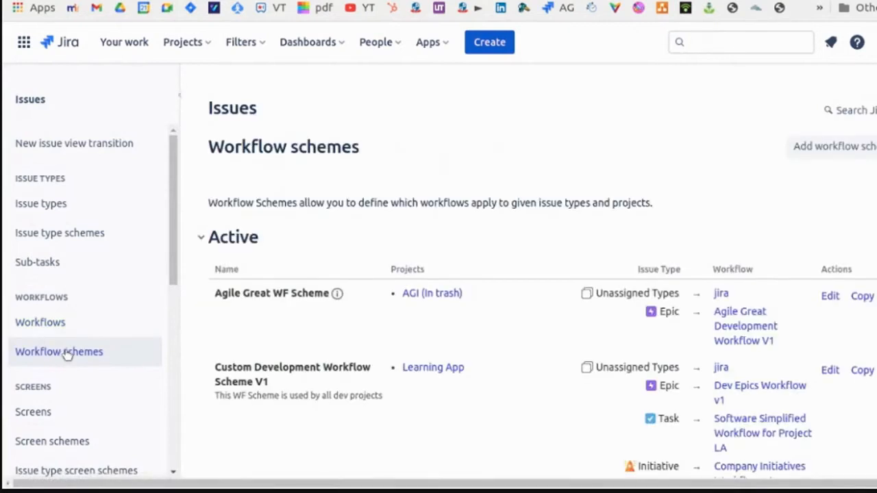
scroll(293, 360, down, 10)
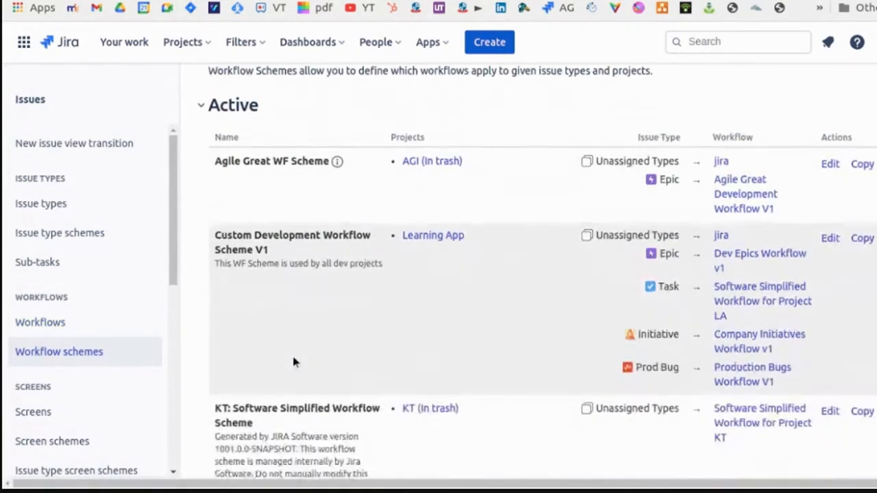
scroll(295, 361, down, 3)
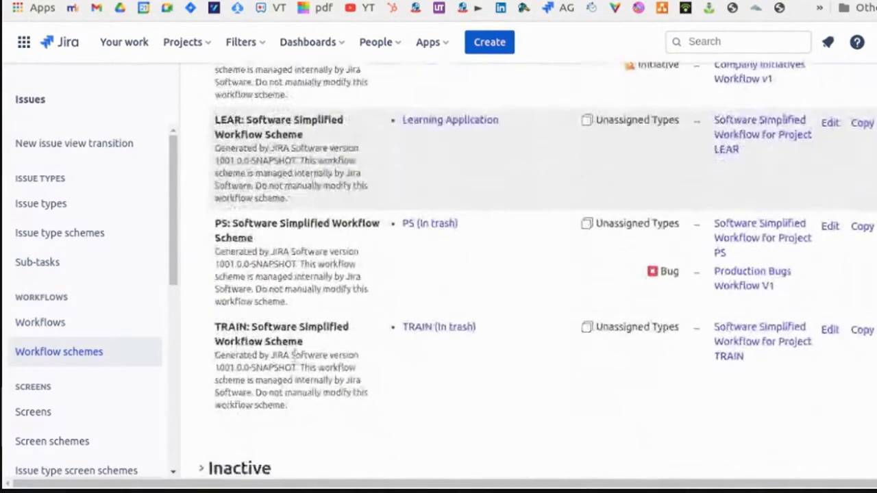
click(202, 471)
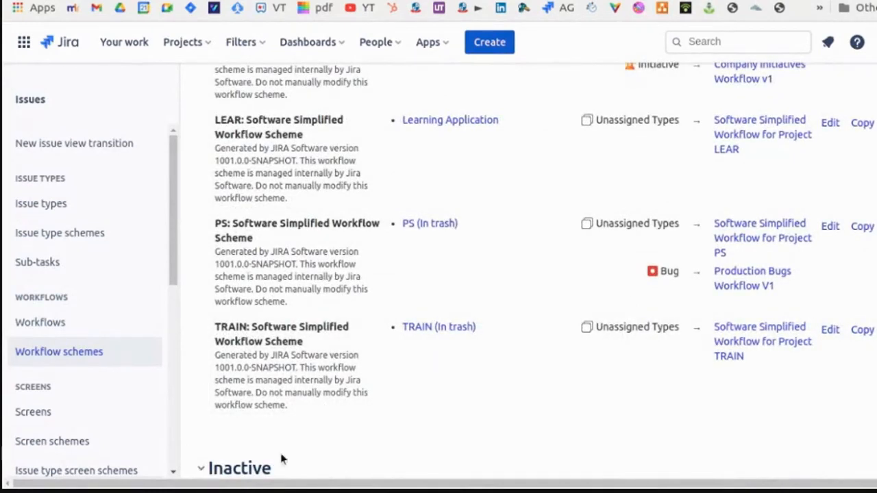
scroll(362, 409, down, 2)
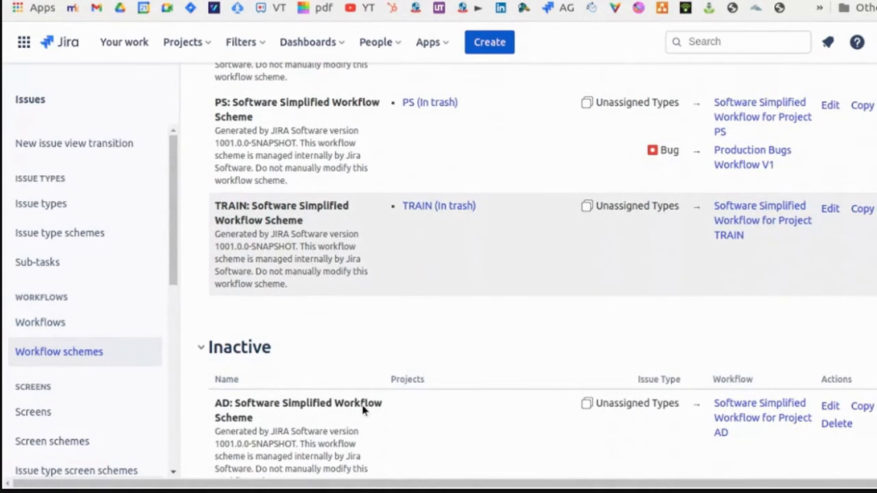
scroll(362, 409, down, 8)
scroll(343, 352, up, 10)
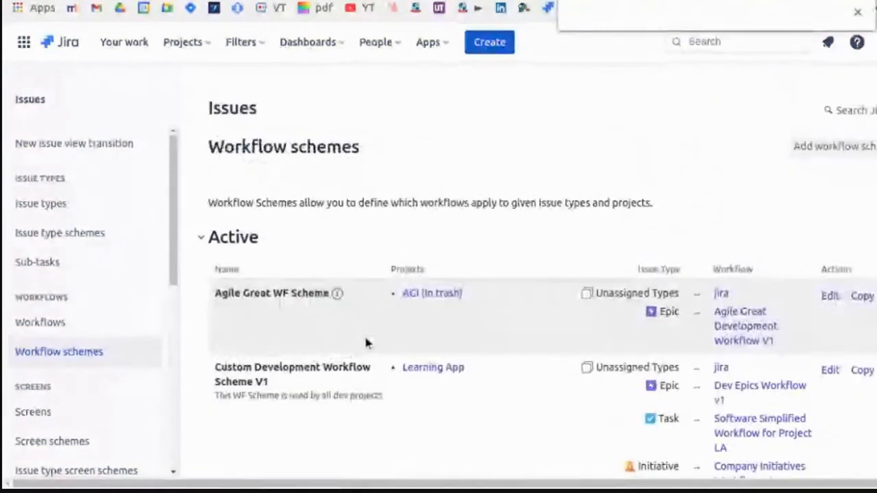
Search the page for "general", shorten the search text to "gener" and step through the matches among the workflow schemes.
text(gene)
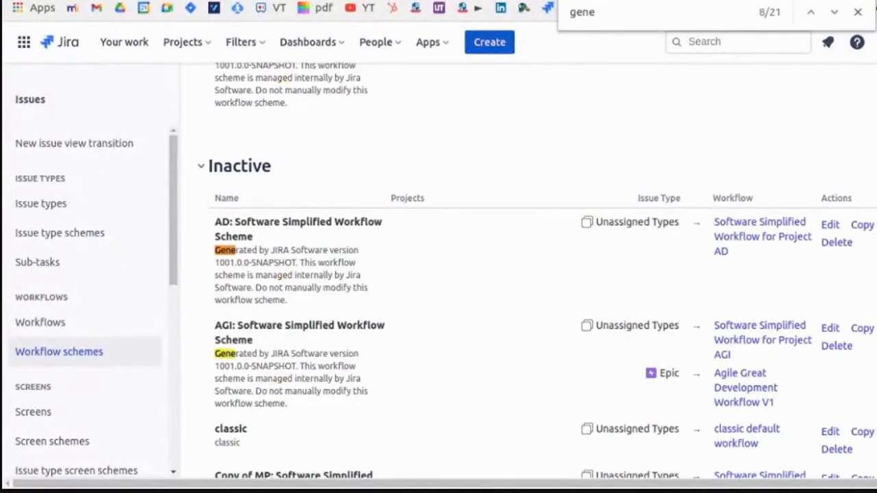
text(ral)
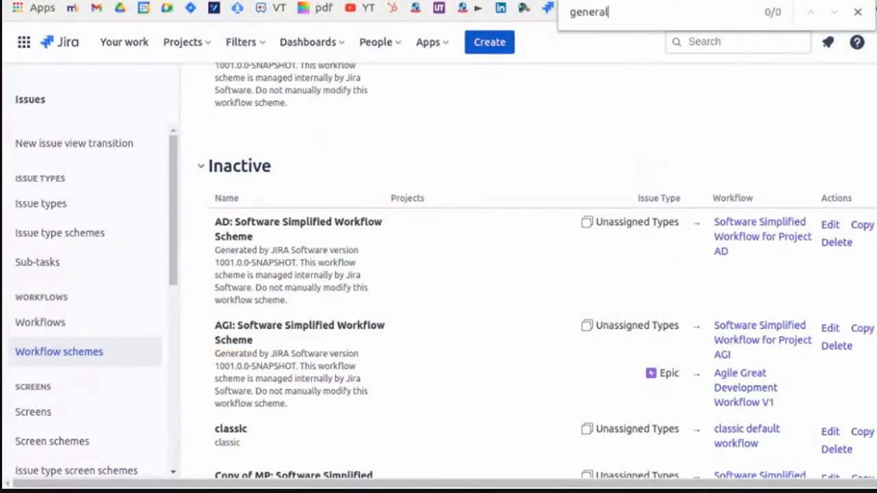
key(BackSpace)
key(BackSpace)
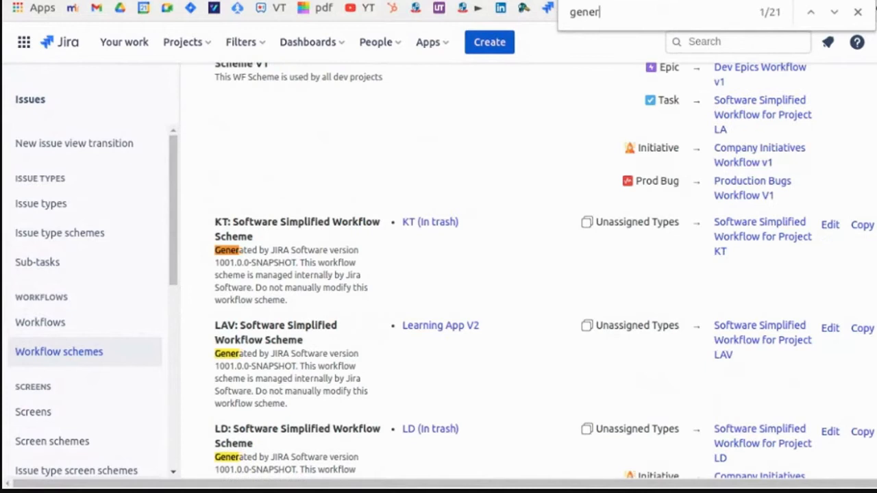
key(Return)
key(Return)
key(Return)
key(Return)
key(Return)
key(Return)
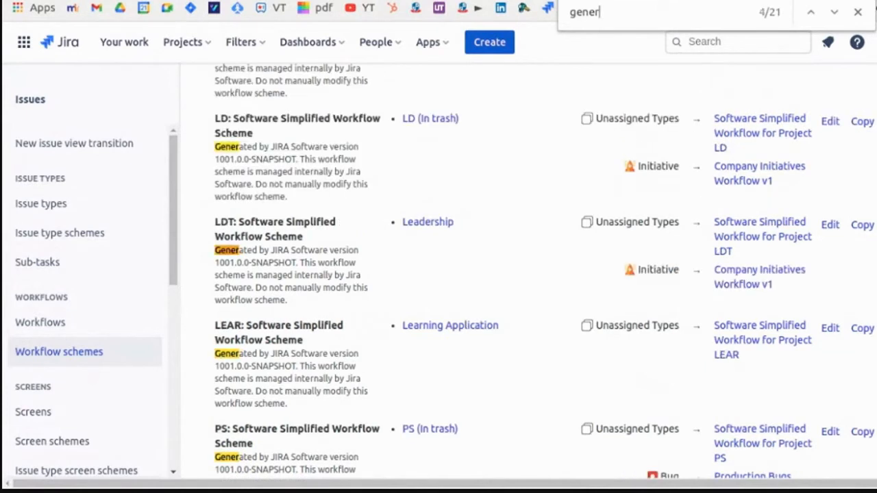
key(Return)
key(Return)
key(Return)
key(Return)
key(Return)
key(Return)
key(Return)
key(Return)
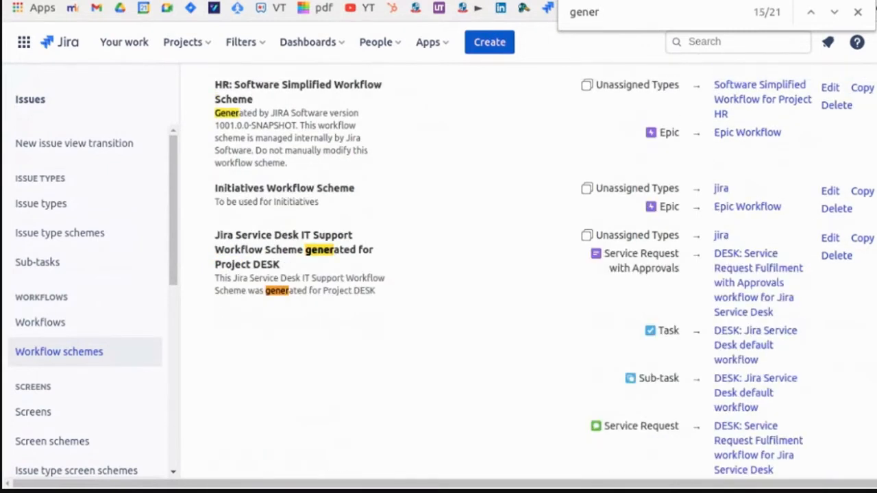
key(Return)
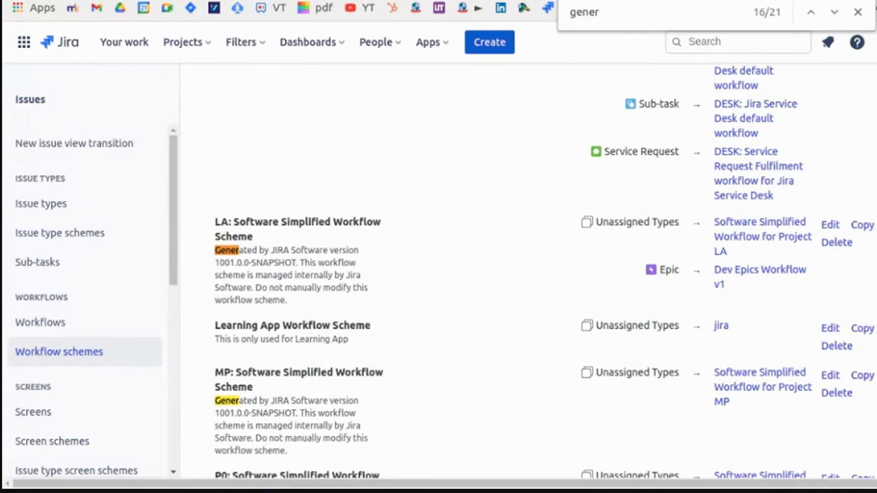
Reload the workflow schemes list and step through the "gener" matches among the active schemes.
click(91, 358)
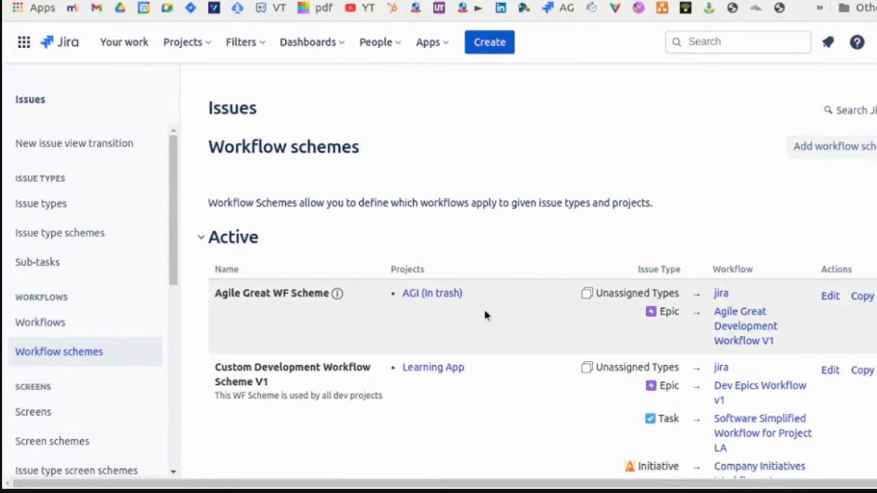
scroll(485, 315, down, 3)
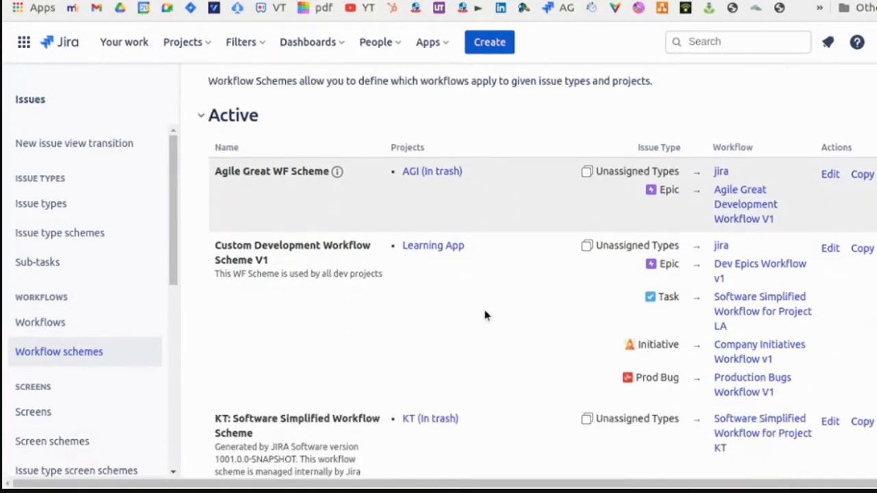
scroll(484, 315, down, 3)
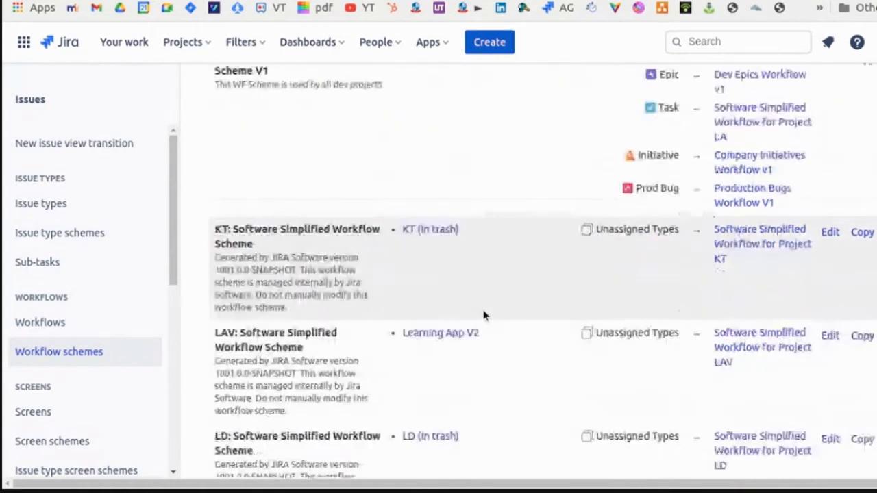
key(ctrl+f)
key(Return)
key(Return)
key(Return)
key(Return)
key(Return)
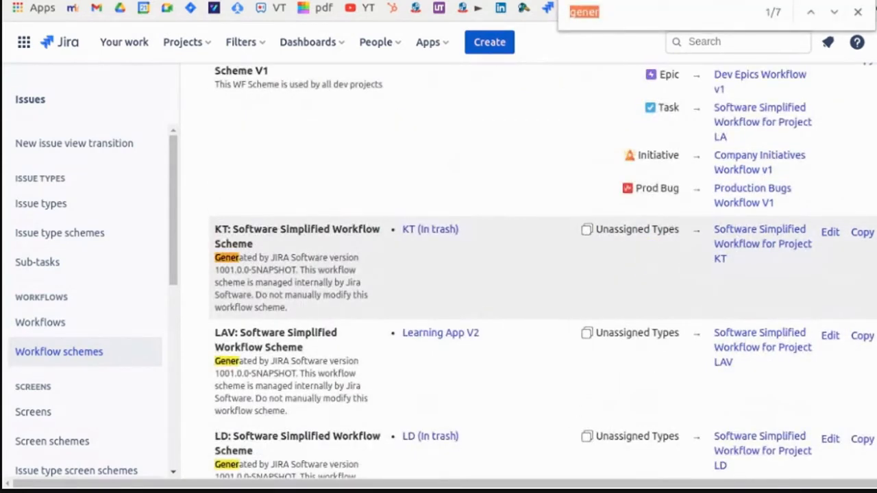
key(Return)
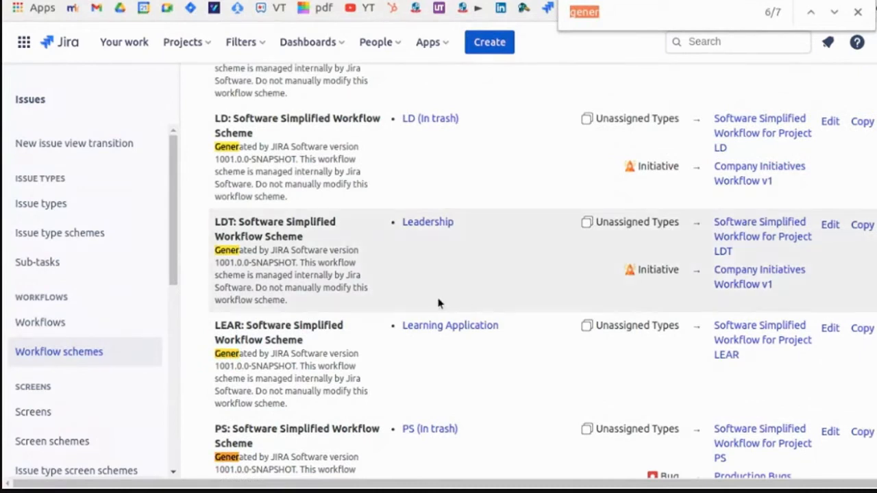
Expand the inactive workflow schemes again and look through them for the Learning App's scheme.
scroll(351, 342, down, 1)
scroll(350, 342, down, 4)
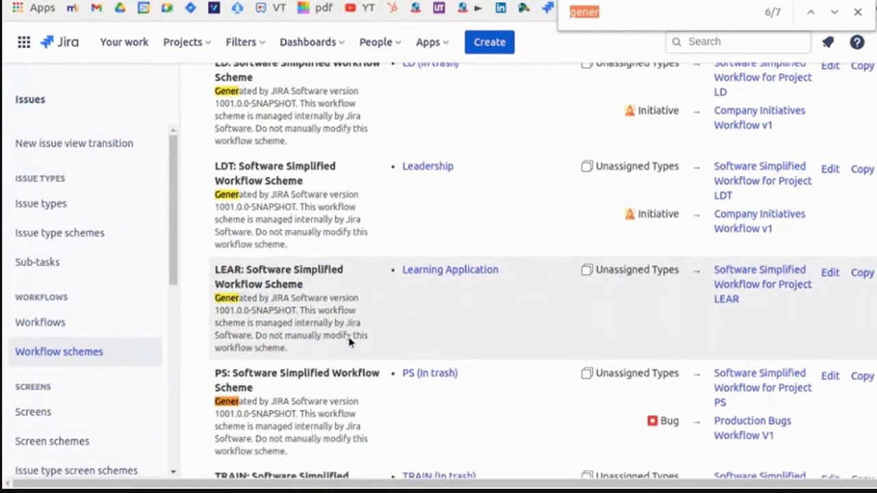
scroll(349, 341, down, 6)
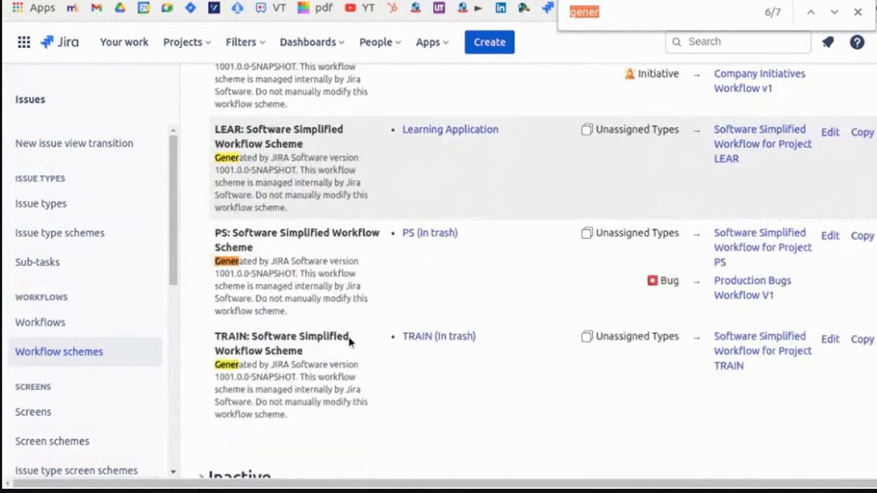
scroll(435, 382, down, 17)
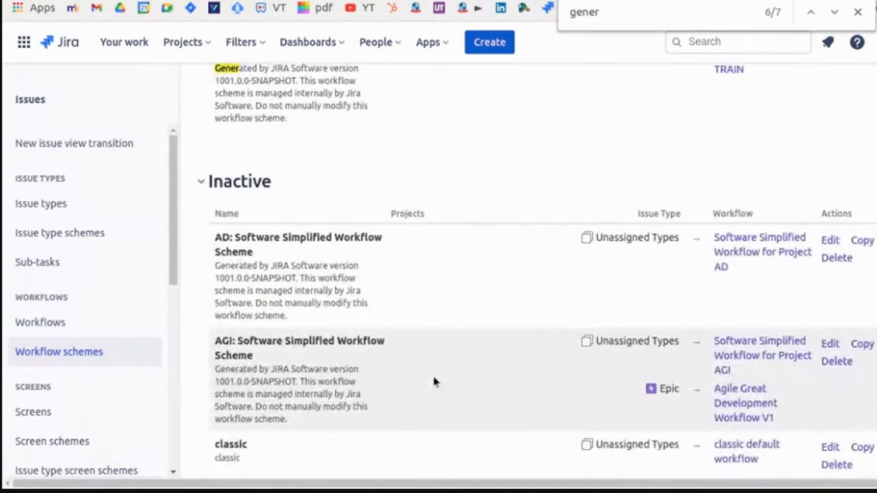
scroll(425, 381, down, 5)
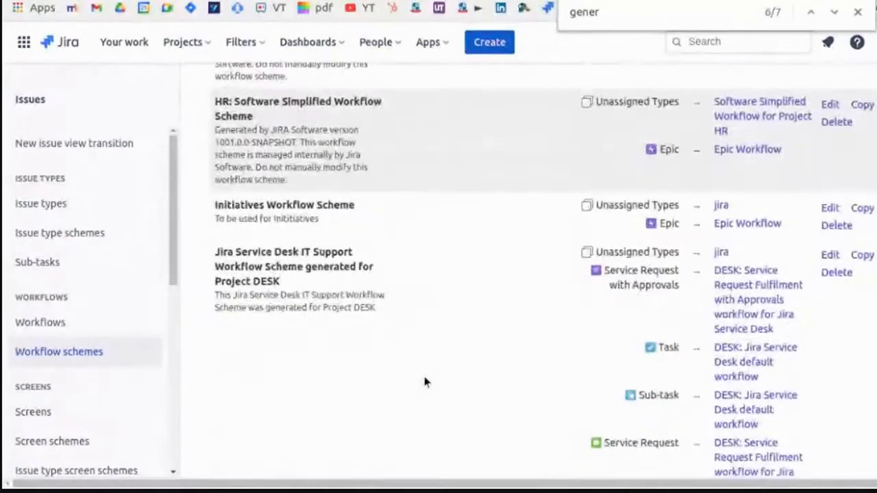
scroll(422, 373, down, 9)
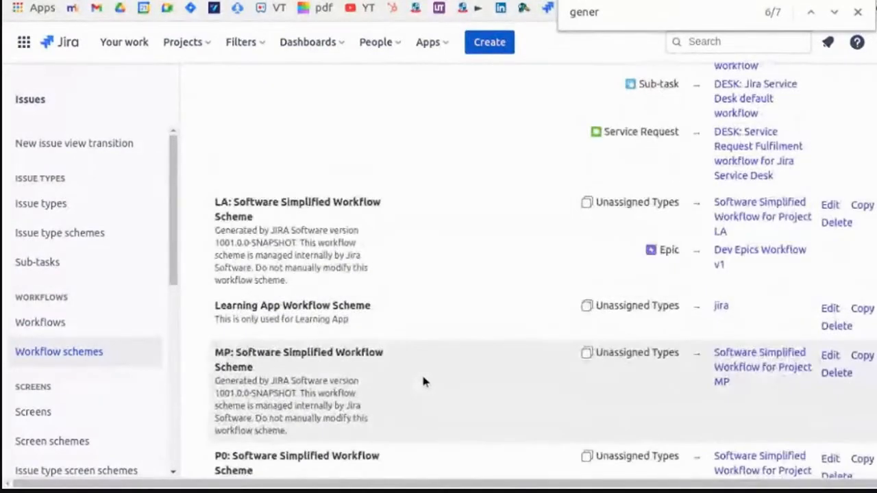
scroll(423, 382, down, 5)
scroll(423, 382, down, 5)
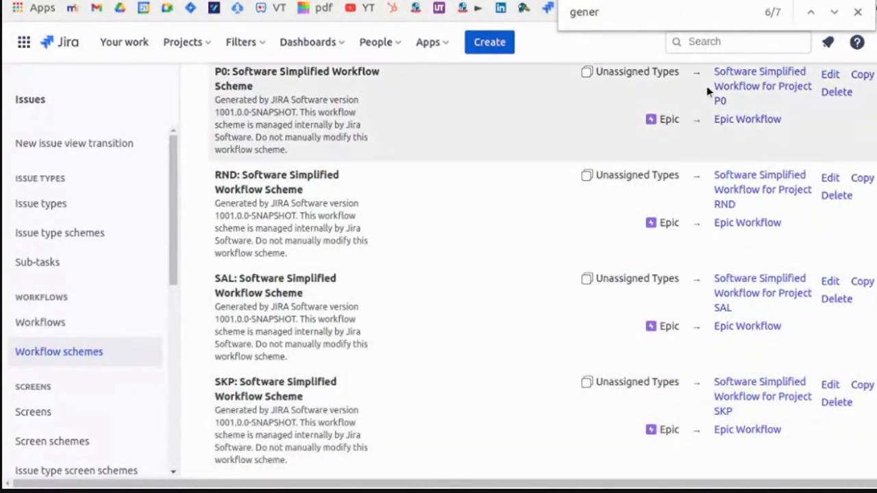
Search the page for "Learning" instead and open the inactive Learning App Workflow Scheme for editing.
click(732, 14)
key(Return)
double_click(685, 13)
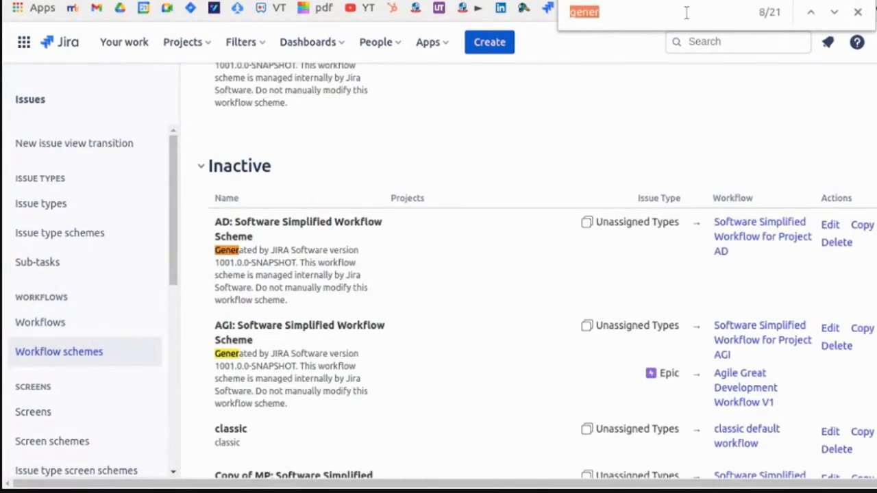
text(lea)
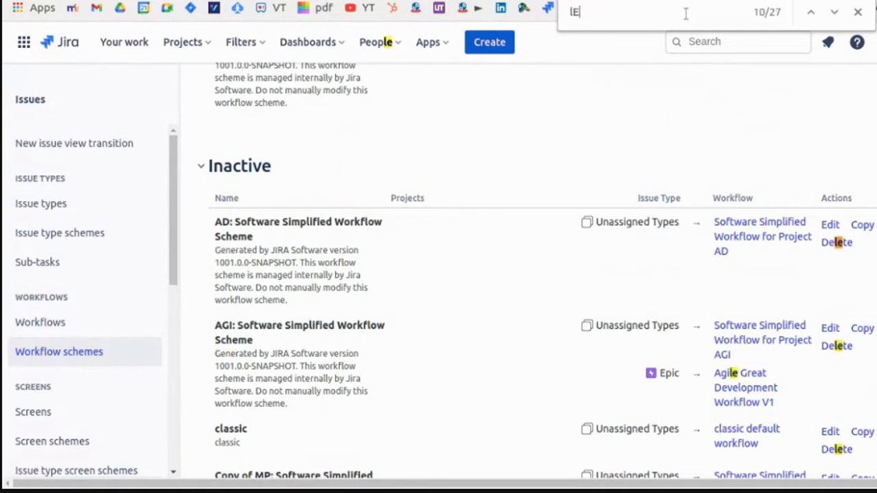
key(BackSpace)
key(BackSpace)
key(BackSpace)
text(Learn)
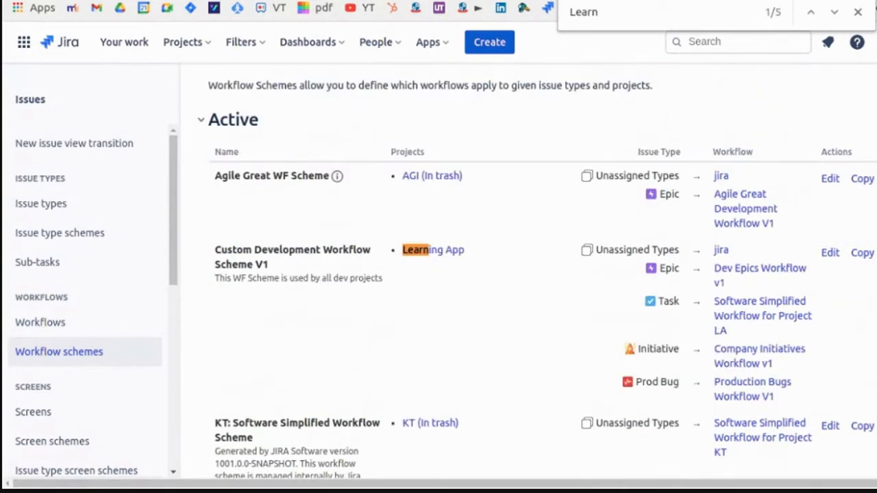
key(Return)
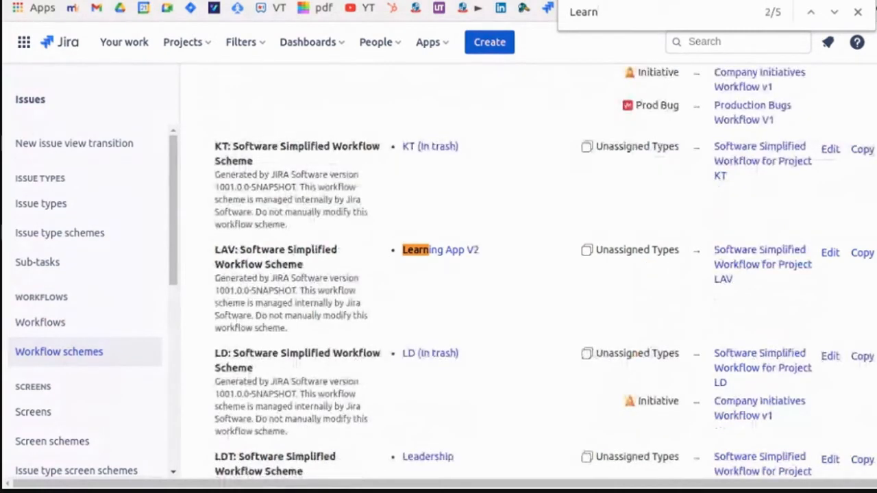
text(ing)
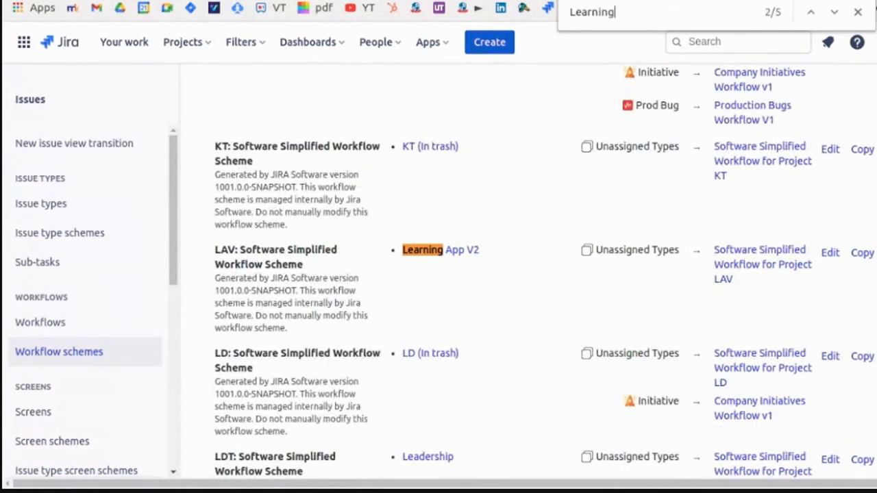
key(Return)
key(Return)
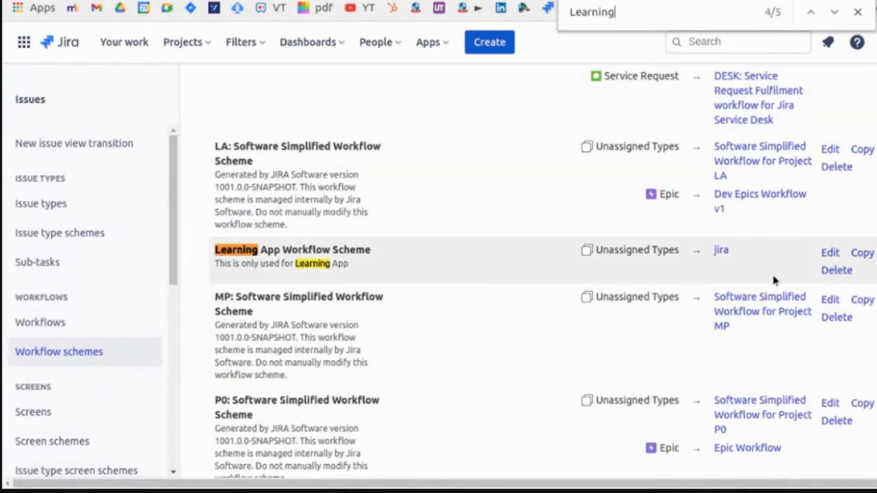
click(830, 254)
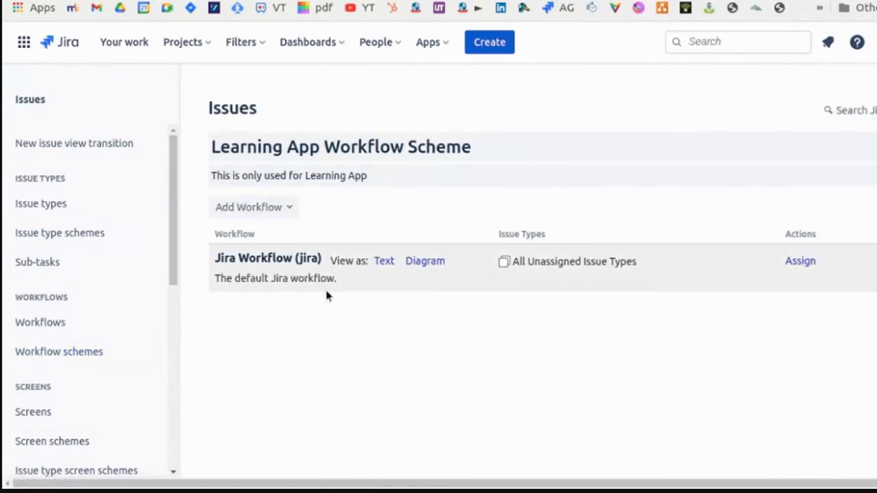
Add the existing "LEAR - General task Workflow" to the Learning App Workflow Scheme, finding it with a page search for "lear".
click(276, 208)
click(266, 240)
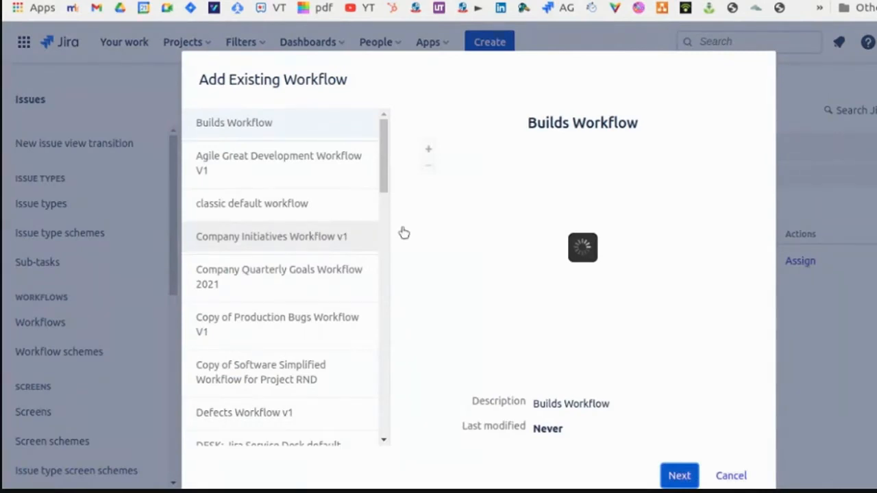
key(ctrl+f)
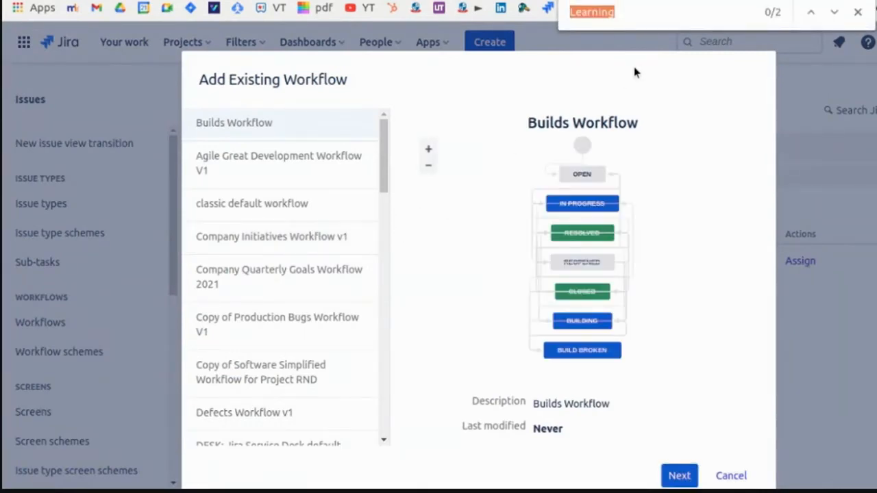
text(lear)
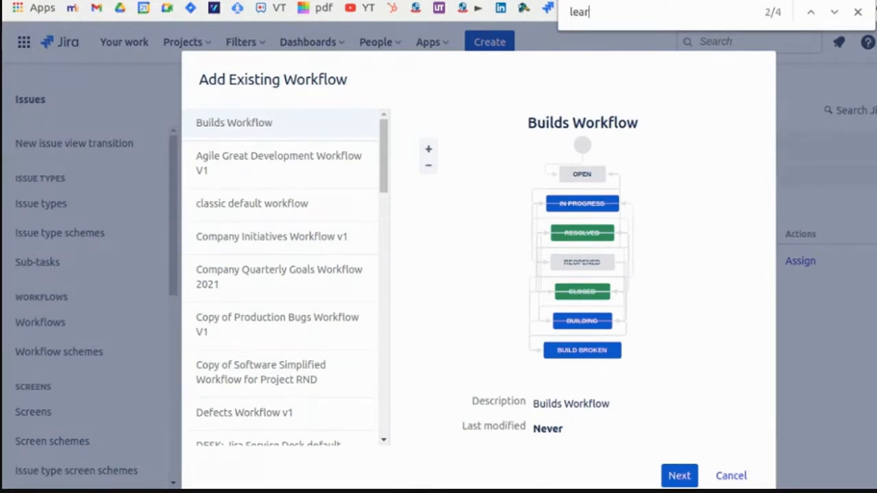
scroll(294, 274, down, 5)
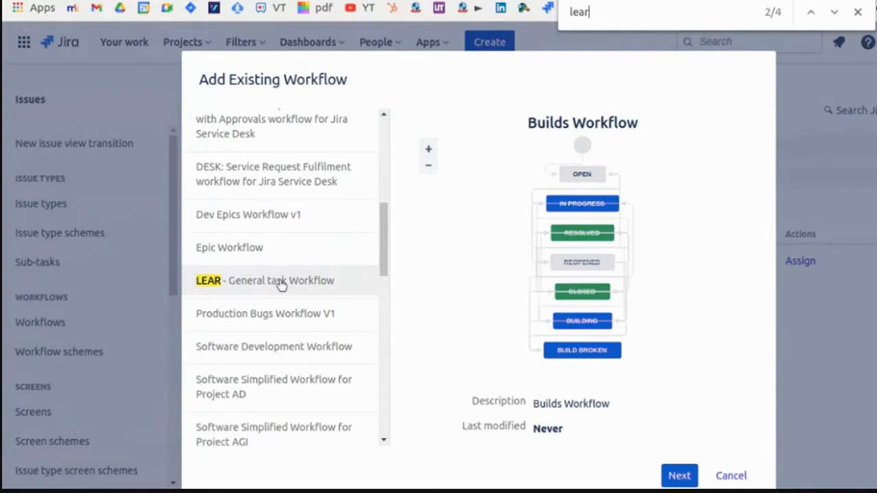
click(280, 282)
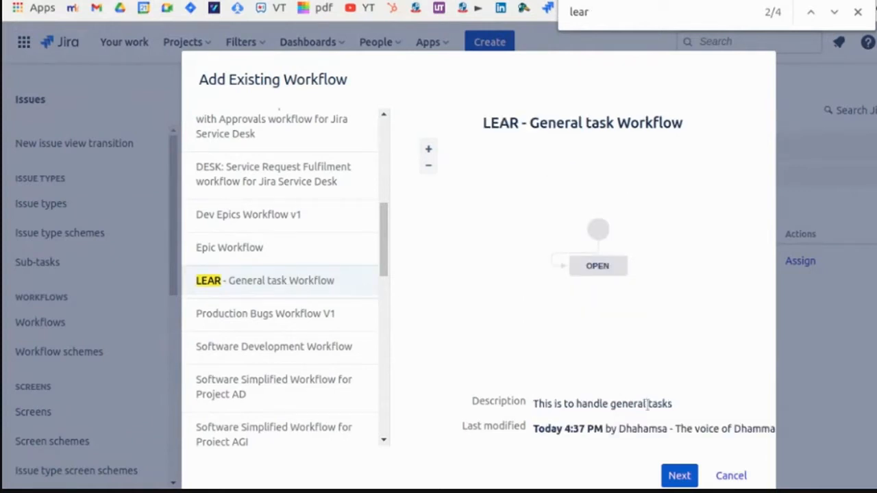
click(680, 475)
Assign the Task issue type to the "LEAR - General task Workflow" and finish adding it to the scheme.
scroll(526, 253, down, 4)
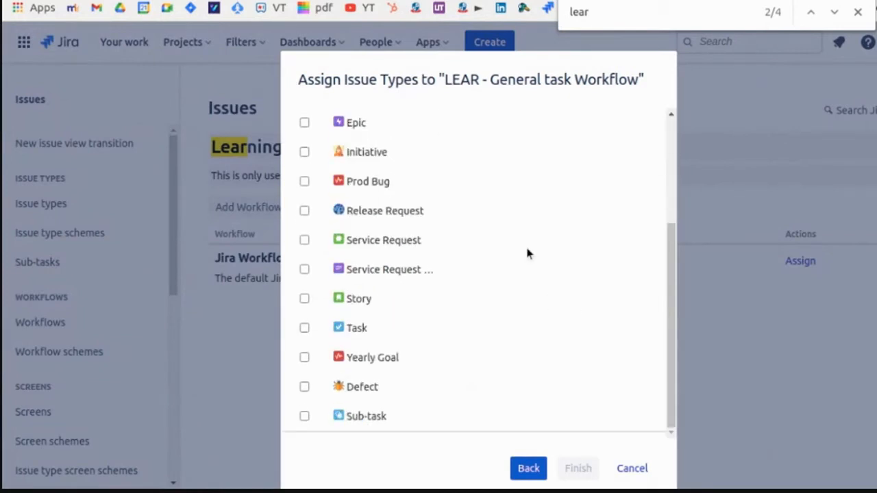
scroll(527, 255, up, 4)
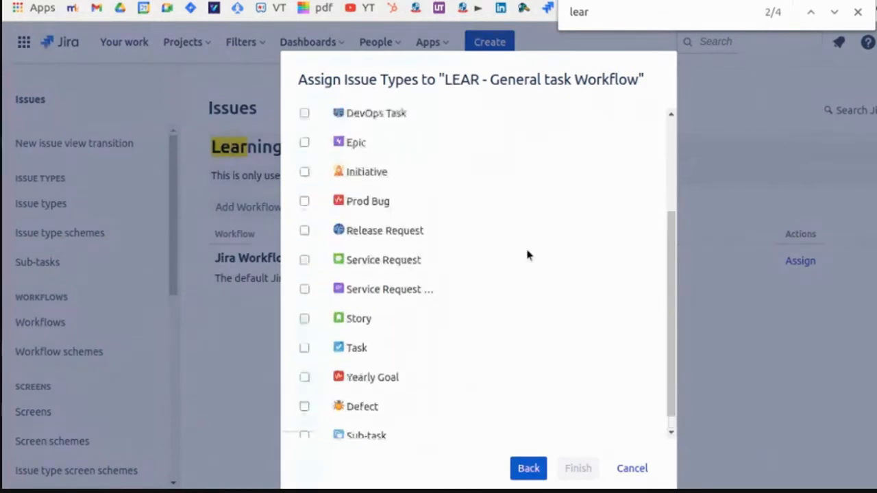
scroll(526, 255, down, 3)
scroll(527, 254, up, 3)
scroll(527, 255, down, 3)
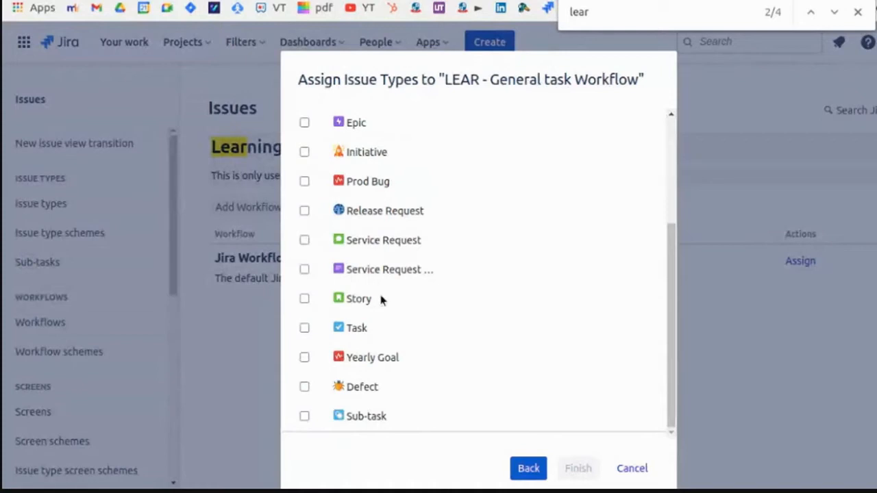
click(304, 328)
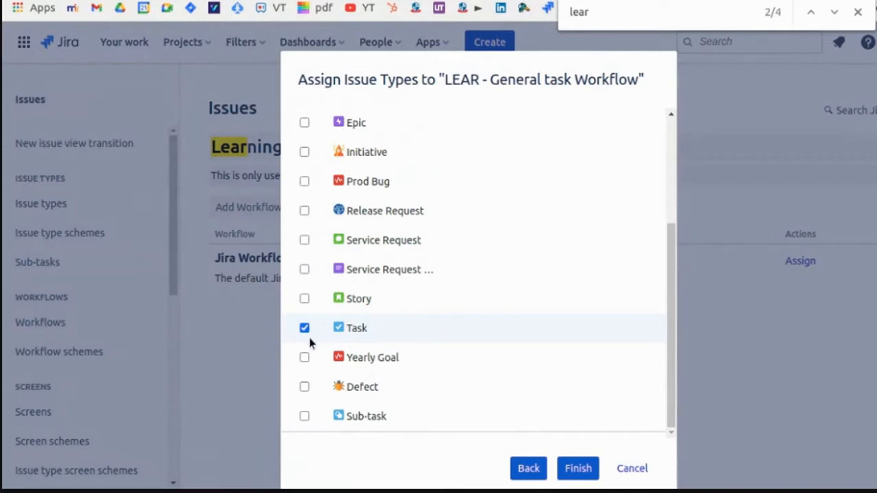
click(578, 470)
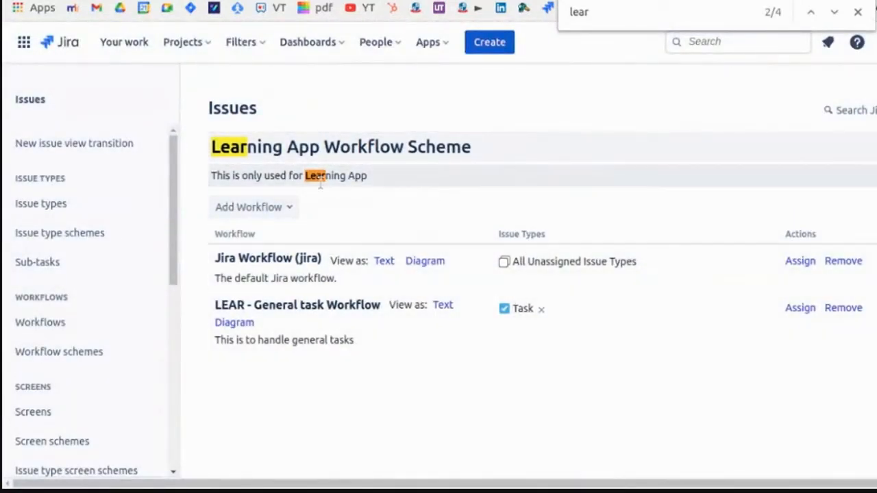
Go to the list of all workflows, collapse the active ones and expand the inactive ones.
click(47, 325)
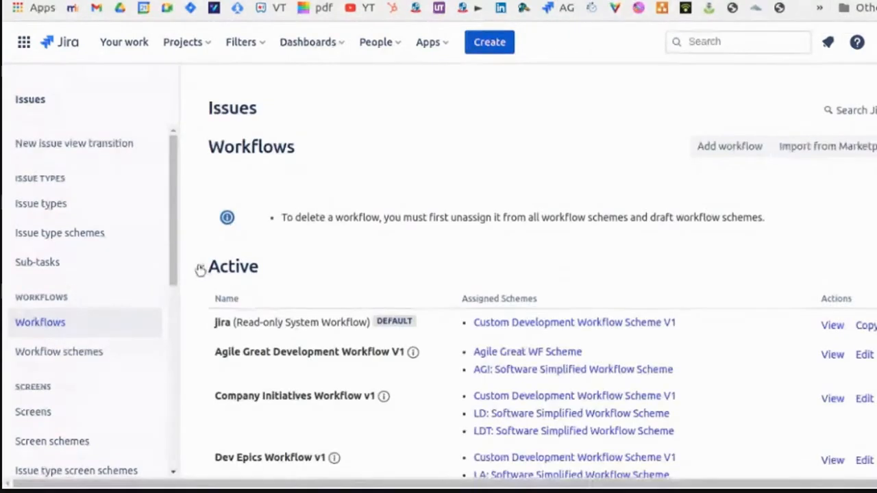
click(200, 267)
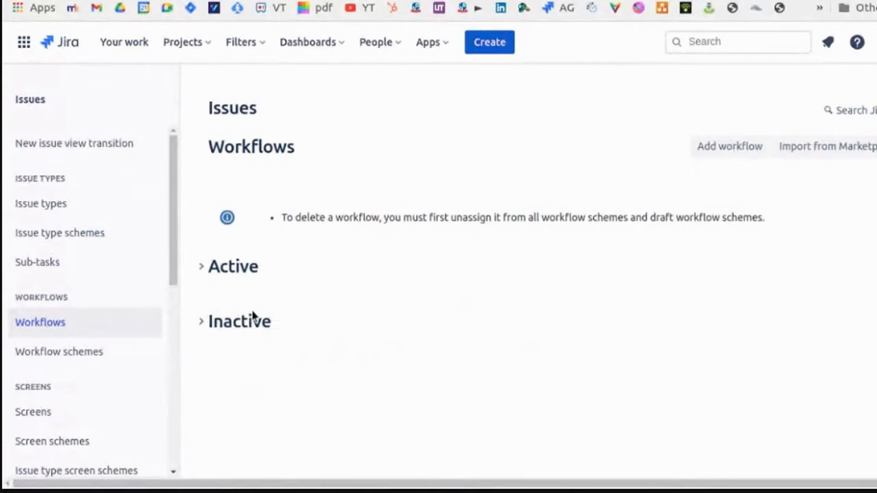
click(203, 332)
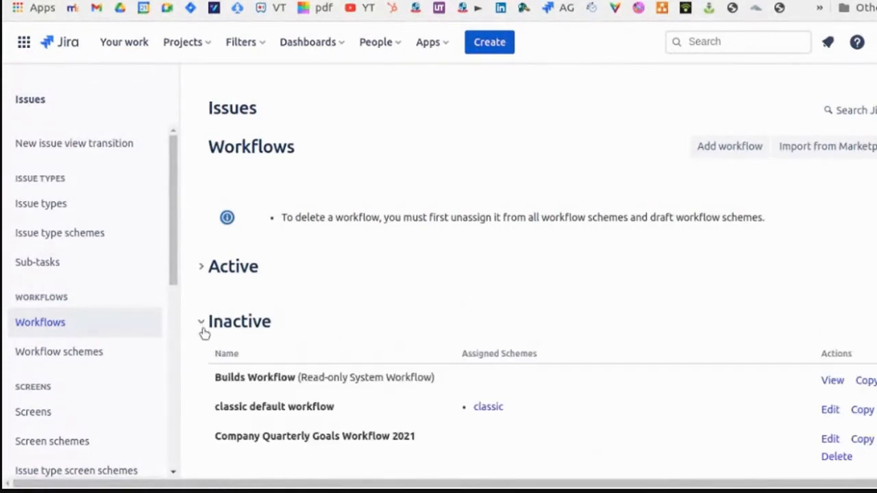
scroll(357, 334, down, 3)
scroll(358, 335, down, 2)
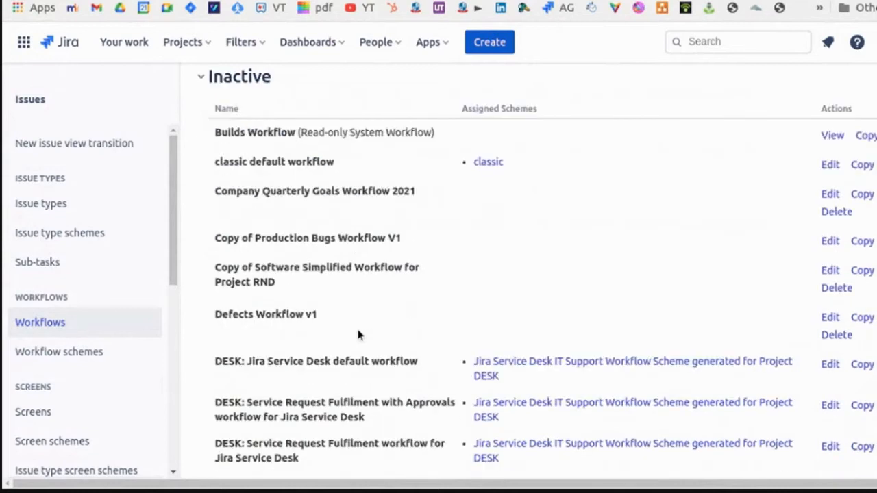
scroll(472, 261, down, 1)
Search the page for "lear" and step through the matches in the workflows list.
key(ctrl+f)
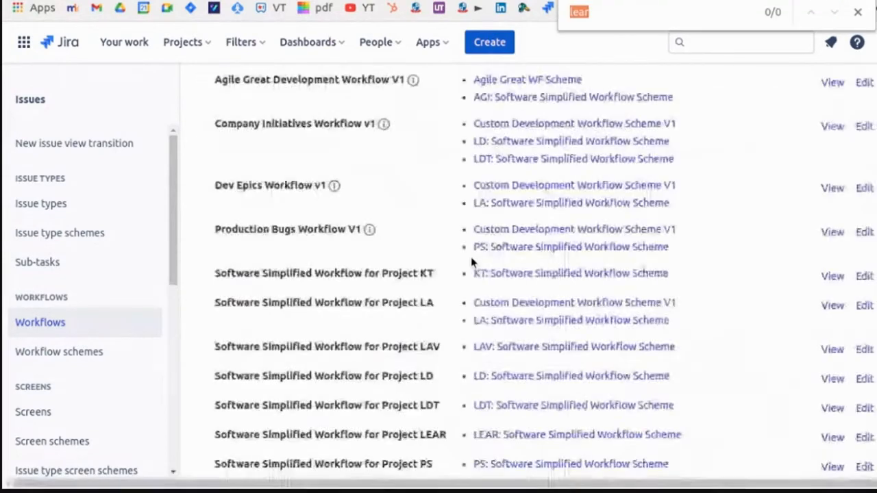
key(Return)
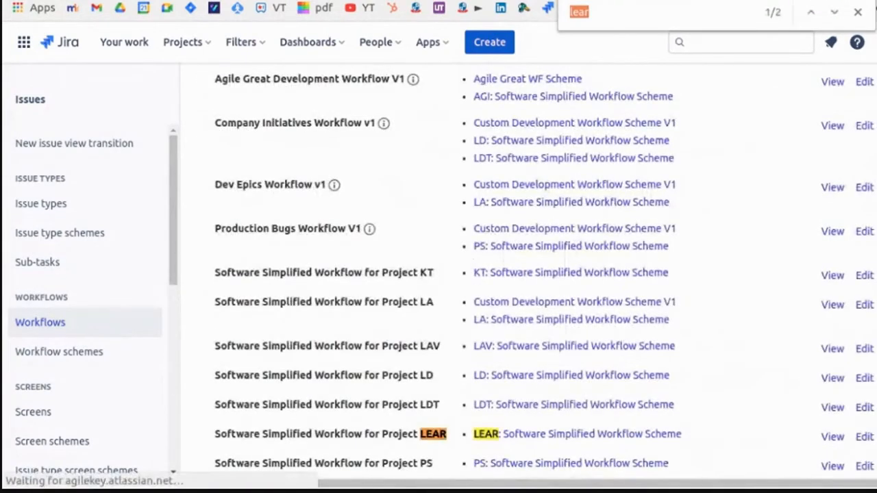
key(Return)
key(Return)
key(Return)
key(Return)
key(Return)
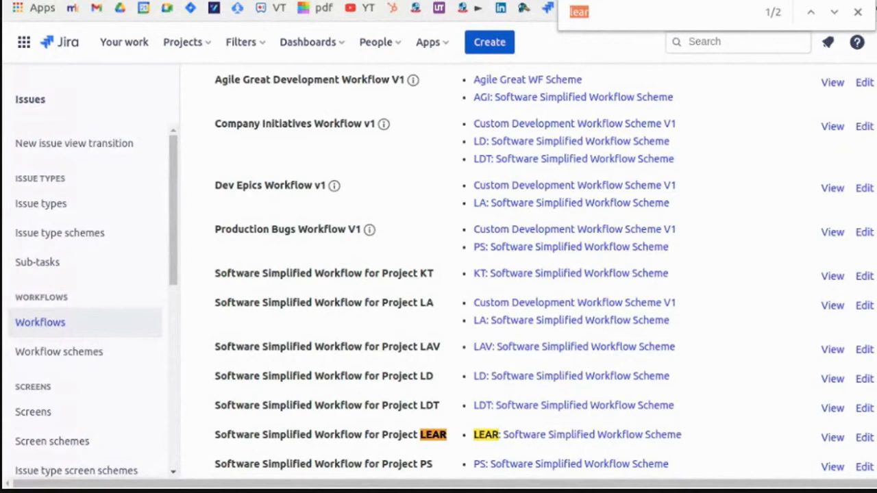
key(Return)
key(Return)
Find "LEAR - General task Workflow" among the inactive workflows and open it for editing.
scroll(313, 294, down, 1)
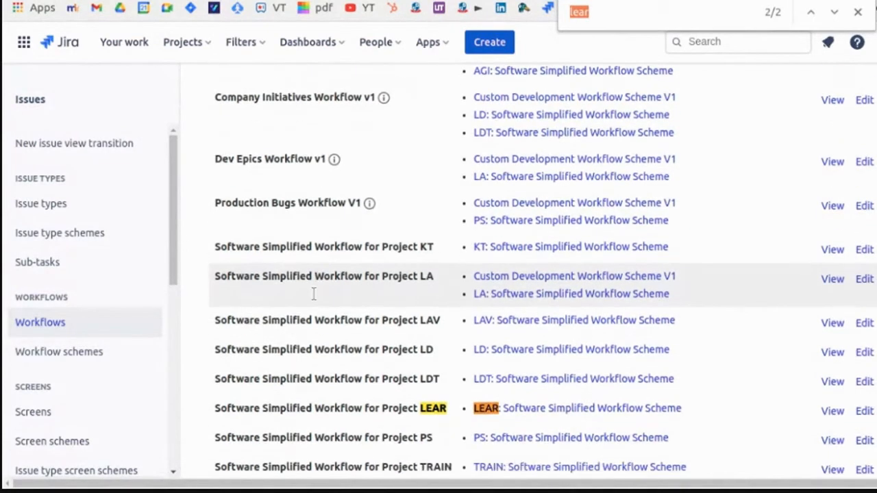
scroll(313, 294, down, 3)
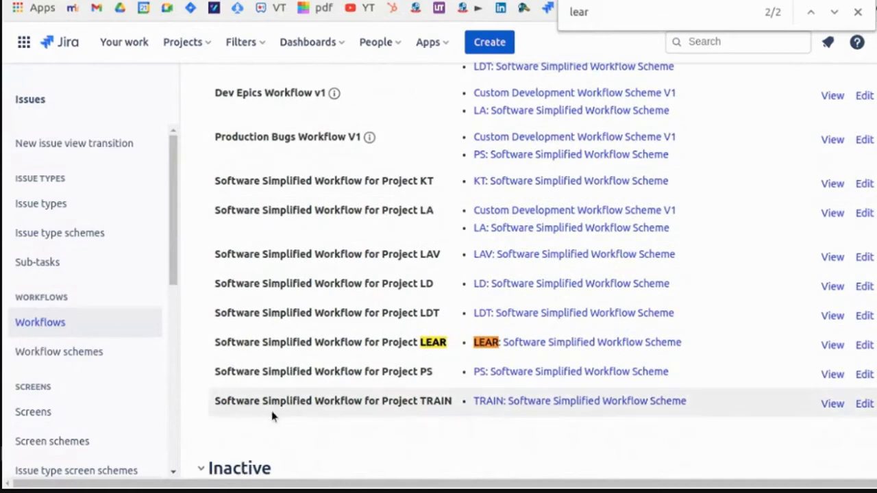
scroll(272, 416, down, 9)
scroll(271, 413, up, 1)
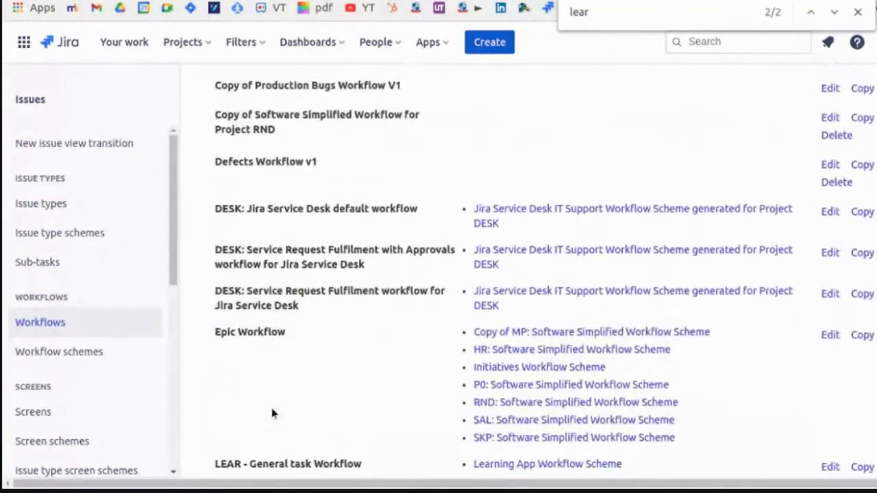
scroll(272, 413, down, 5)
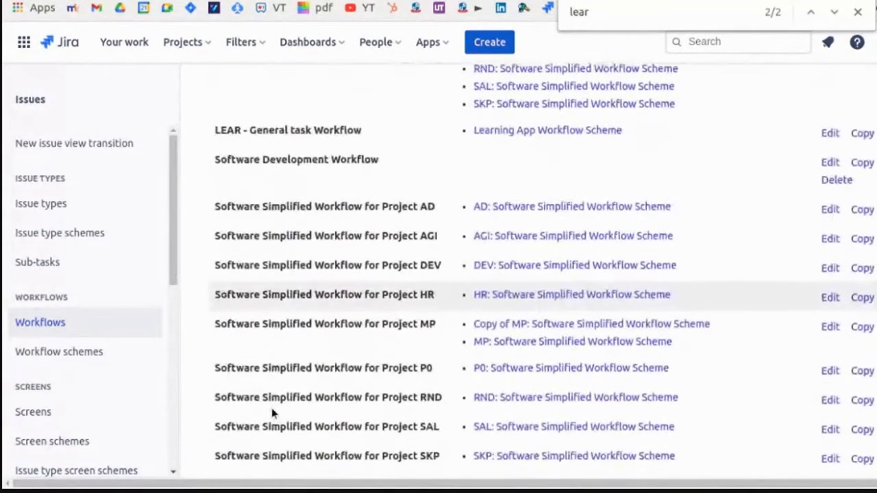
scroll(272, 413, up, 2)
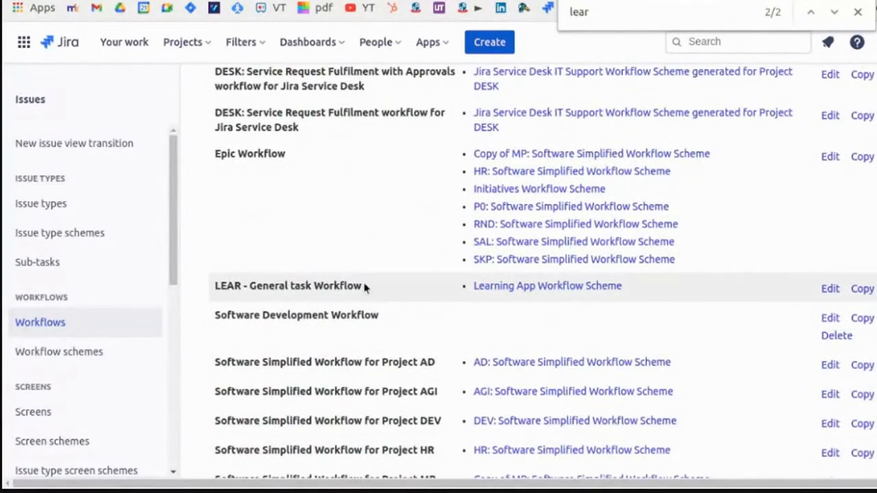
click(829, 291)
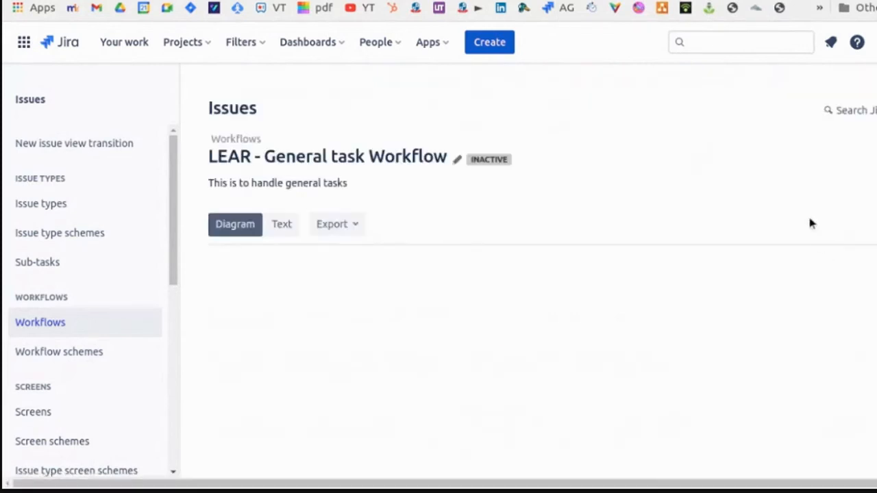
Rearrange the workflow diagram, placing the start node near the canvas's upper-left corner and the Open status below and to the right of it.
scroll(445, 260, down, 3)
scroll(447, 259, up, 2)
scroll(593, 358, down, 1)
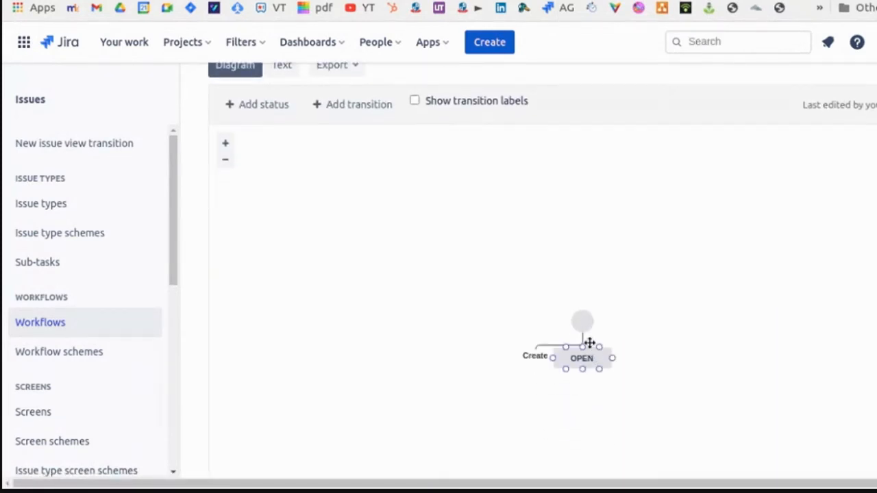
drag(585, 324, 325, 200)
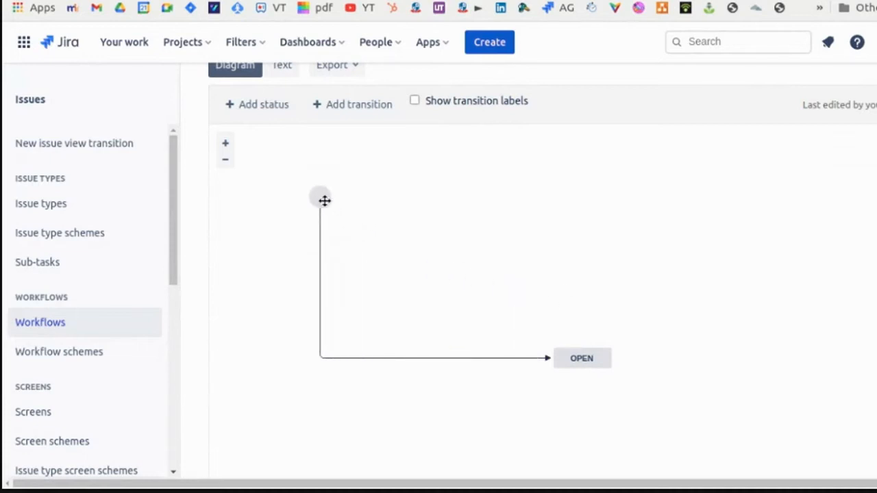
drag(588, 365, 449, 239)
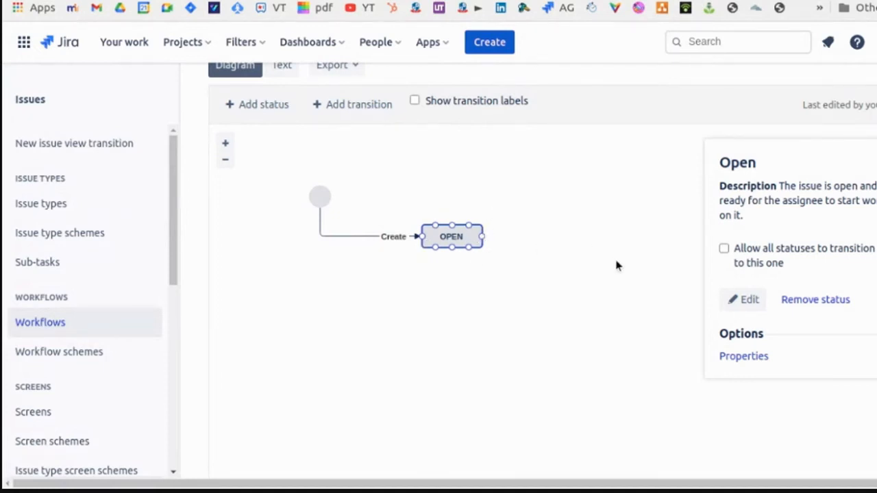
click(580, 279)
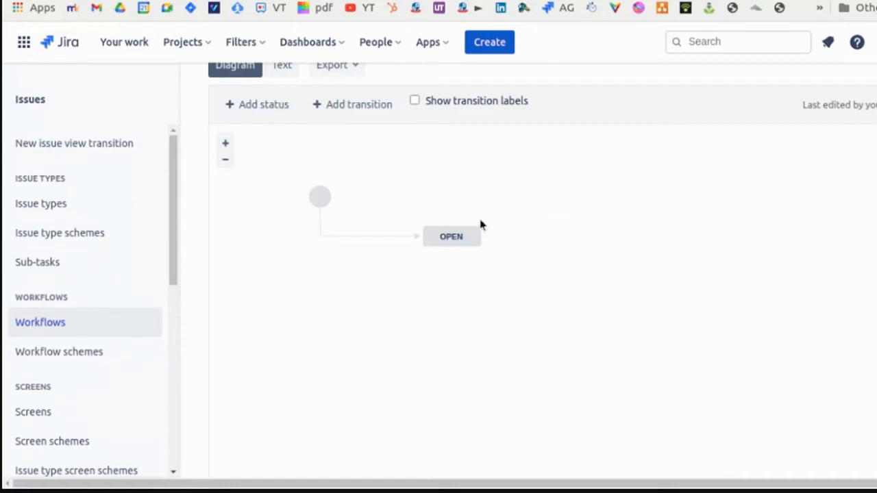
click(467, 239)
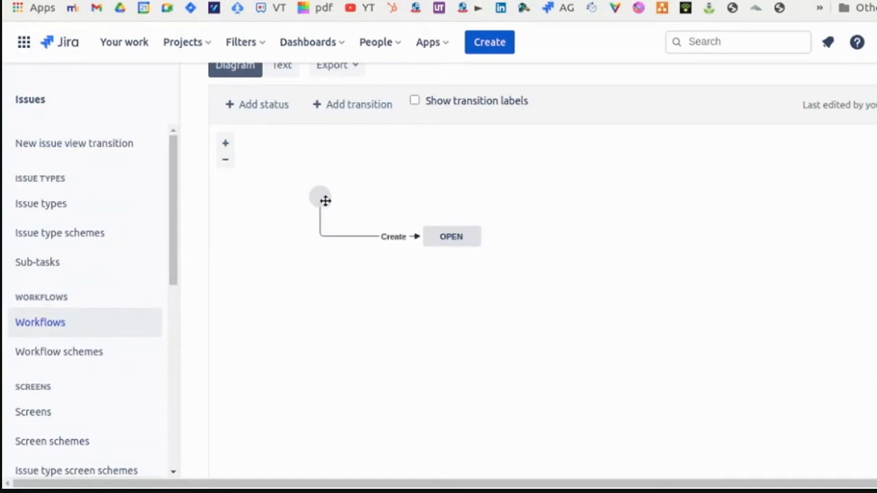
drag(325, 199, 302, 182)
click(456, 231)
drag(456, 231, 395, 272)
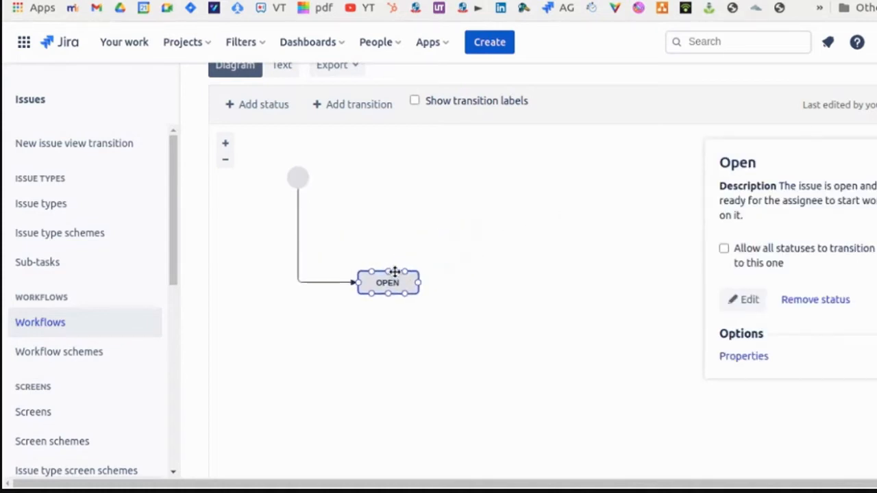
click(408, 202)
Add a new status named "Task Backlog" to the workflow without allowing all statuses to transition to it.
click(267, 106)
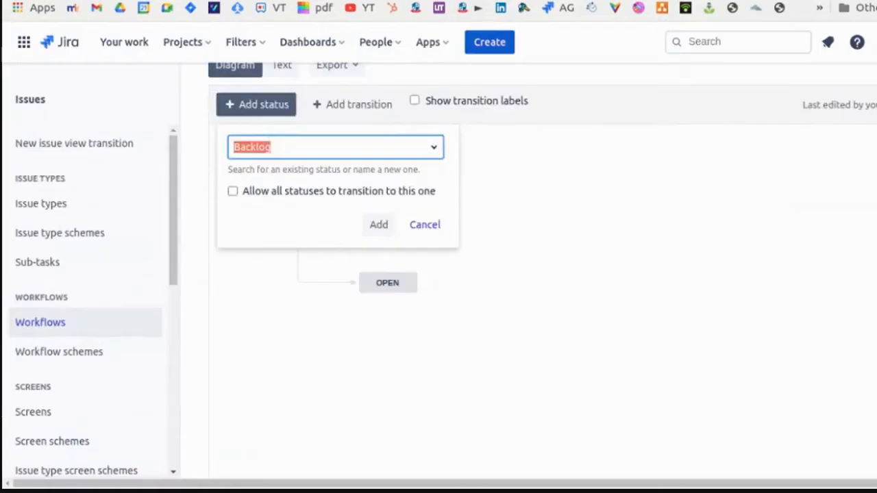
text(task)
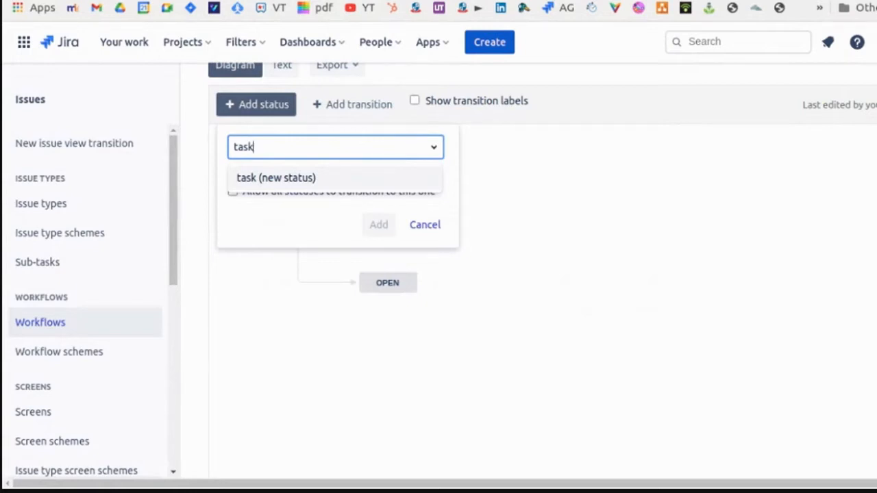
key(BackSpace)
key(BackSpace)
key(BackSpace)
key(BackSpace)
text(Task Backlog)
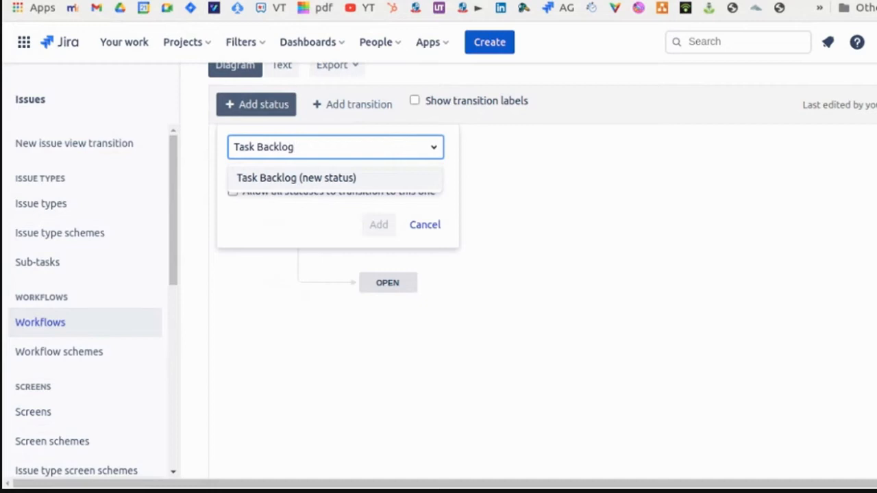
click(314, 179)
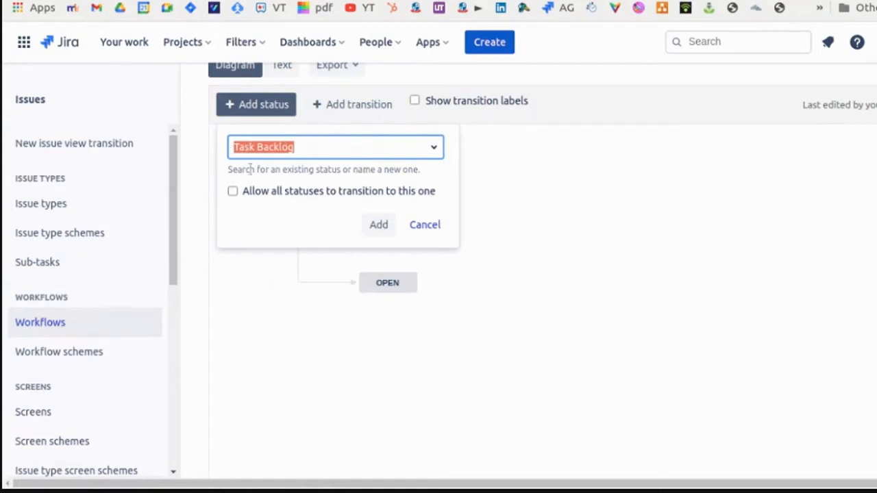
click(256, 148)
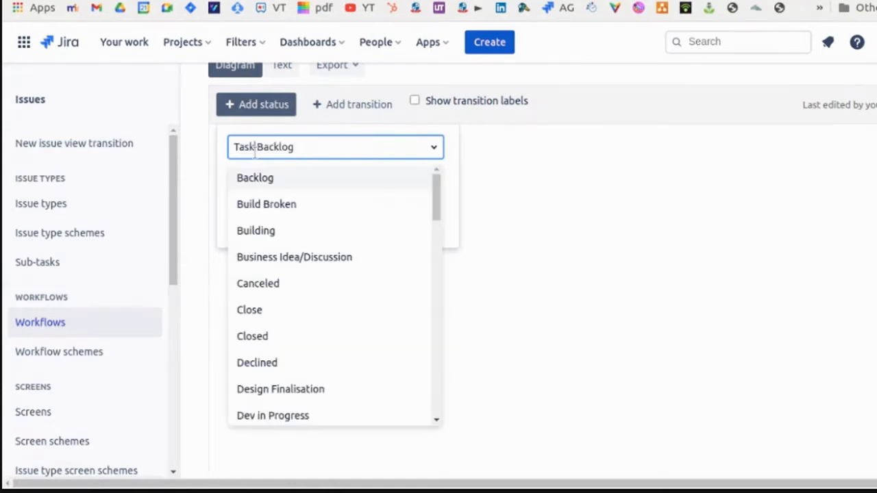
click(457, 157)
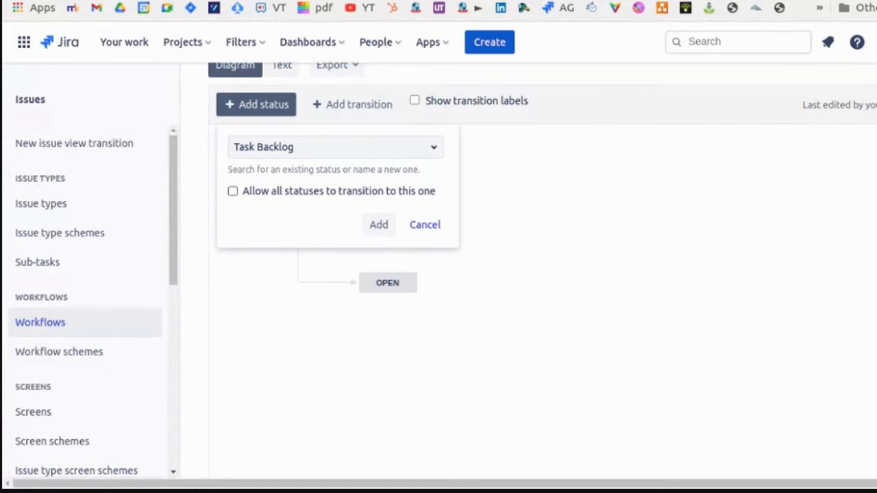
click(237, 196)
click(233, 191)
click(377, 227)
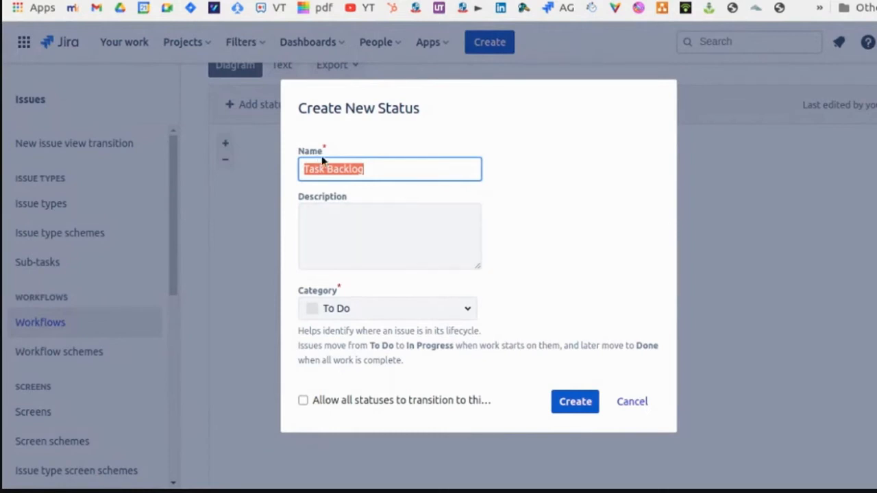
Create the Task Backlog status with the description "Desc" and the category To Do.
click(391, 310)
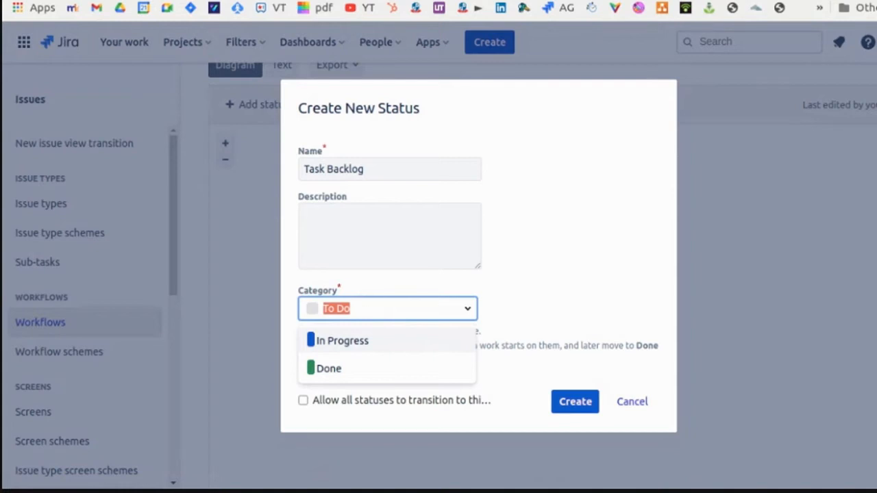
click(353, 310)
click(372, 241)
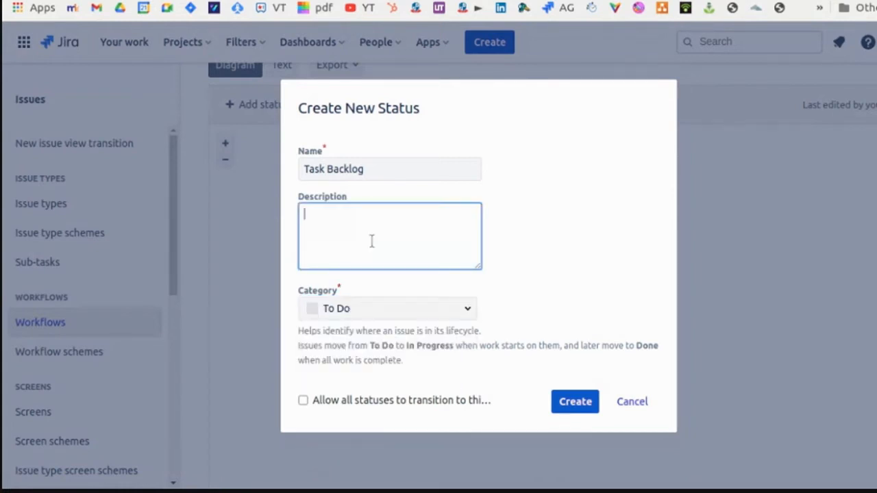
text(Desc)
click(574, 267)
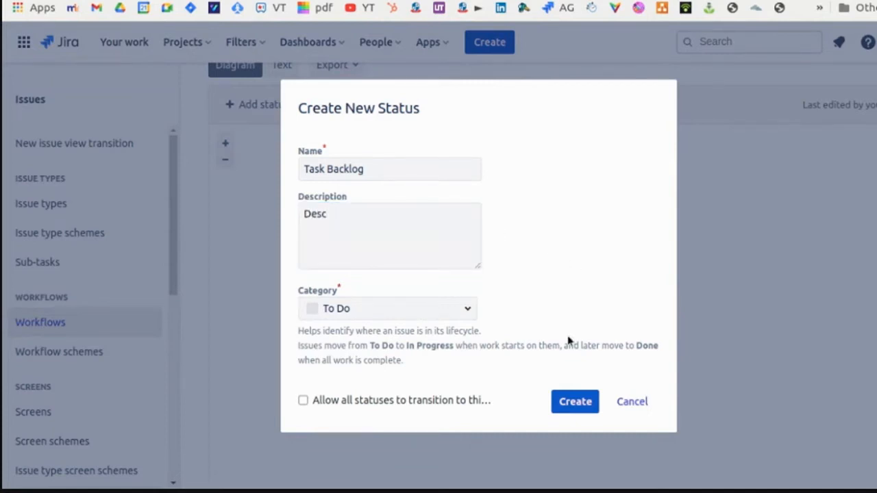
click(563, 406)
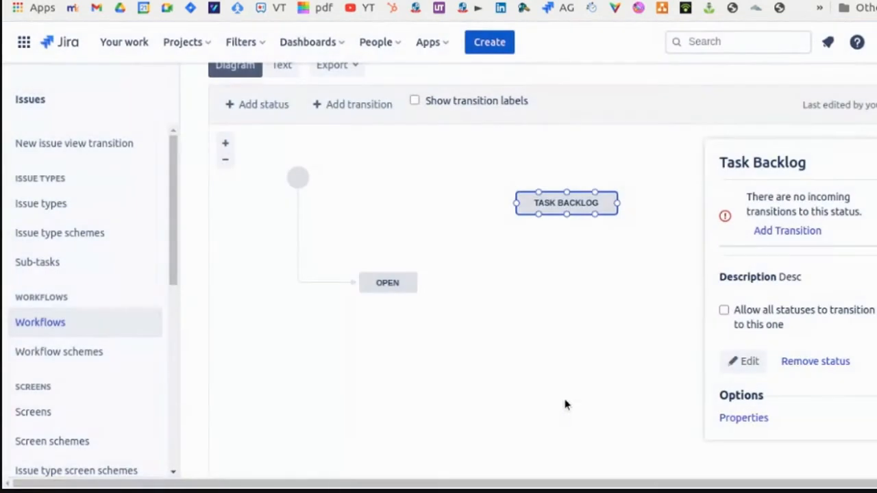
Rearrange the diagram so that Open sits nearer the start node and Task Backlog lies below it.
drag(580, 194, 431, 329)
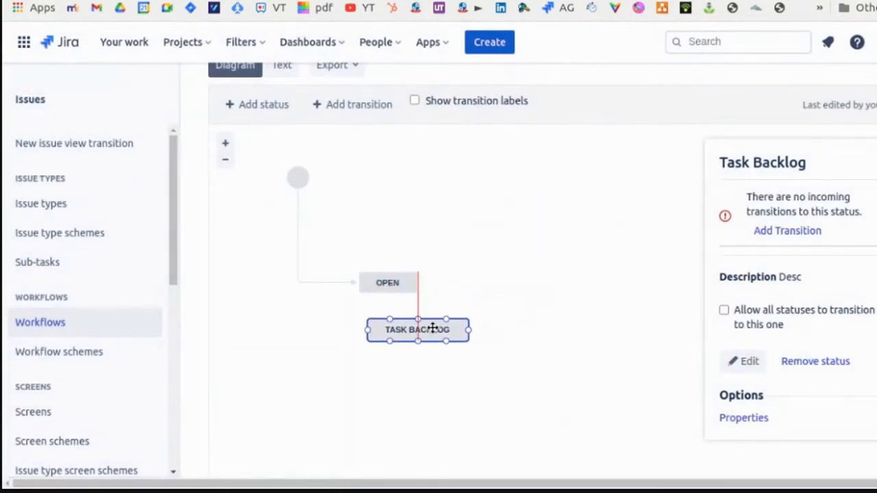
drag(387, 283, 393, 206)
scroll(436, 389, up, 2)
click(421, 352)
drag(419, 359, 411, 315)
click(507, 352)
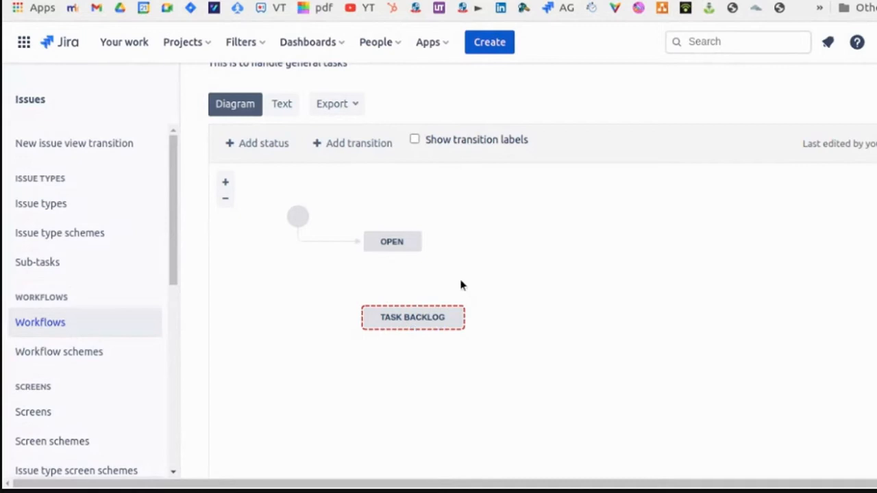
click(393, 243)
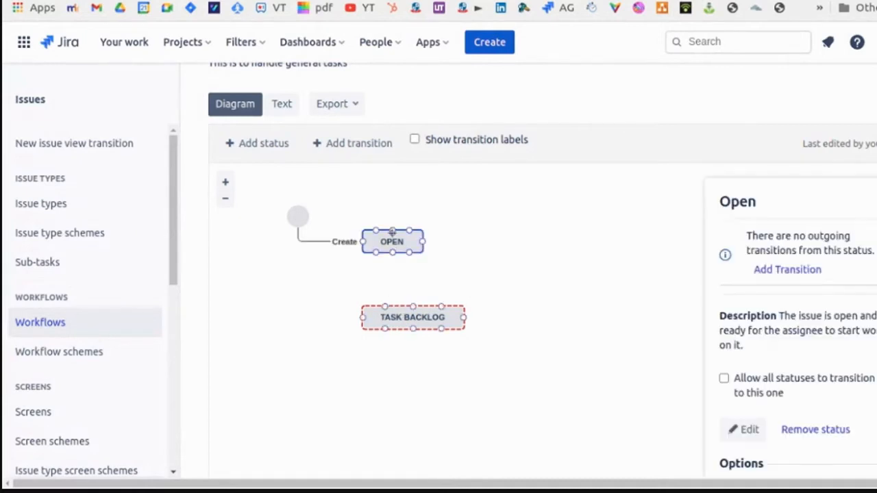
drag(396, 246, 394, 248)
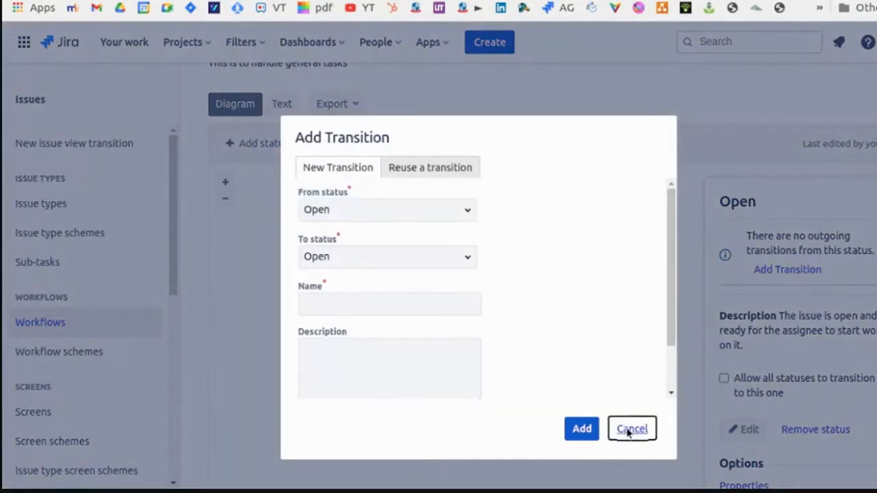
click(630, 428)
Try to remove the Open status from the workflow while it is still the initial status.
click(315, 242)
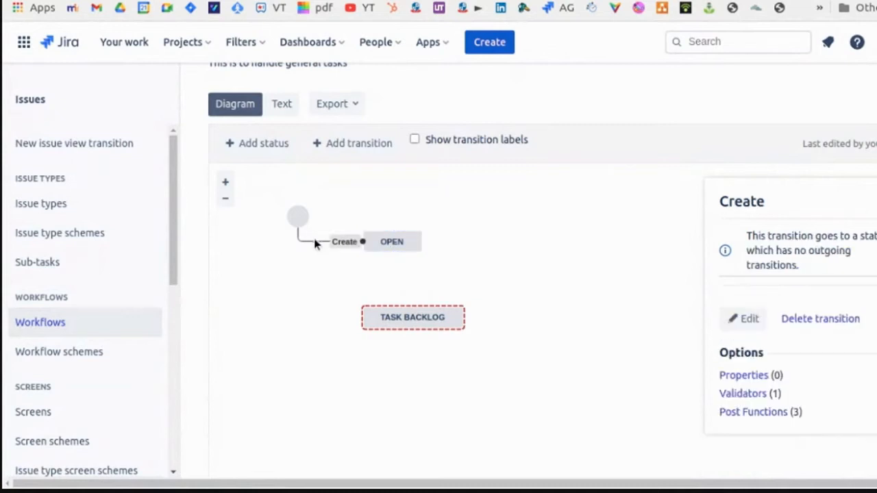
click(392, 246)
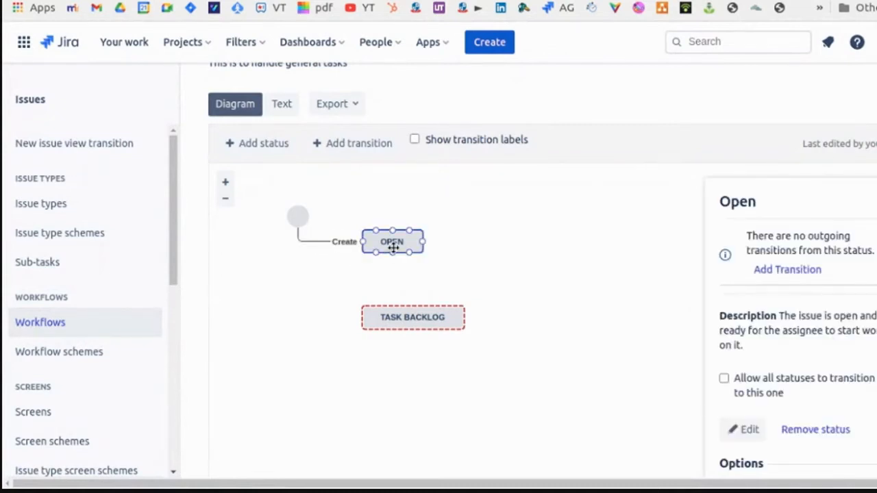
click(803, 429)
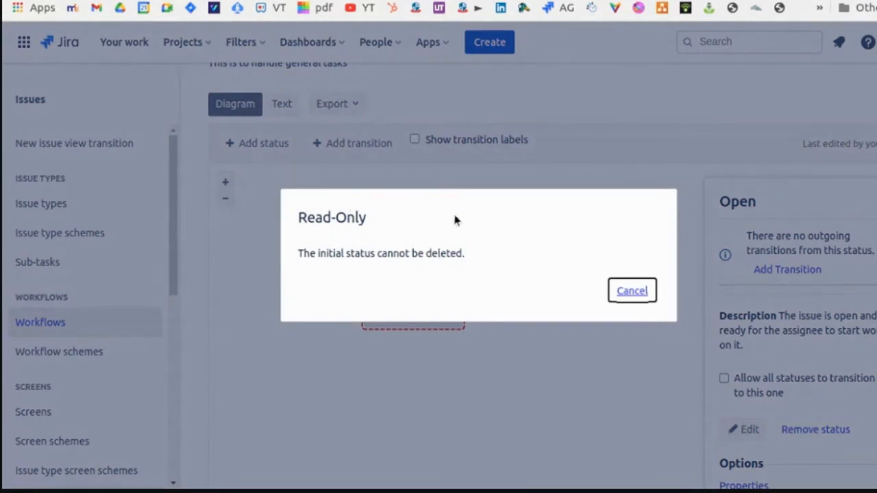
click(630, 294)
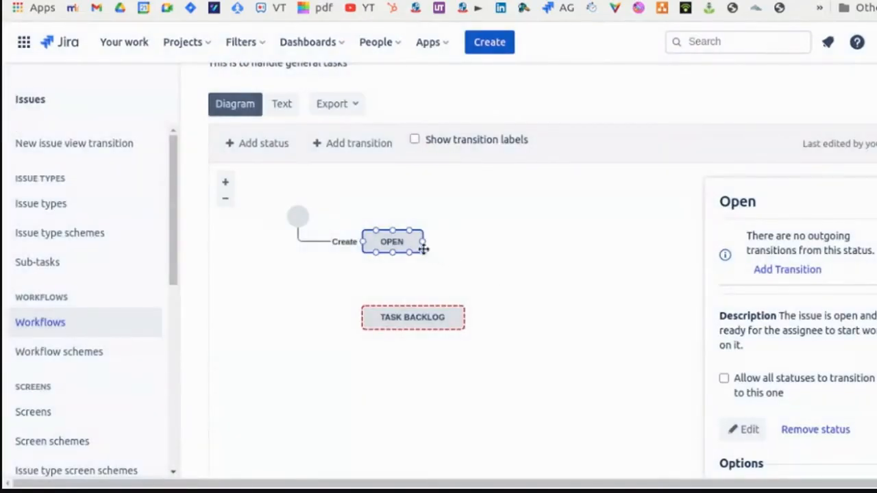
click(456, 276)
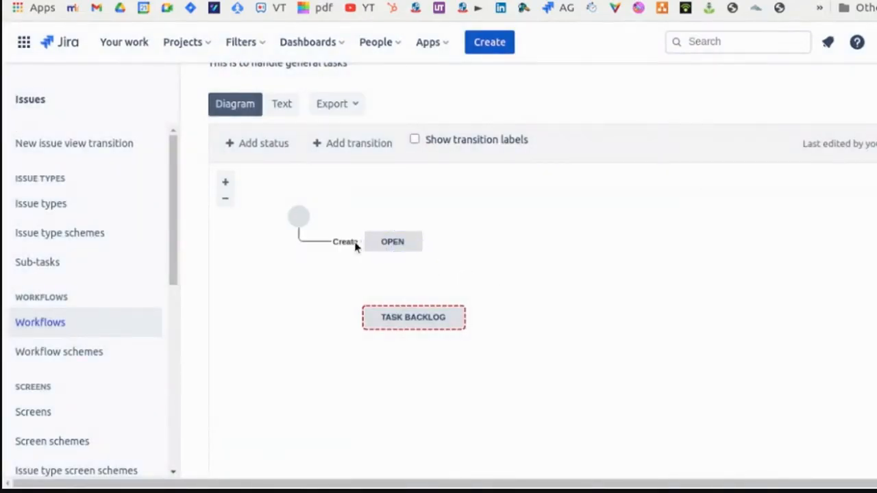
Redirect the Create transition from Open to the Task Backlog status and save the change.
click(333, 243)
drag(365, 241, 356, 317)
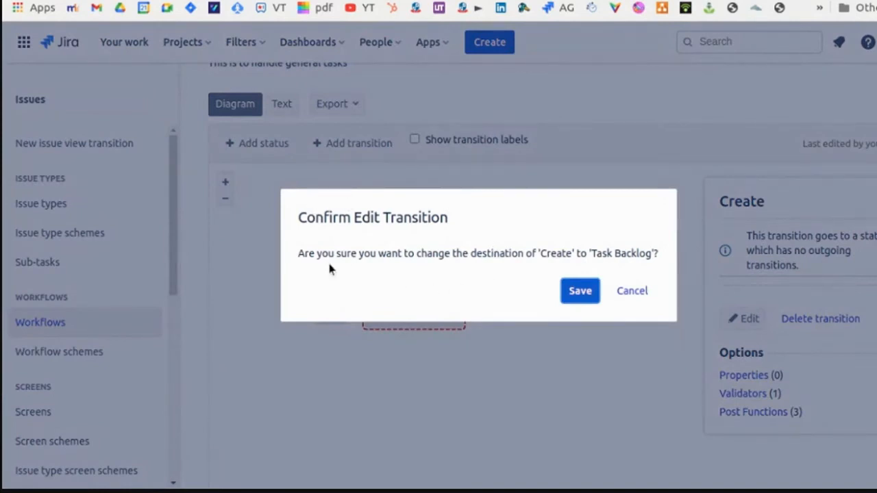
click(576, 303)
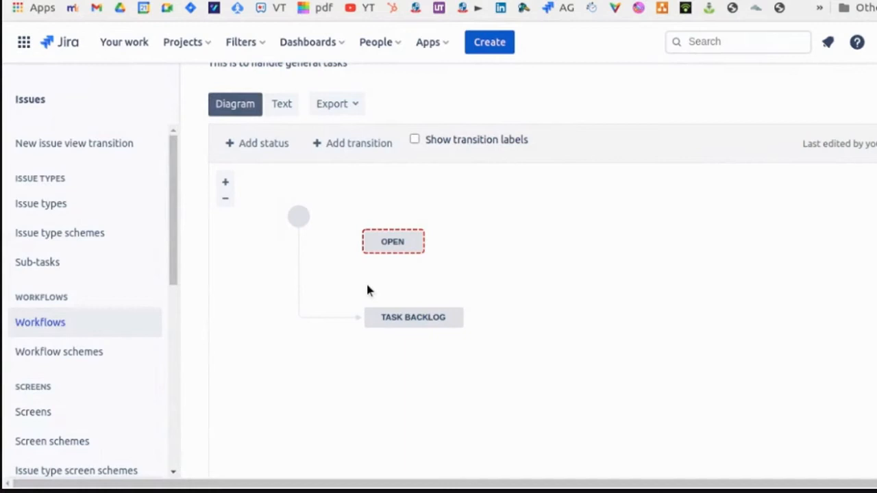
Remove the Open status from the workflow and move Task Backlog up closer to the start node.
click(388, 250)
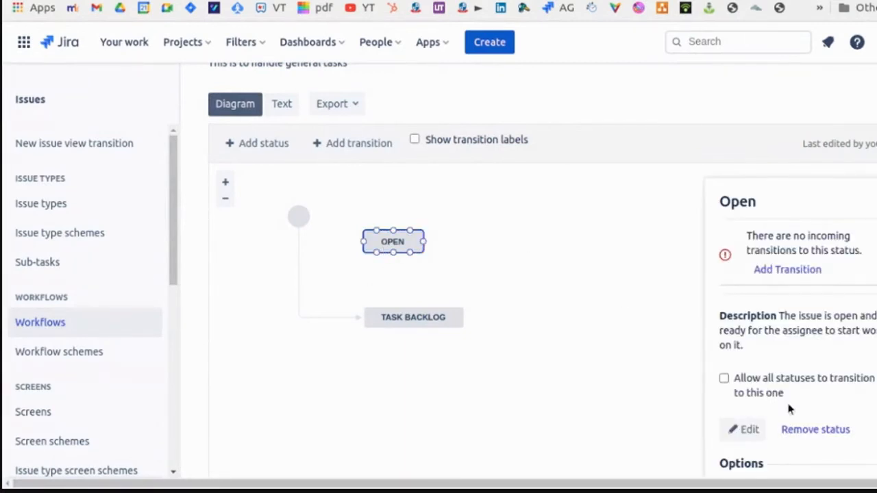
click(802, 430)
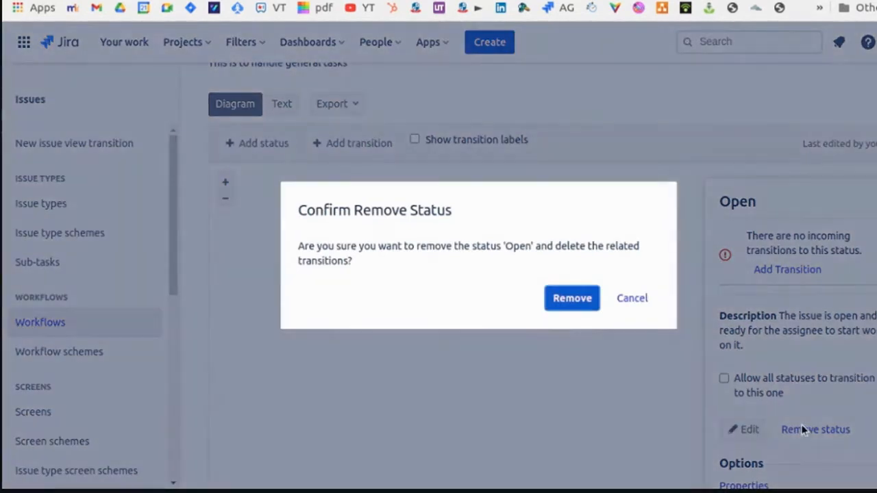
click(631, 298)
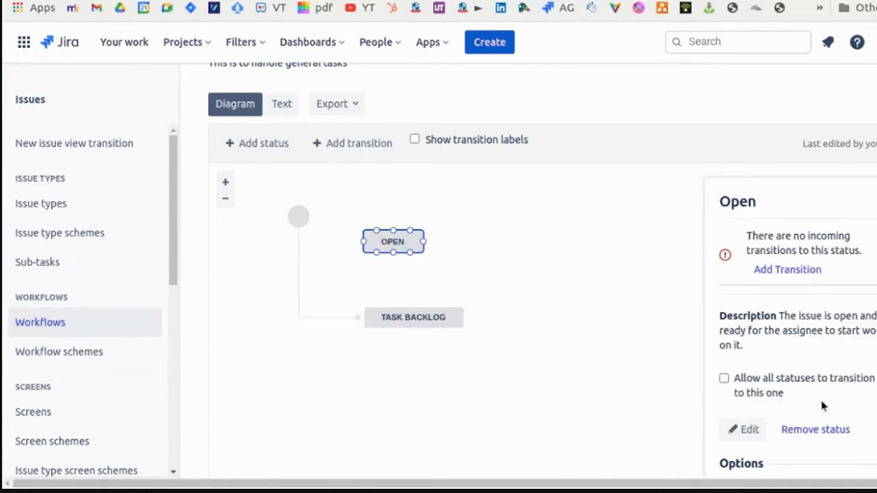
click(815, 429)
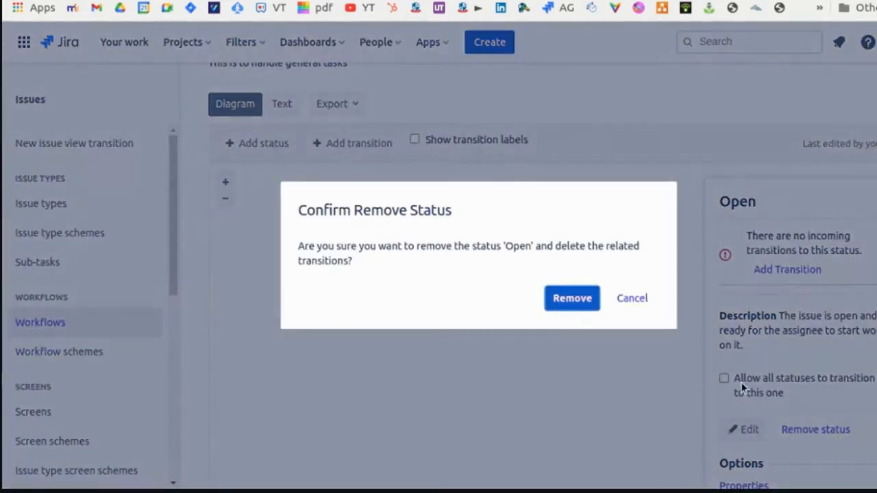
click(579, 306)
drag(468, 323, 398, 284)
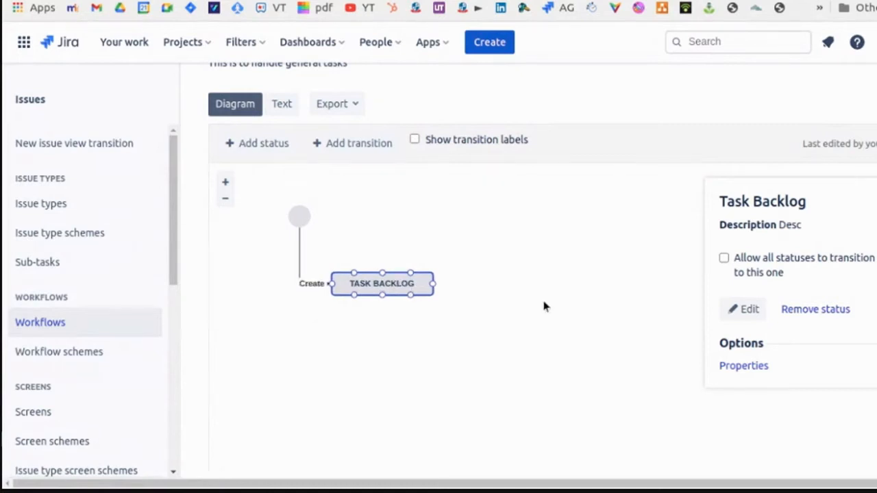
Create a new status named "Prioritize" in the To Do category and place it directly below Task Backlog.
click(269, 145)
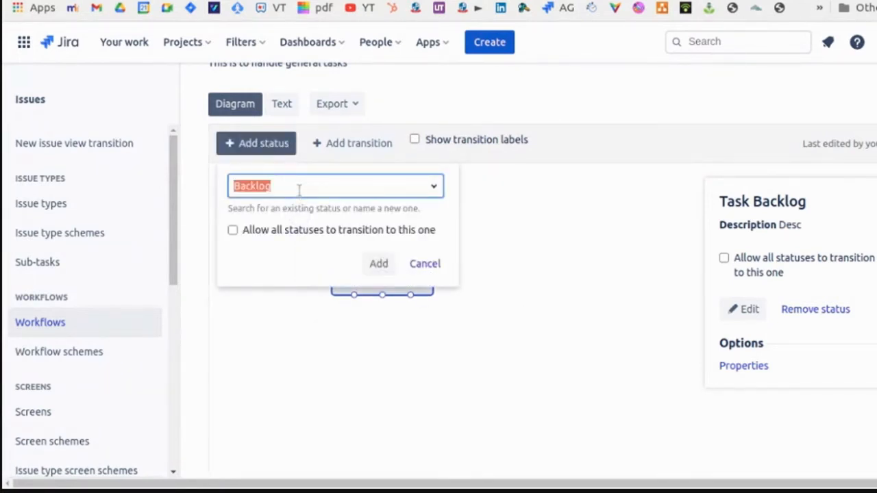
text(Prioriti)
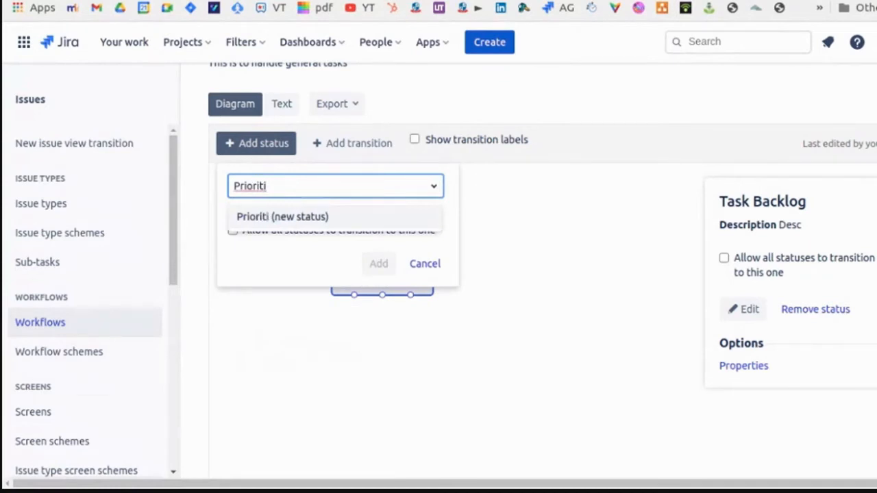
text(ze)
click(322, 219)
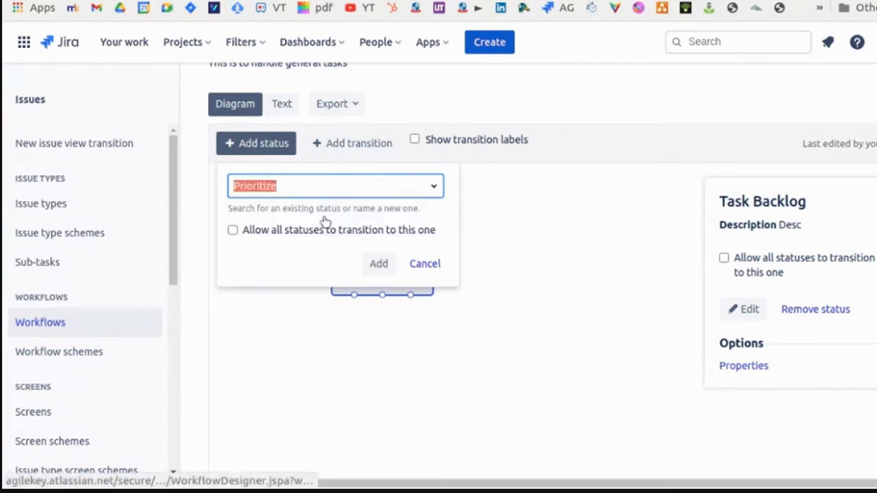
click(387, 267)
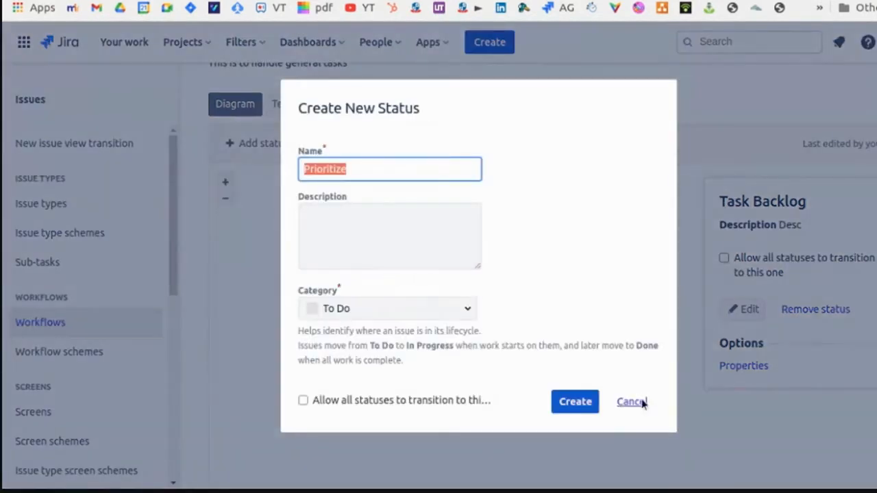
click(575, 404)
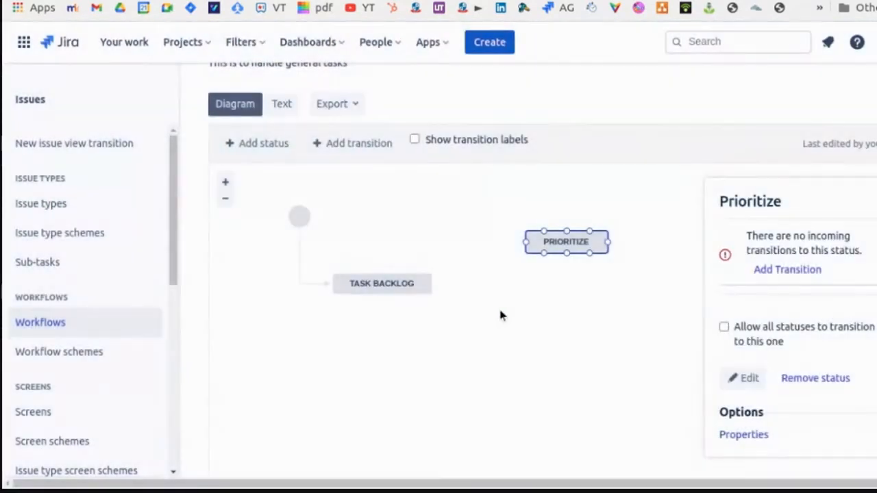
drag(574, 232, 389, 351)
click(386, 285)
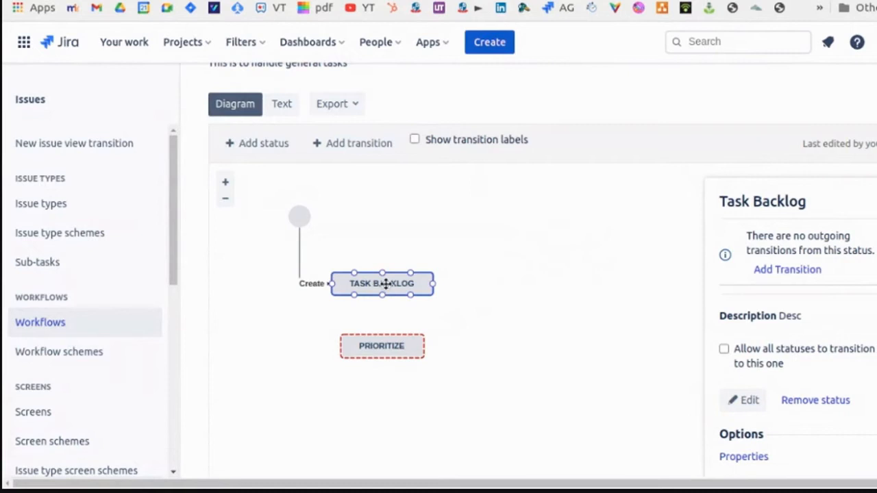
drag(382, 295, 382, 342)
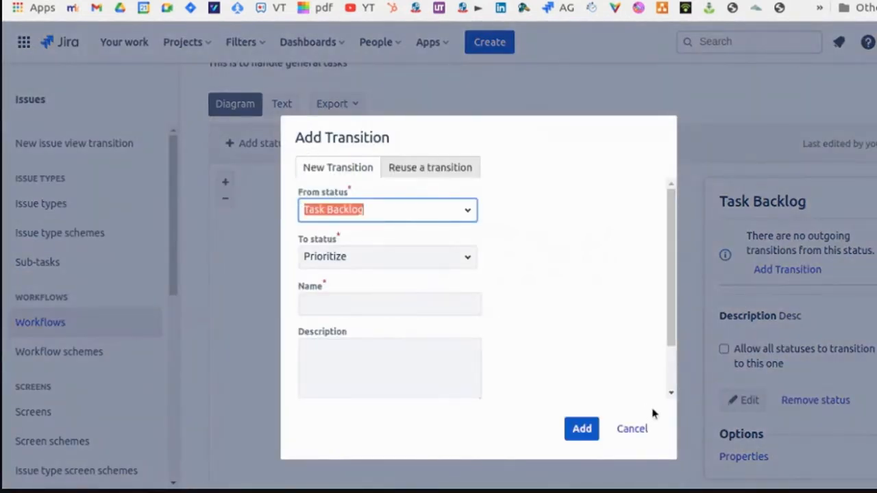
click(630, 429)
Add a transition named "Let's prioritize" from Task Backlog to Prioritize and move Prioritize slightly lower in the diagram.
drag(401, 346, 399, 346)
click(411, 281)
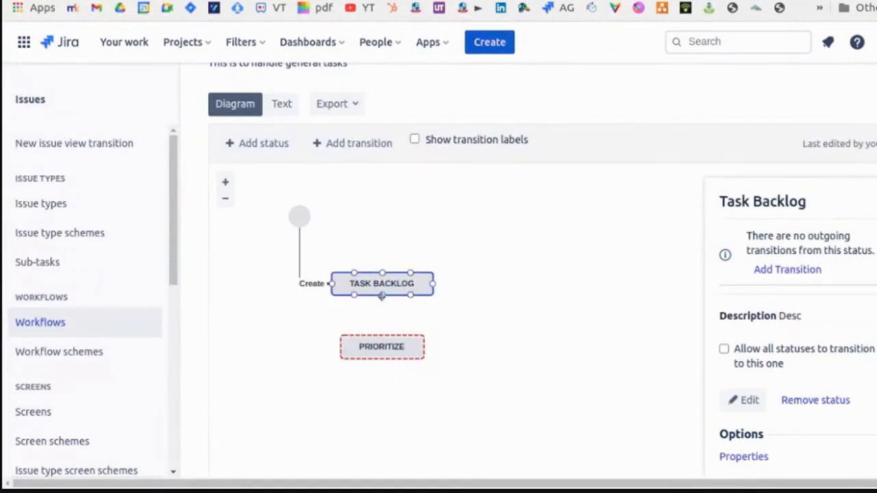
drag(383, 295, 382, 336)
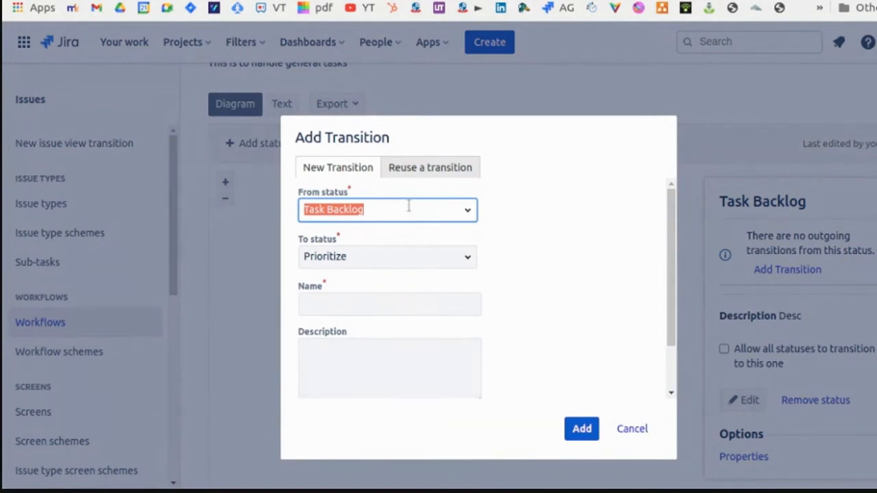
click(355, 306)
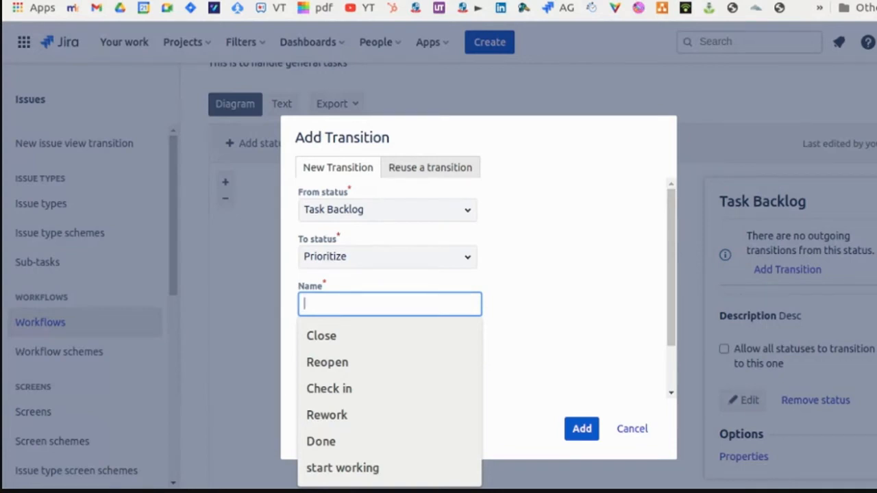
text(Let's )
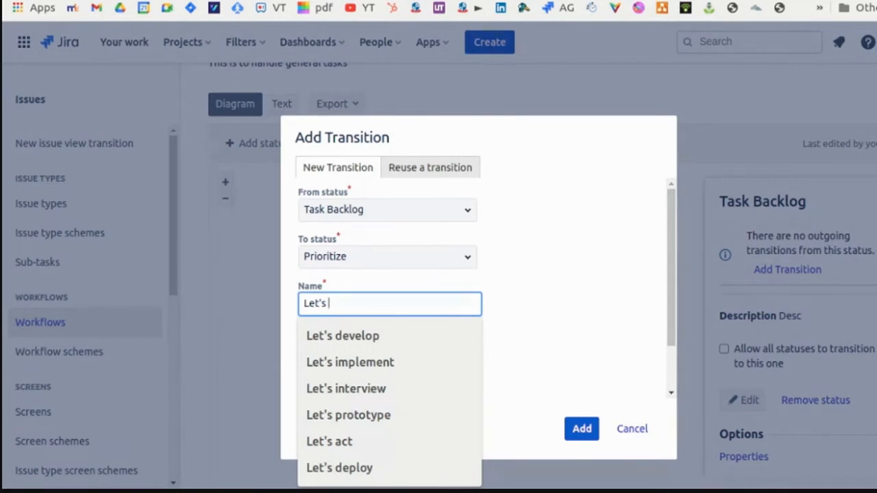
text(prio)
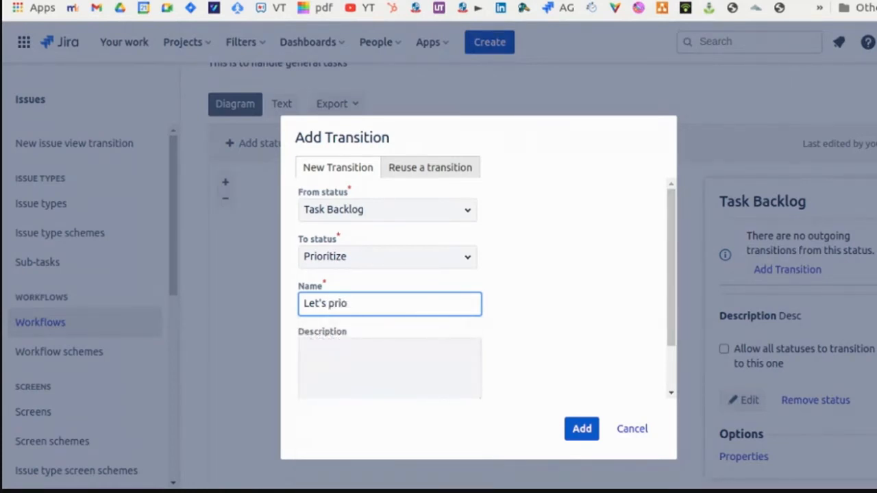
text(ritize)
click(588, 434)
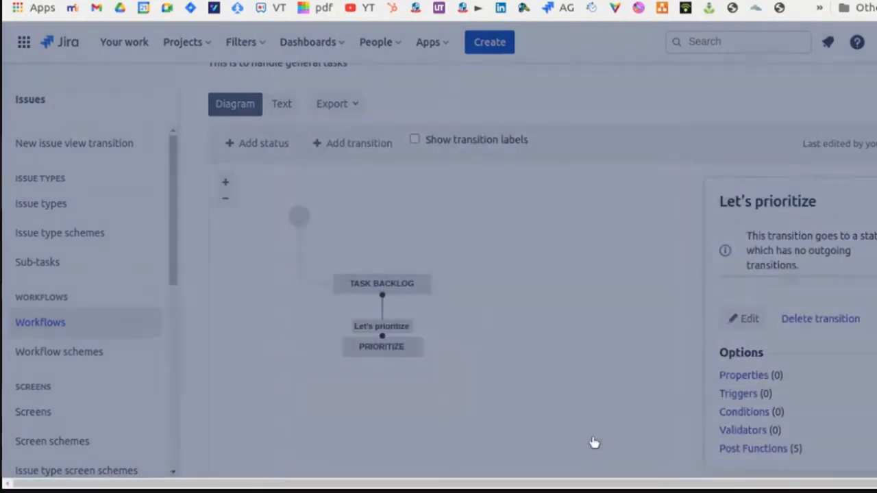
drag(398, 343, 396, 352)
Create a new status named "Refined" in the To Do category and place it directly below Prioritize.
drag(460, 360, 448, 276)
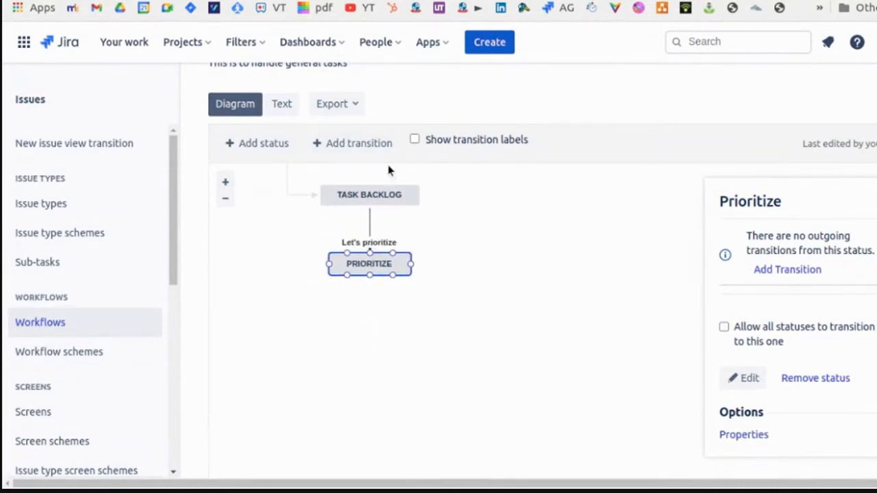
click(272, 144)
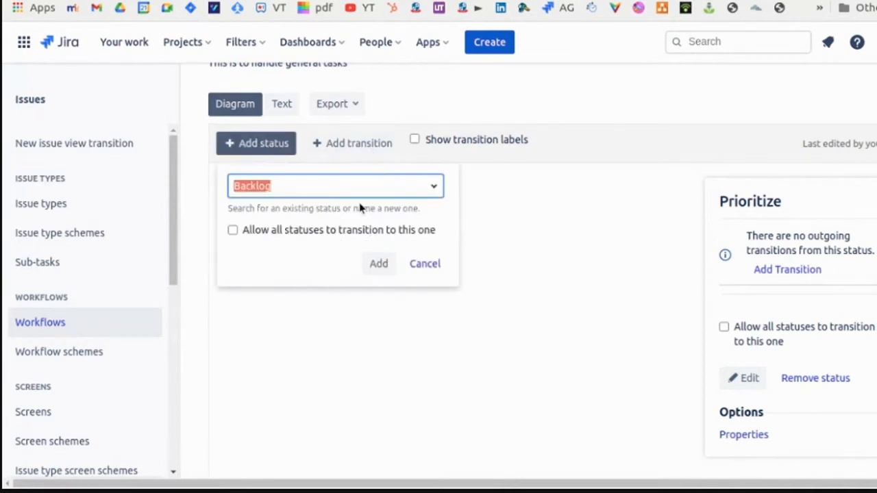
text(Rfn)
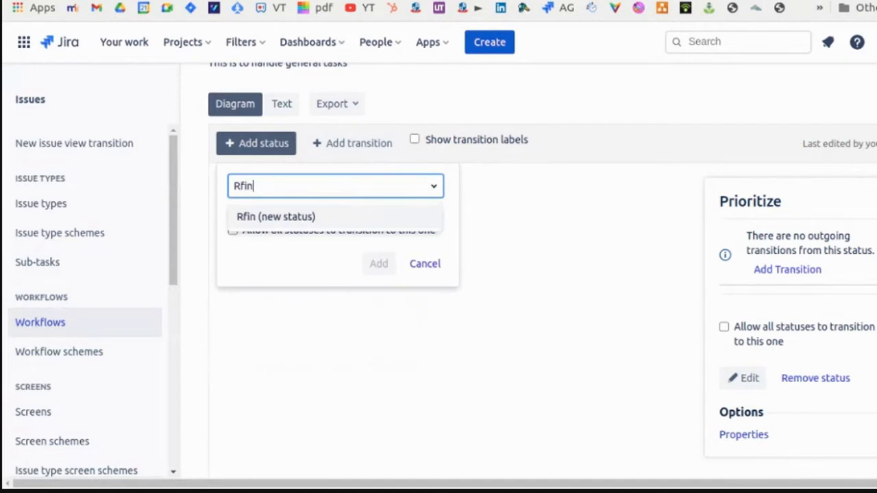
key(BackSpace)
key(BackSpace)
text(efined)
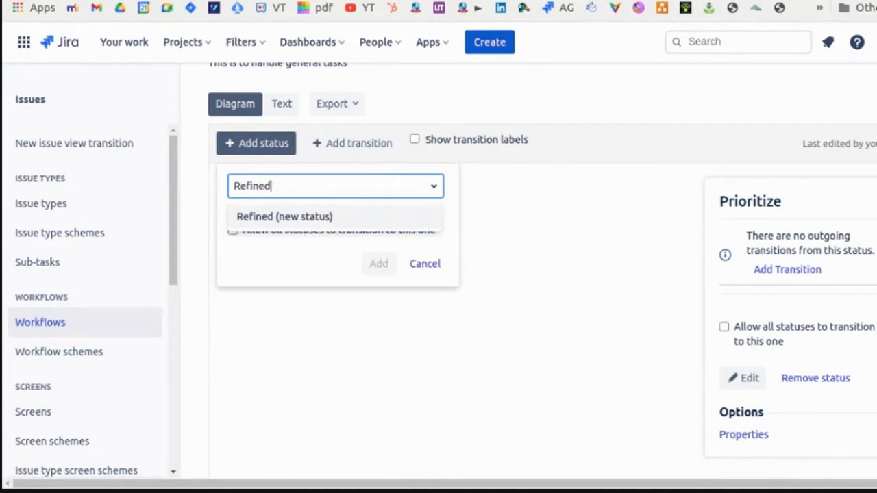
click(339, 217)
click(376, 264)
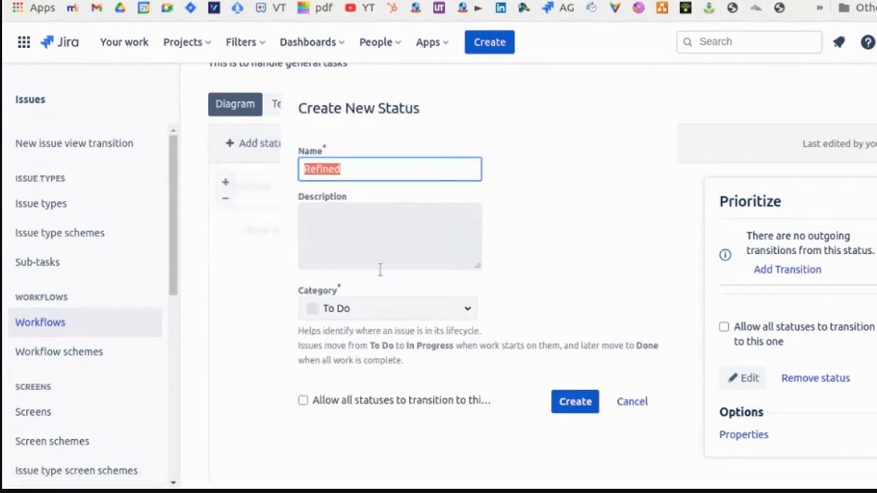
click(555, 403)
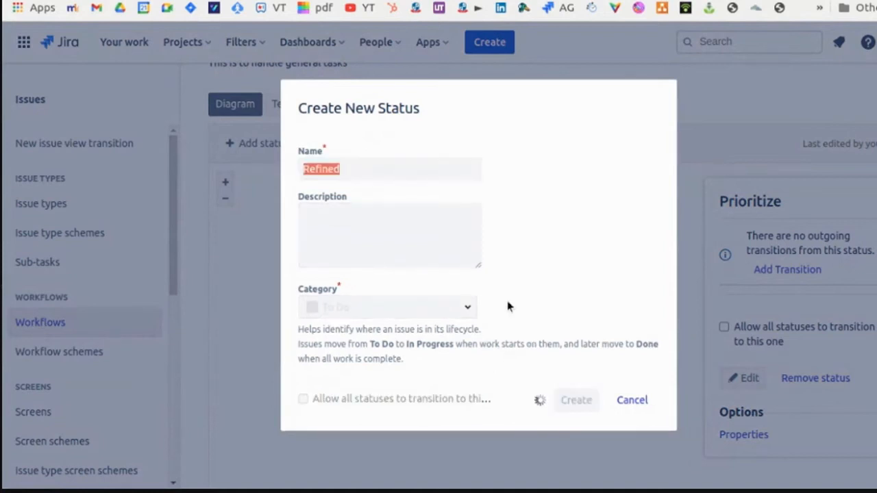
drag(561, 255, 366, 322)
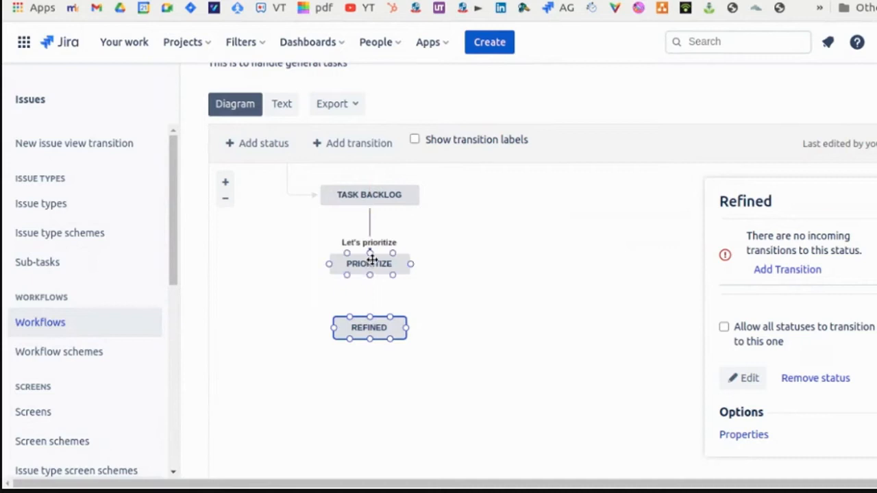
Add a transition named "Refine the task" from Prioritize to Refined and move Refined a little further down.
click(371, 269)
drag(371, 278, 370, 322)
click(372, 309)
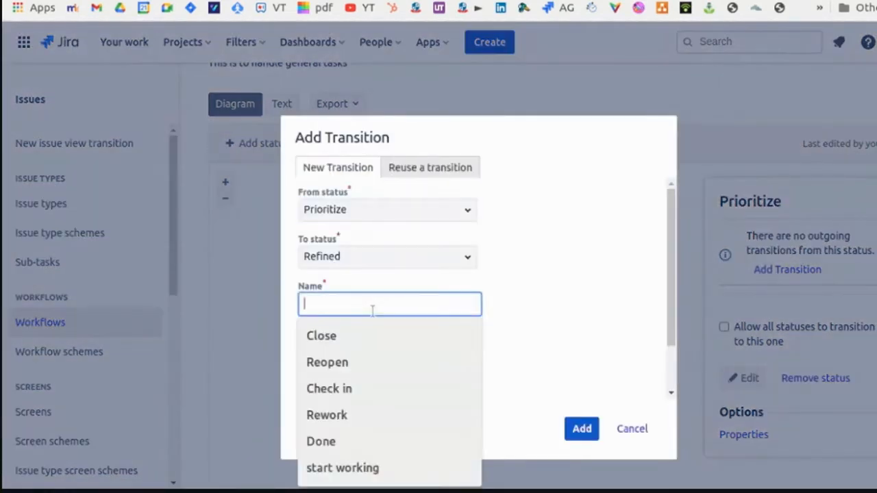
text(Refine t)
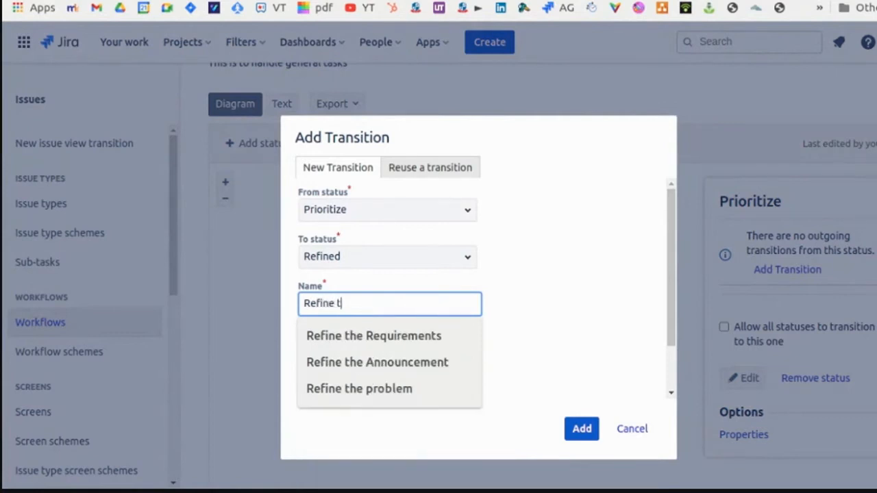
text(he task)
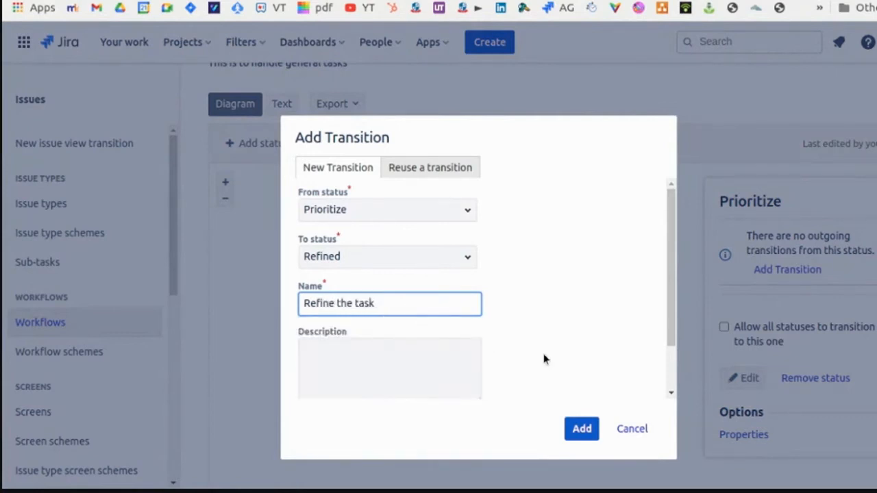
click(582, 429)
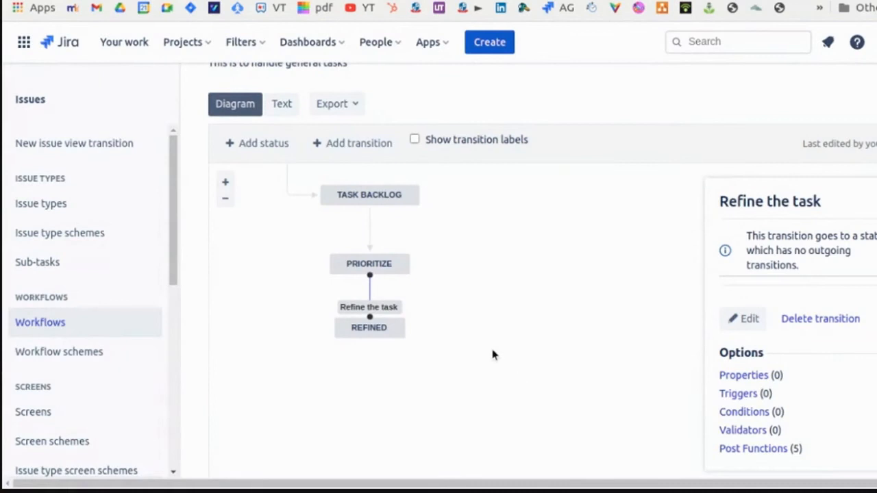
drag(390, 327, 389, 350)
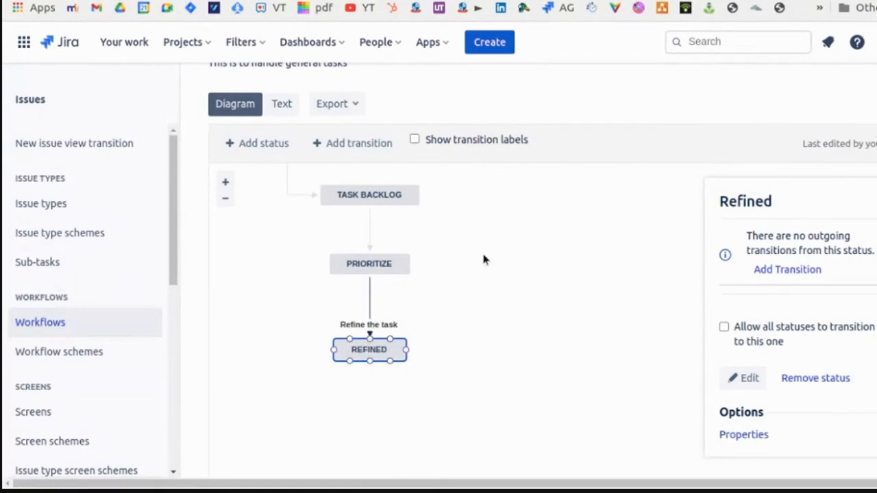
drag(330, 350, 330, 264)
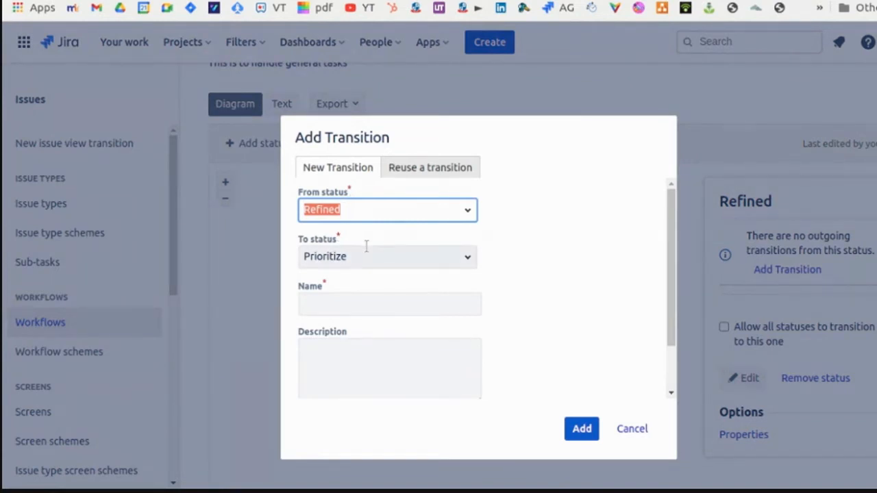
click(632, 428)
click(443, 338)
Add a return transition named "De-prioritize" from Refined back to Prioritize, running along the left side of the statuses.
click(361, 357)
drag(333, 355, 327, 267)
click(334, 303)
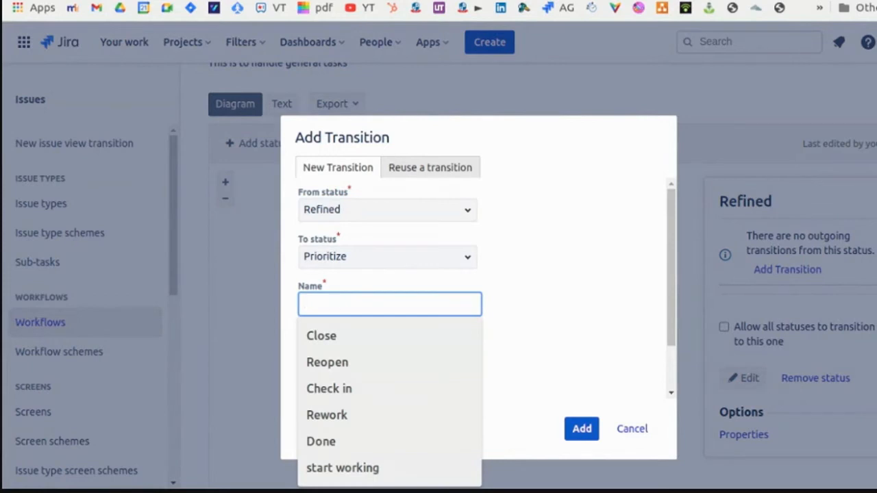
text(De)
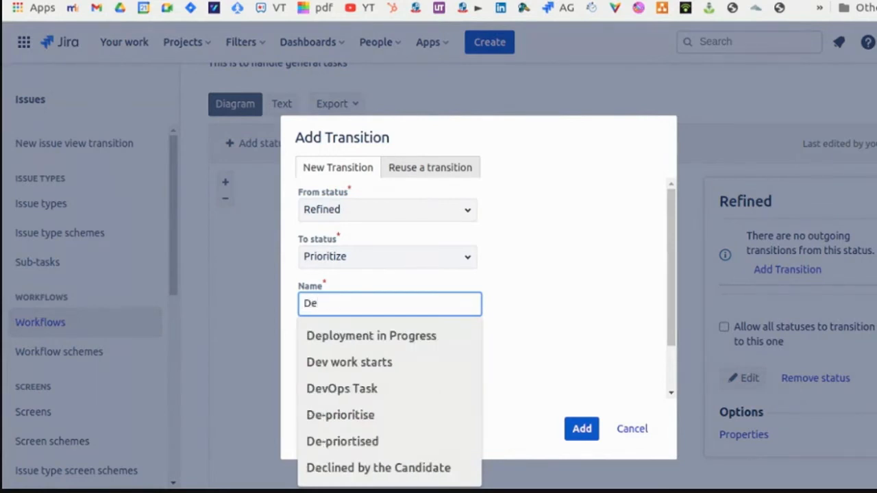
text(-prio)
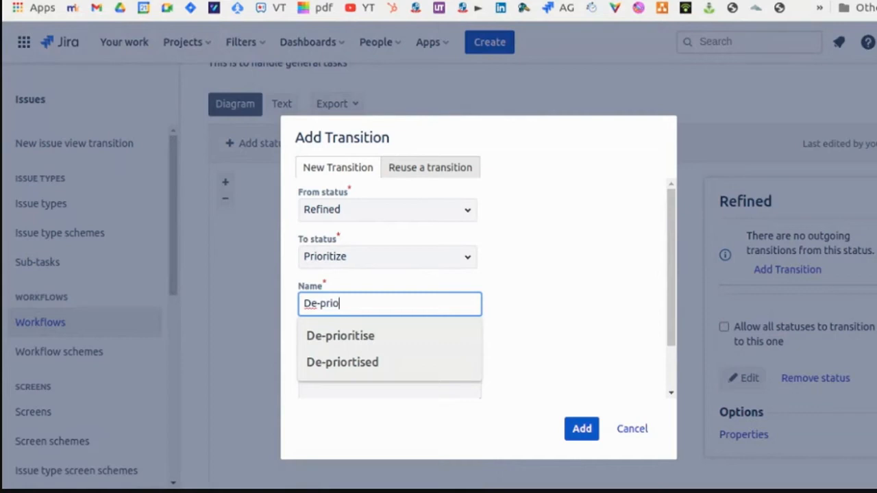
text(rize)
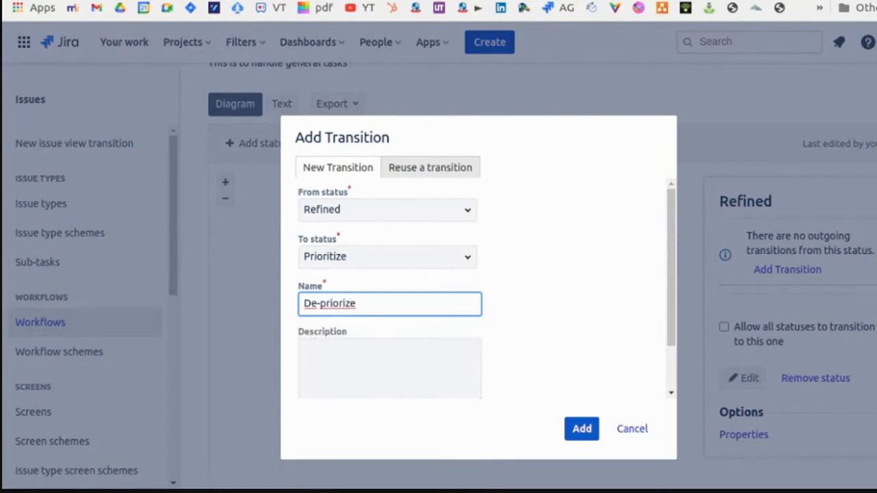
double_click(333, 303)
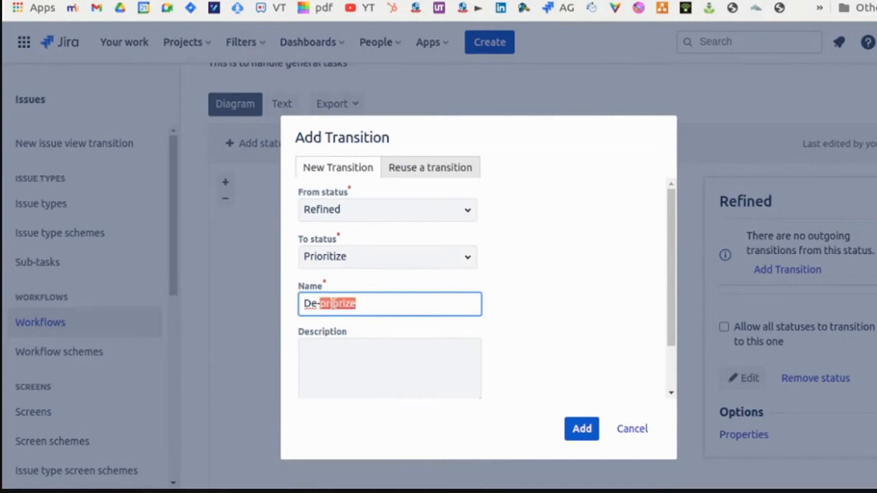
text(prioritize)
click(579, 429)
click(485, 325)
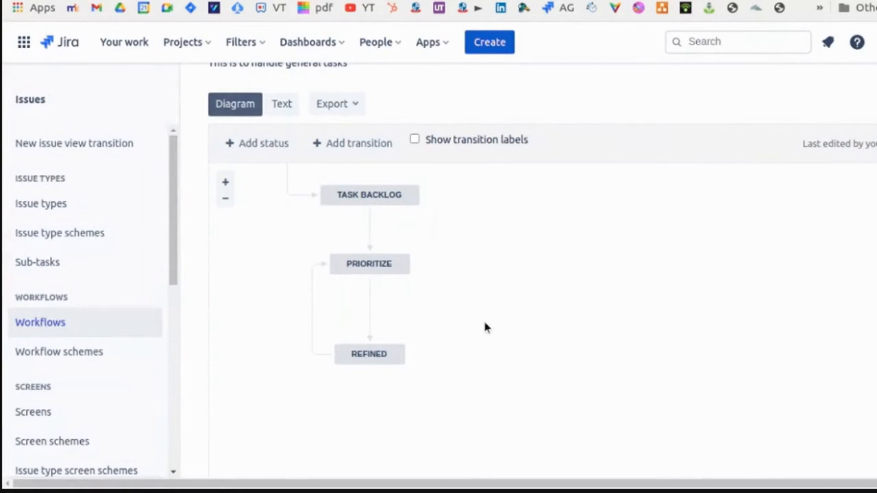
Add the existing In Progress status to the workflow and align it to the right of Refined.
click(351, 261)
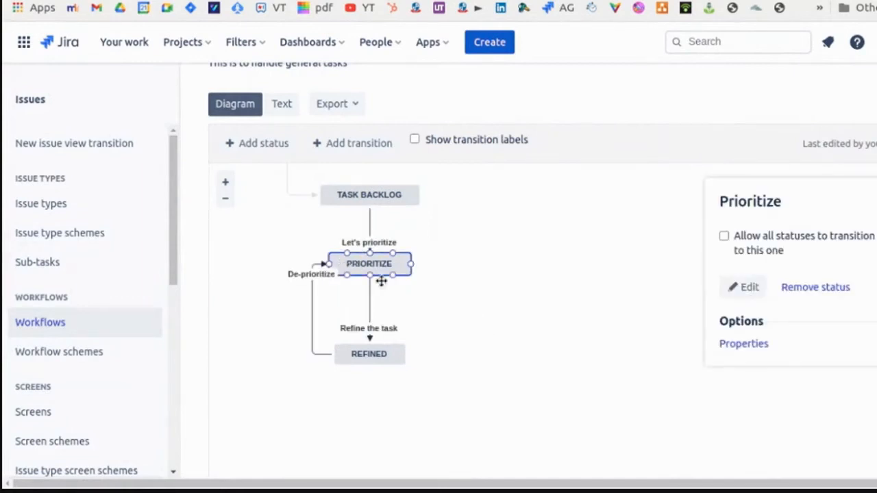
drag(454, 340, 432, 345)
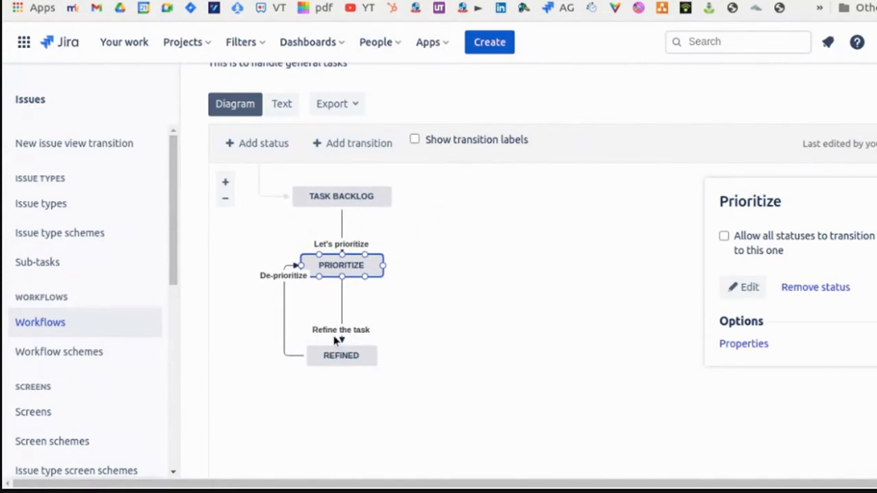
click(281, 142)
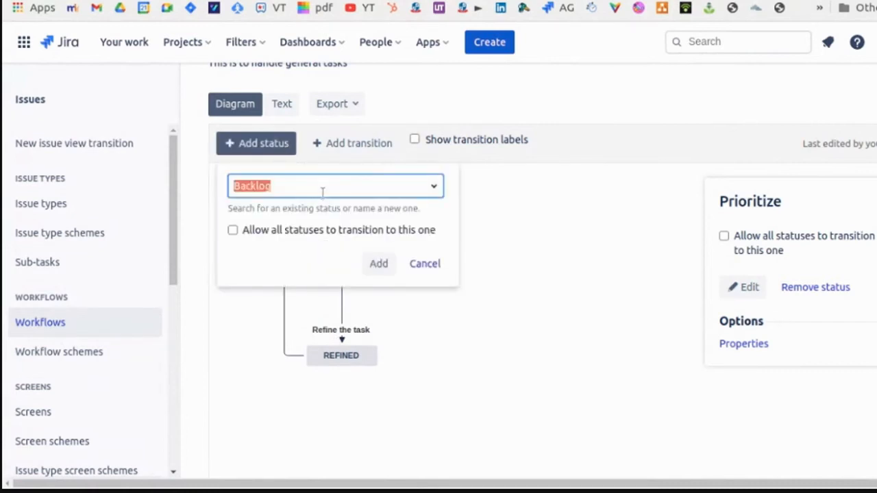
text(In)
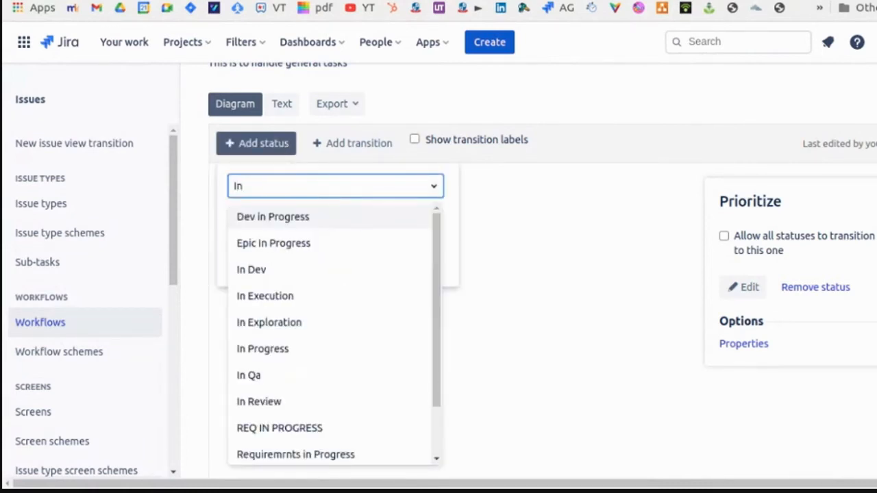
text( pr)
key(BackSpace)
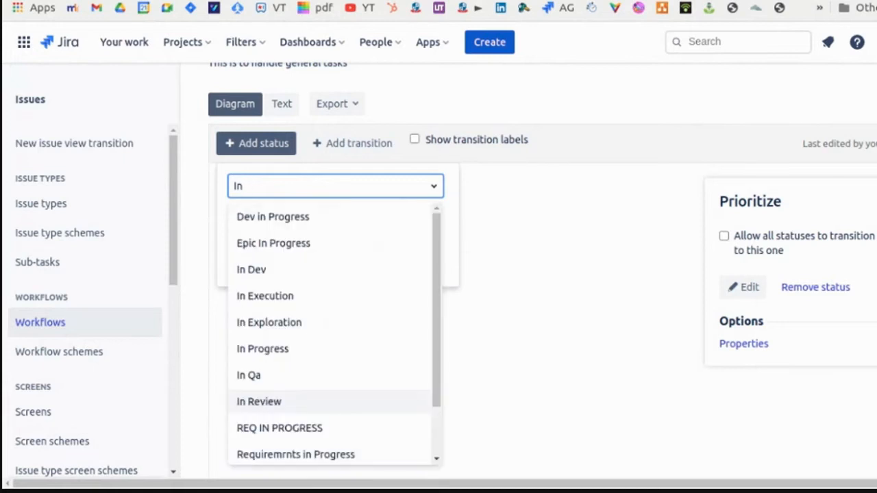
text(pr)
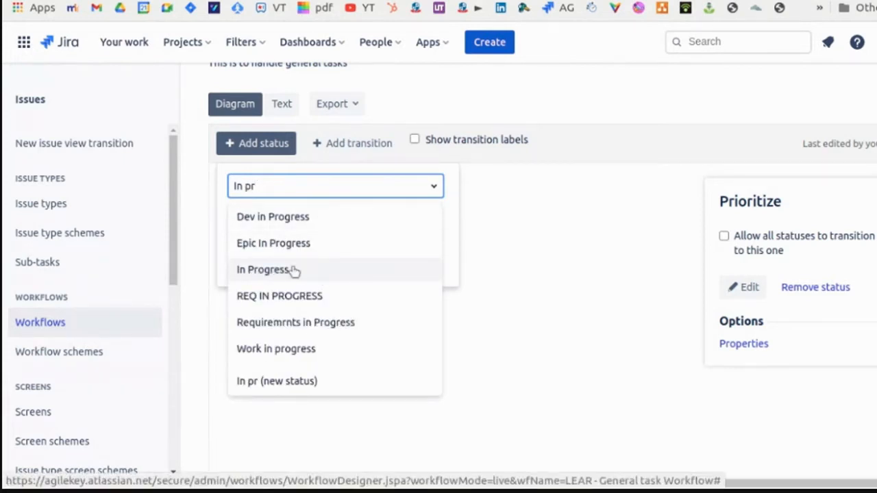
click(284, 273)
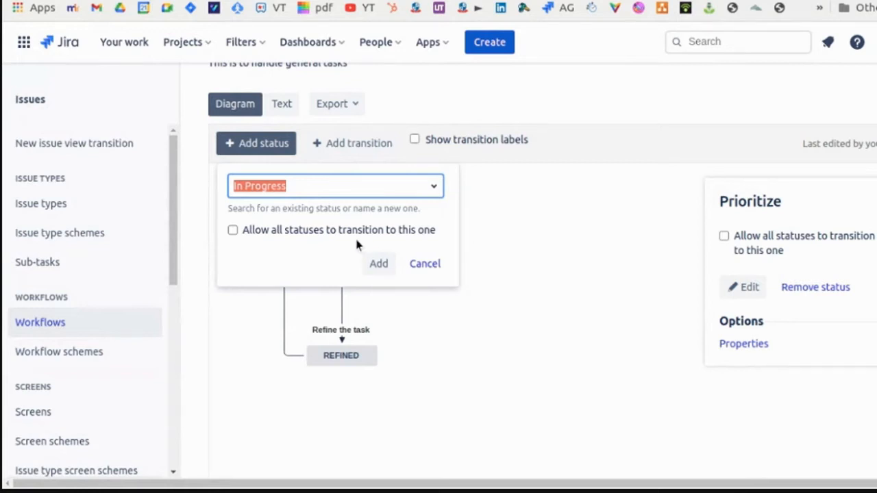
click(379, 264)
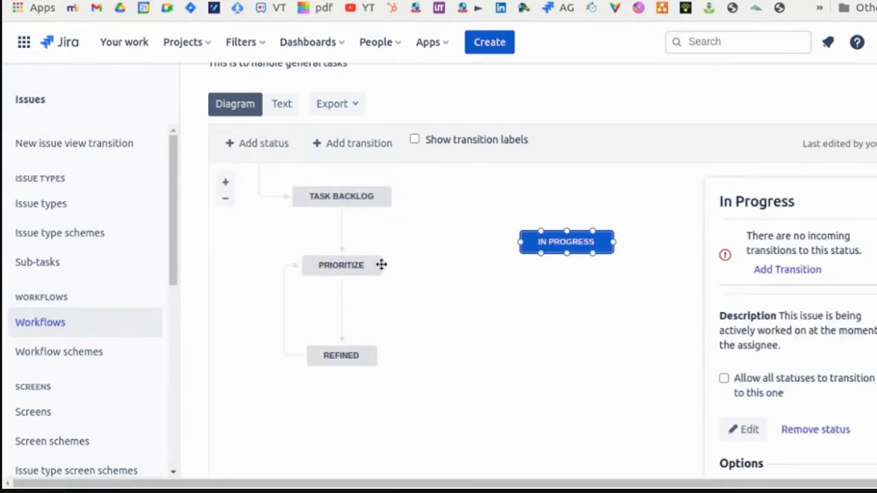
drag(564, 247, 502, 361)
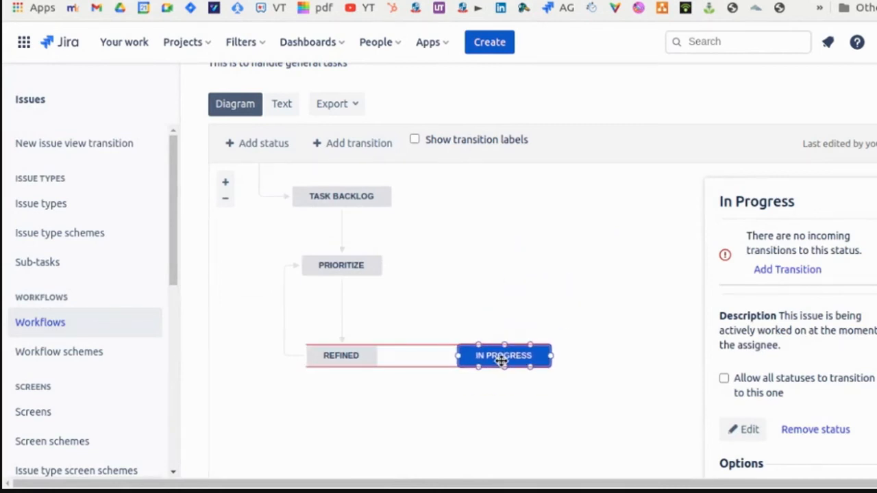
mouse_move(505, 356)
mouse_down()
mouse_move(505, 250)
mouse_move(494, 356)
mouse_up()
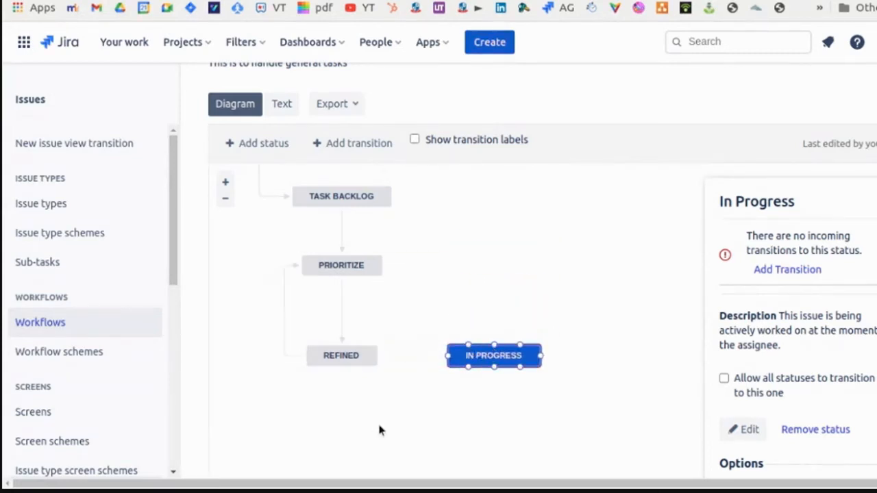
Add a transition named "Start Working" from Refined to In Progress and move In Progress slightly further away from Refined.
click(348, 357)
drag(379, 356, 452, 355)
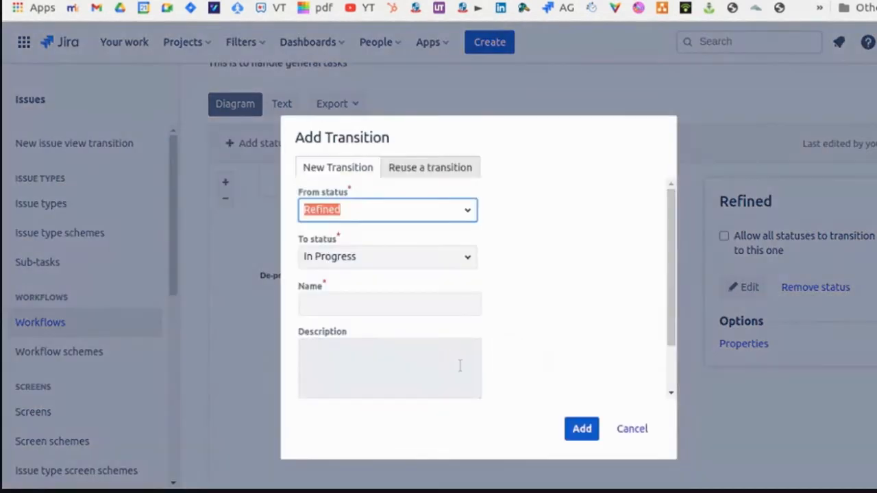
click(372, 303)
text(Sr)
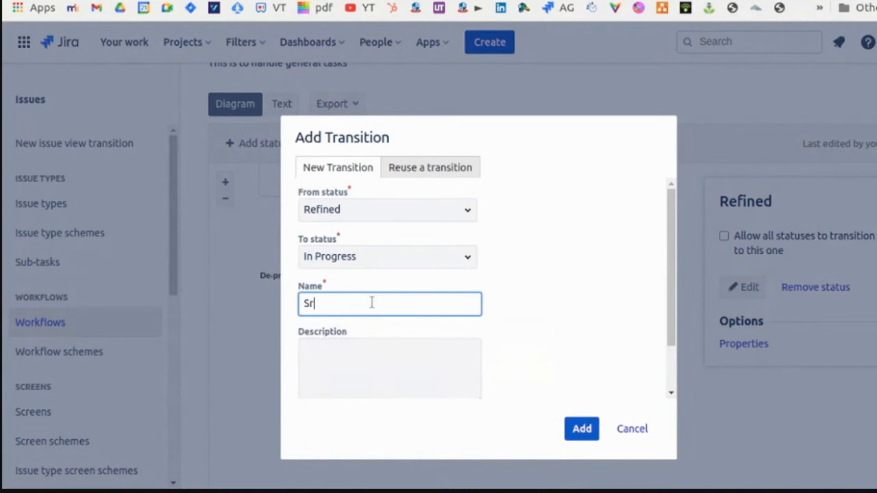
text(tart Working)
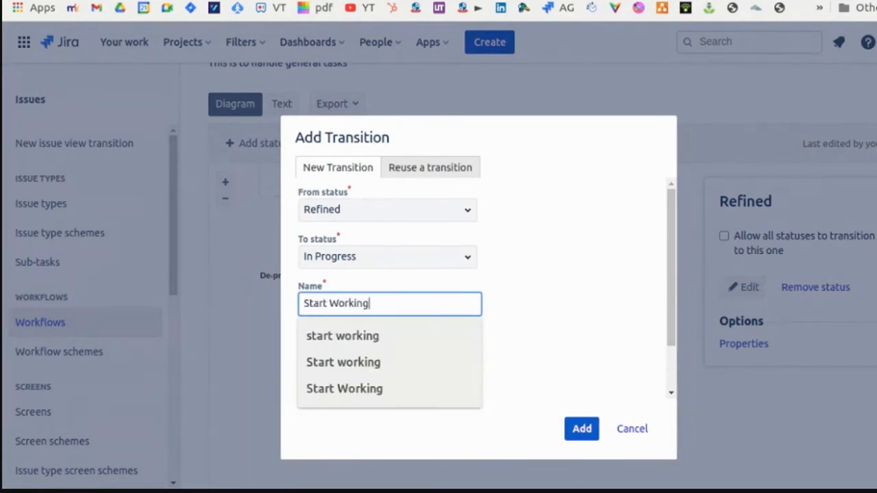
key(Return)
click(484, 355)
drag(495, 317, 468, 347)
drag(464, 267, 475, 270)
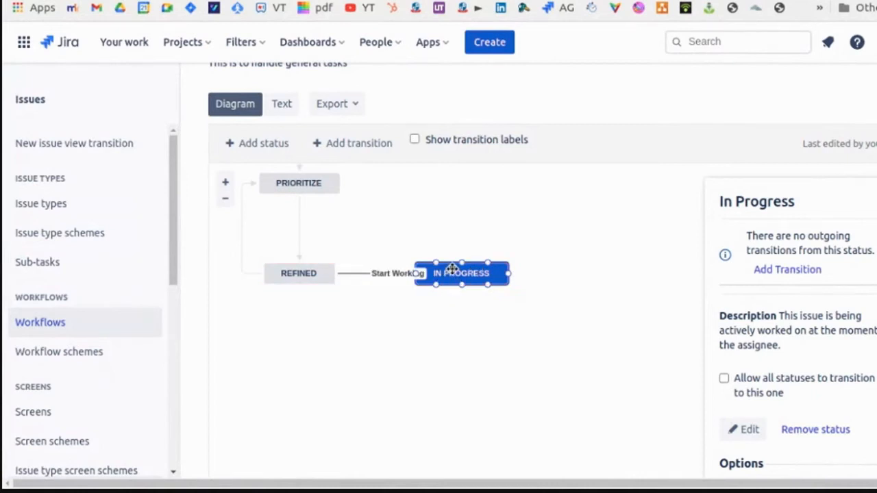
Add a return transition named "Further Refine" from In Progress back to Refined, running below the two statuses.
drag(460, 282, 300, 285)
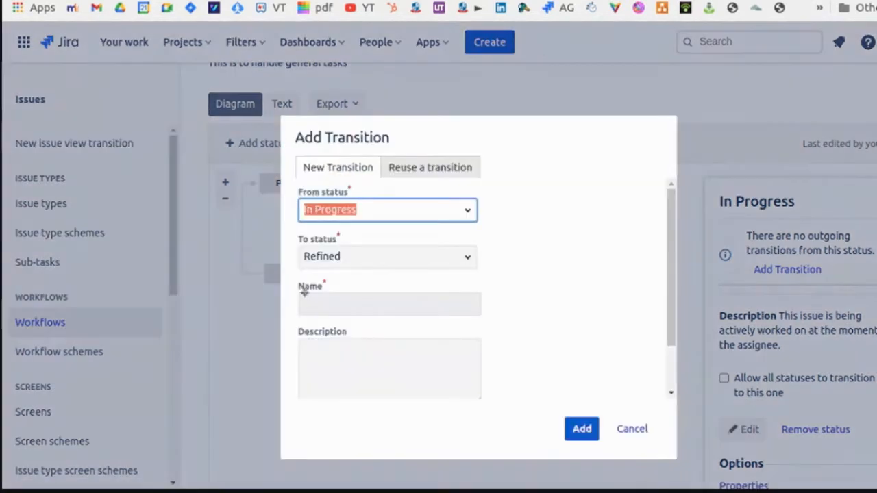
click(339, 309)
text(F)
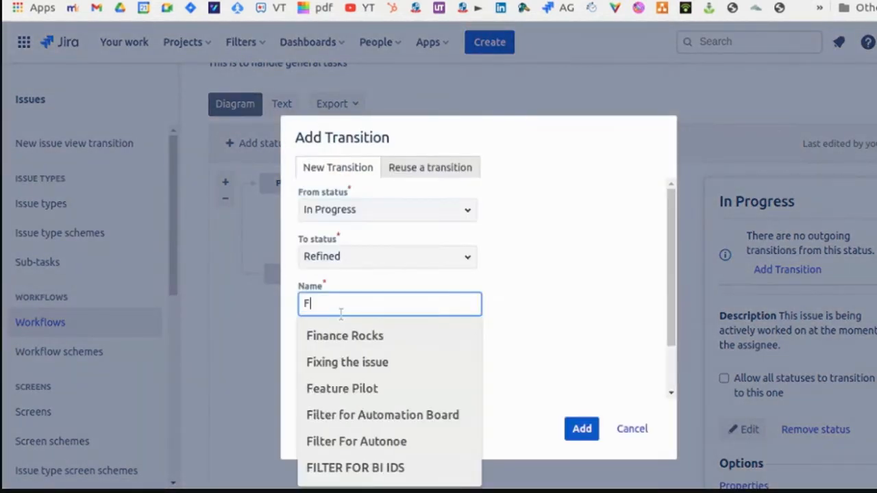
text(urther Refine)
key(Return)
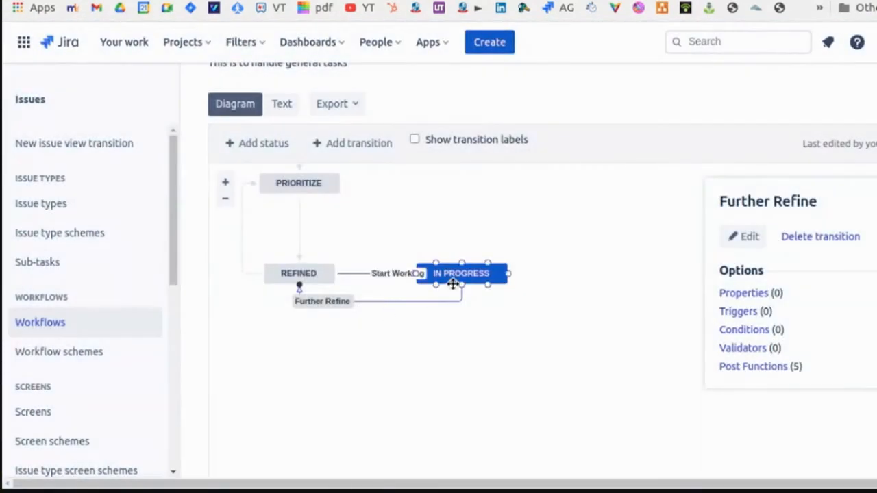
click(303, 273)
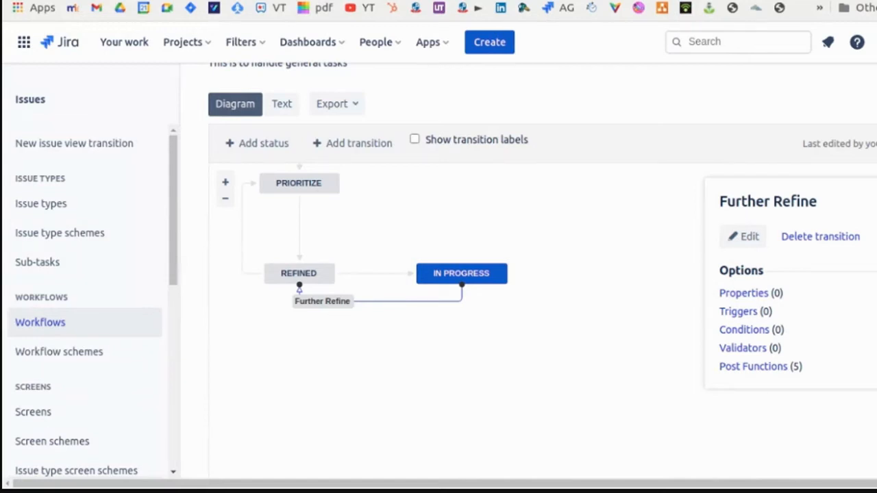
Add the existing In Review status to the workflow and place it below In Progress.
drag(552, 342, 645, 409)
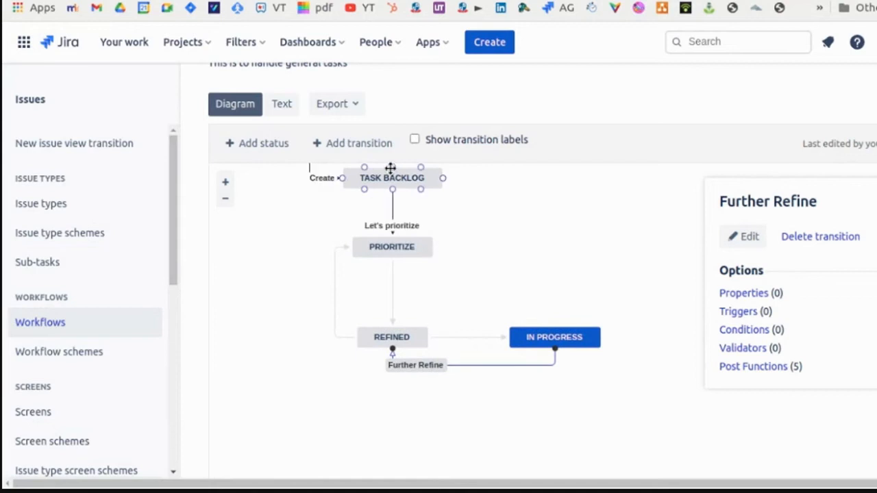
drag(532, 264, 416, 219)
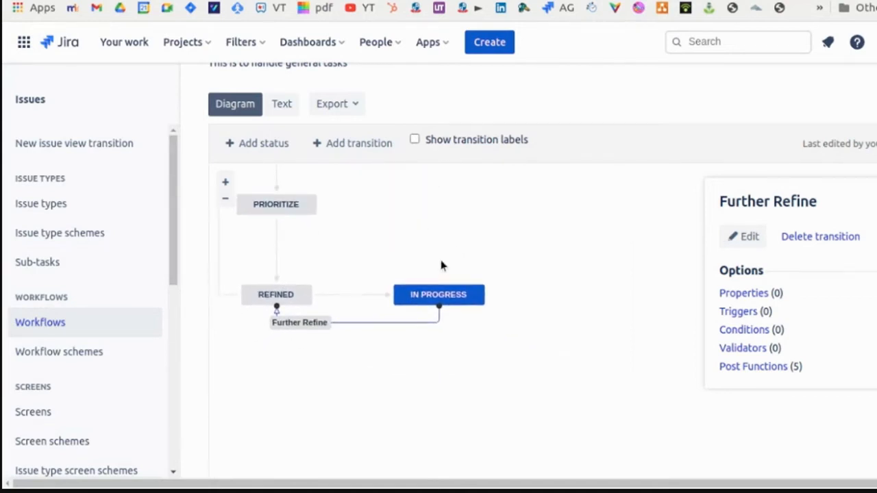
click(451, 295)
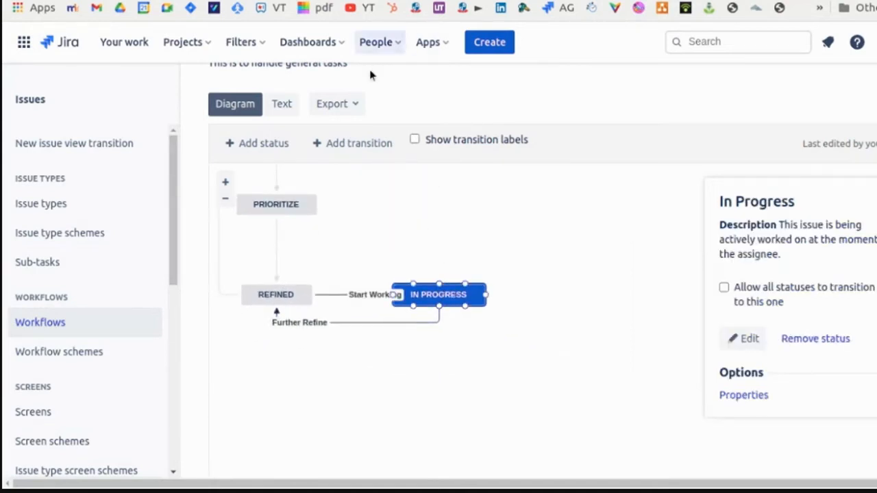
click(247, 145)
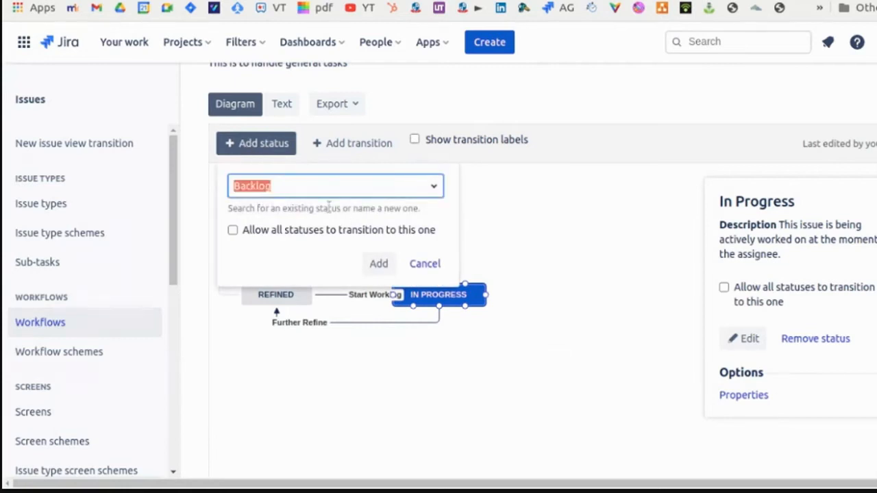
text(I)
key(BackSpace)
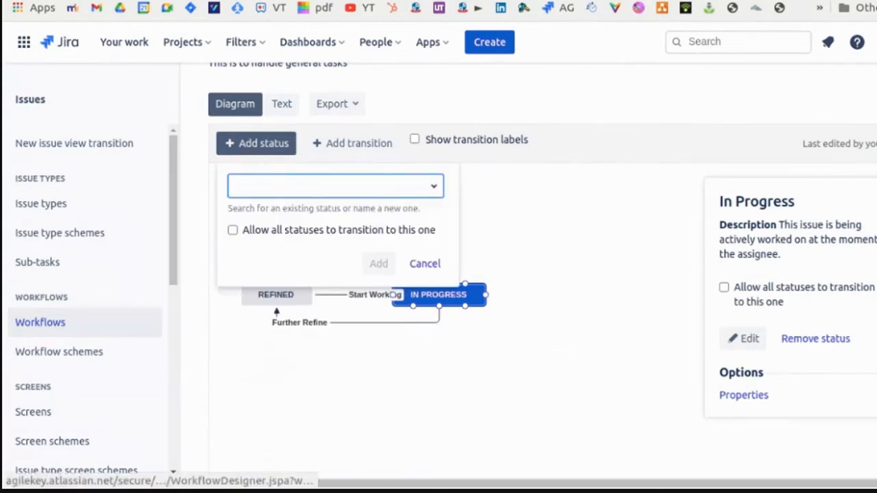
text(In Review)
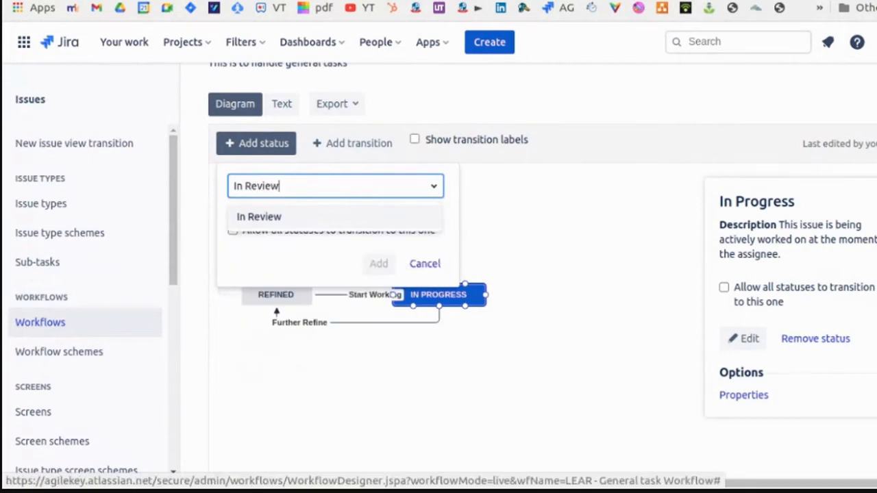
click(296, 217)
click(376, 266)
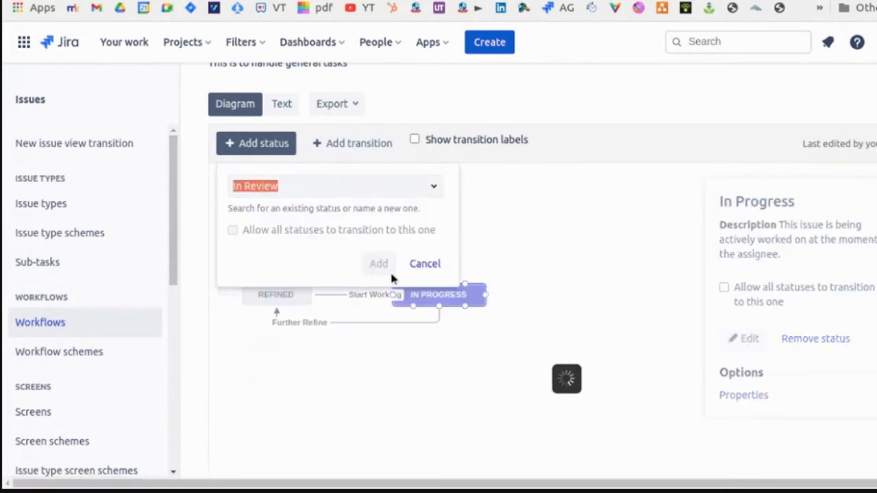
drag(562, 249, 430, 369)
scroll(514, 388, down, 1)
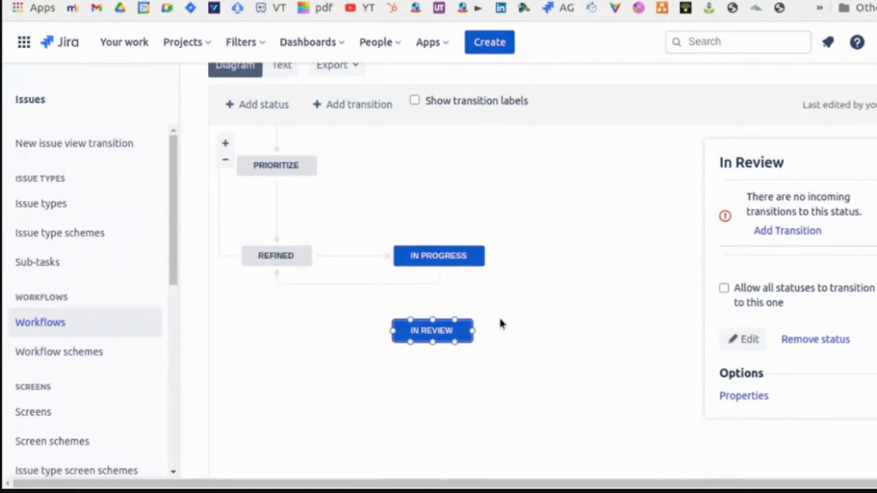
Add a transition named "Review it" from In Progress to In Review and align In Review directly beneath In Progress.
click(445, 256)
drag(440, 267, 433, 319)
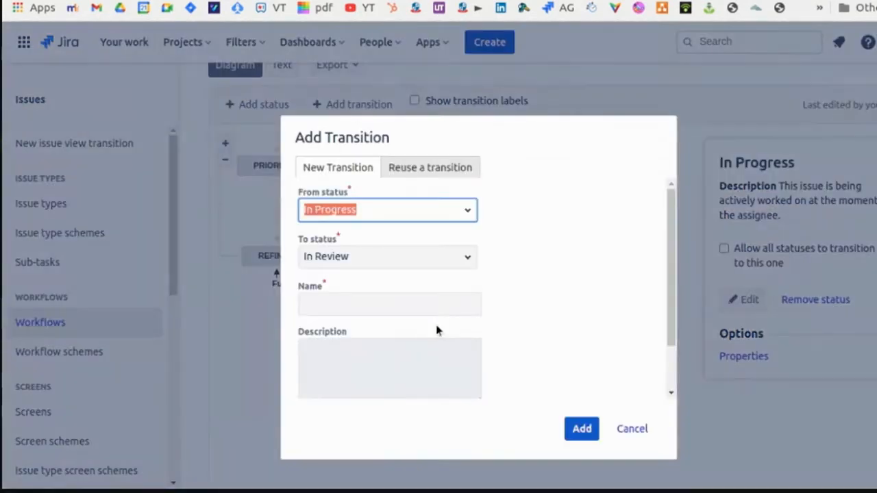
click(381, 308)
text(Revi)
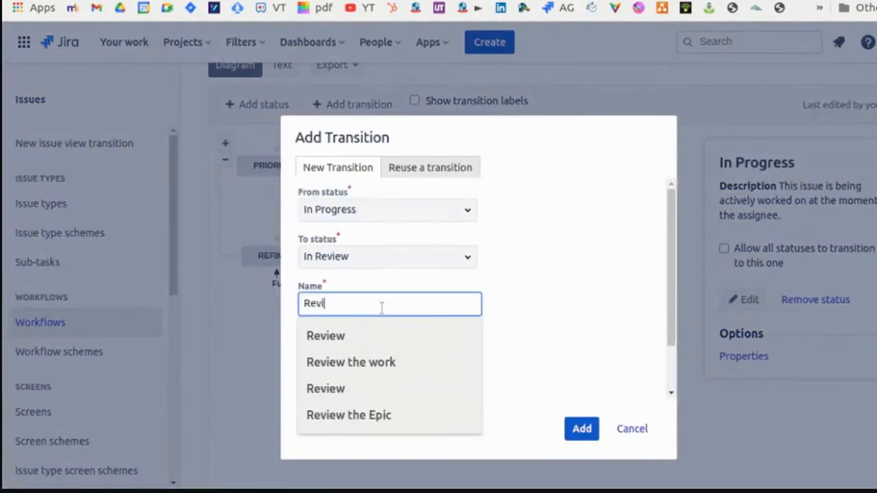
text(ew it)
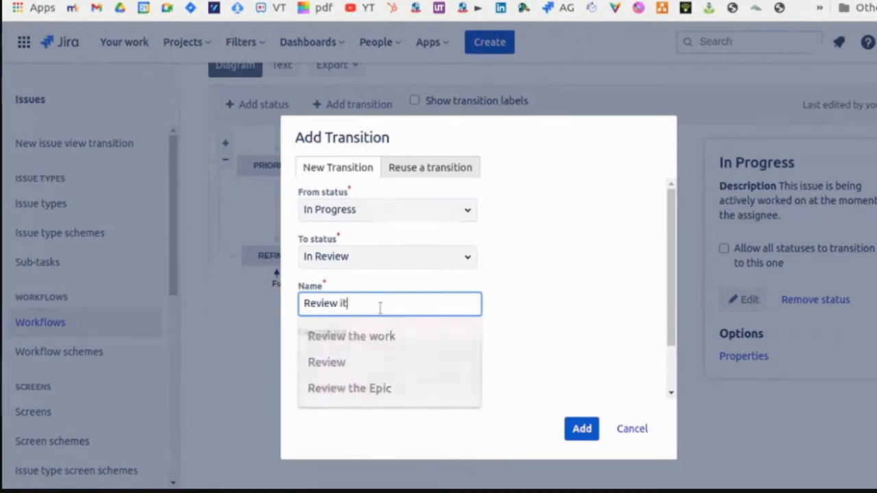
click(580, 431)
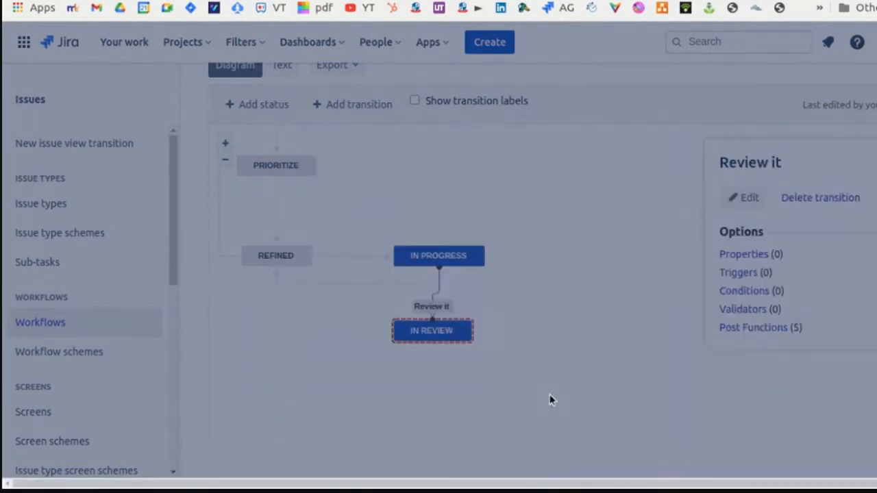
click(455, 336)
drag(455, 335, 473, 284)
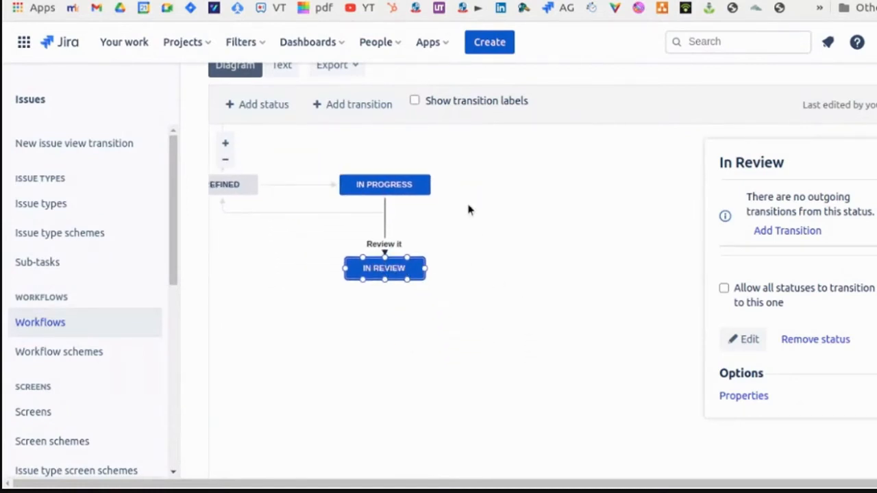
Add the existing Done status to the workflow and align it to the right of In Review.
click(267, 108)
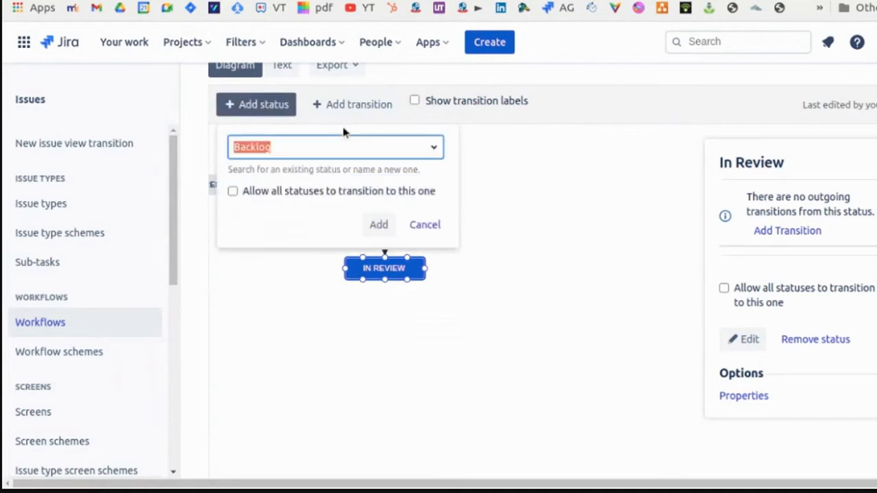
text(Done)
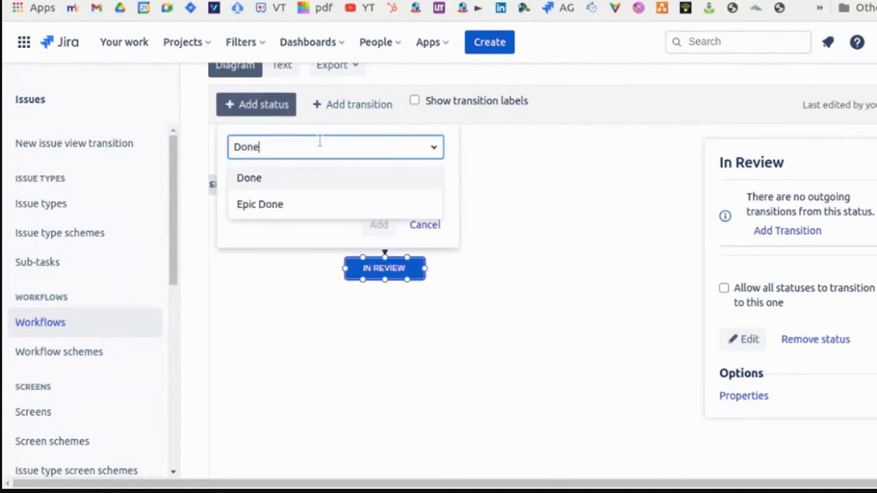
click(288, 187)
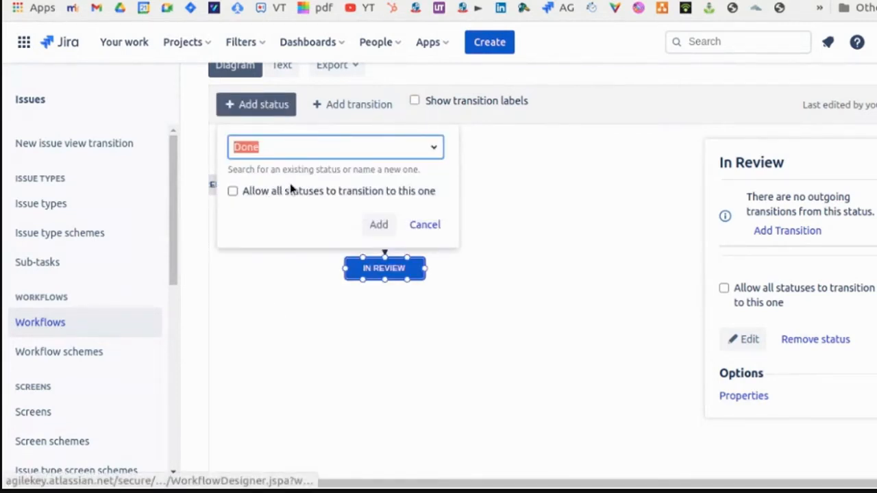
click(378, 225)
drag(567, 205, 545, 268)
Add a transition named "Complete work" from In Review to Done.
click(419, 269)
drag(424, 269, 512, 269)
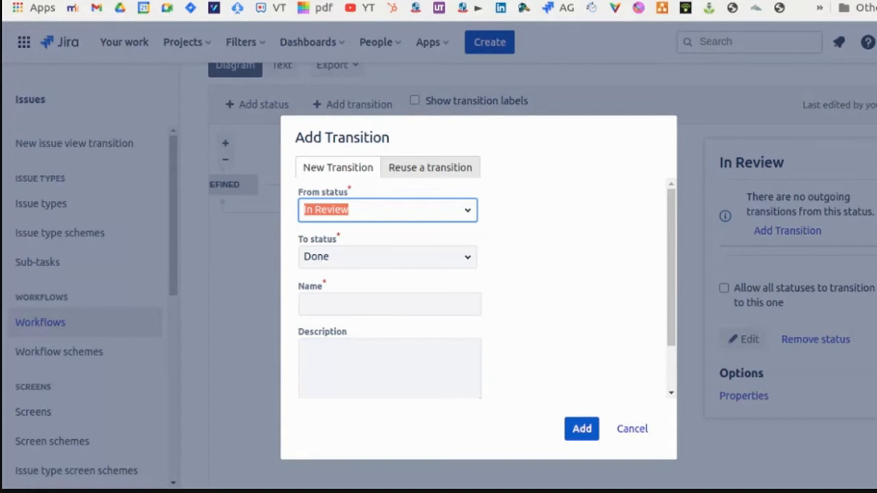
click(368, 310)
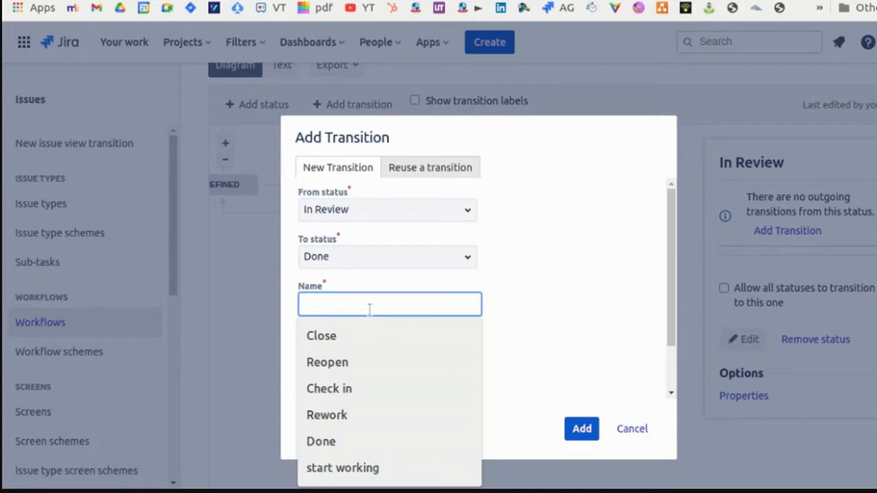
text(Complete)
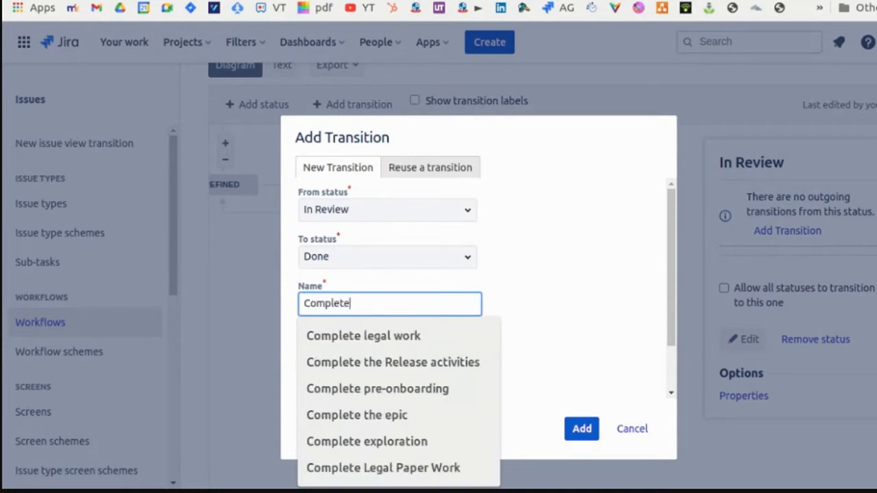
text( work)
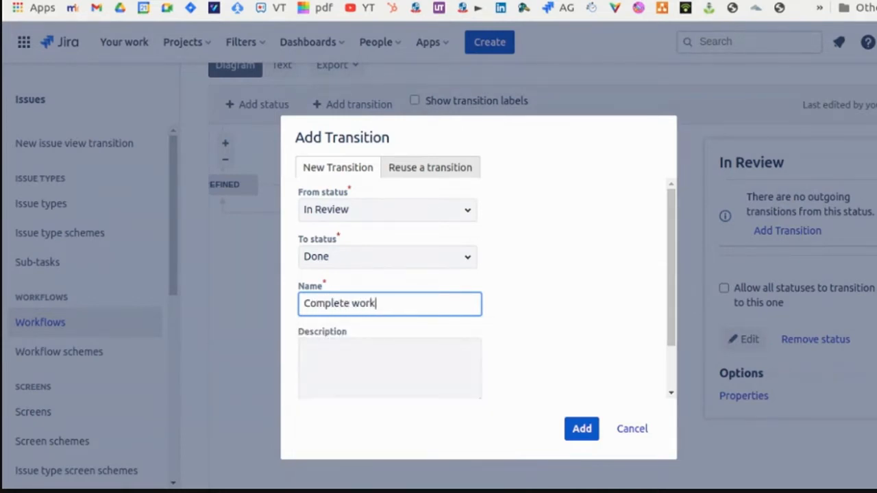
click(581, 428)
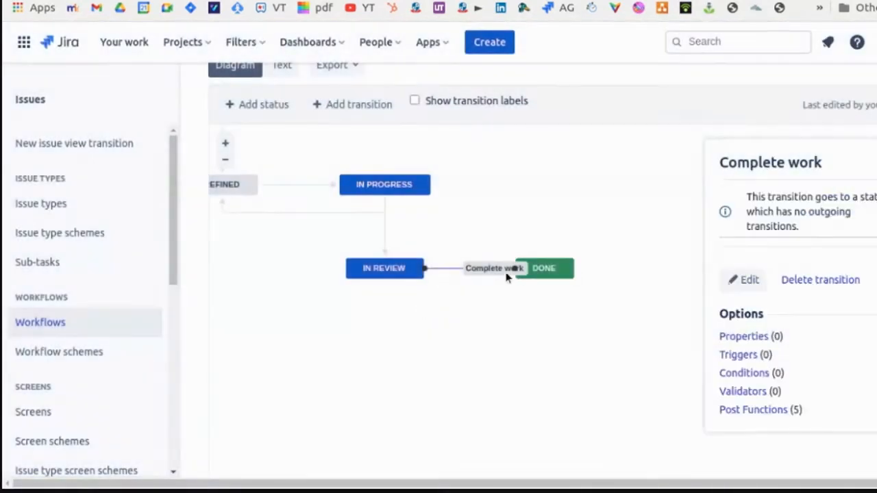
Add the existing Close status to the workflow and place it above Done, level with In Progress.
drag(532, 198, 585, 311)
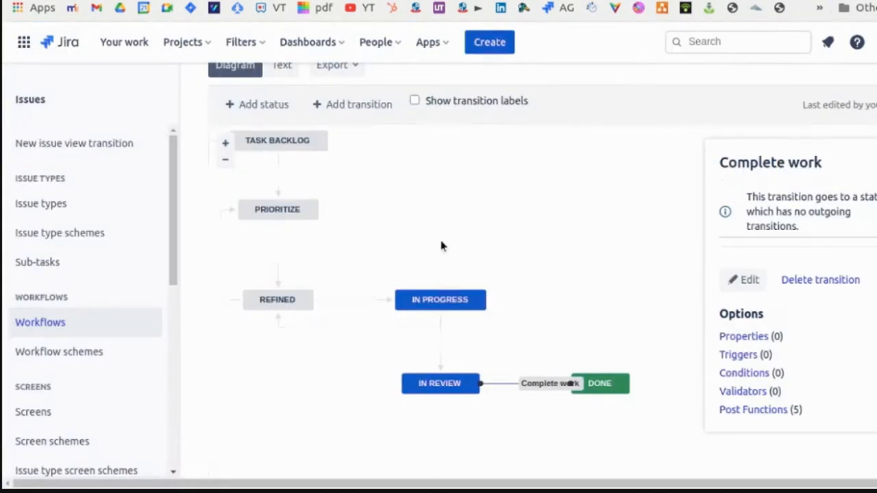
click(272, 108)
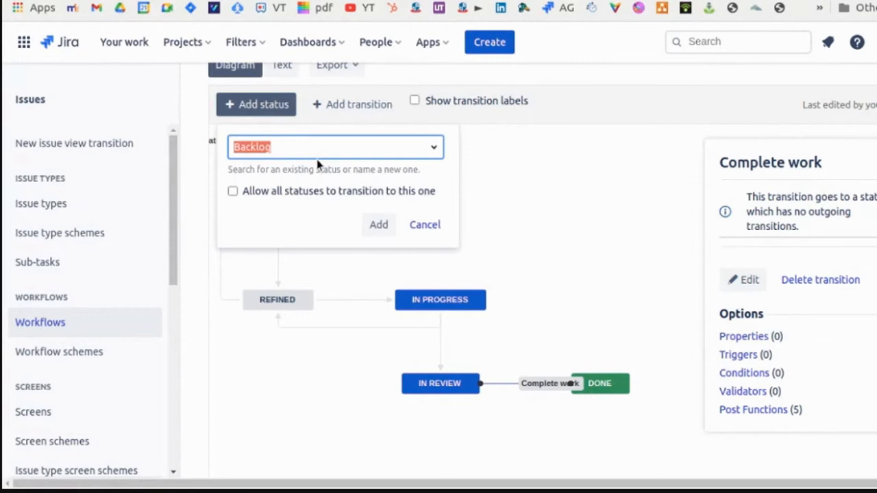
text(Clos)
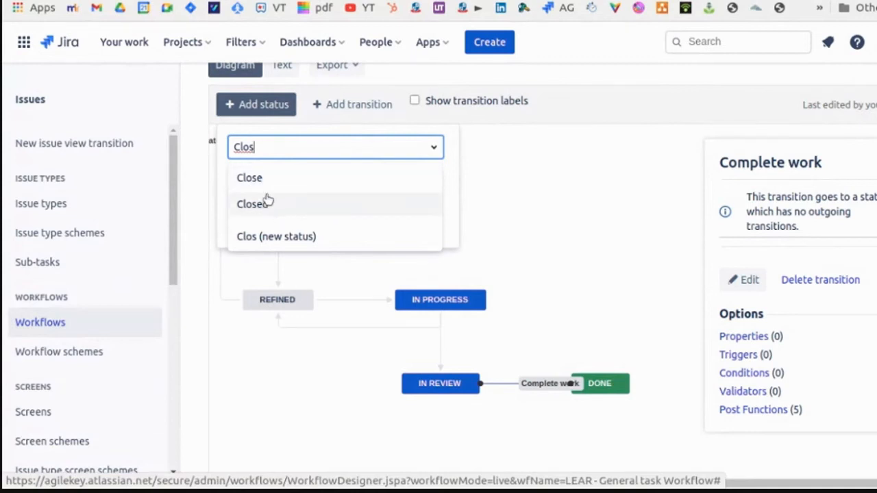
click(265, 180)
click(378, 225)
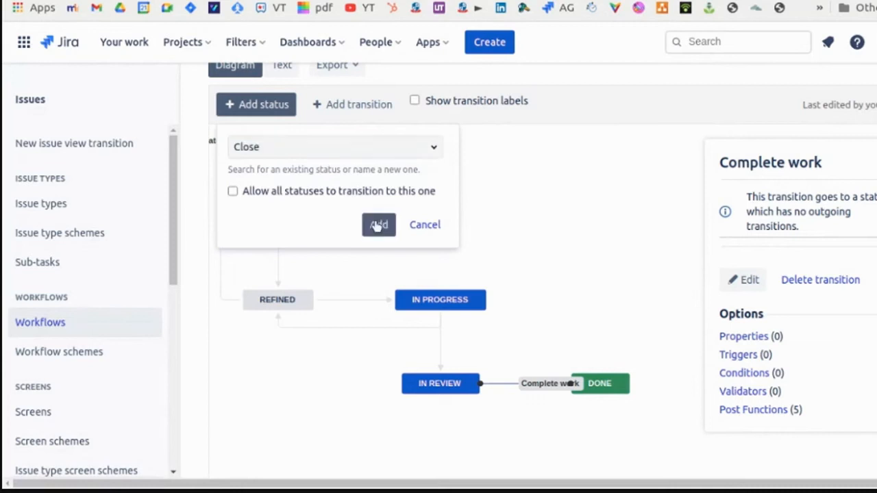
drag(569, 202, 610, 299)
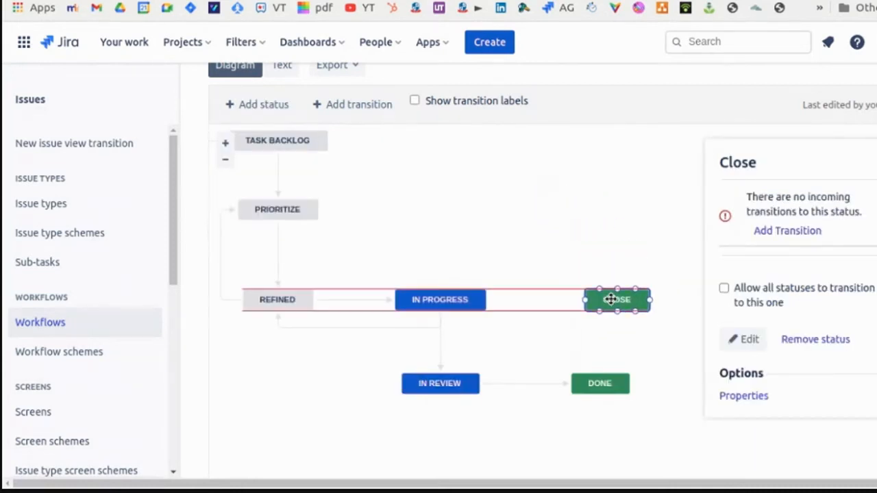
Add a transition named "Close the issue" from Task Backlog to Close.
click(310, 142)
drag(329, 141, 614, 286)
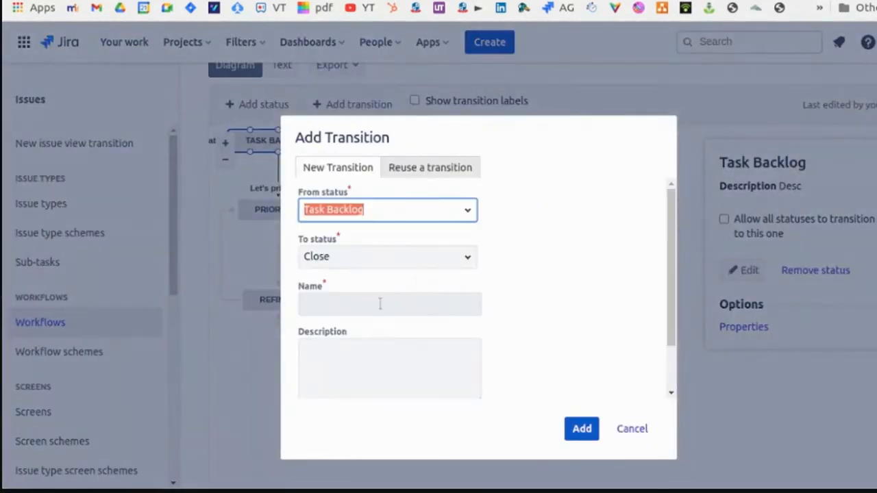
click(379, 308)
click(595, 306)
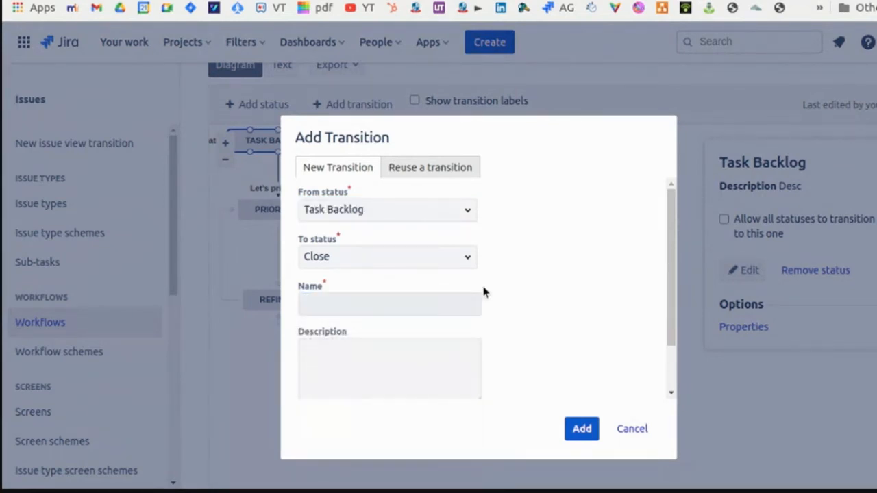
scroll(483, 292, down, 2)
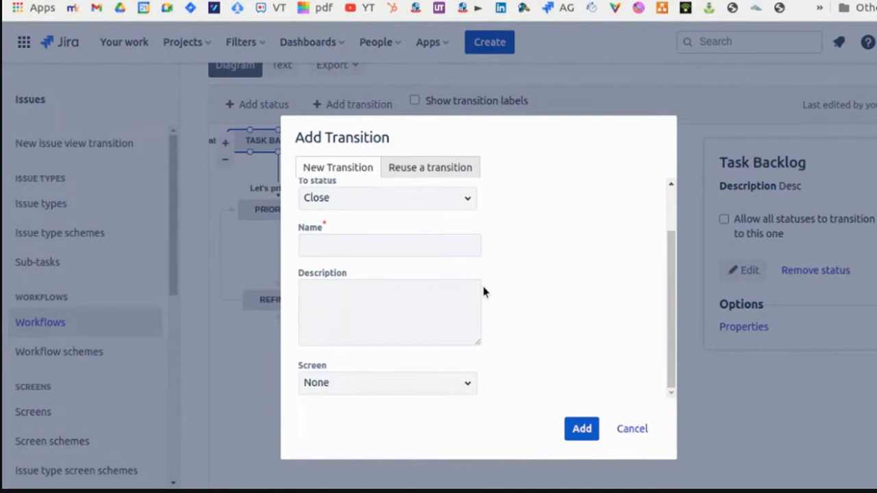
scroll(485, 330, up, 2)
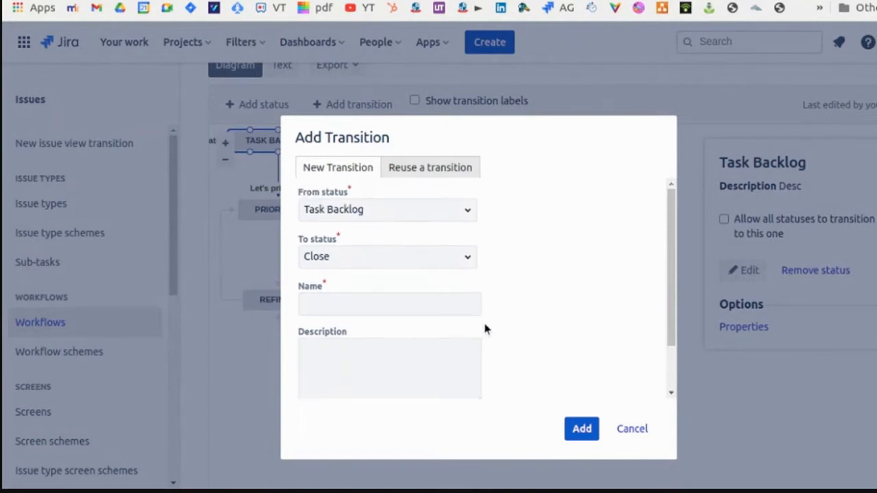
click(396, 306)
text(Clos)
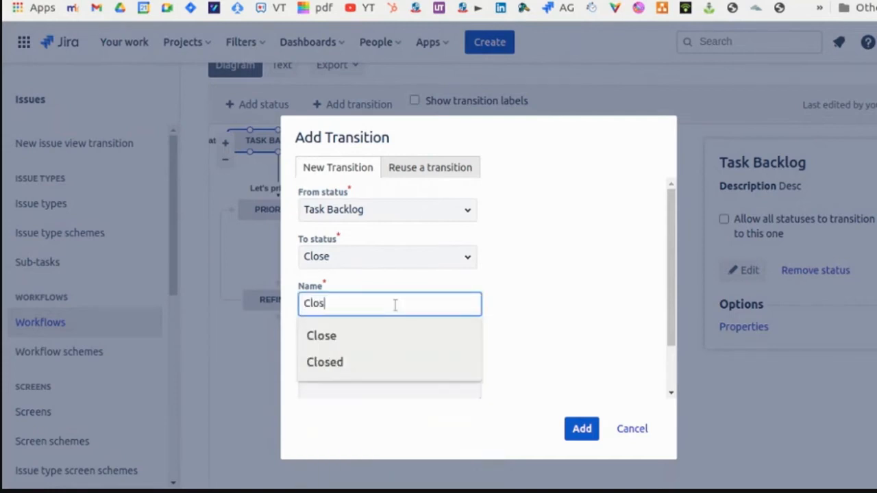
text(e the issue)
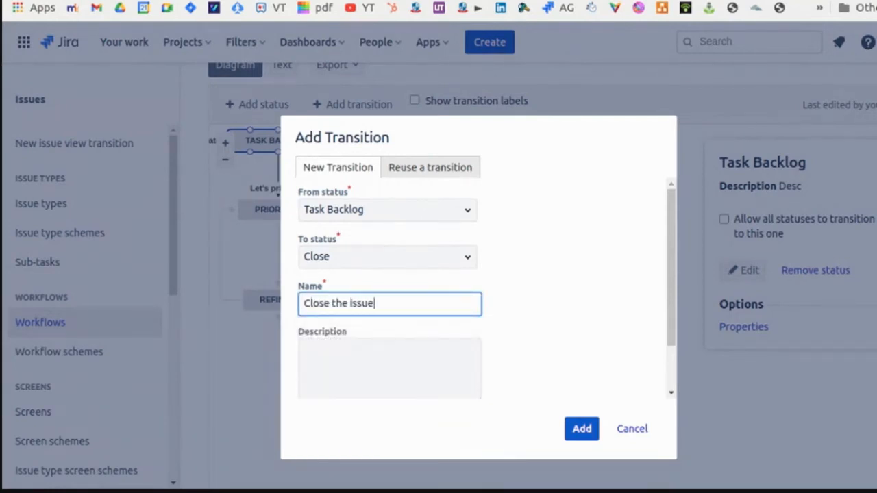
click(582, 429)
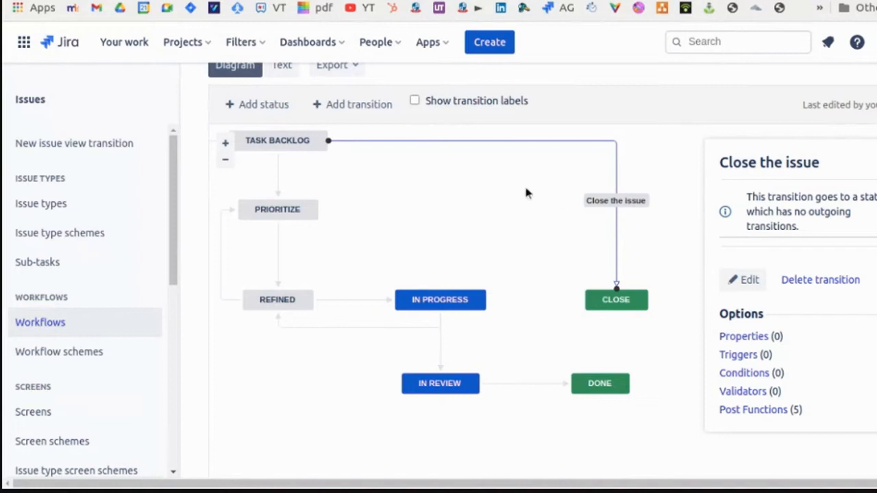
Add a transition named "Close" from In Progress to Close.
scroll(520, 236, down, 1)
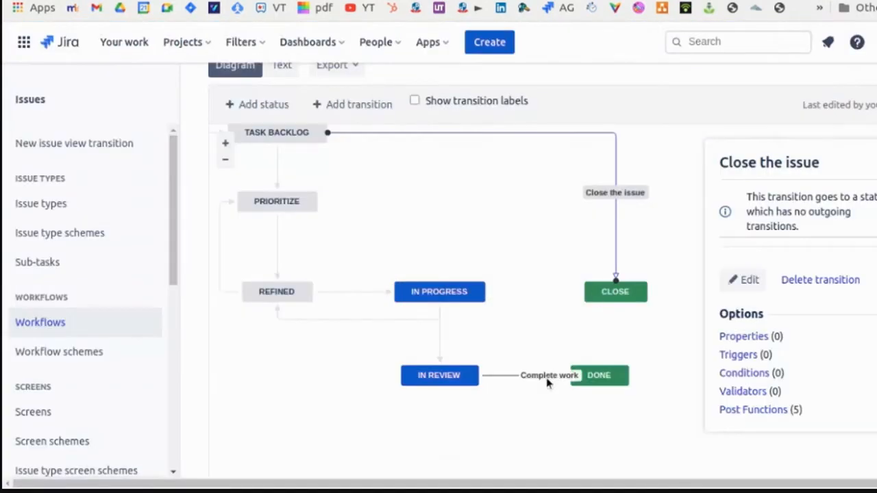
click(441, 287)
drag(443, 276, 620, 278)
click(379, 308)
text(Close)
key(Return)
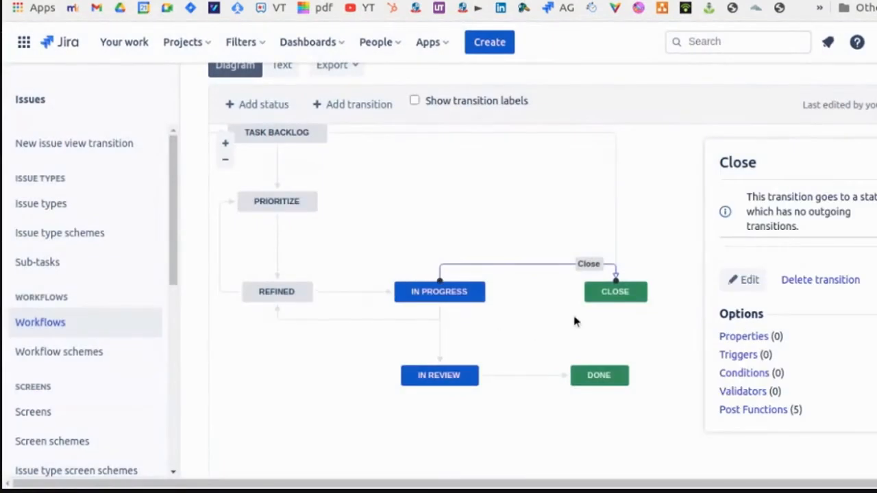
Add a transition named "Close" from In Review to Close.
drag(463, 363, 612, 310)
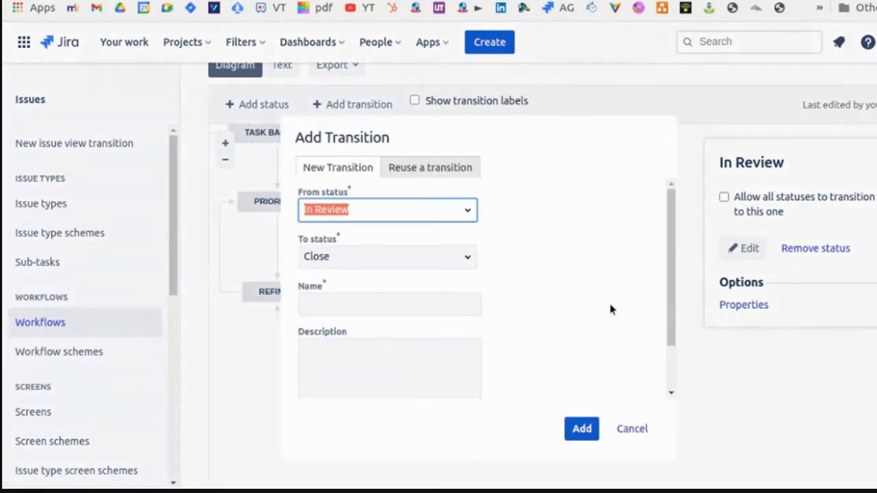
click(408, 305)
text(Close)
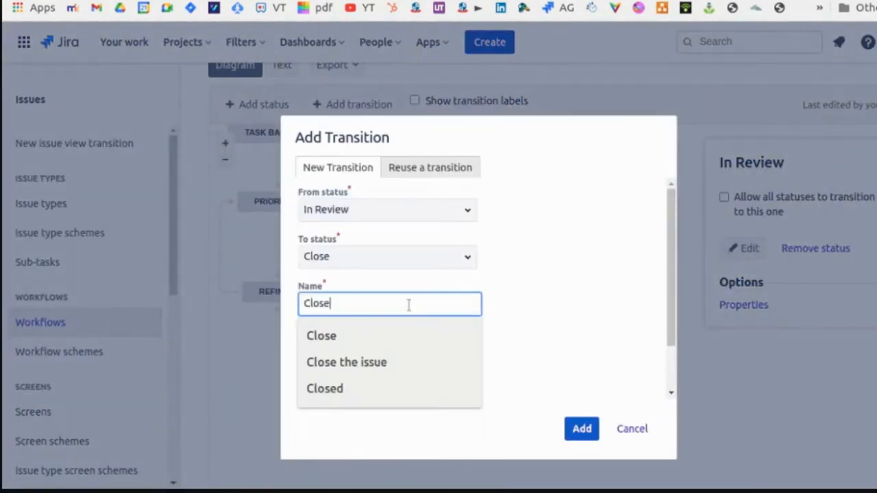
key(Return)
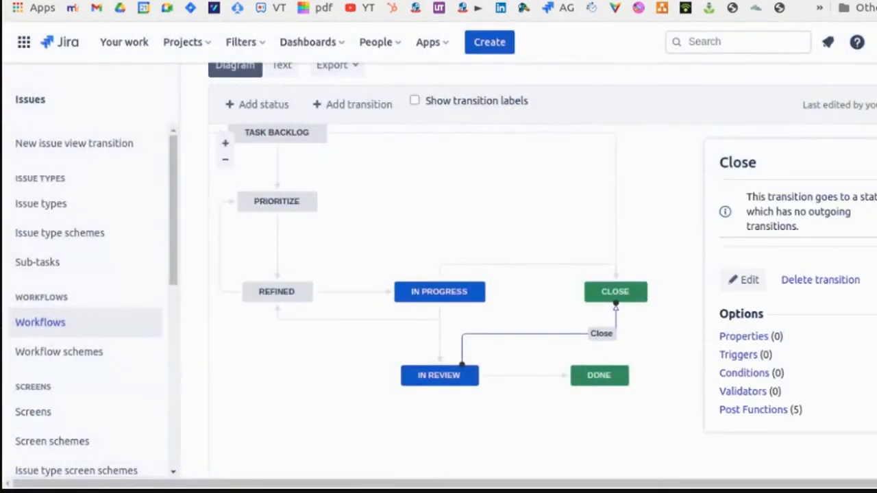
Move Done directly beneath Close, and check the re-open path on the Task Workflow slide in Canva.
drag(594, 377, 613, 385)
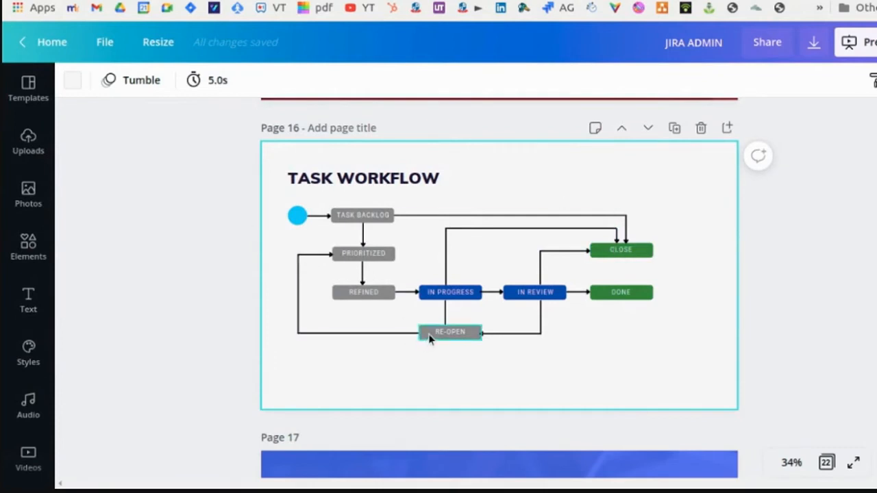
click(534, 294)
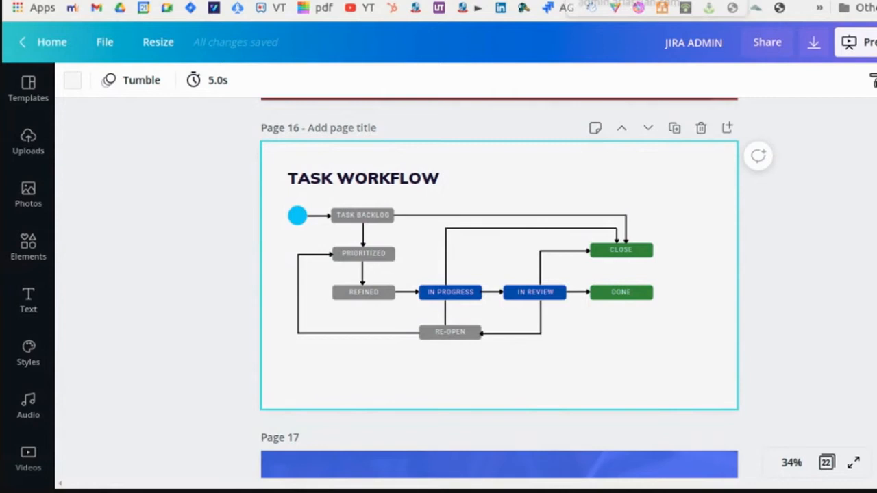
click(679, 1)
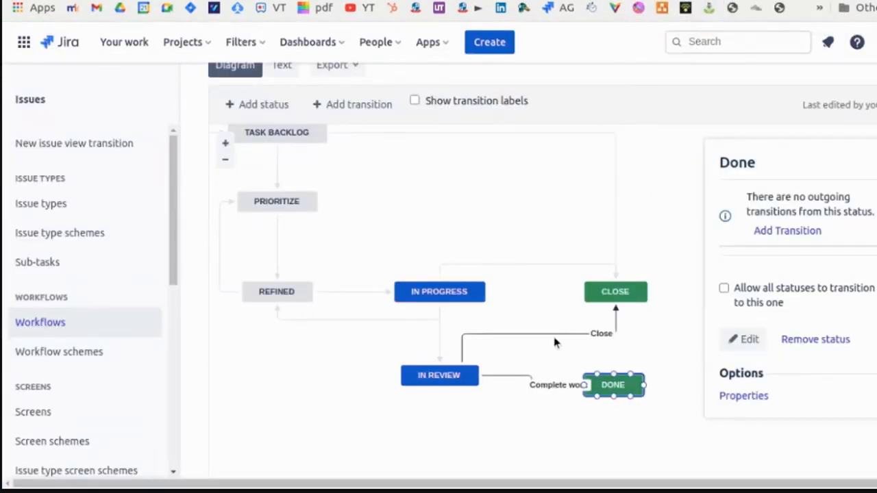
Add the existing Reopened status to the workflow and place it beneath Refined, level with In Review.
click(440, 377)
drag(440, 387, 351, 405)
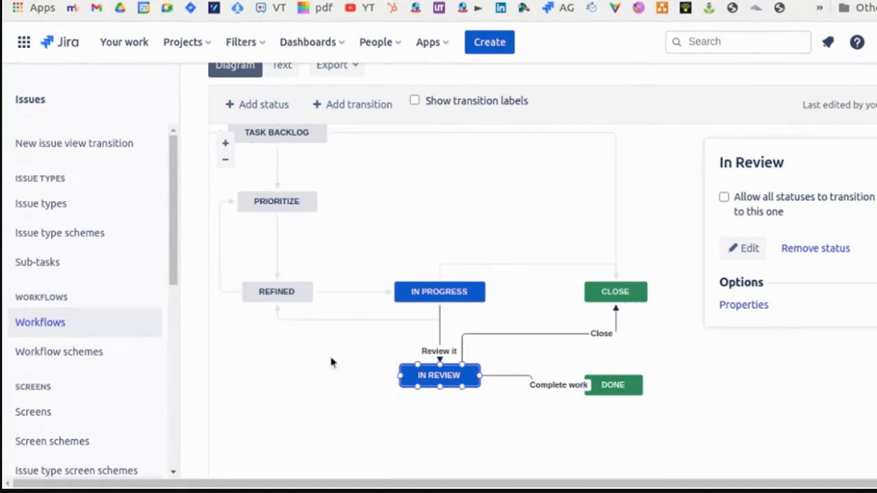
click(256, 104)
text(Reopened)
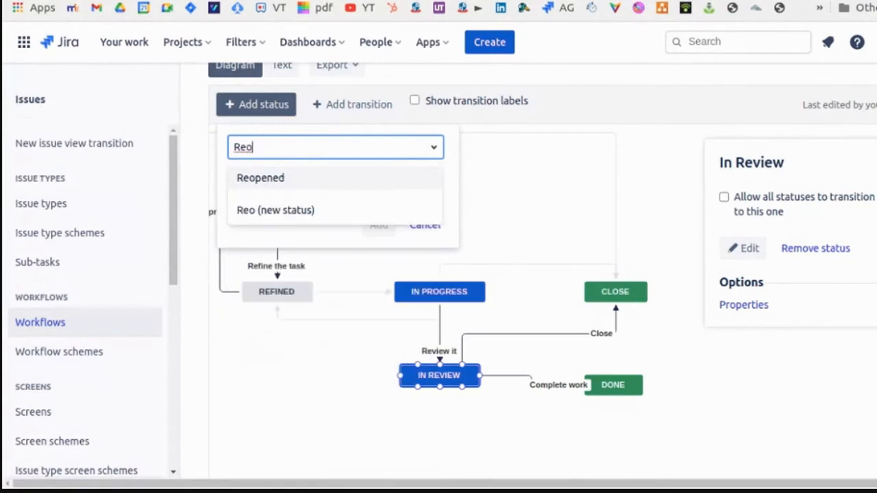
click(283, 185)
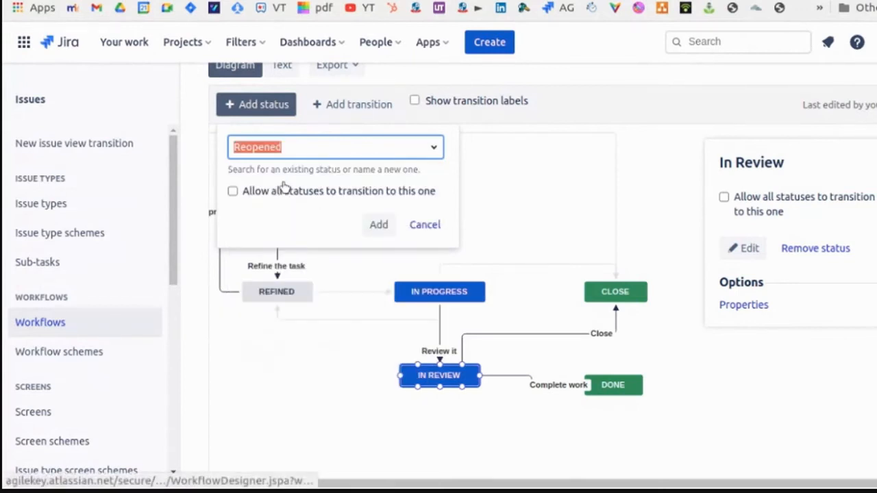
click(374, 226)
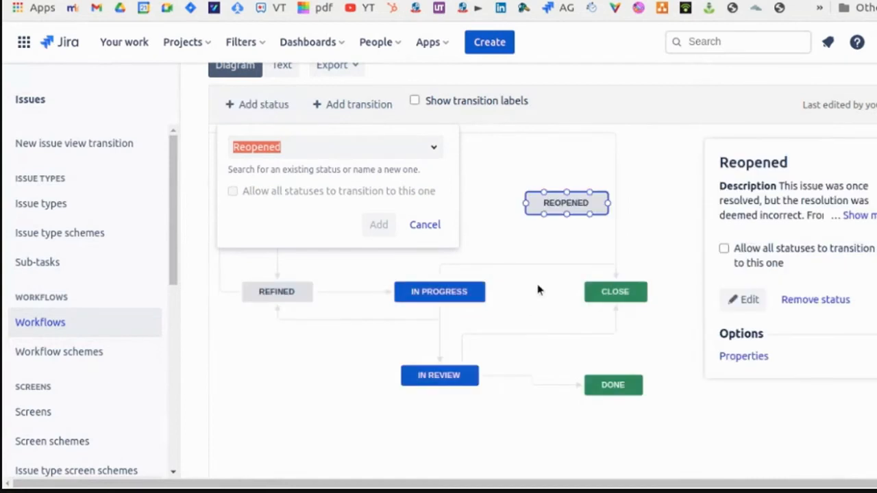
drag(558, 207, 287, 375)
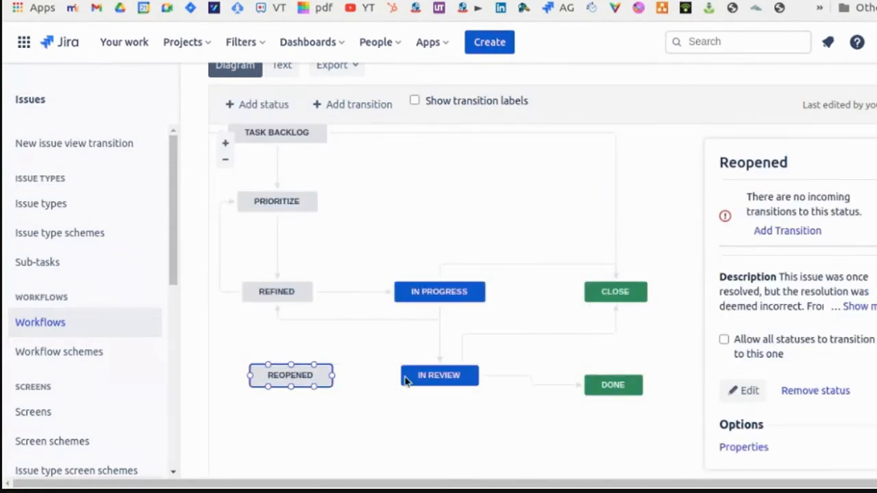
Add a transition named "Re-open" from In Review to Reopened.
click(449, 375)
drag(401, 375, 332, 377)
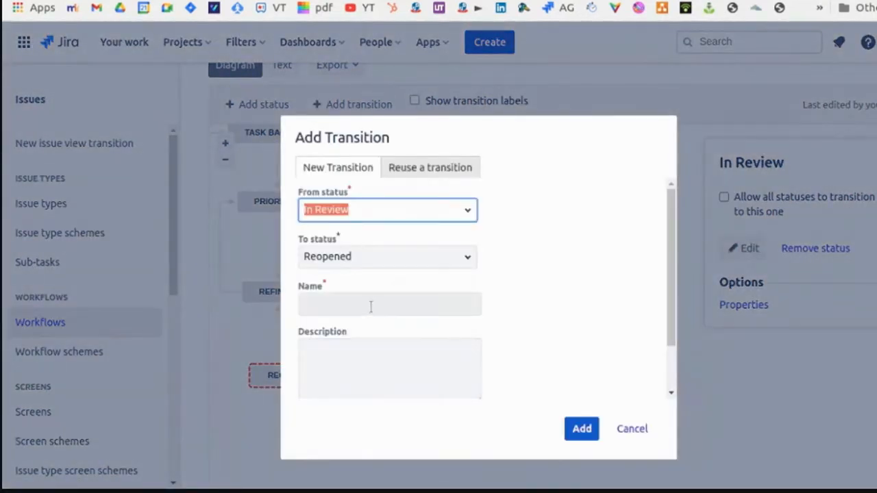
click(369, 303)
text(Re-op)
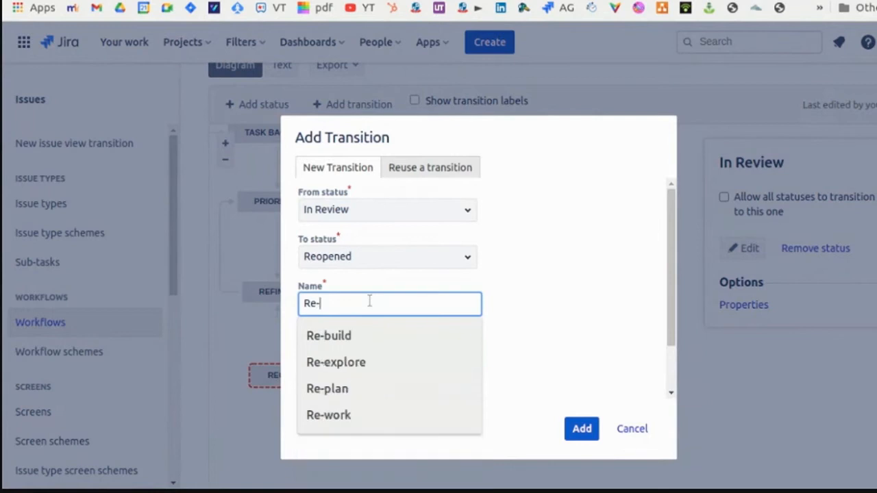
text(en)
key(Return)
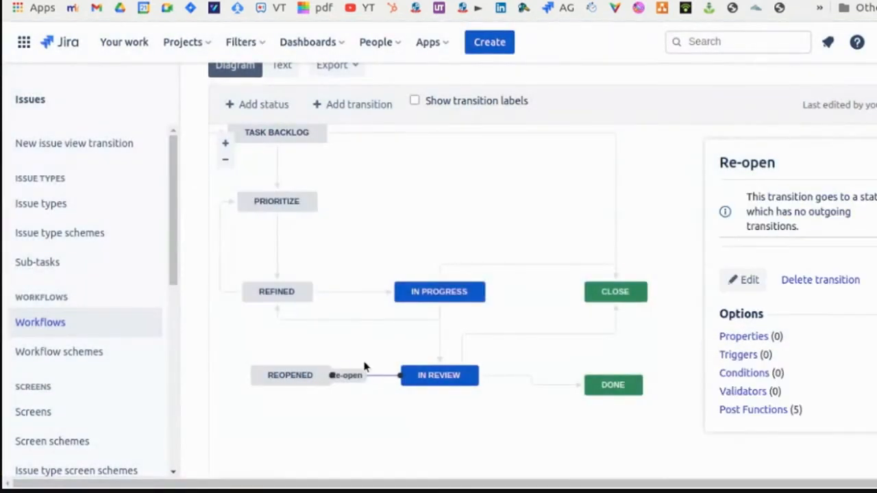
Add a transition named "To Pick up later" from Reopened to Task Backlog.
click(287, 373)
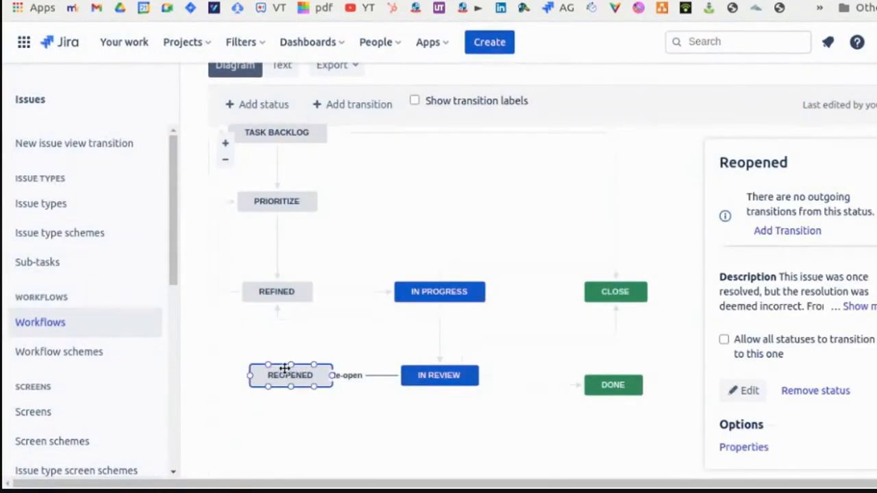
drag(302, 334, 516, 343)
drag(489, 376, 466, 134)
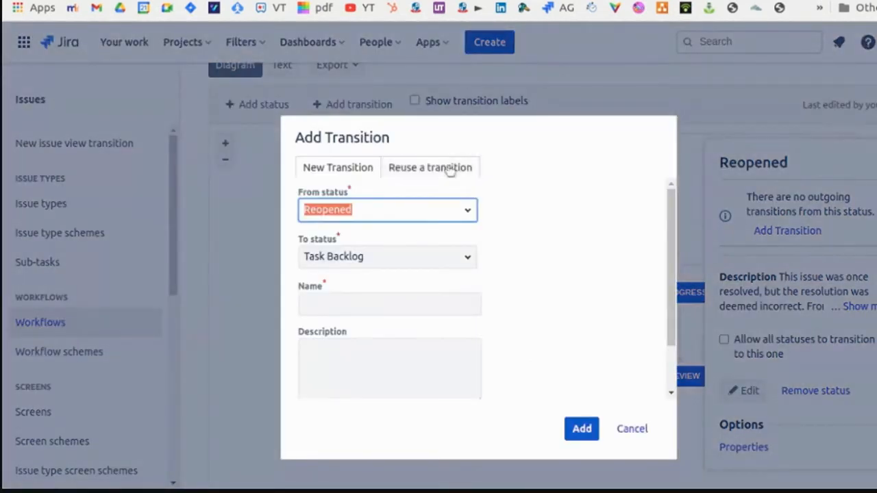
click(354, 312)
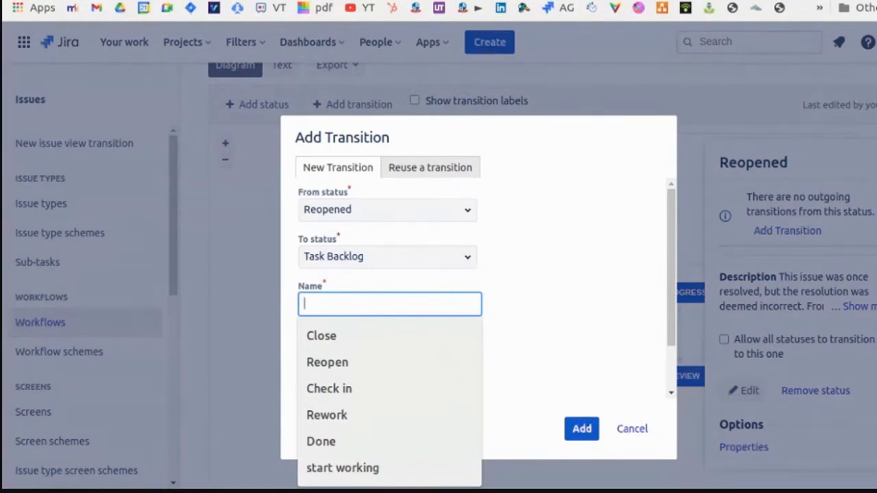
text(To )
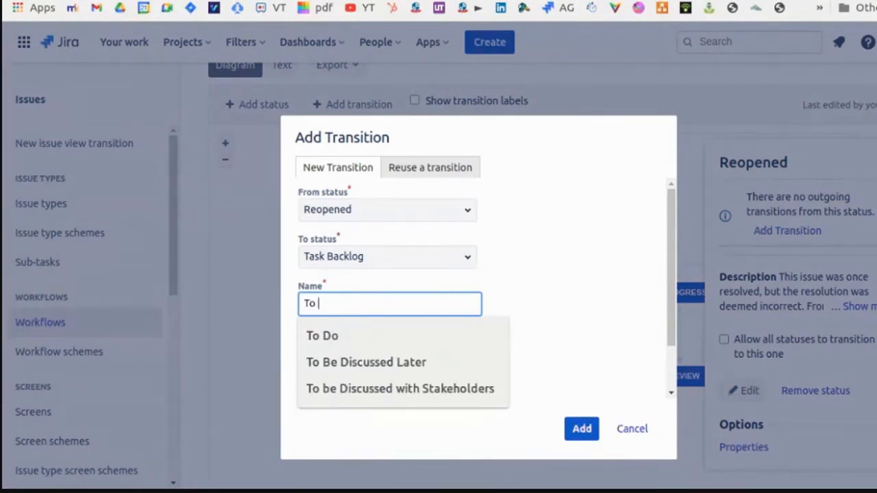
text(Pick up later)
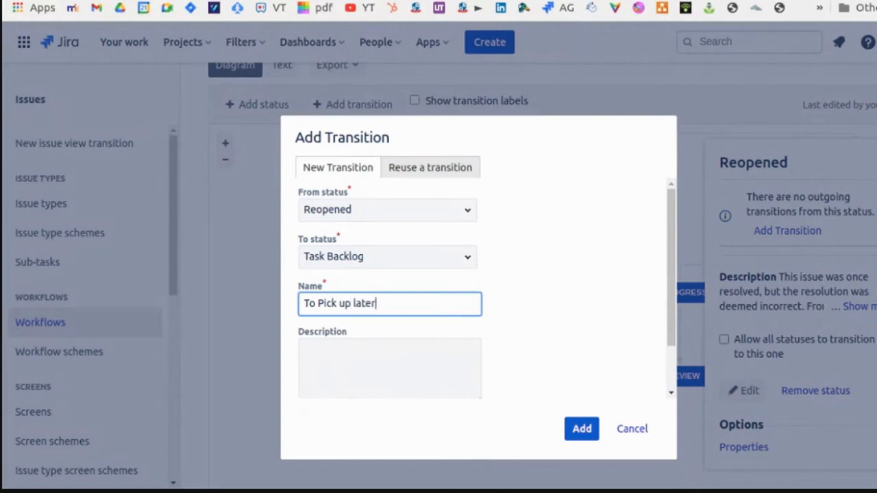
key(Return)
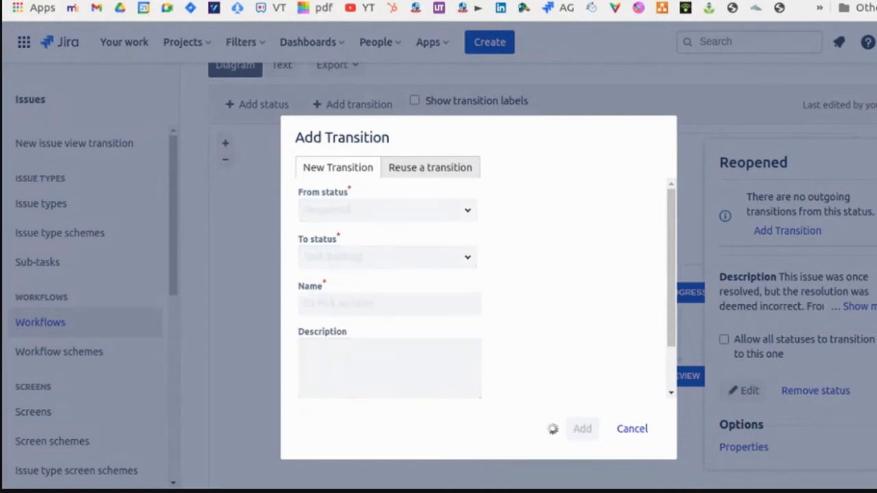
Add a transition named "Re-work" from Reopened to In Progress.
drag(380, 292, 259, 284)
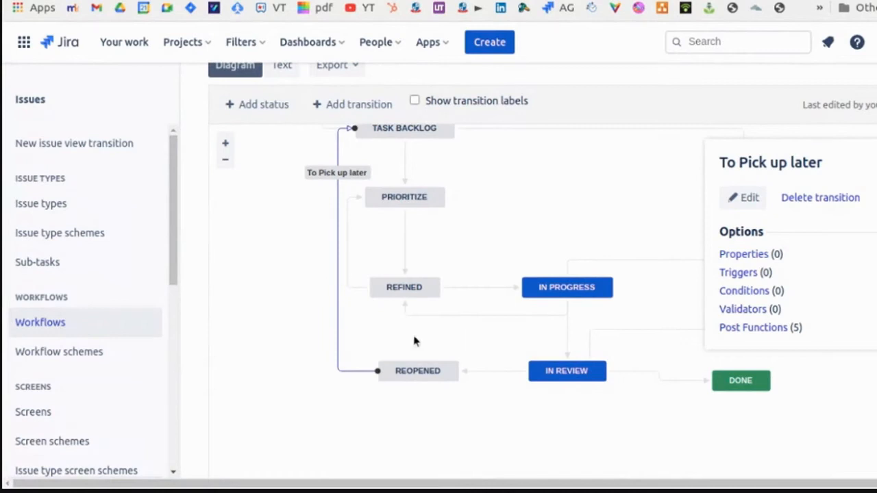
click(553, 371)
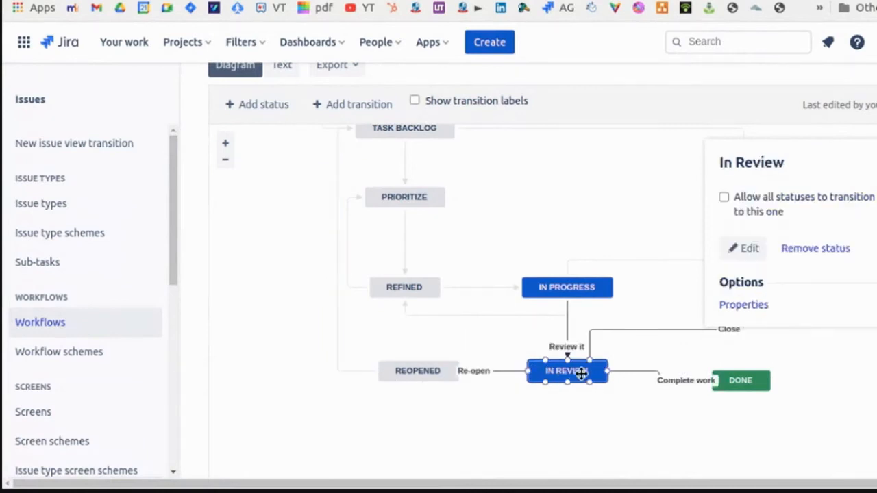
drag(546, 361, 522, 333)
click(421, 365)
drag(438, 344, 538, 299)
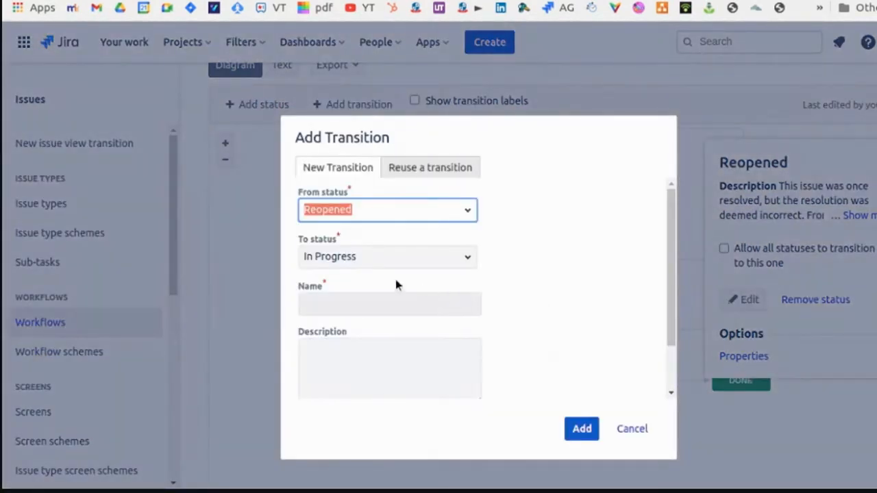
click(376, 303)
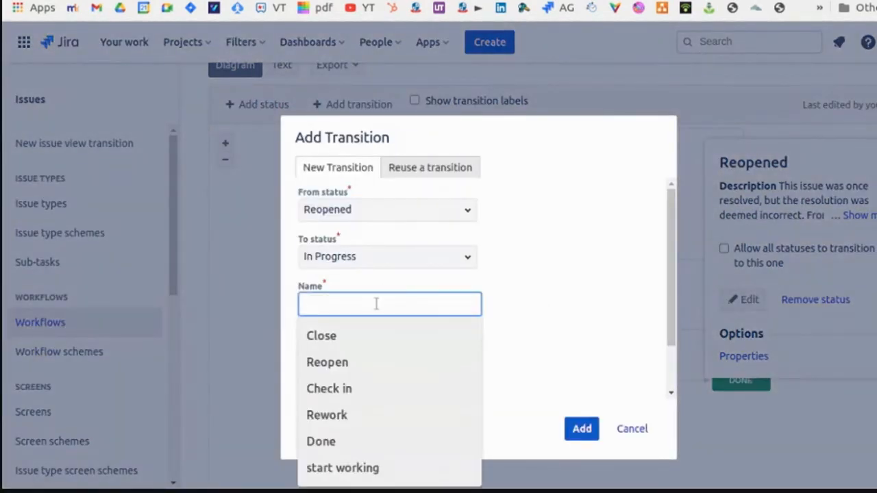
text(Re-work)
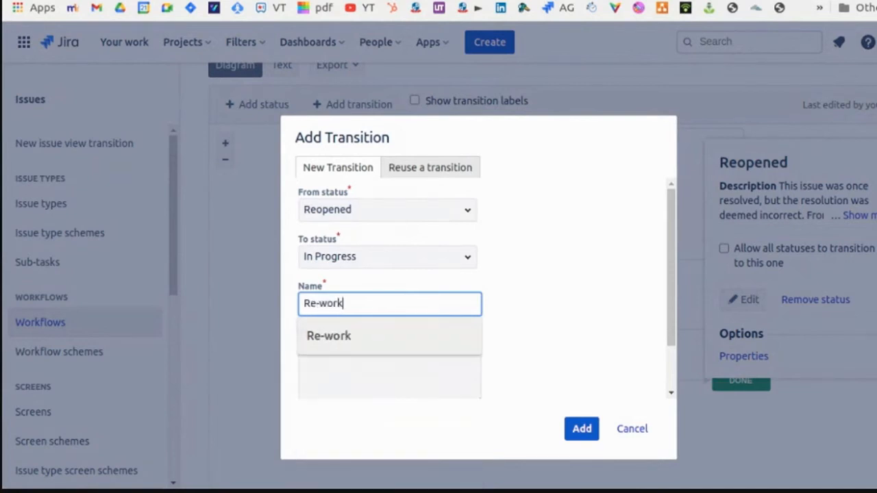
click(589, 436)
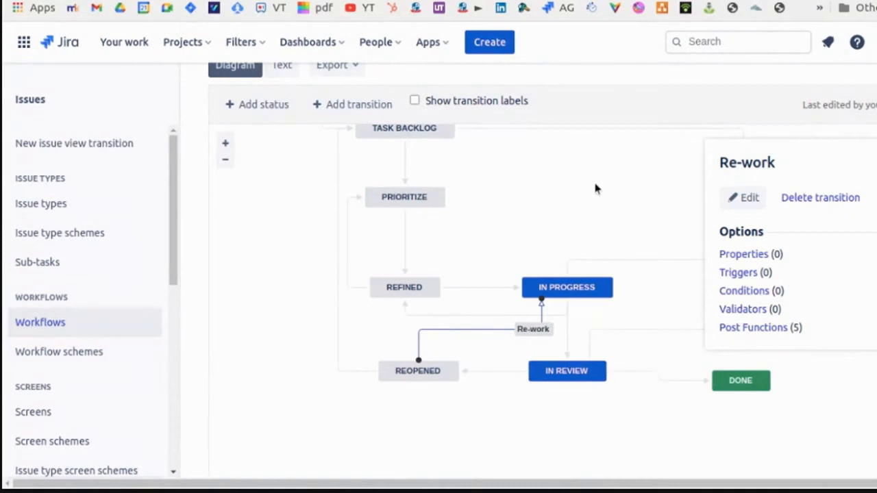
Examine the whole workflow diagram, from Task Backlog through to the Close, Reopened and Done statuses.
drag(594, 184, 677, 280)
drag(422, 172, 416, 164)
scroll(552, 198, down, 1)
scroll(553, 199, up, 3)
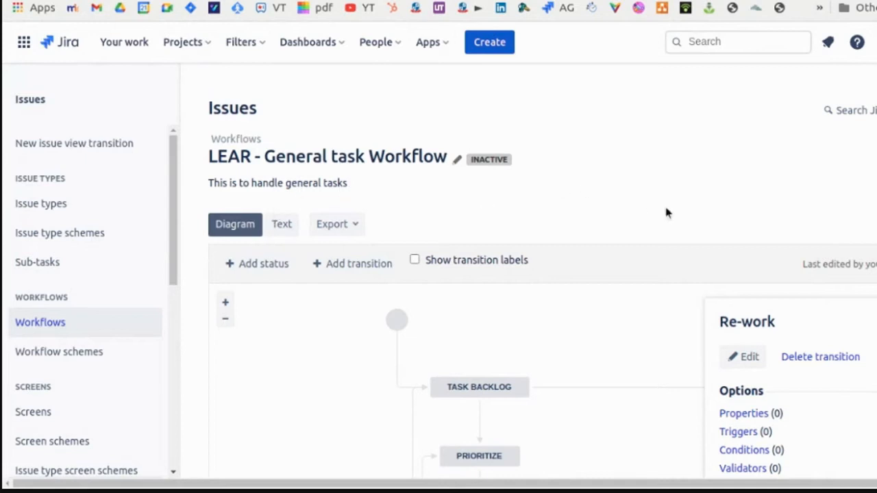
scroll(705, 209, down, 3)
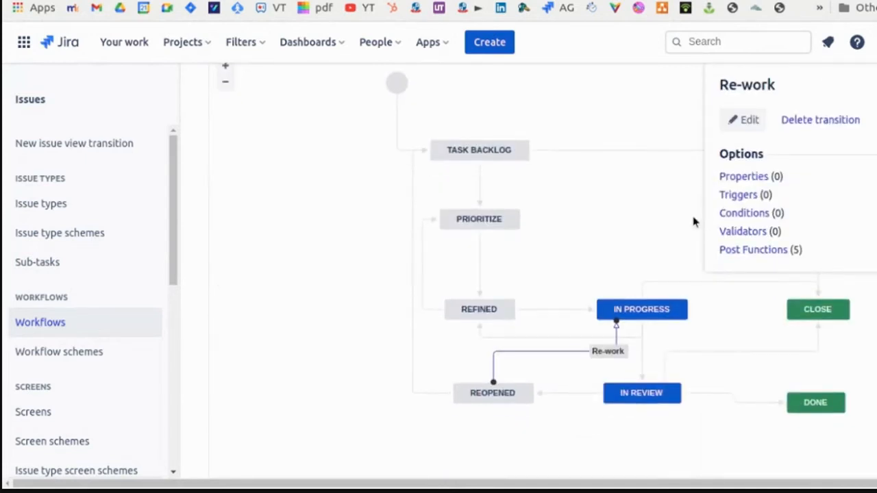
drag(621, 176, 482, 214)
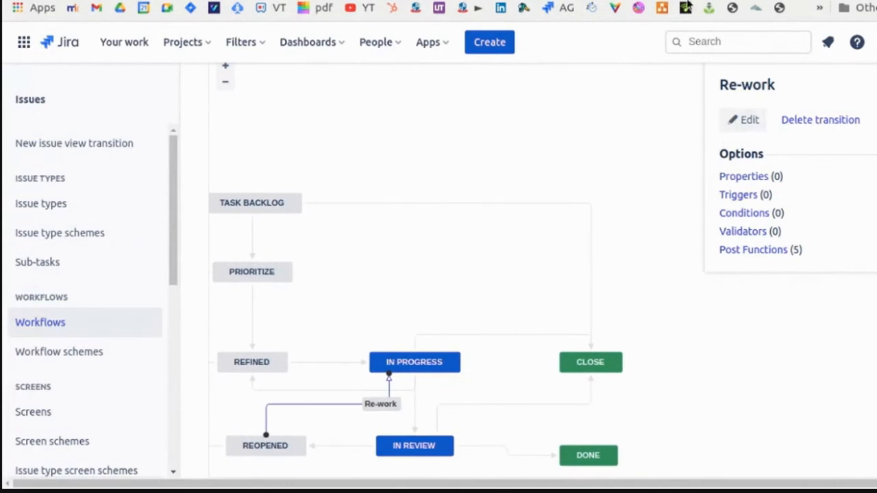
scroll(604, 153, up, 2)
scroll(652, 172, down, 2)
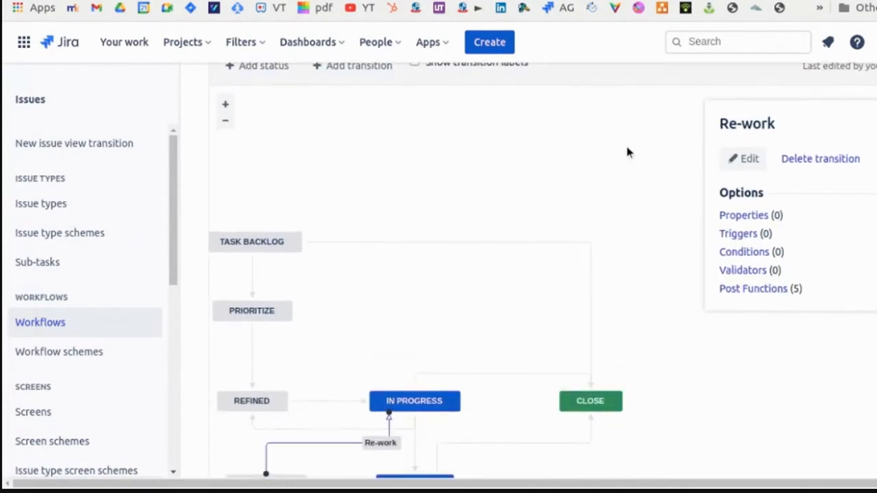
scroll(631, 147, up, 1)
scroll(636, 149, down, 1)
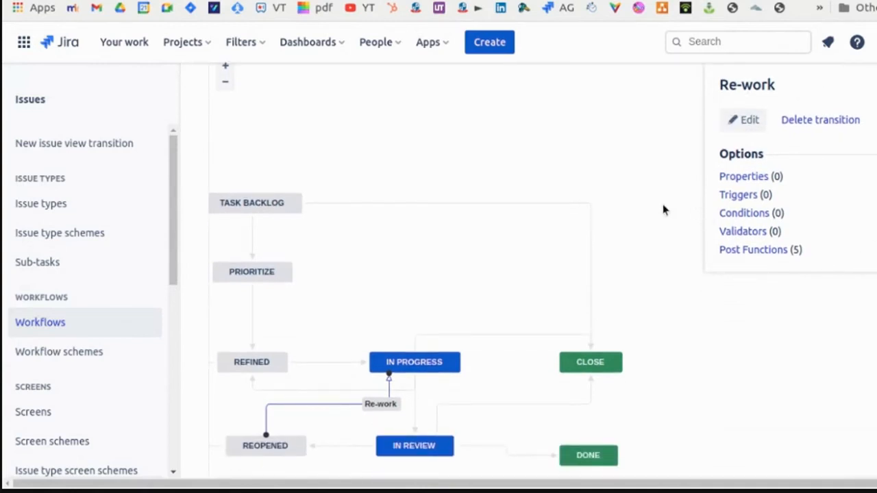
click(511, 239)
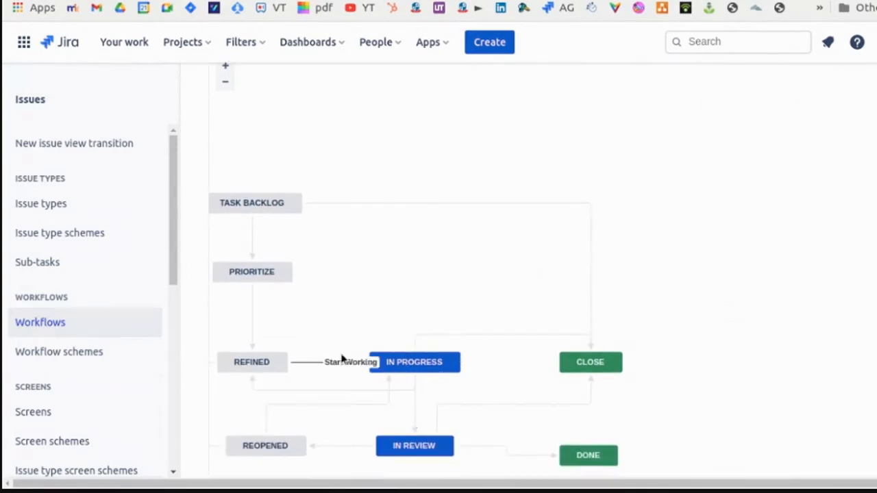
click(259, 274)
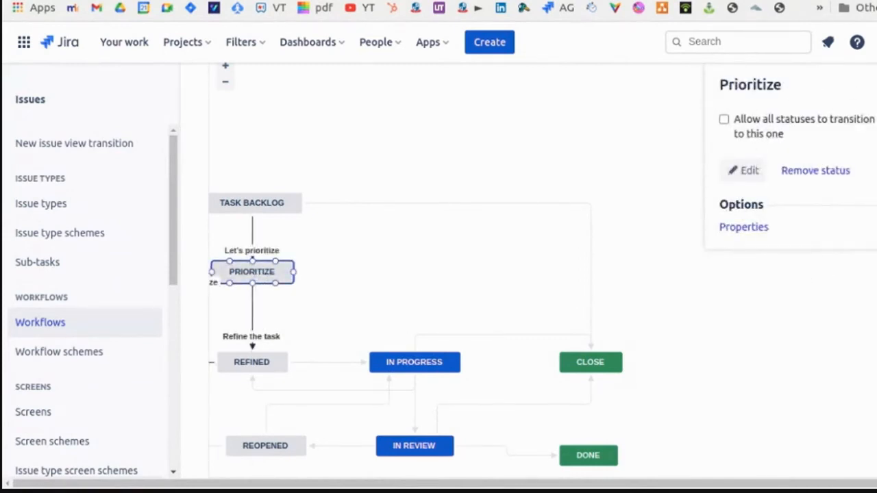
click(745, 172)
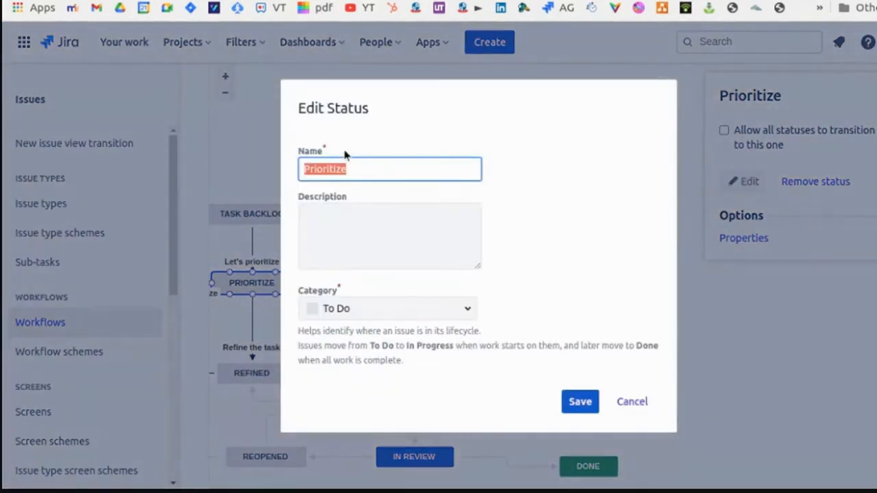
click(639, 400)
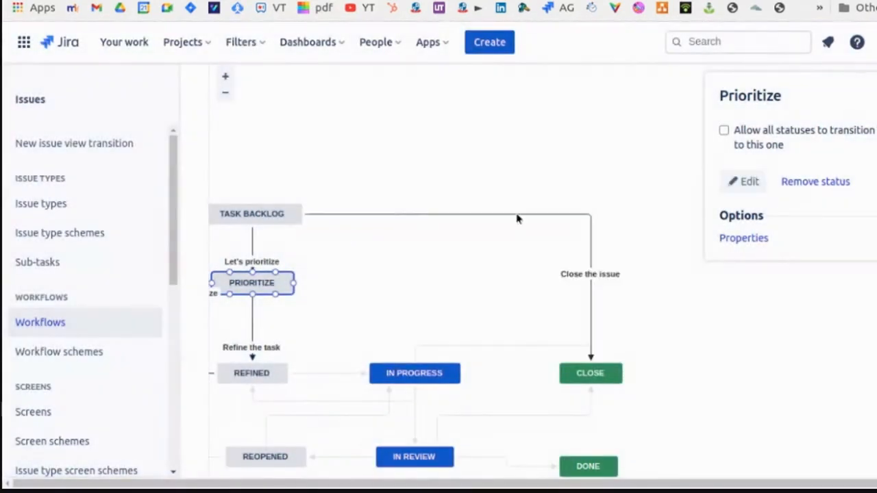
Inspect the "Refine the task" transition between Prioritize and Refined.
click(253, 334)
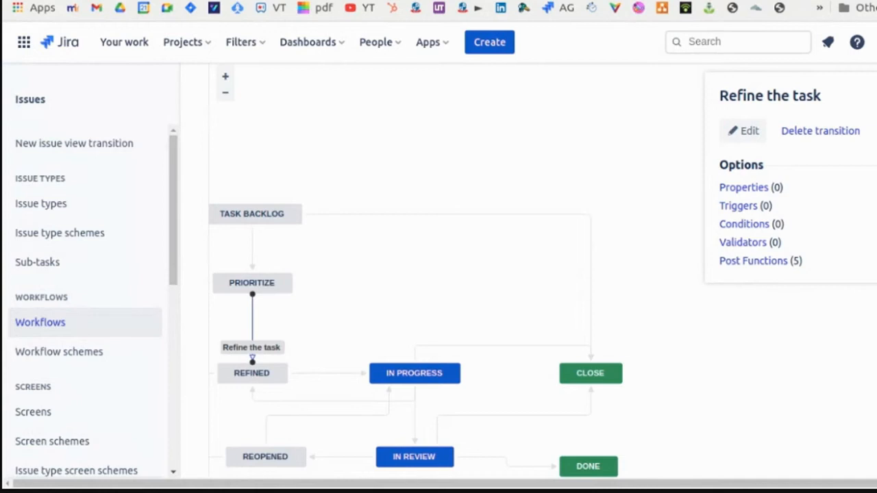
drag(391, 247, 420, 195)
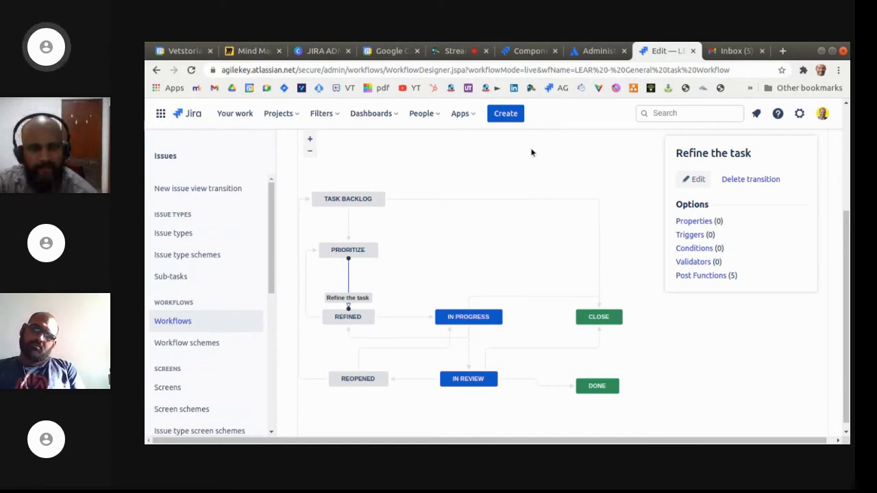
Open the Learning Application (LEAR) project and look over its board and project sections.
click(283, 118)
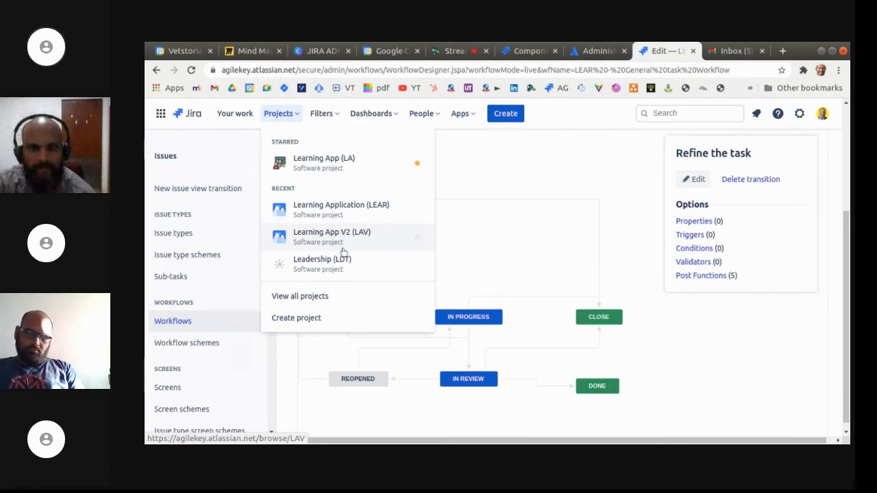
click(346, 214)
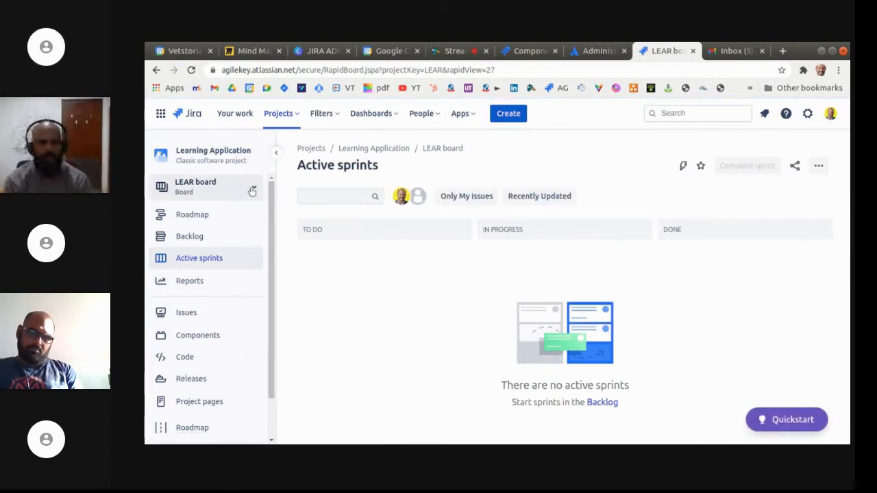
scroll(242, 253, down, 1)
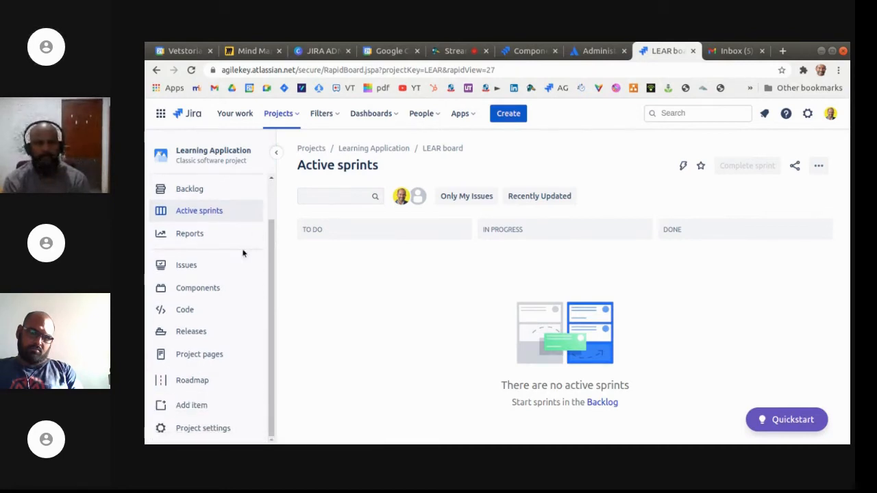
scroll(243, 253, up, 1)
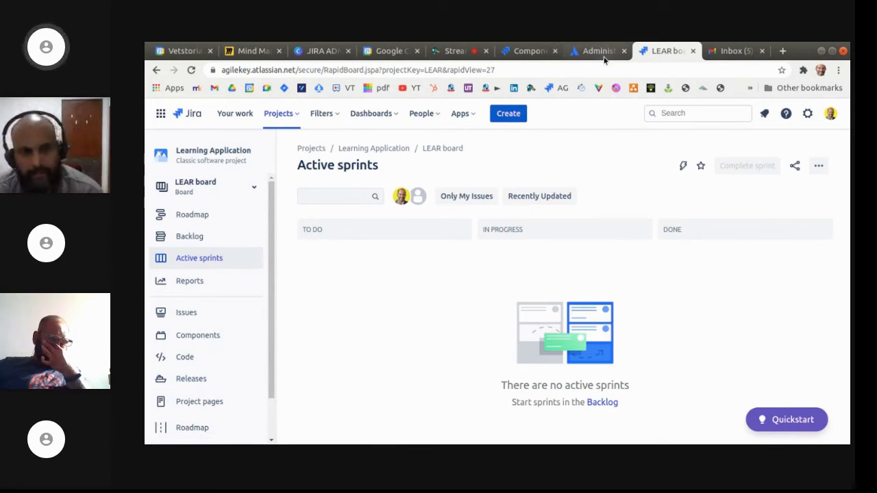
Open the workflow list in the Jira issue administration, collapse the active workflows and look through the inactive ones.
click(809, 116)
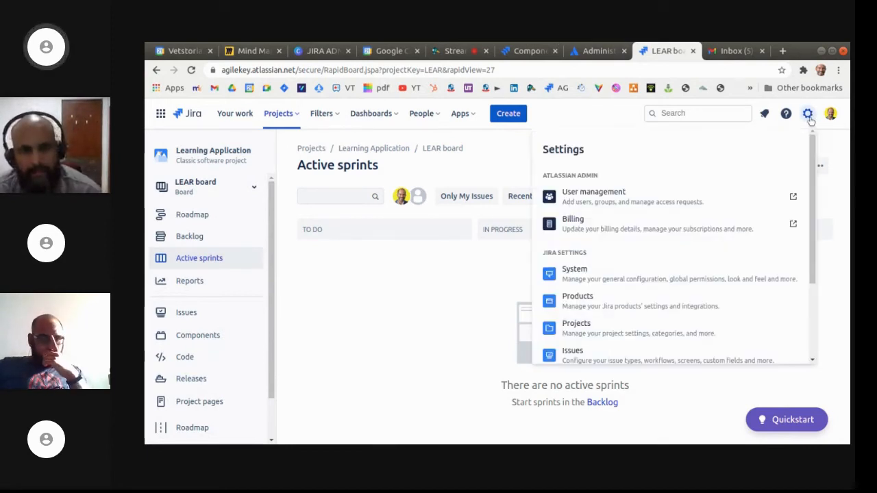
click(587, 359)
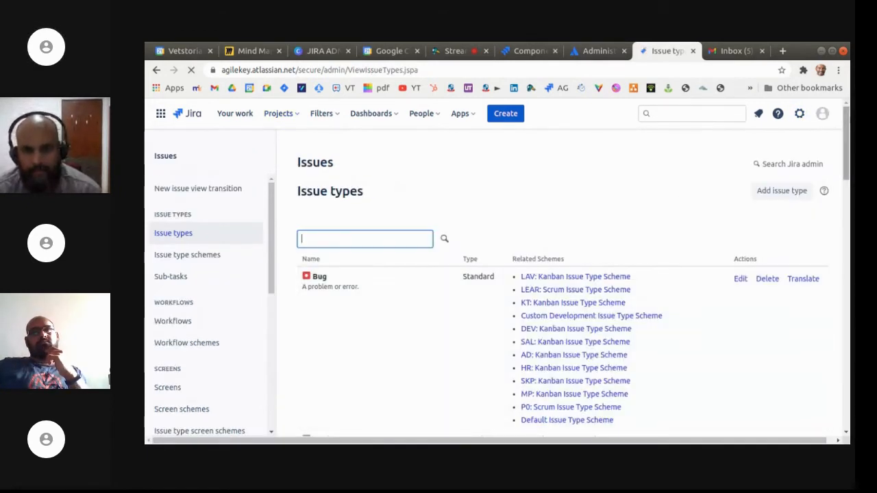
scroll(401, 204, down, 1)
click(198, 320)
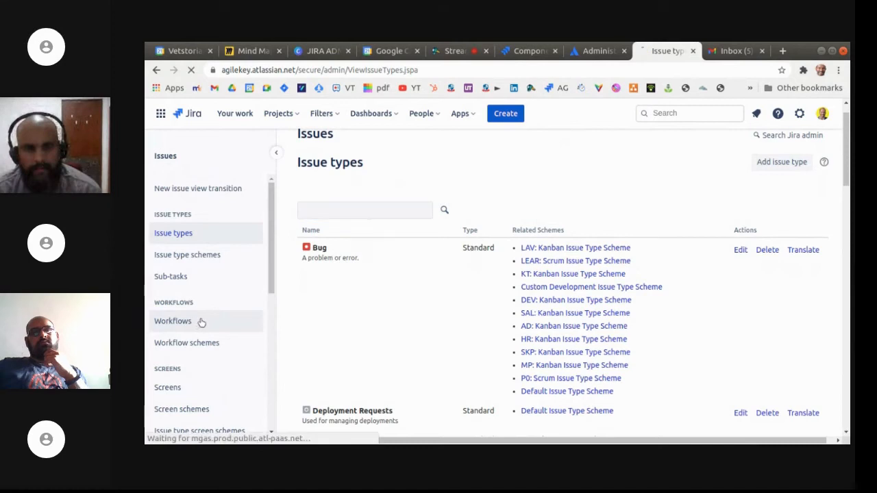
scroll(288, 274, down, 1)
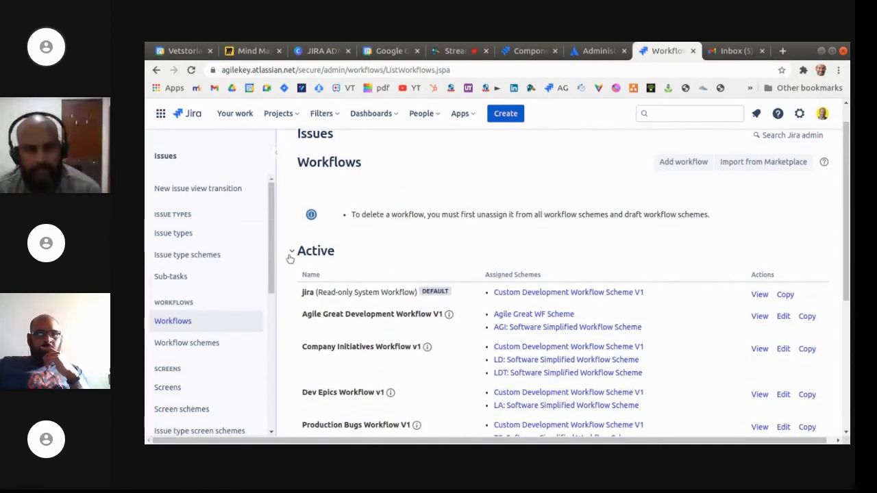
click(292, 252)
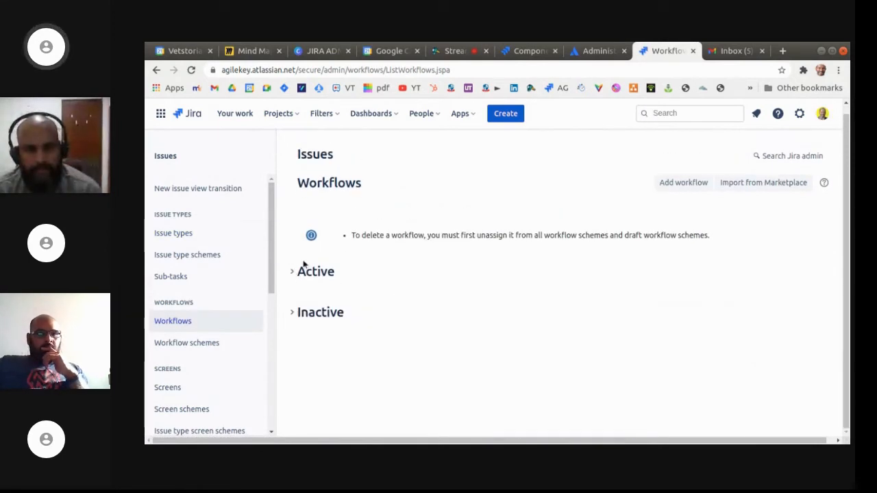
click(299, 313)
scroll(373, 310, down, 3)
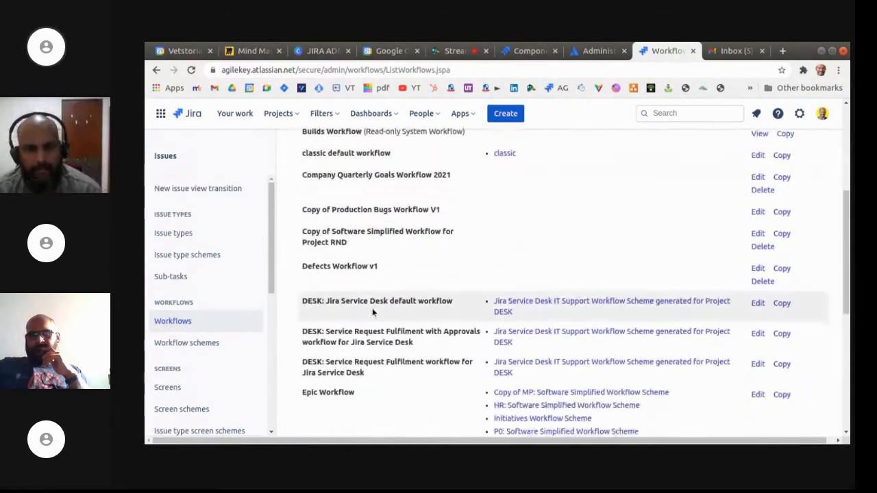
scroll(411, 309, down, 1)
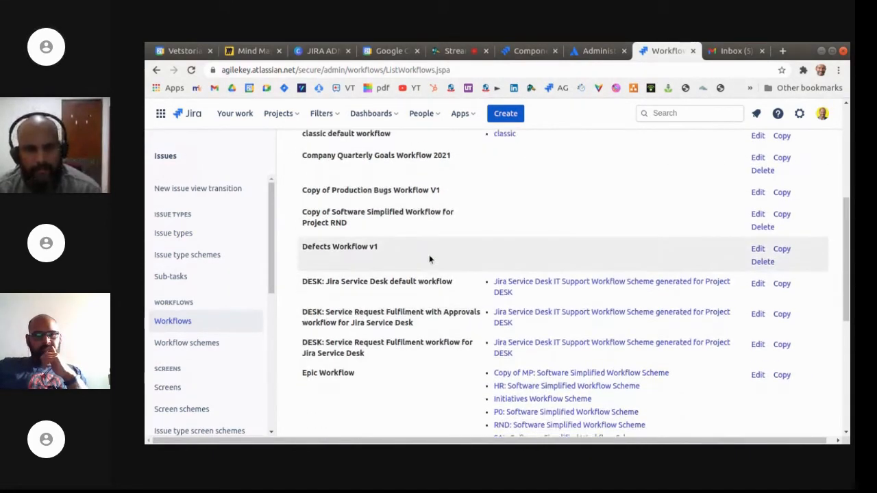
scroll(430, 259, up, 4)
Open the project settings of the Learning Application (LEAR) project.
click(287, 115)
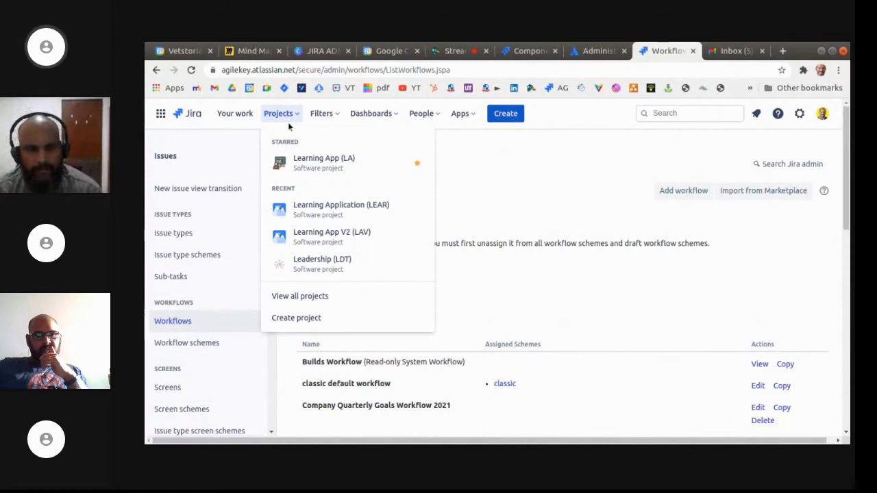
click(321, 216)
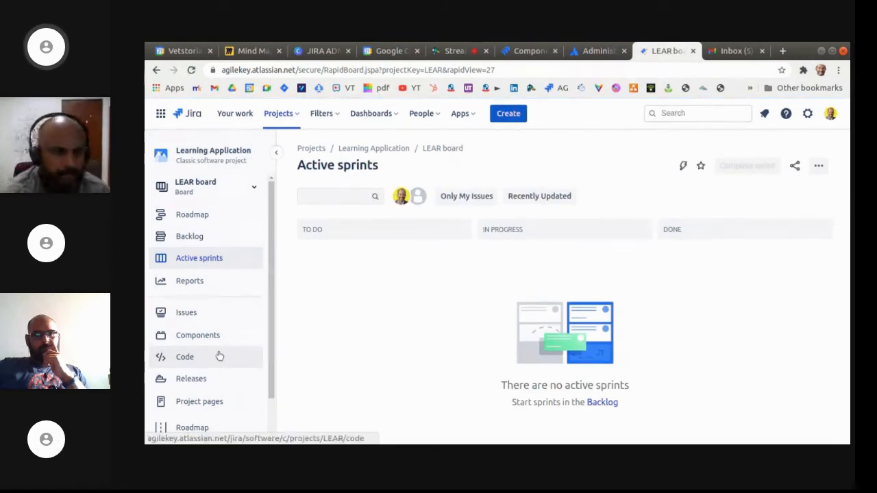
scroll(218, 360, down, 2)
click(212, 427)
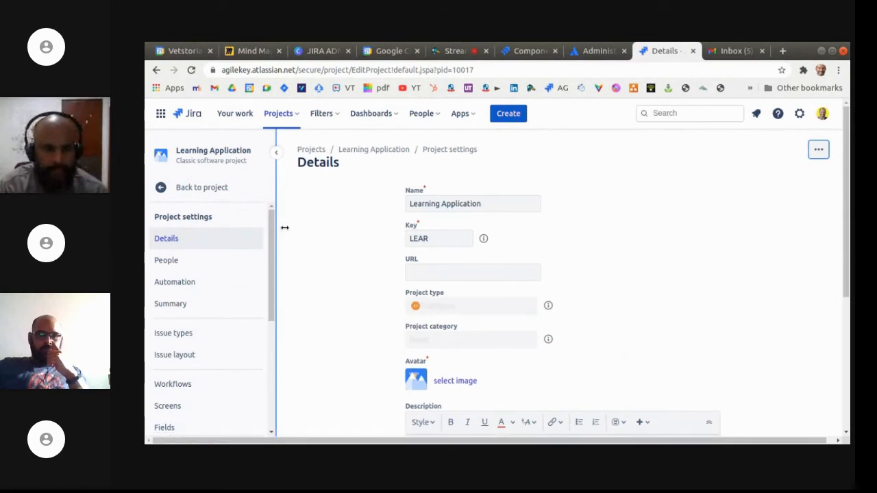
click(454, 51)
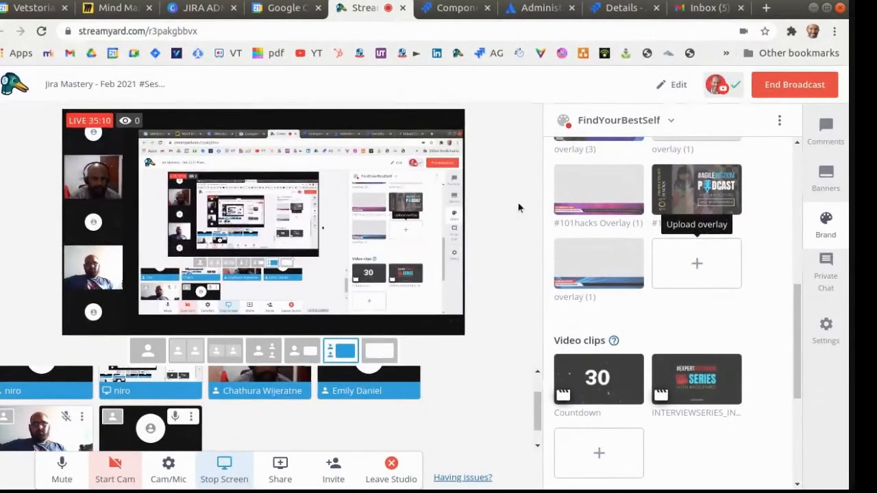
click(600, 12)
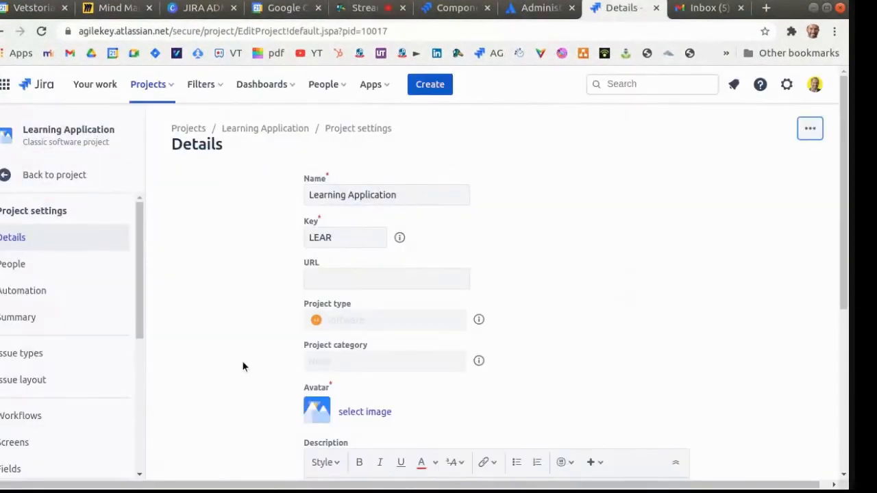
Open the project's workflow settings and highlight the name of its current workflow scheme.
scroll(91, 419, down, 5)
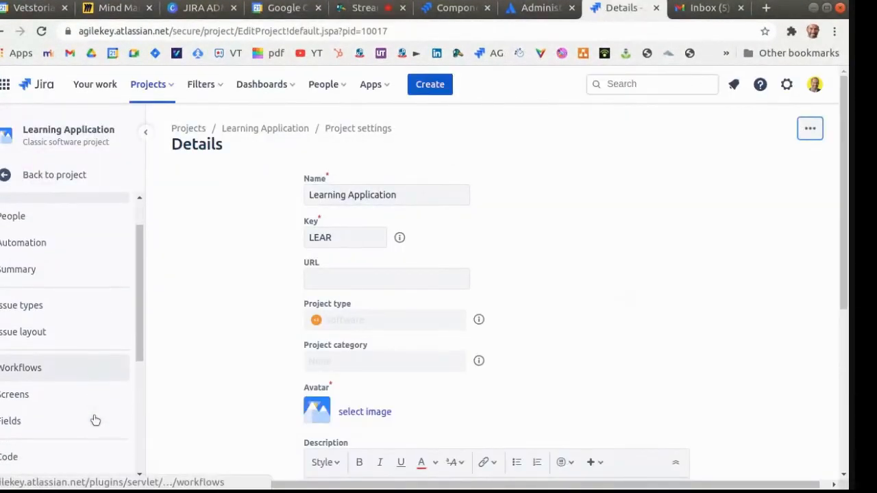
scroll(93, 411, up, 2)
click(11, 314)
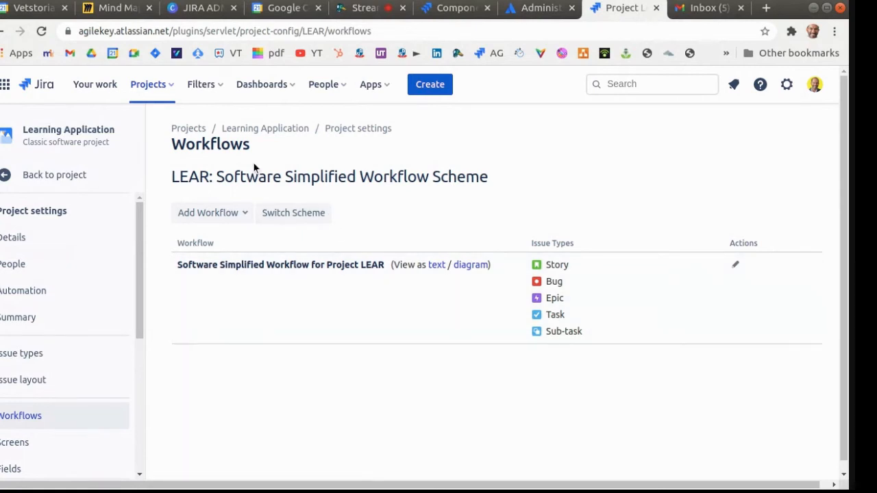
triple_click(212, 176)
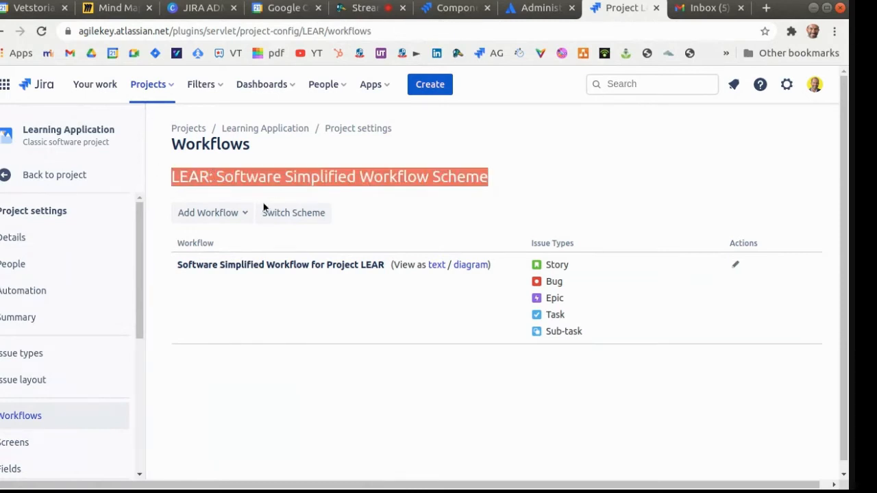
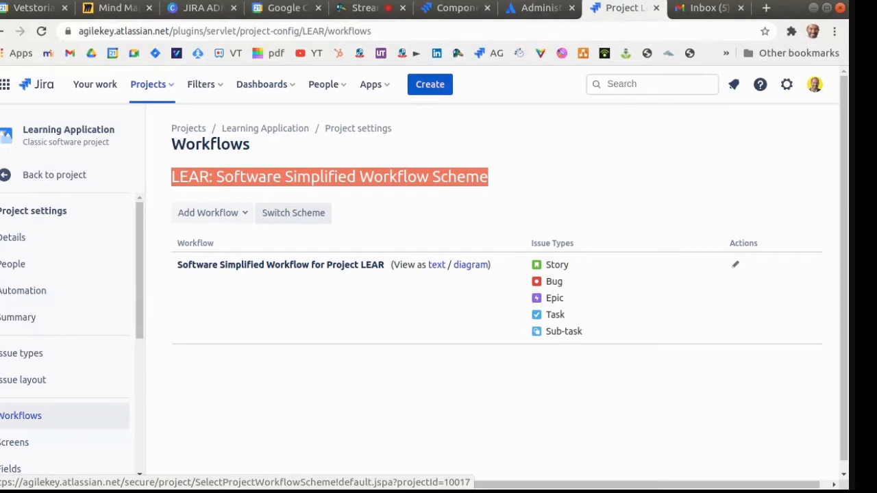
Add the existing "LEAR - General task Workflow" to the project's workflow scheme and select Task as its issue type.
click(227, 214)
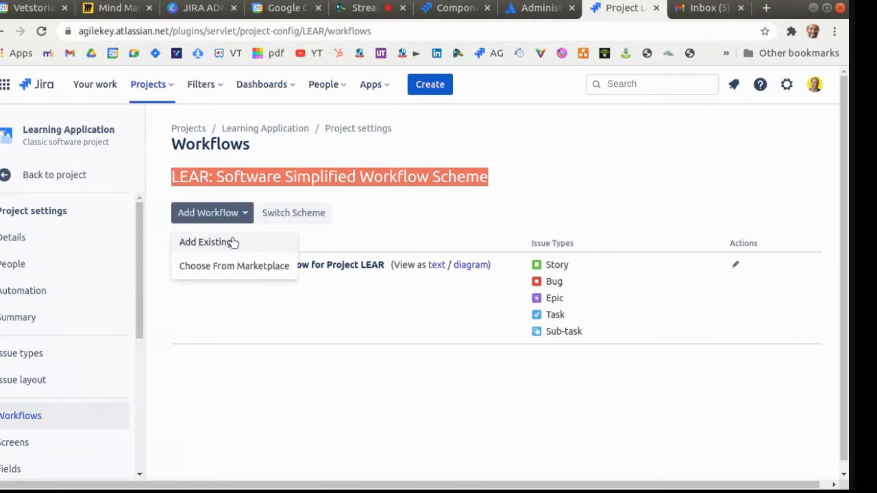
click(205, 242)
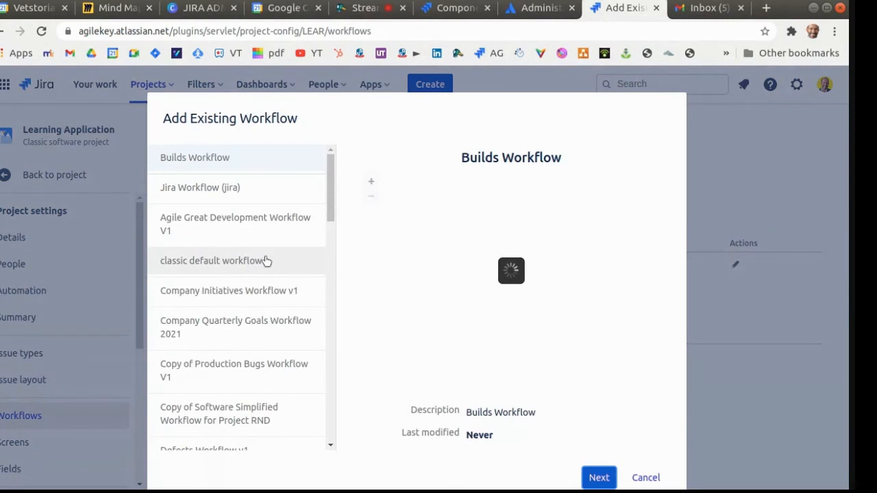
key(ctrl+f)
text(lear)
key(Return)
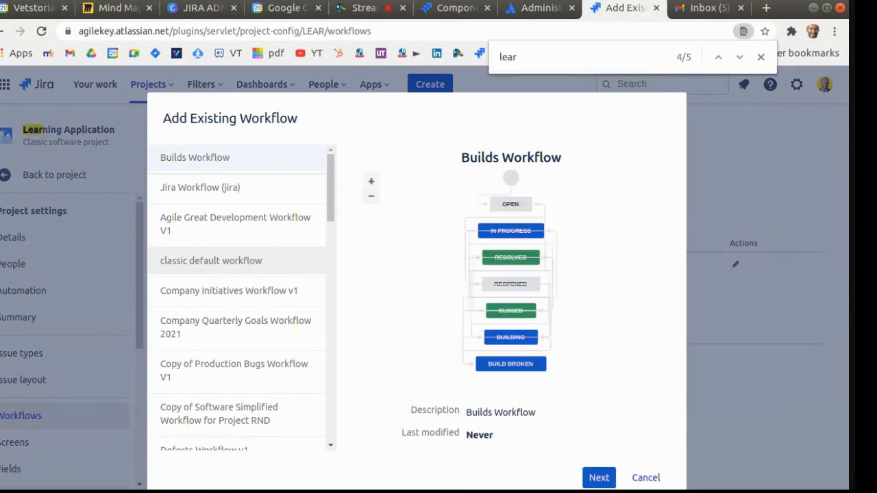
scroll(239, 303, down, 8)
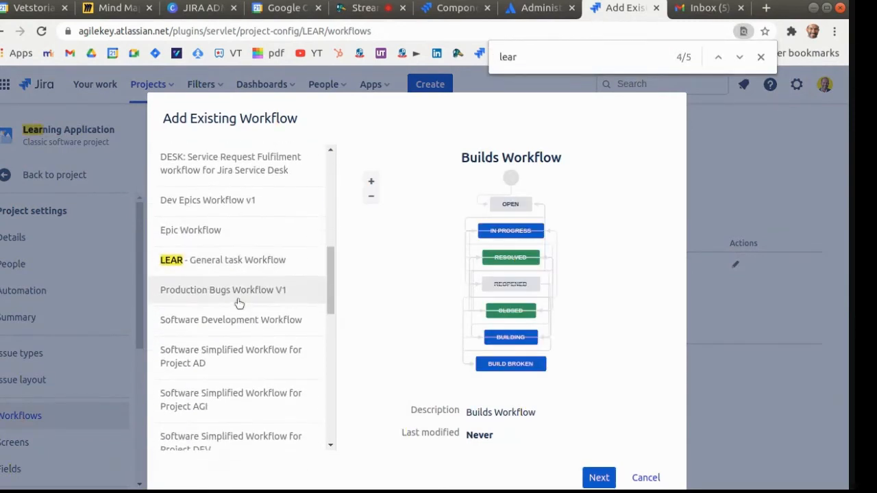
click(265, 264)
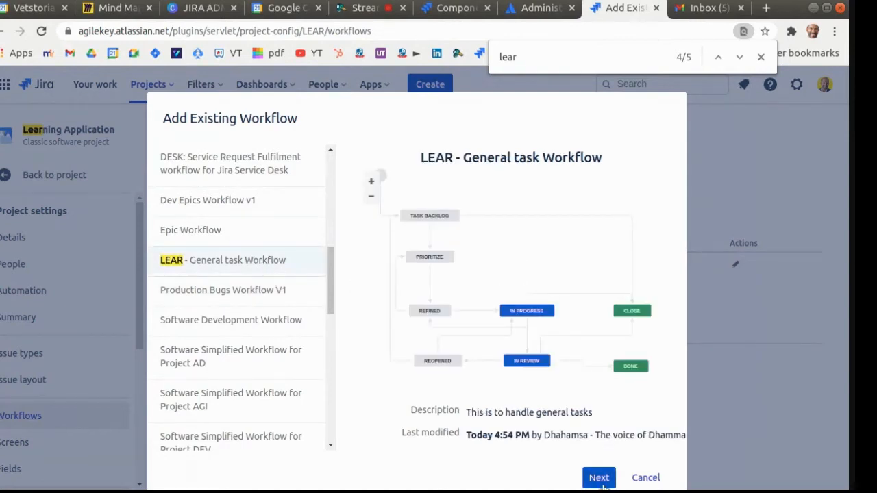
click(600, 479)
click(356, 377)
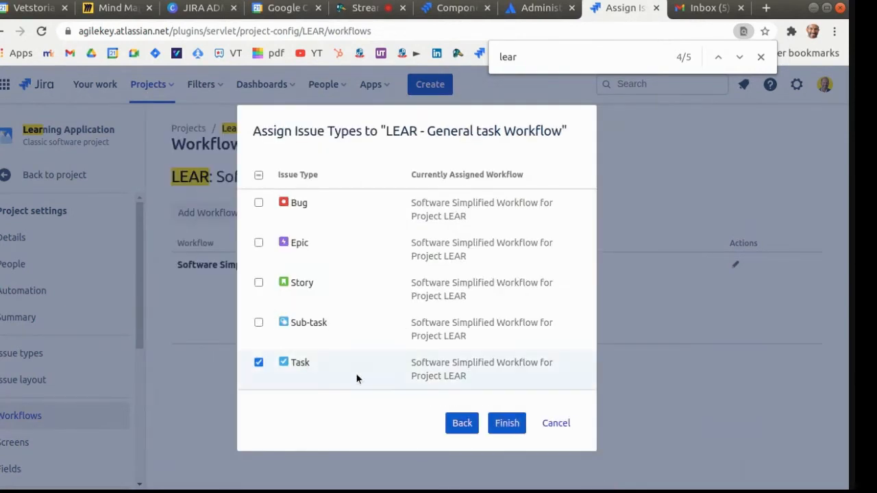
Finish assigning the Task issue type to the LEAR - General task Workflow and publish the draft workflow scheme.
click(493, 422)
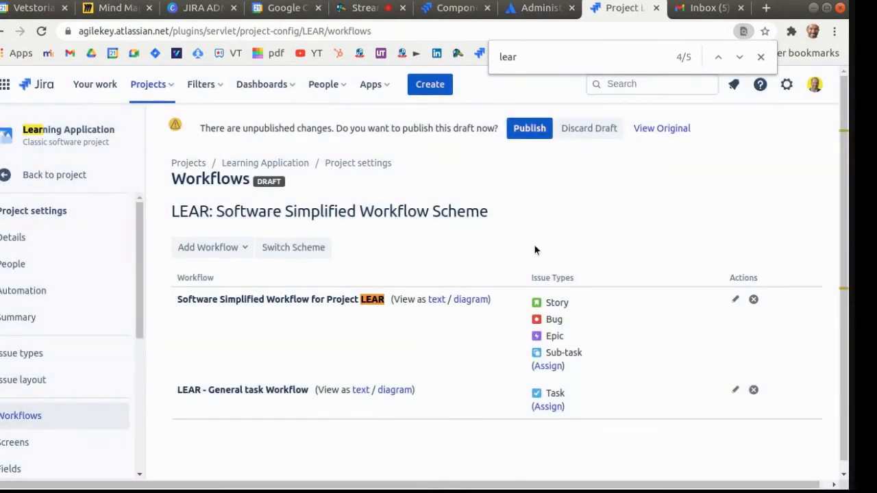
click(530, 129)
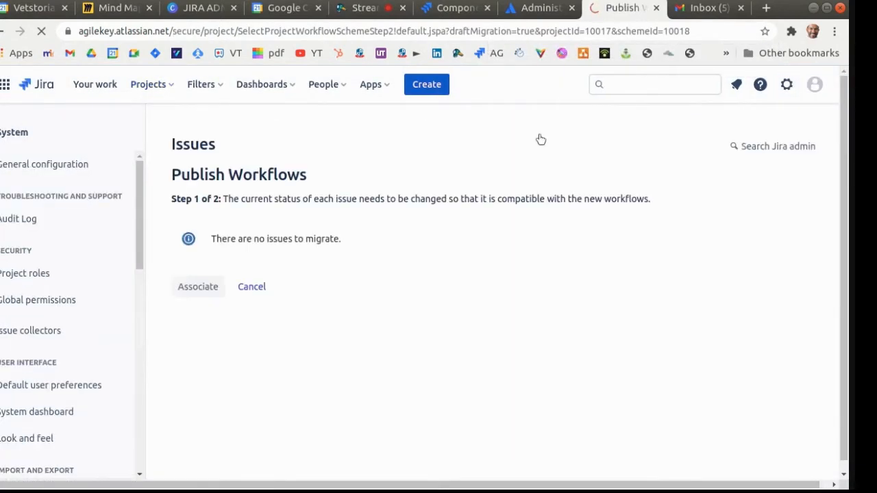
click(196, 293)
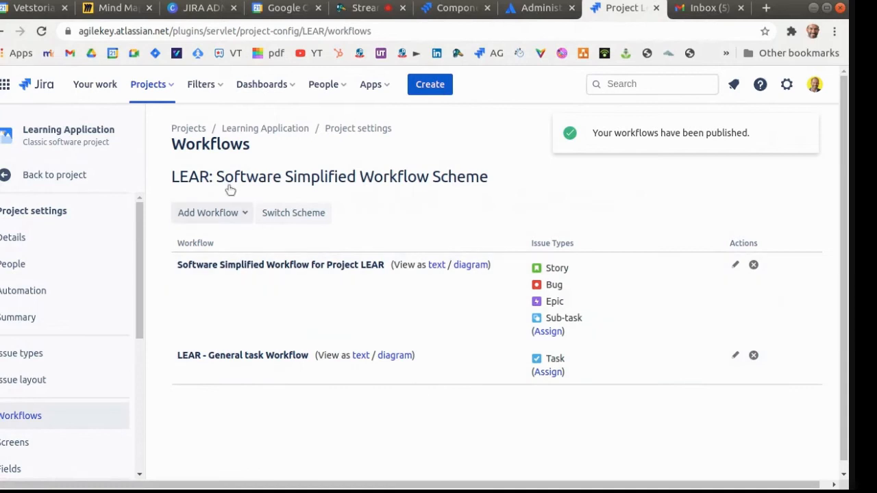
Switch the Learning Application project's workflow scheme to Learning App Workflow Scheme and complete the association.
scroll(169, 147, down, 1)
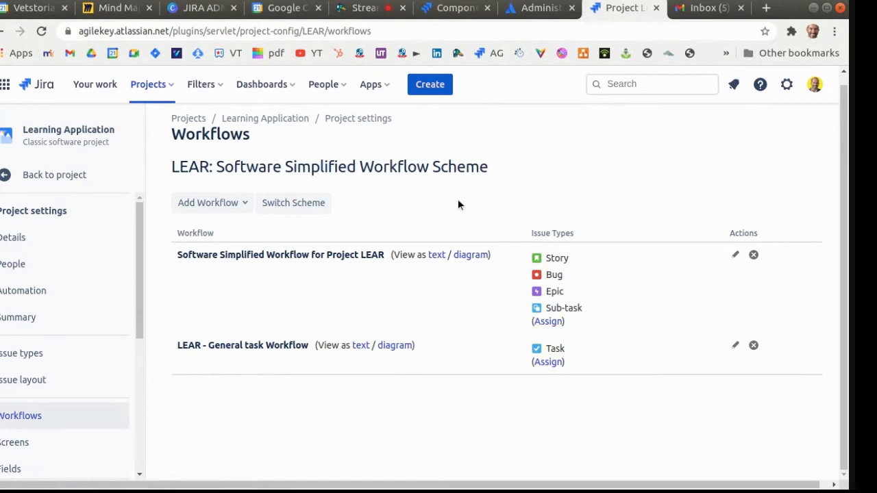
click(278, 207)
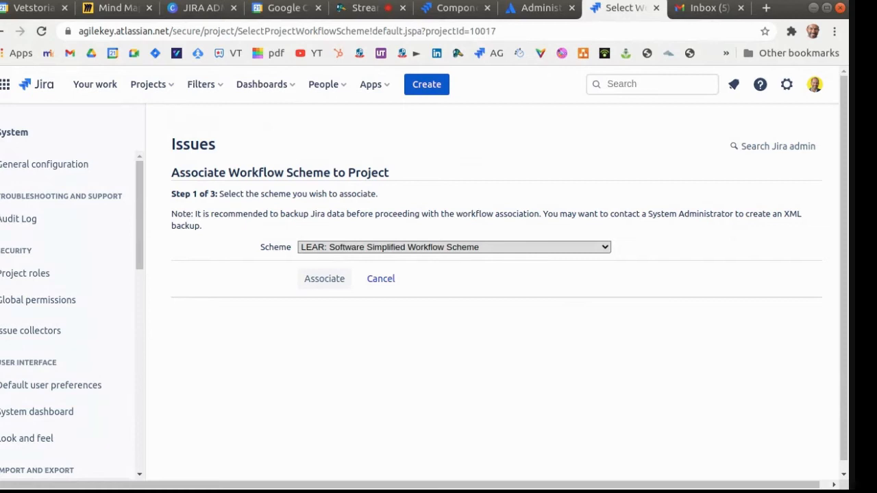
click(364, 247)
click(325, 281)
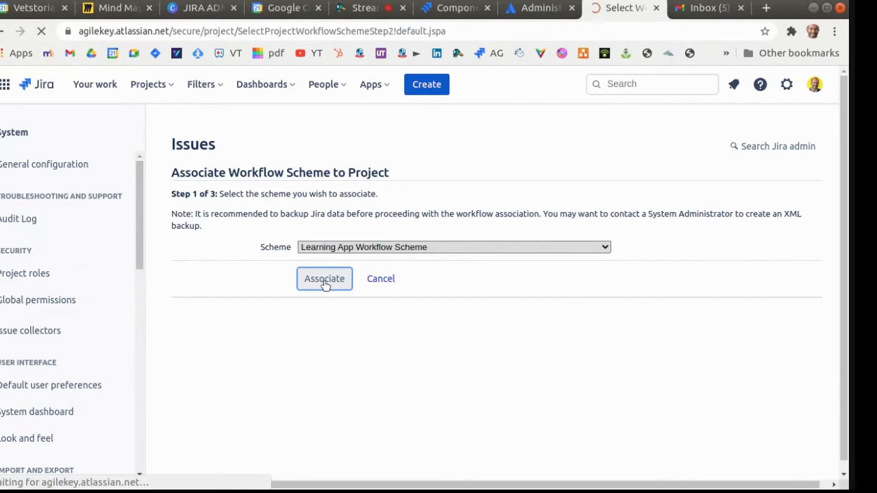
click(196, 294)
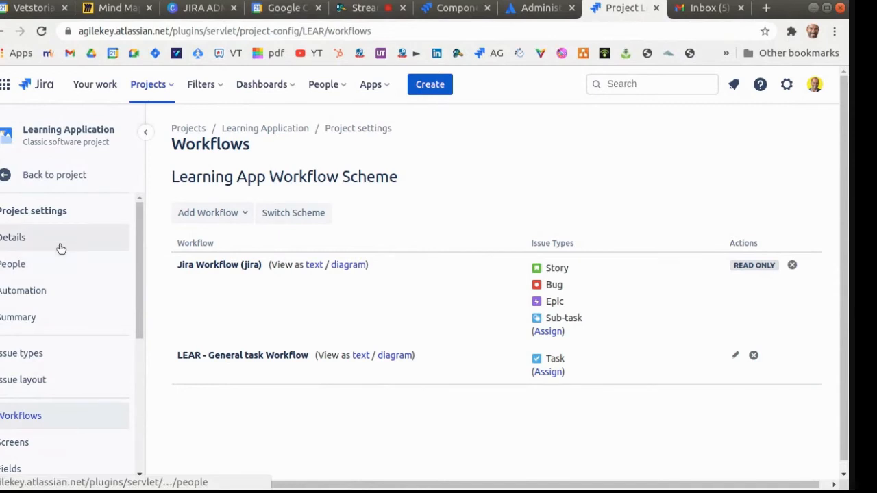
Return to the Learning Application project and start a new Kanban board based on an existing project.
click(8, 177)
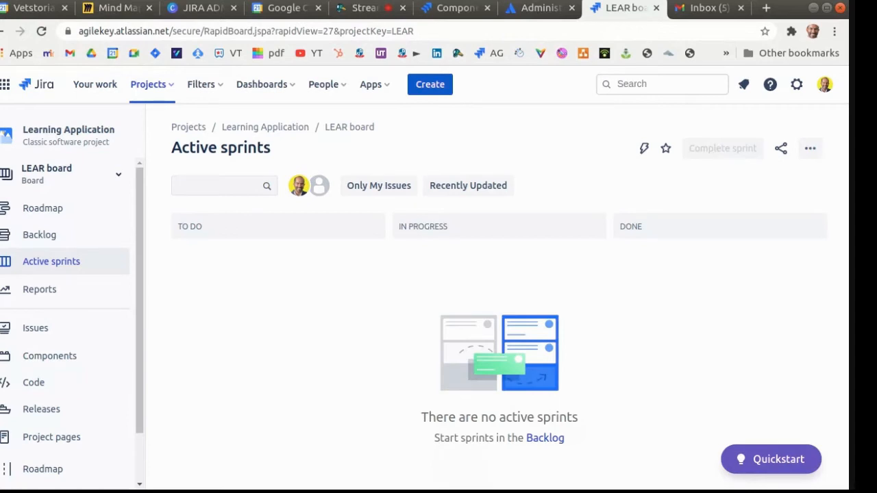
click(117, 177)
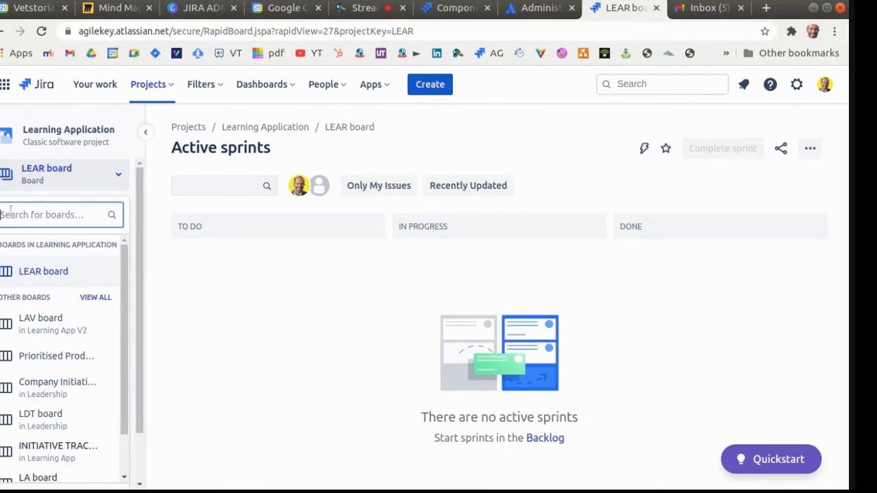
scroll(52, 317, down, 1)
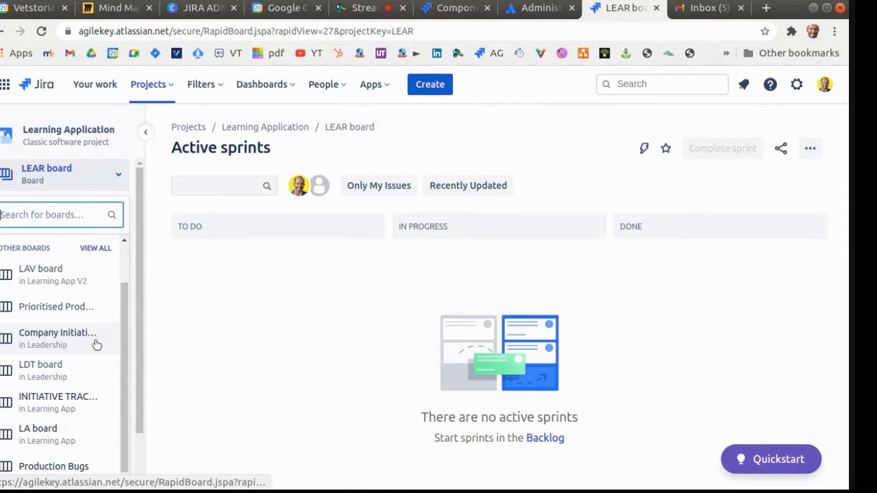
key(ctrl+minus)
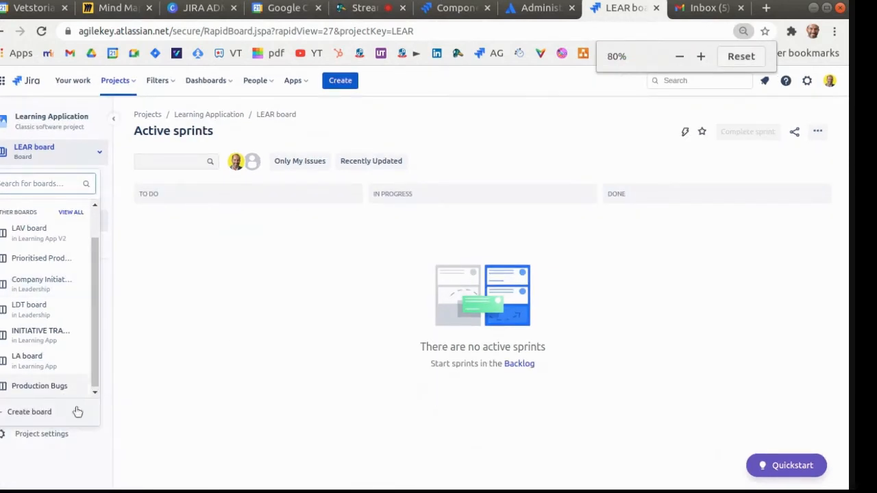
click(29, 412)
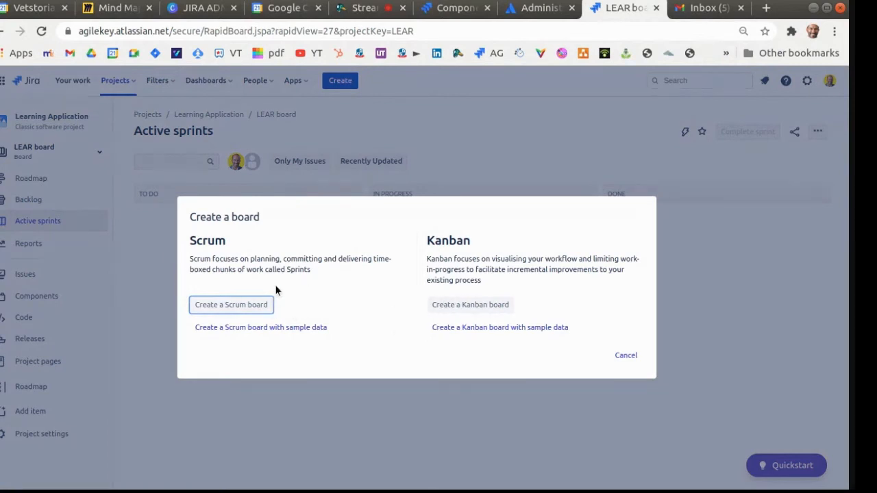
click(483, 308)
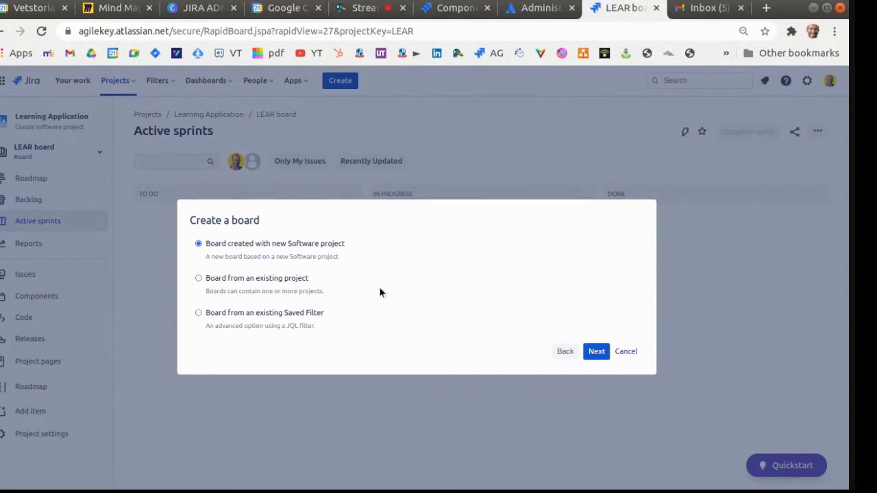
key(ctrl+0)
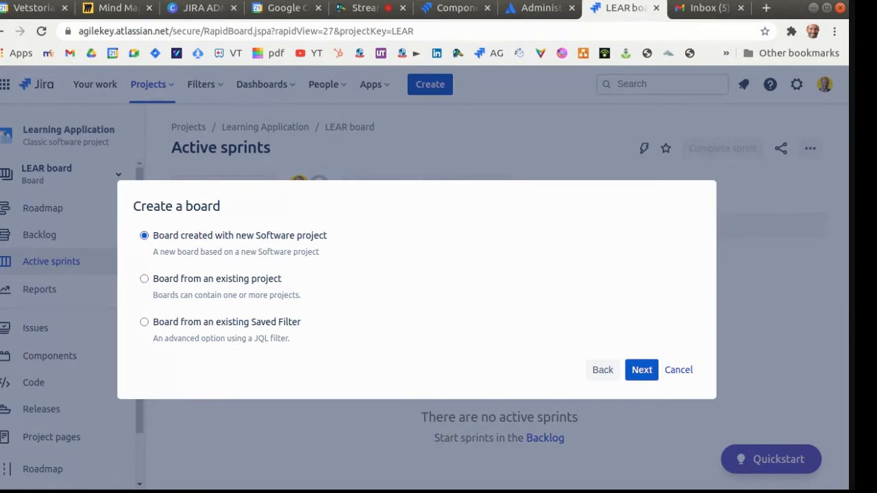
click(185, 281)
click(641, 370)
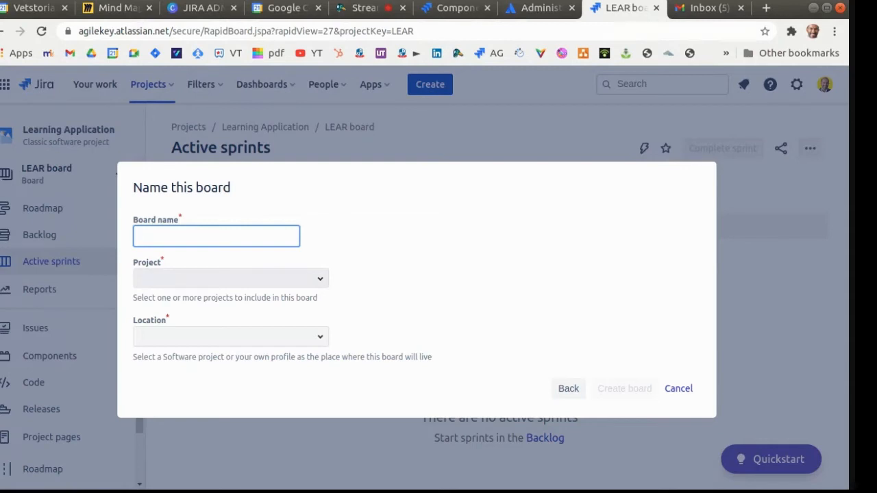
Name the board "Task Board - Based on the Project", include the Learning Application (LEAR) project and create it.
text(TYest)
key(BackSpace)
key(BackSpace)
key(BackSpace)
key(BackSpace)
text(ask Board - Base)
key(BackSpace)
text(sed)
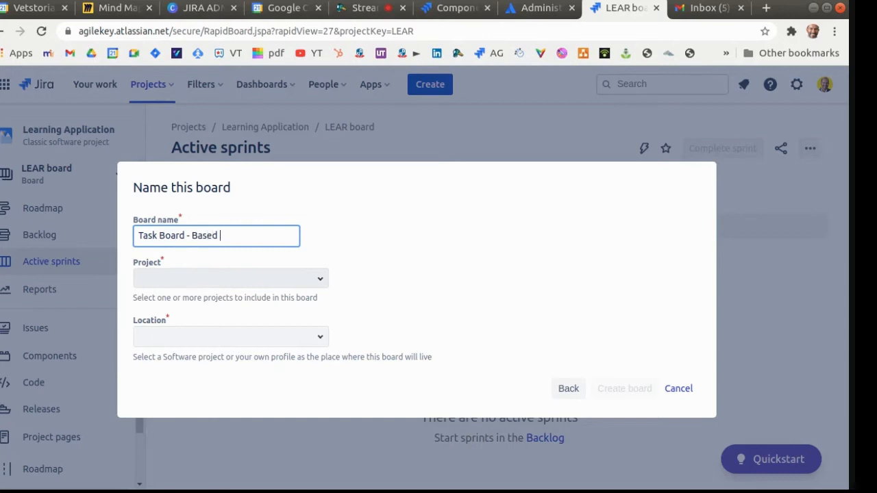
text( on the Project)
key(Tab)
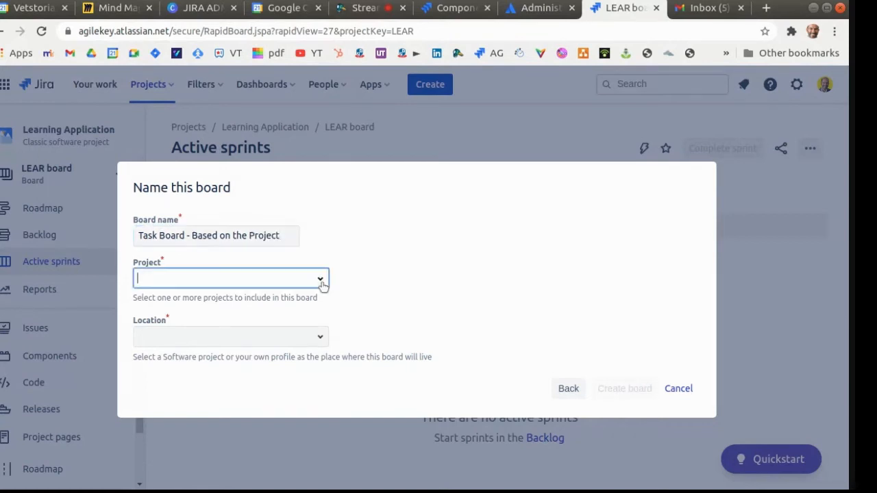
click(248, 338)
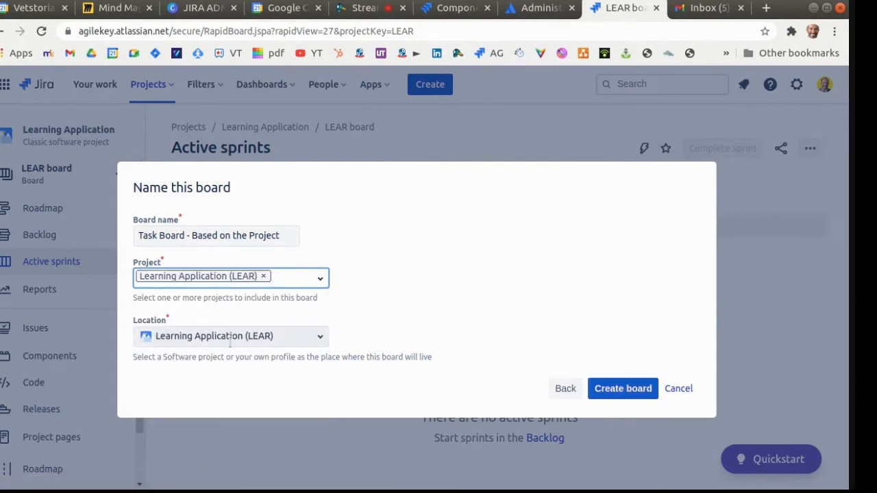
click(612, 388)
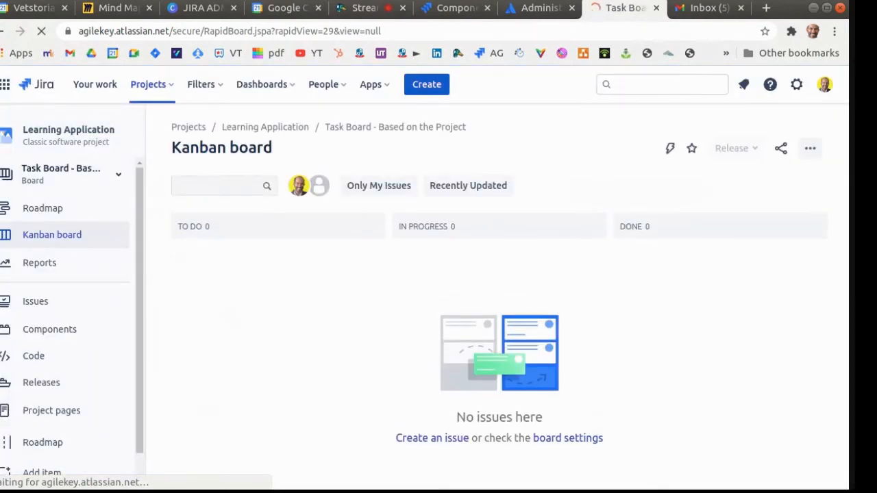
In the new board's column settings, add a column between In Progress and Done, keeping its default name.
click(812, 158)
click(744, 201)
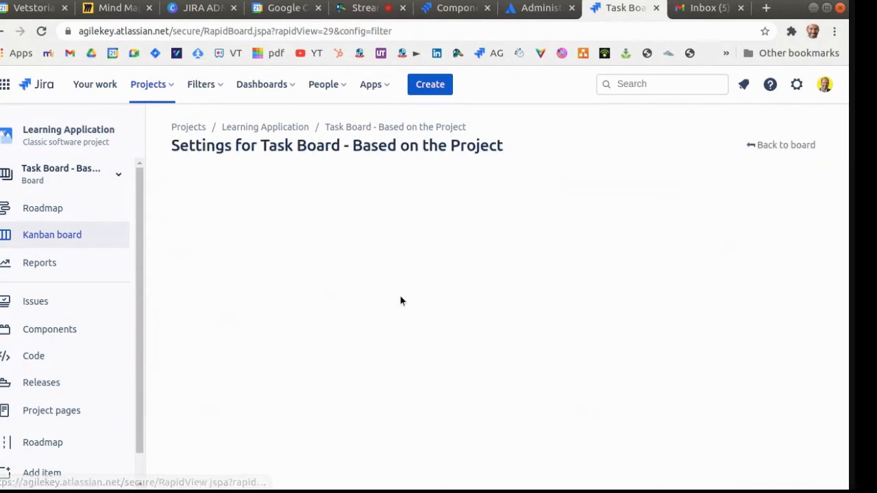
click(230, 236)
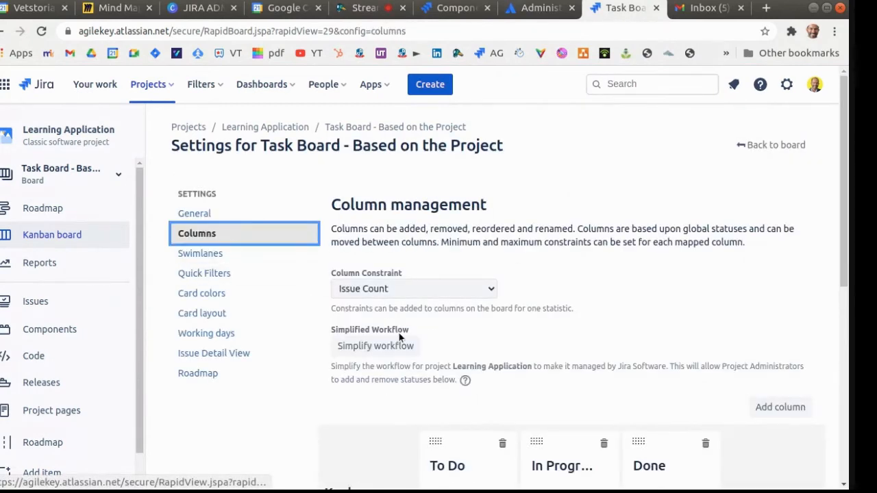
scroll(411, 336, down, 6)
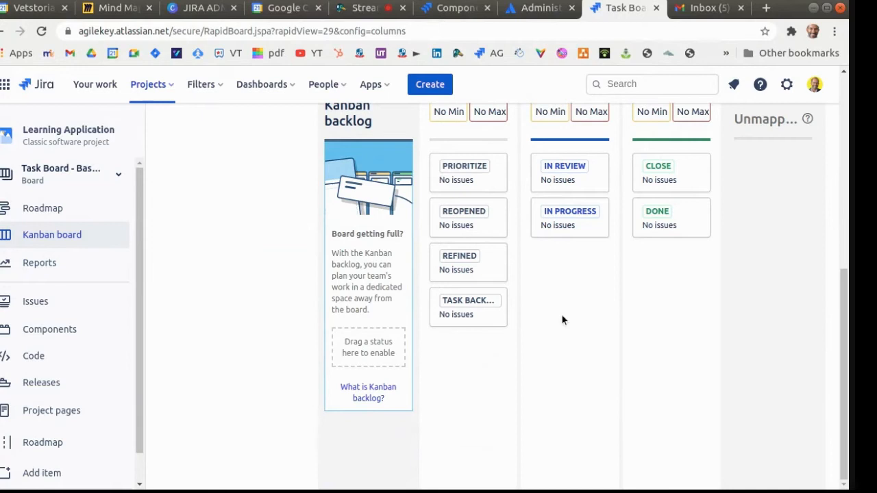
scroll(556, 362, up, 2)
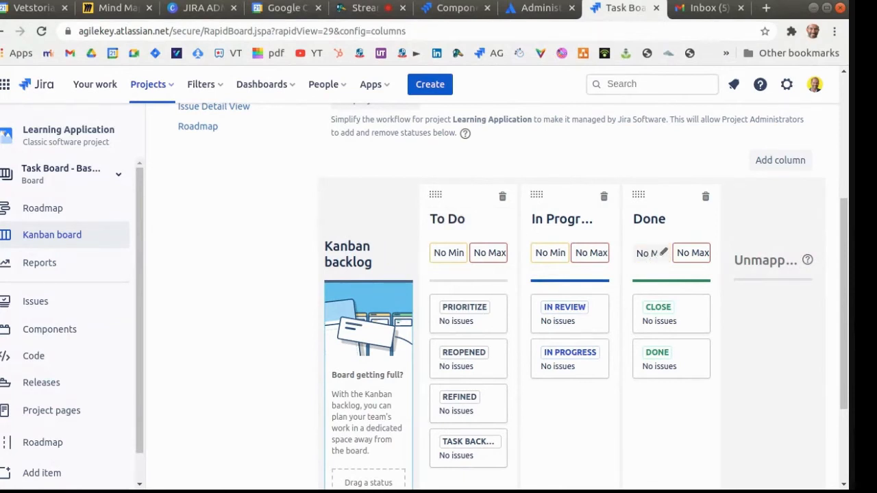
click(793, 163)
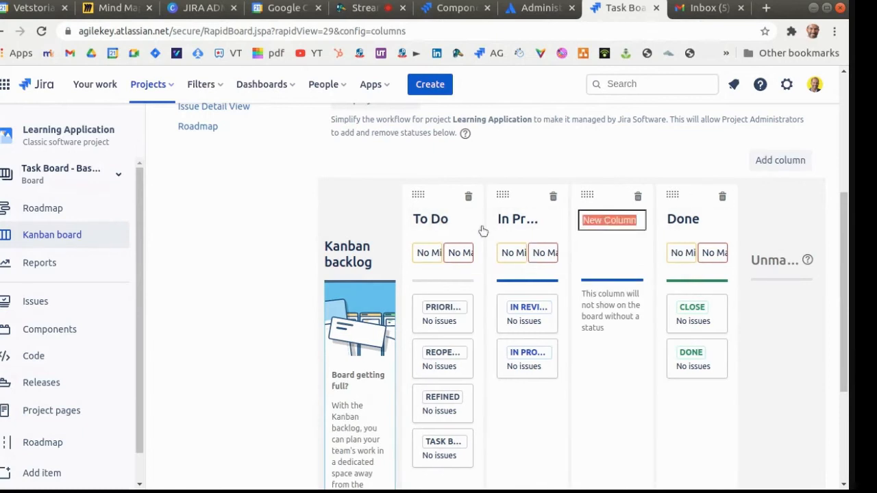
Move the "TASK BACK..." status from the To Do column into the Kanban backlog.
scroll(456, 397, down, 2)
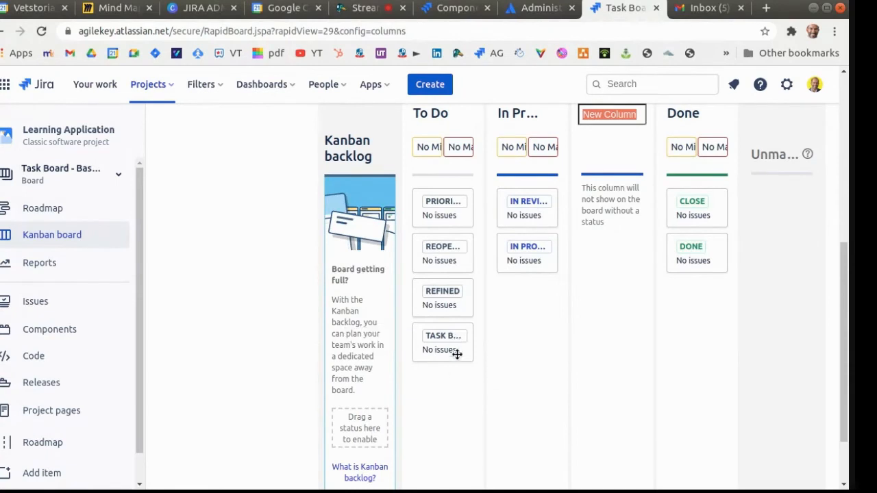
drag(443, 350, 359, 317)
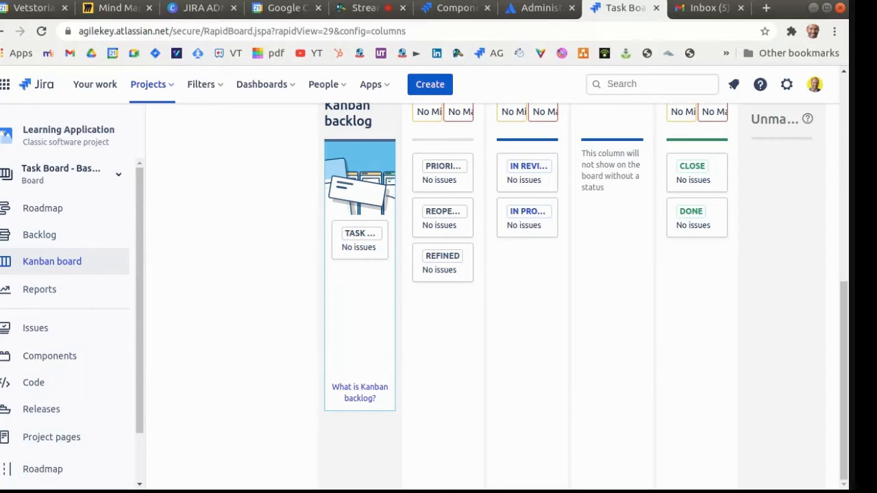
drag(355, 243, 364, 277)
Add a column named Prioritised before To Do and move the "PRIORITIZE" status into it.
scroll(560, 287, up, 3)
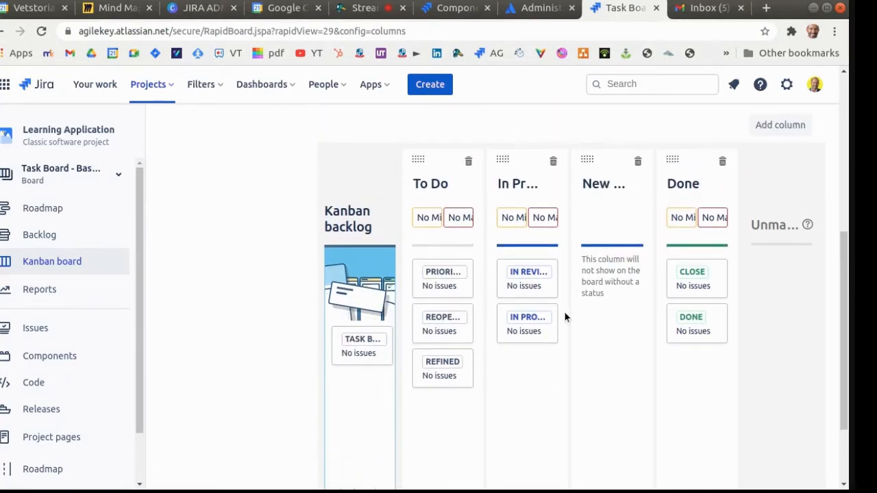
click(777, 128)
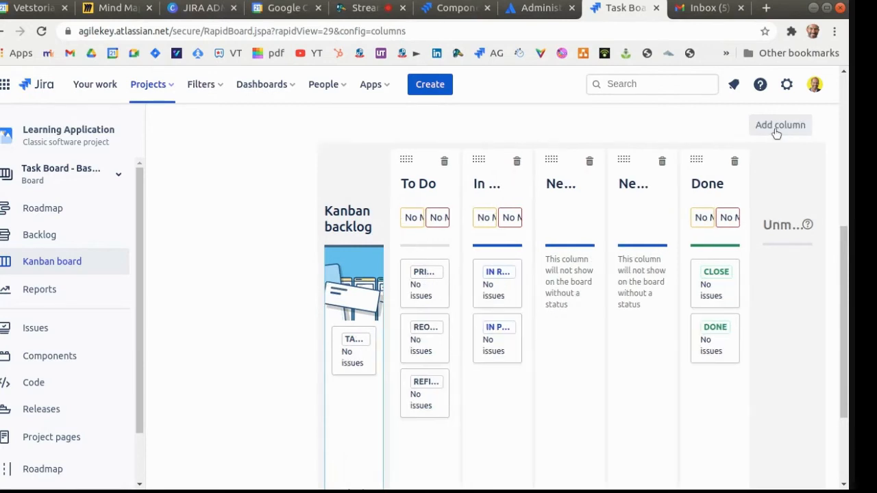
text(Prioritised)
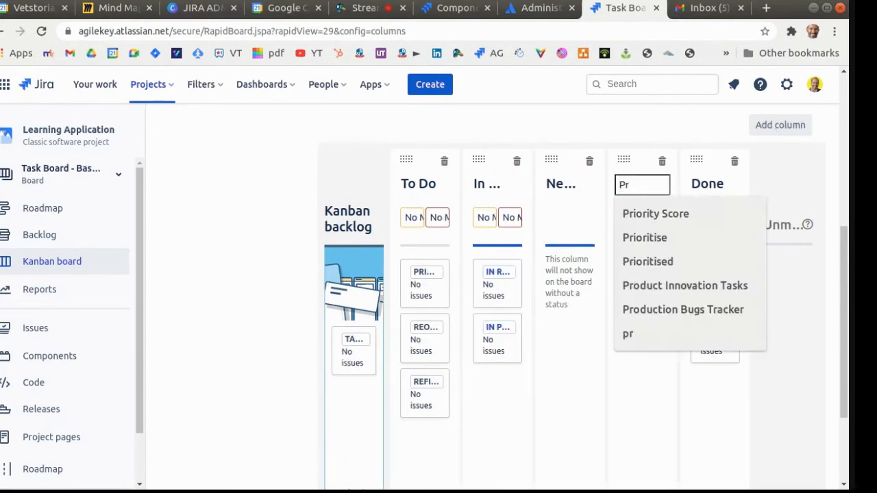
click(674, 261)
click(657, 126)
drag(637, 158, 440, 168)
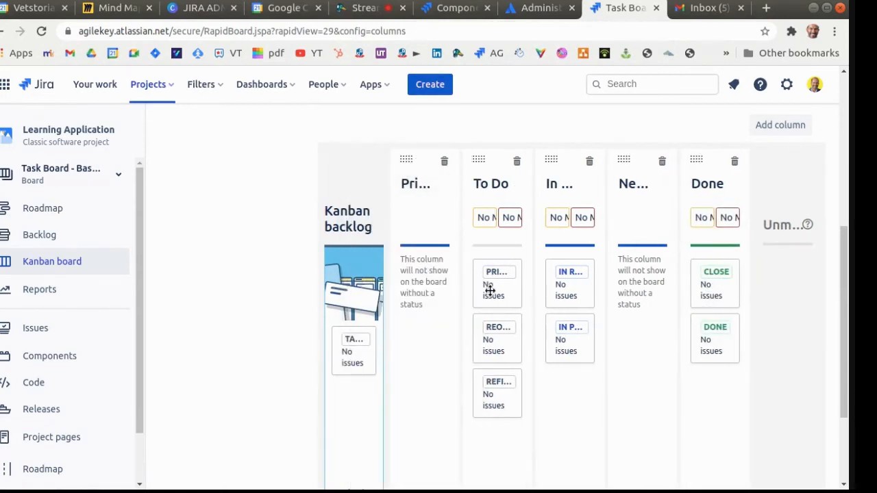
drag(495, 294, 417, 281)
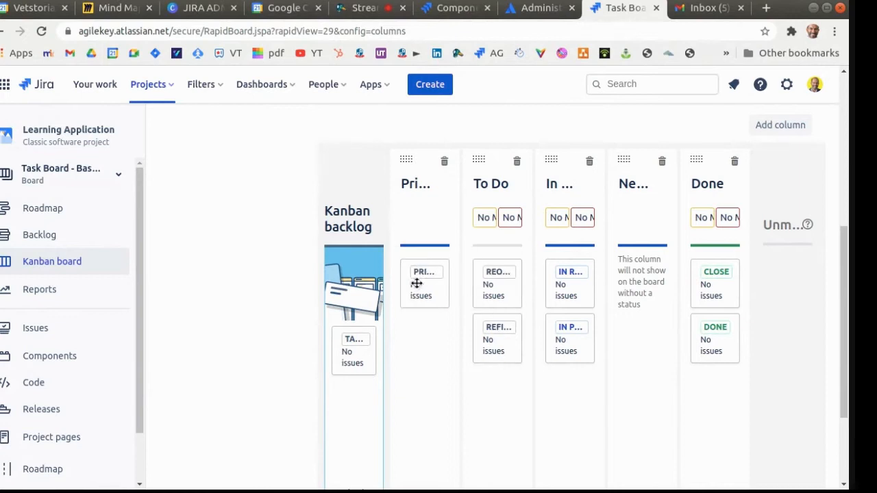
Add a column named Refined and place it between the Prioritised and To Do columns.
click(785, 127)
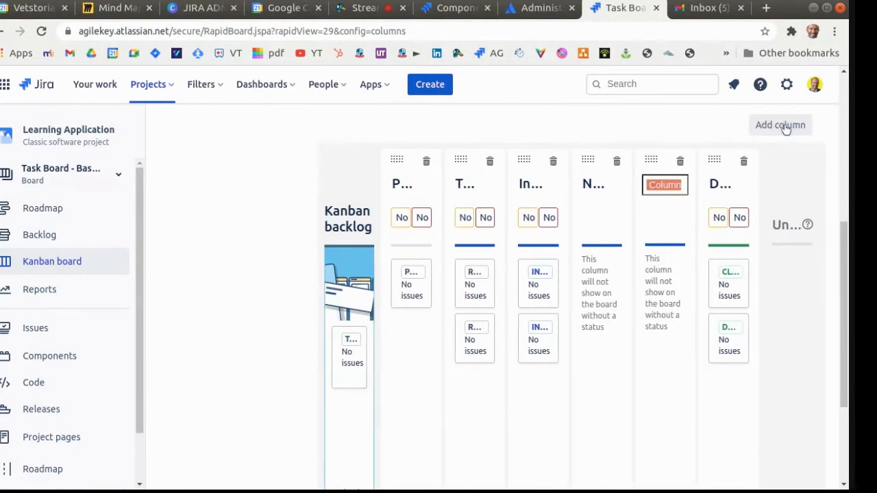
text(Refined)
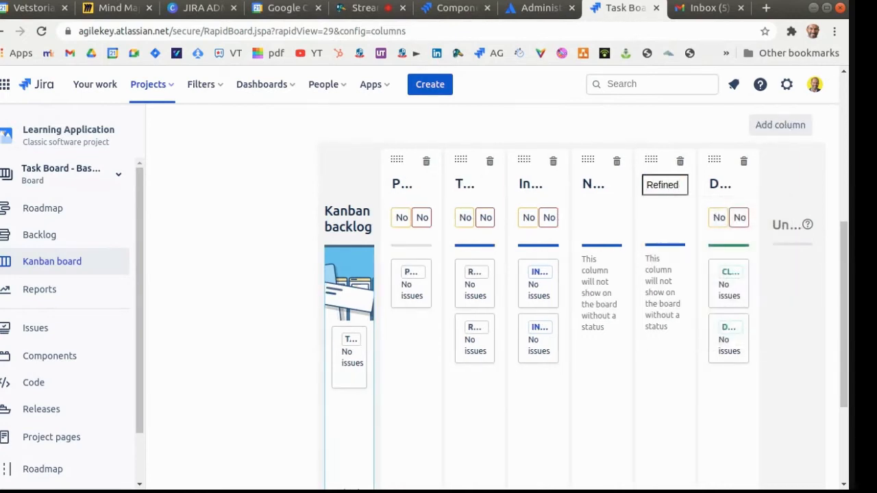
key(Return)
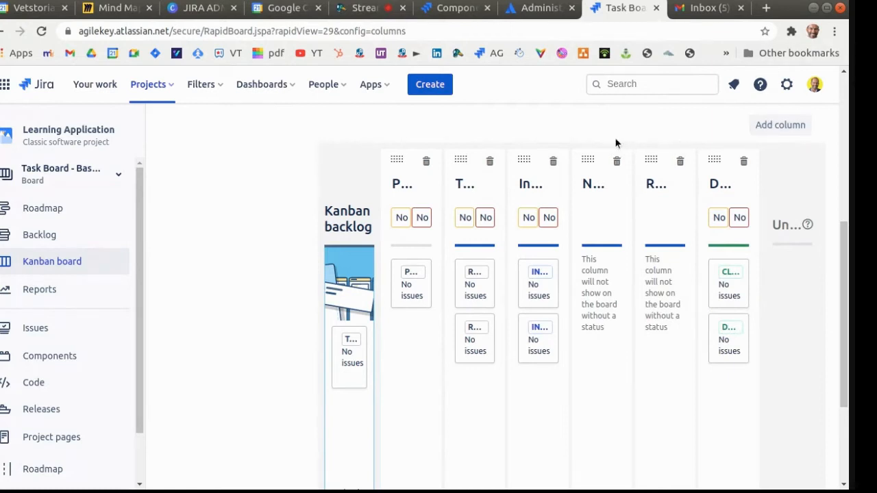
drag(650, 161, 479, 154)
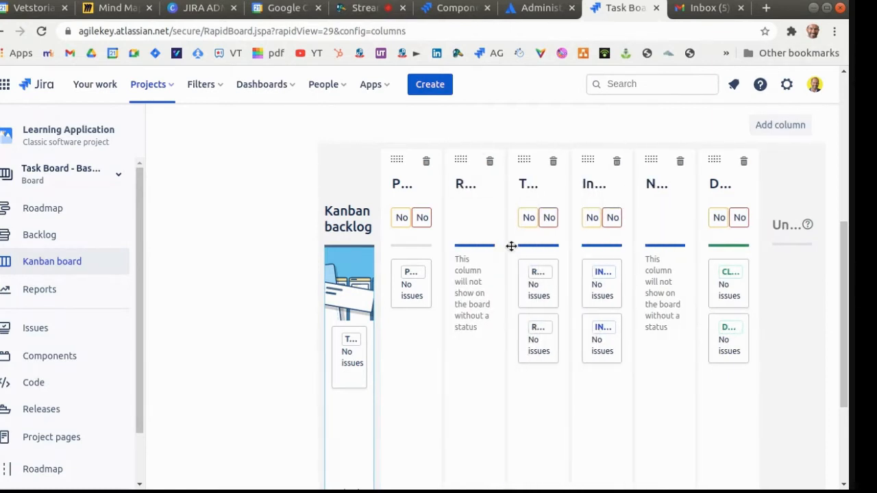
Move the REFINED status into the Refined column and the REOPENED status into the Prioritised column.
drag(540, 330, 475, 274)
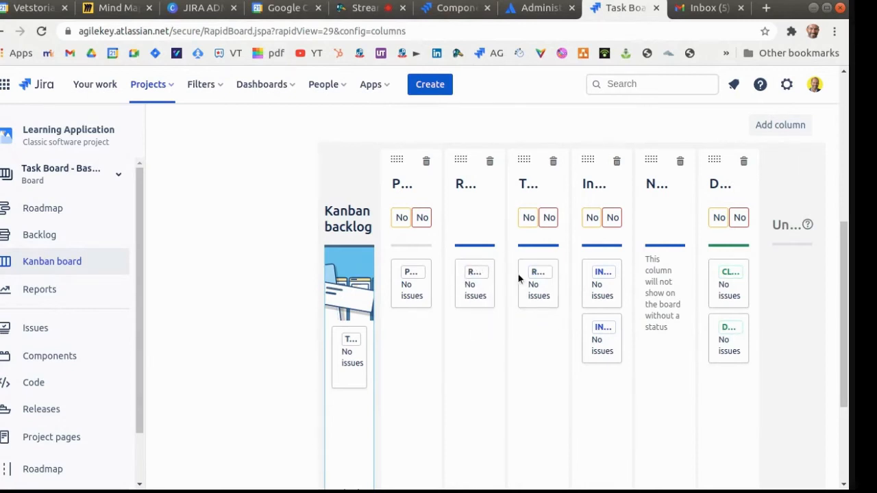
drag(536, 271, 418, 277)
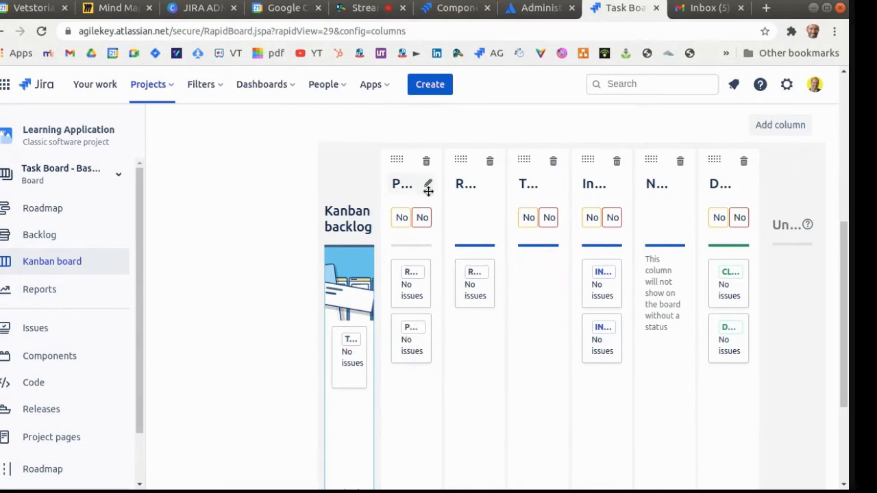
Rename the Prioritised column as To Do.
click(427, 185)
text(To Do)
key(Return)
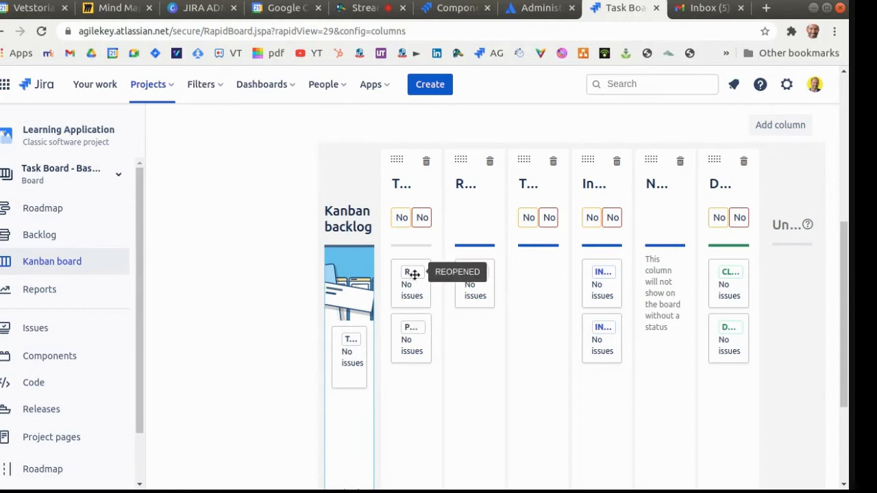
Try to rename the column after Refined as In Progress, and move the IN PROGRESS status into it.
click(526, 185)
text(In Progre)
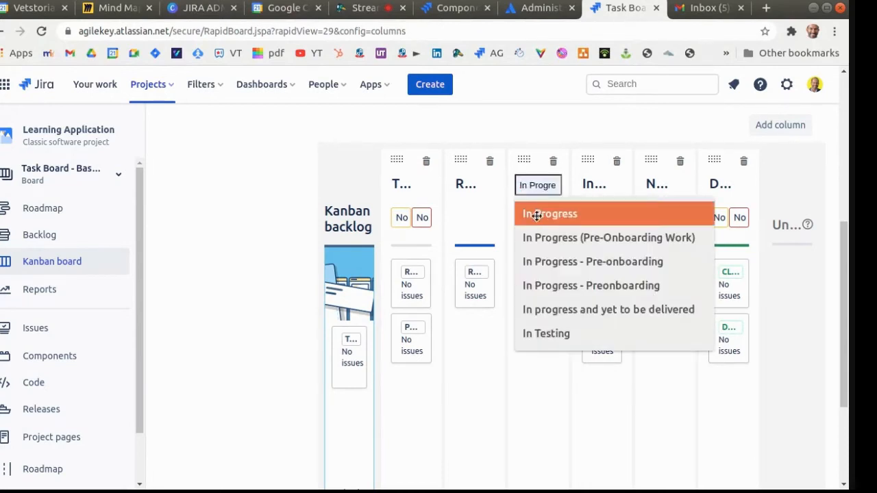
click(538, 213)
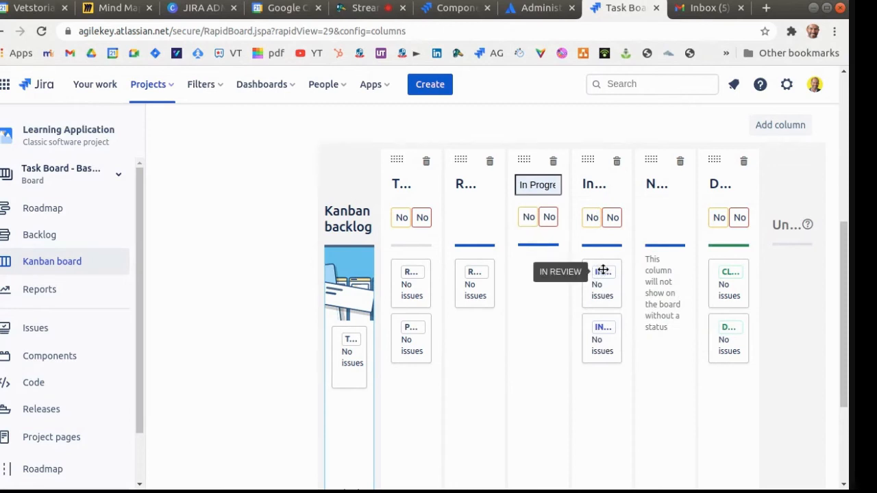
drag(605, 317, 539, 274)
Rename the column holding the IN REVIEW status as In Review.
click(600, 185)
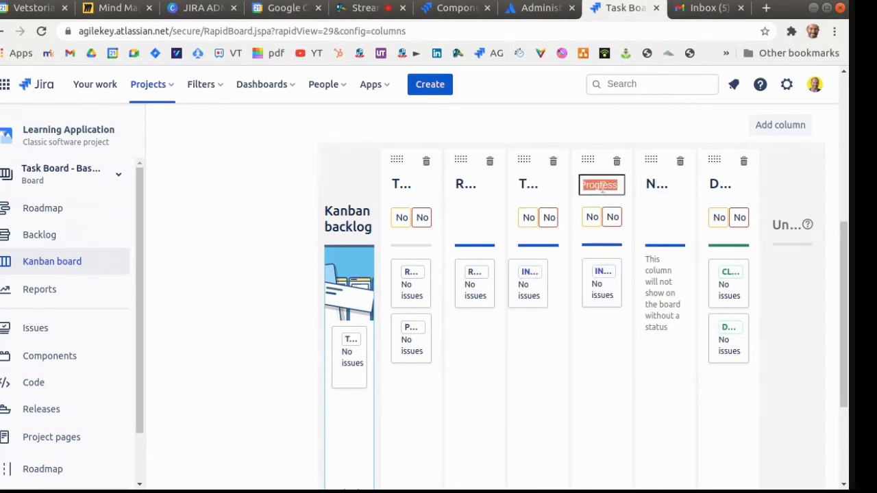
text(In Review)
key(Return)
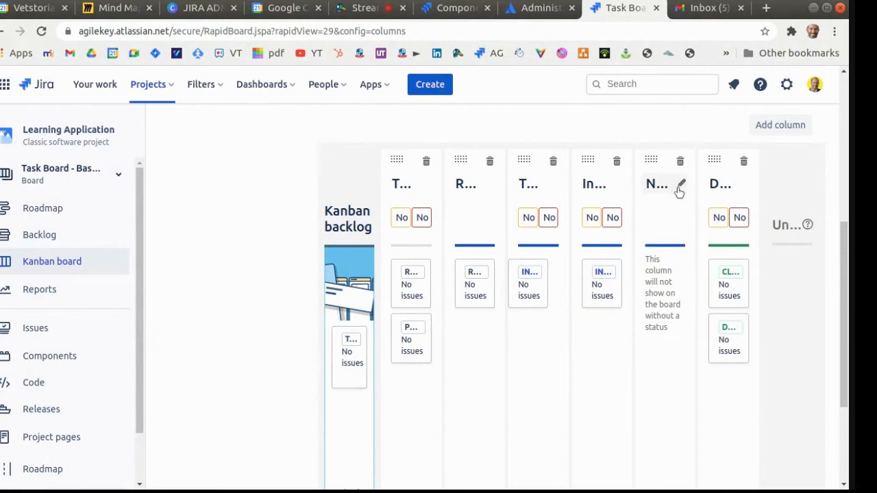
Delete the empty column before Done and return to the Kanban board.
click(680, 161)
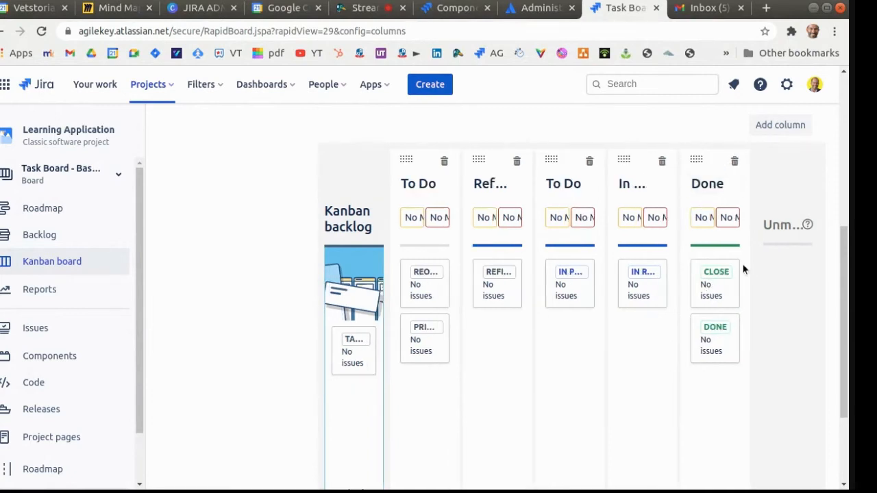
scroll(716, 165, up, 1)
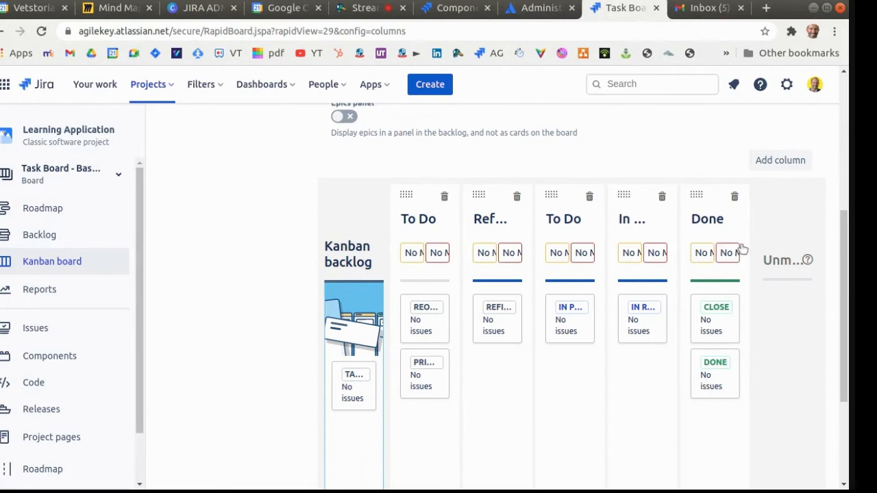
scroll(754, 240, up, 4)
click(774, 145)
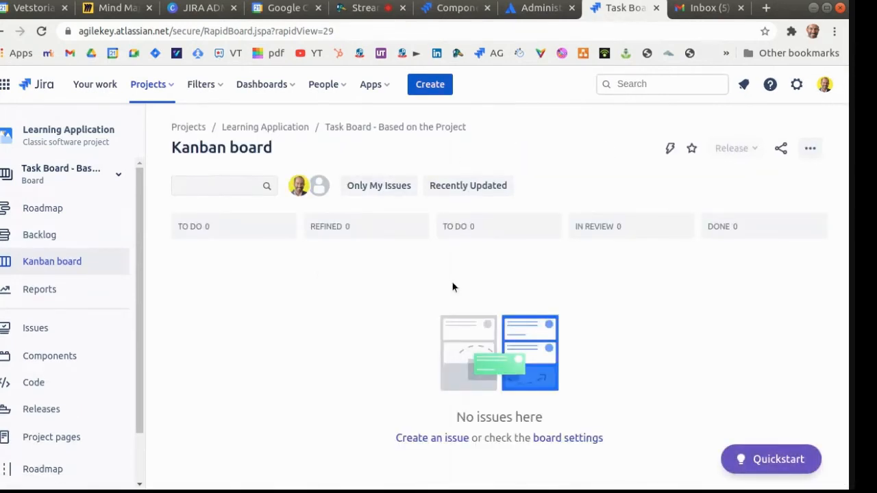
click(429, 83)
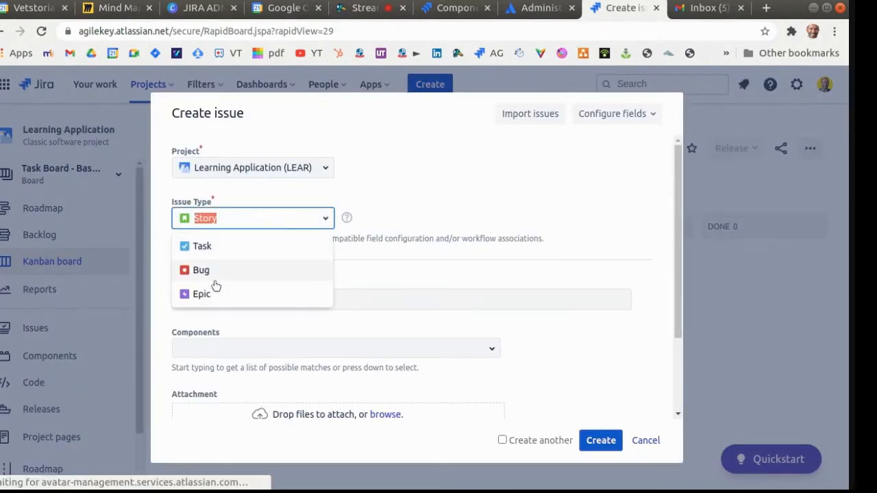
click(215, 246)
scroll(249, 256, down, 3)
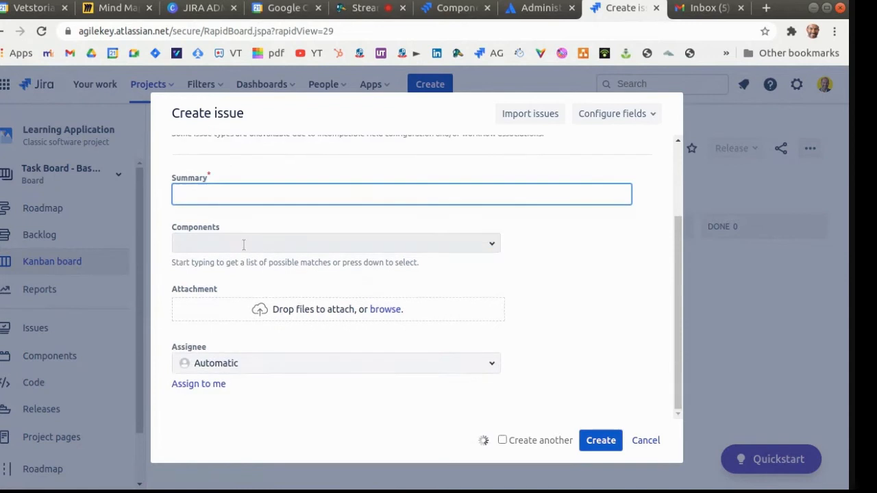
text(Sam)
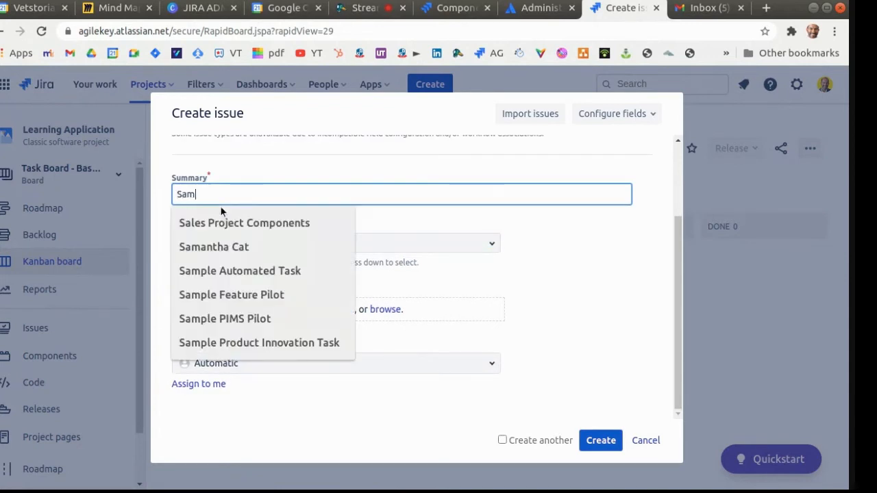
text(ple Task)
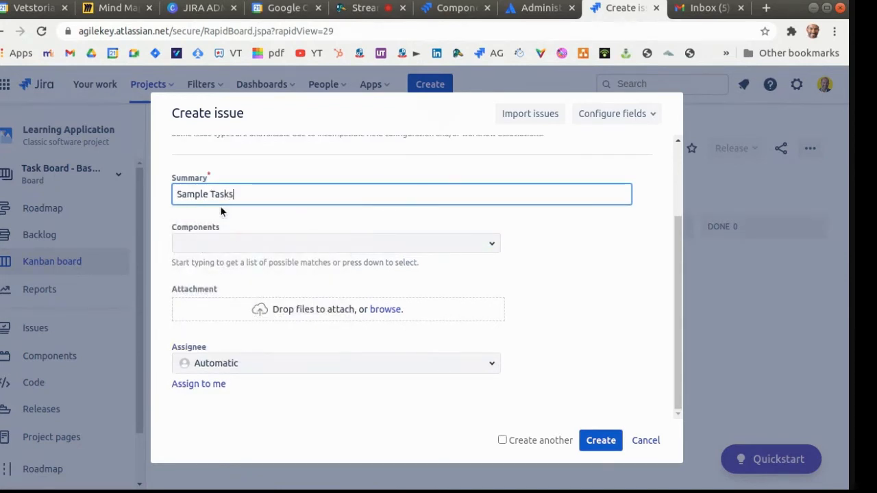
text(s)
key(BackSpace)
click(354, 242)
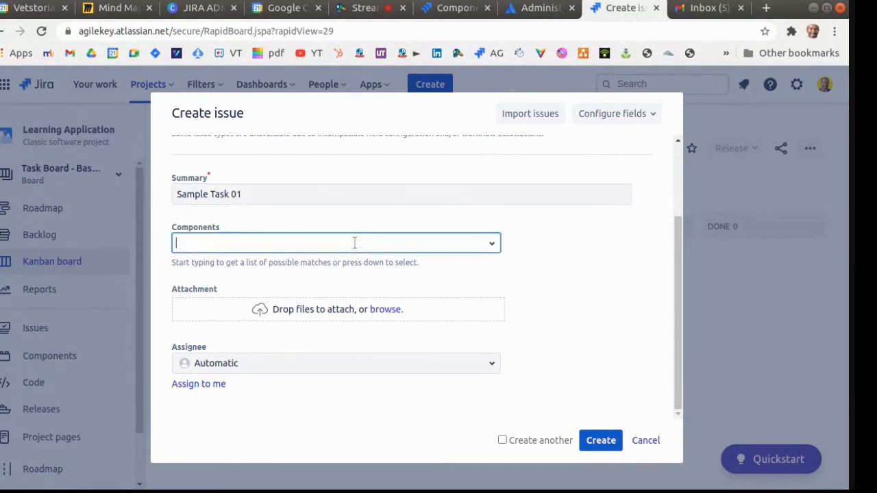
click(492, 245)
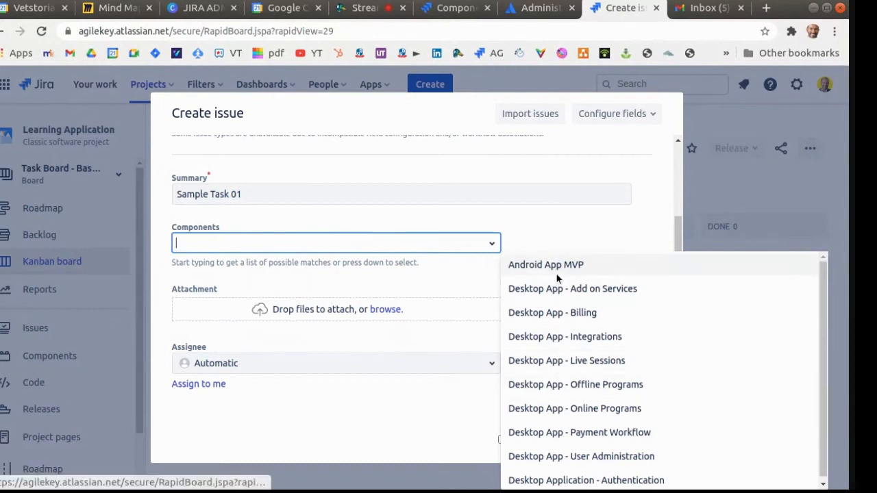
click(640, 158)
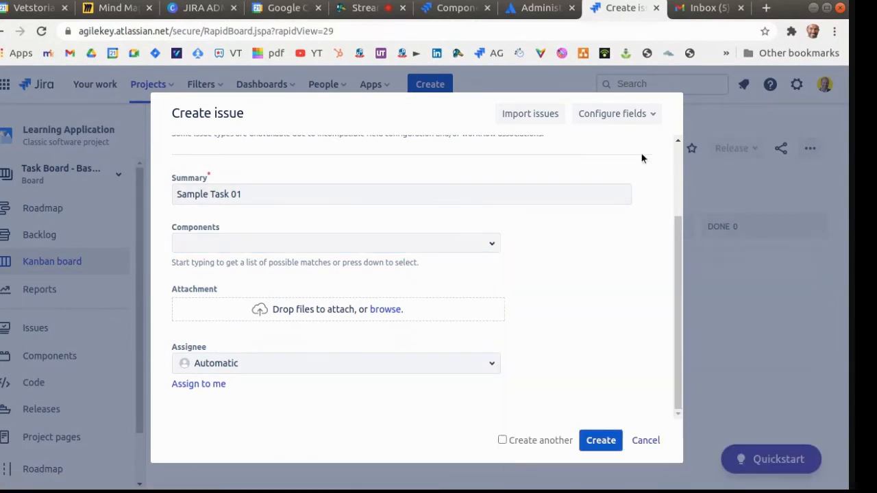
click(643, 442)
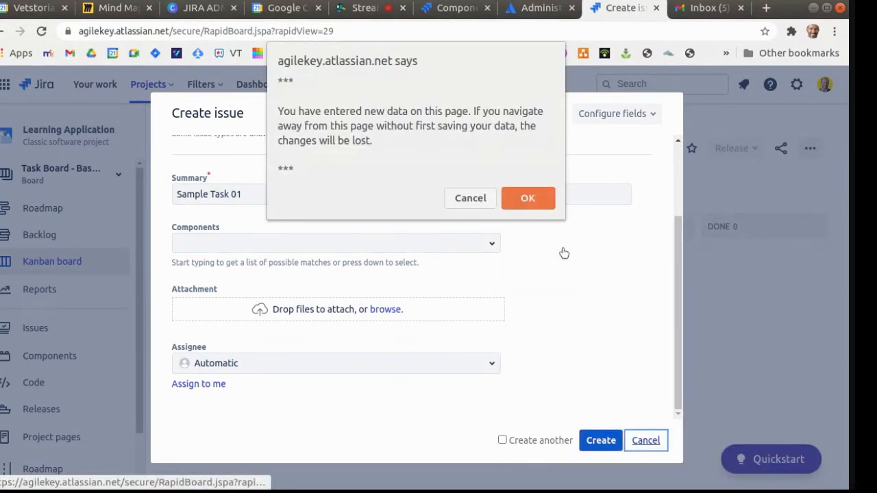
click(536, 198)
Create a component named "LEAR: Admin Tasks" in the Learning Application project.
click(58, 355)
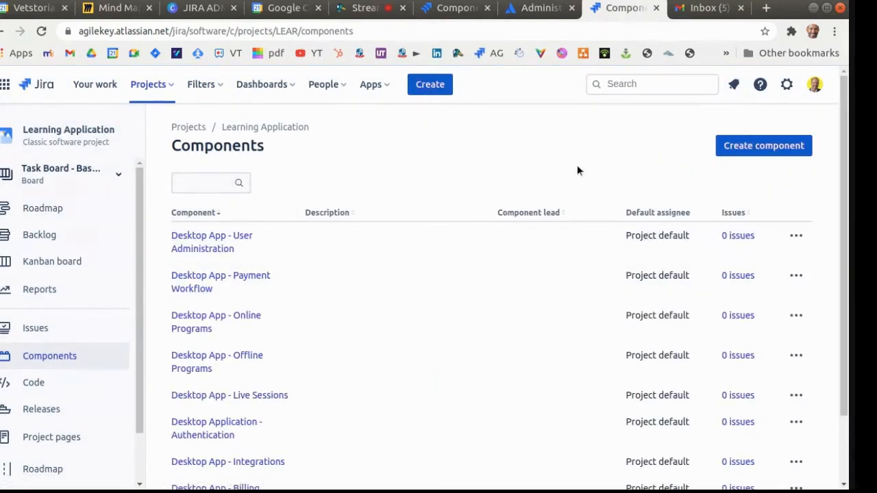
click(731, 153)
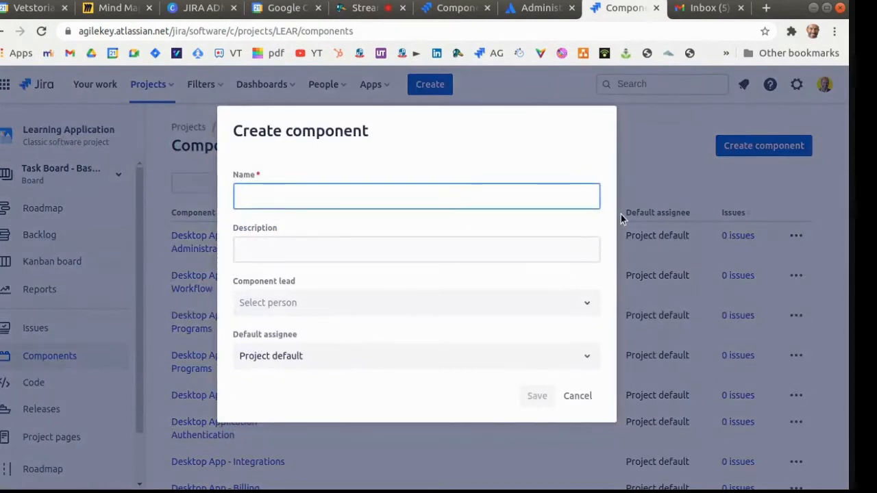
text(Admin Tasks)
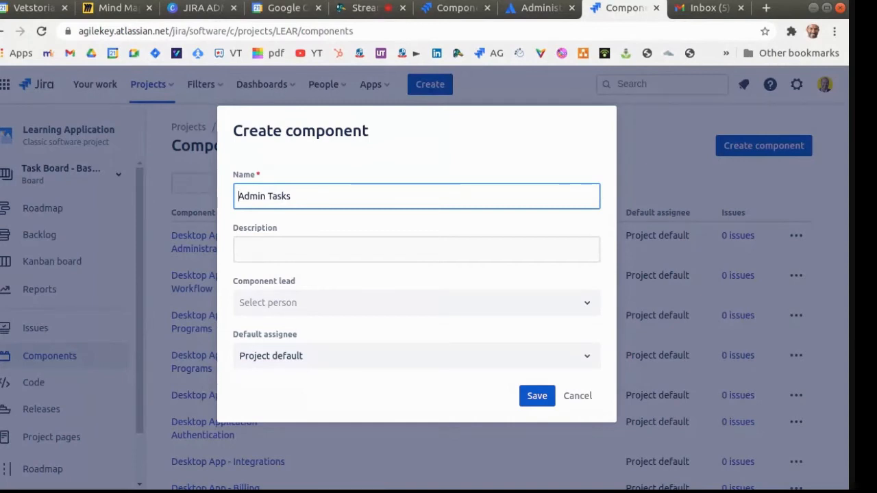
text(LEA)
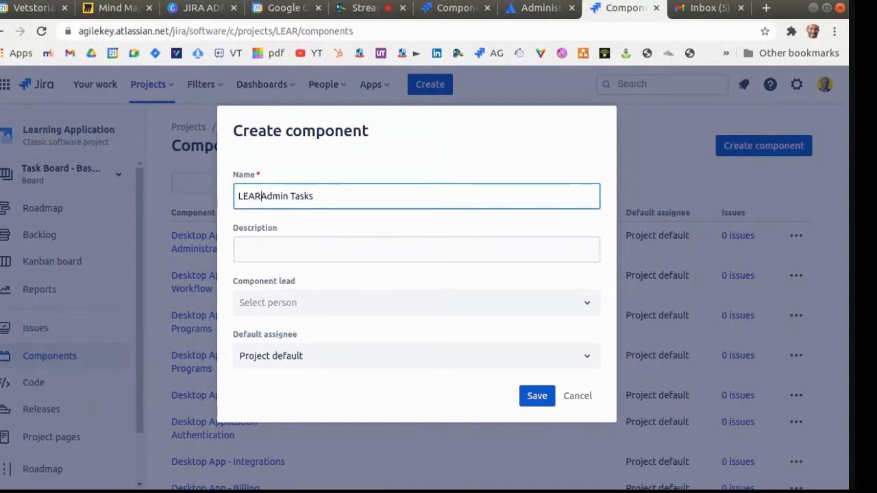
key(BackSpace)
text(R)
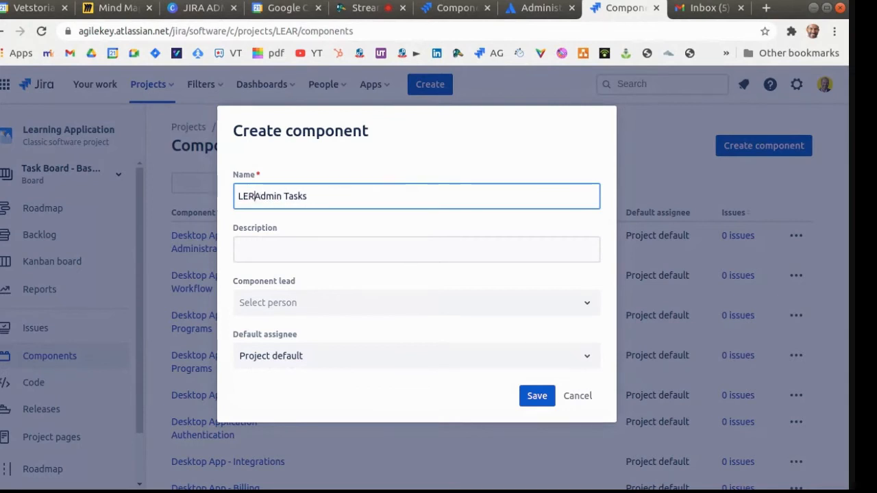
click(537, 397)
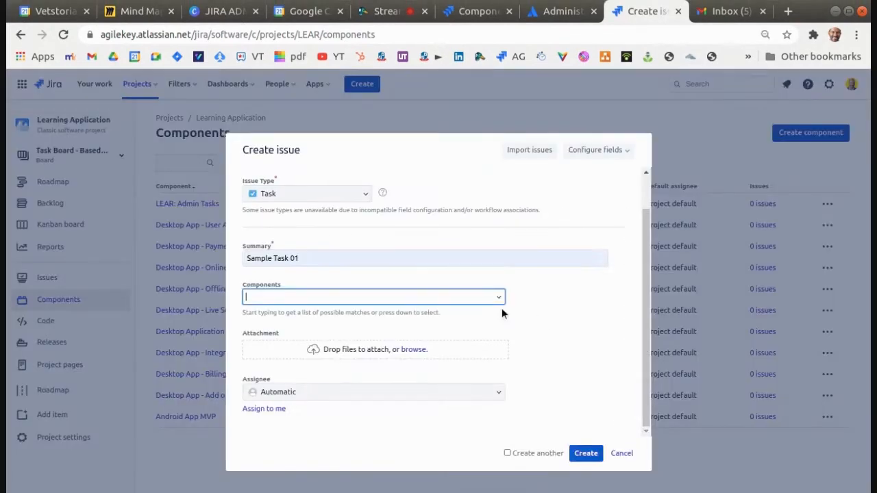
Assign the LEAR: Admin Tasks component to the new Sample Task 01 issue.
click(499, 298)
scroll(471, 332, down, 1)
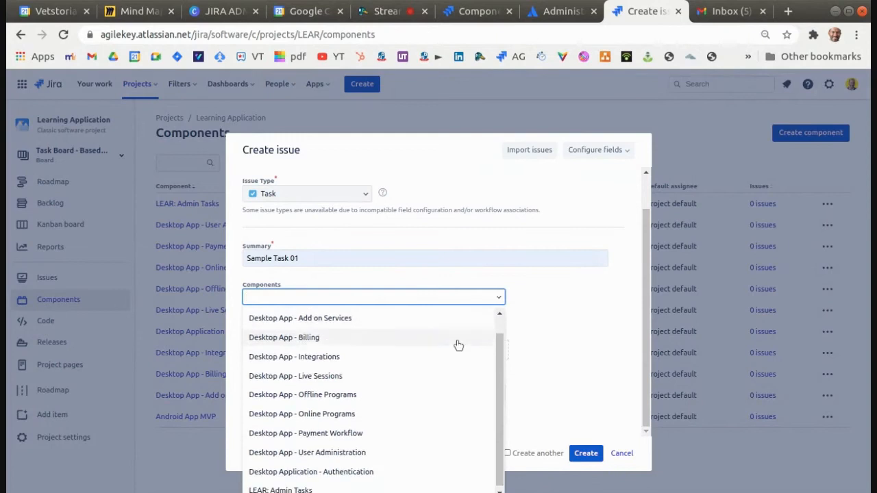
text(lea)
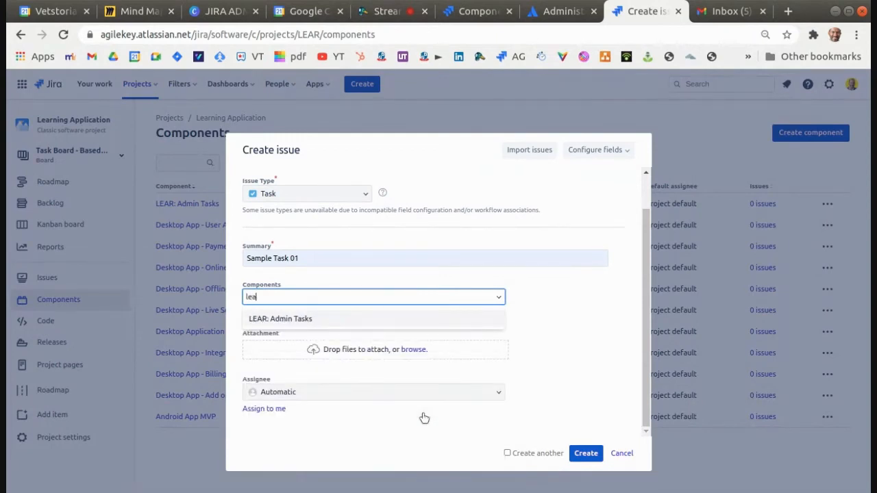
click(308, 319)
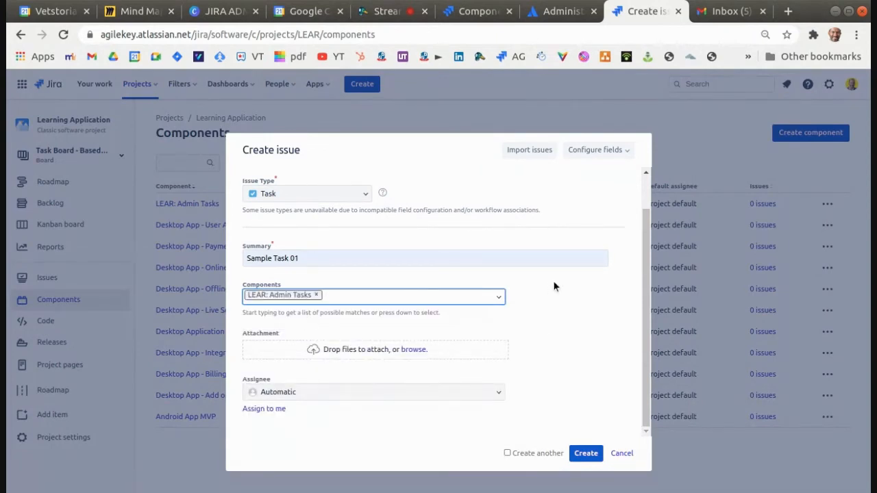
Set the team member found by searching "sajj" as assignee of Sample Task 01 and create the issue.
key(ctrl+plus)
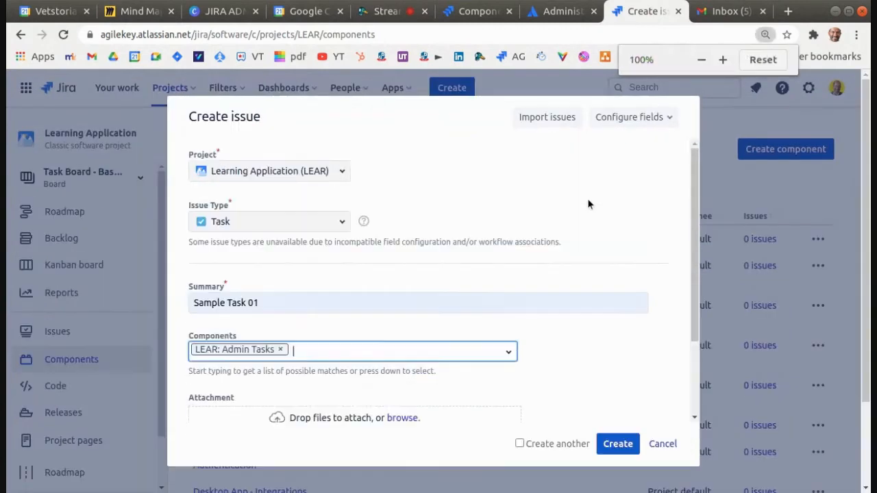
scroll(507, 270, down, 2)
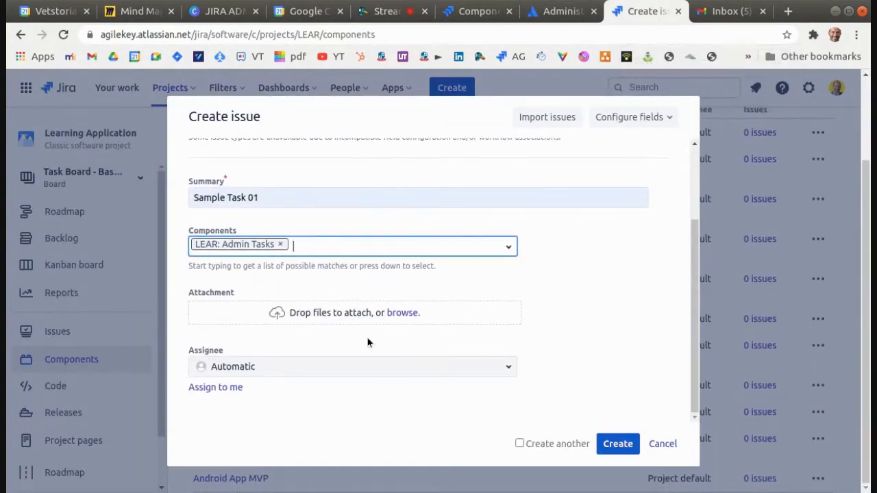
click(315, 368)
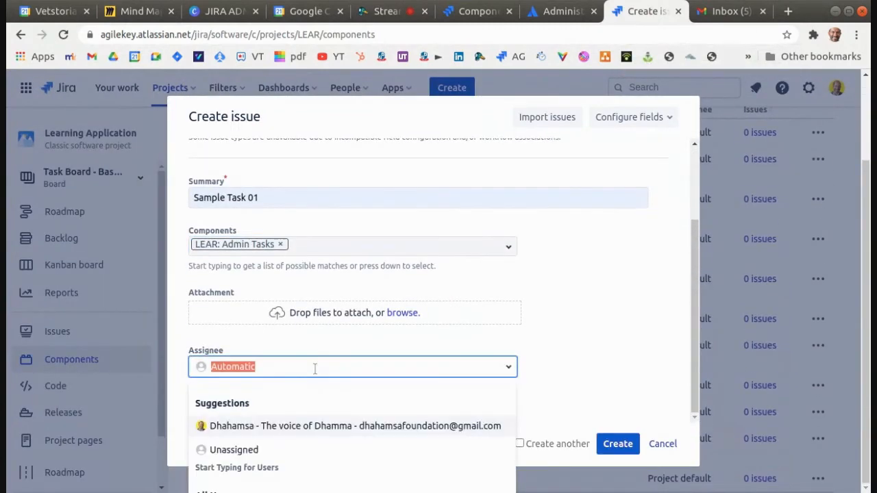
text(sa)
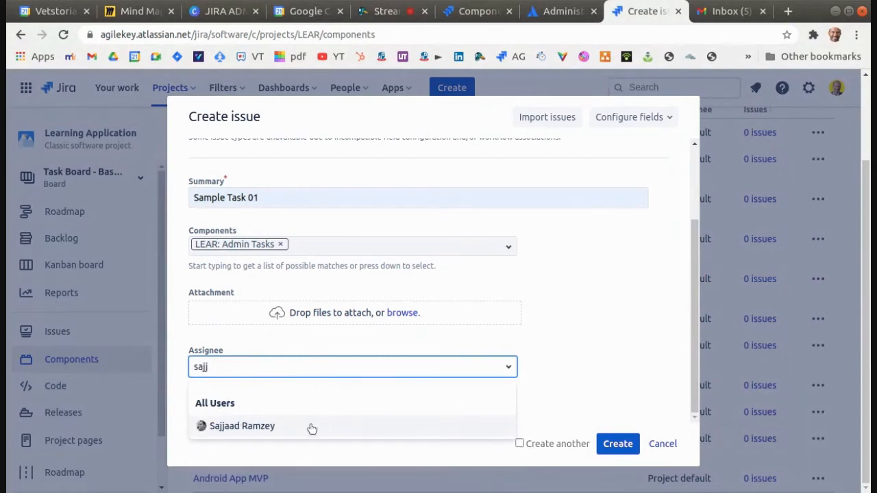
text(jj)
click(311, 426)
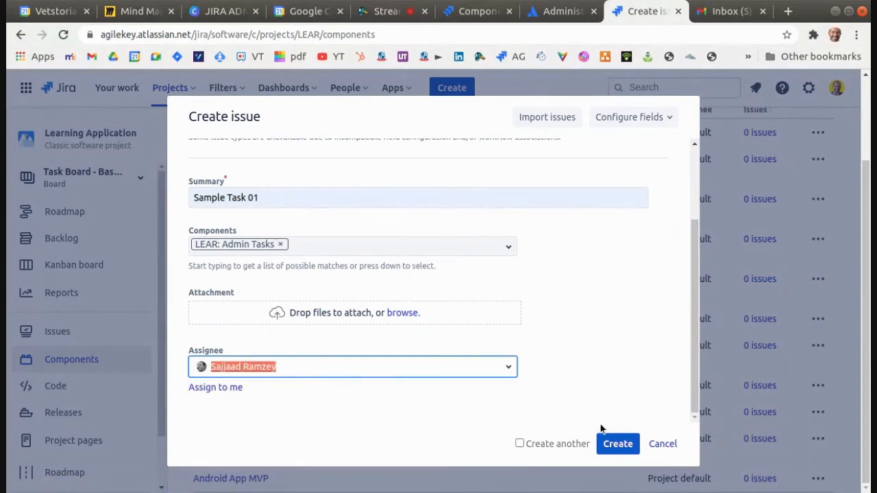
click(629, 446)
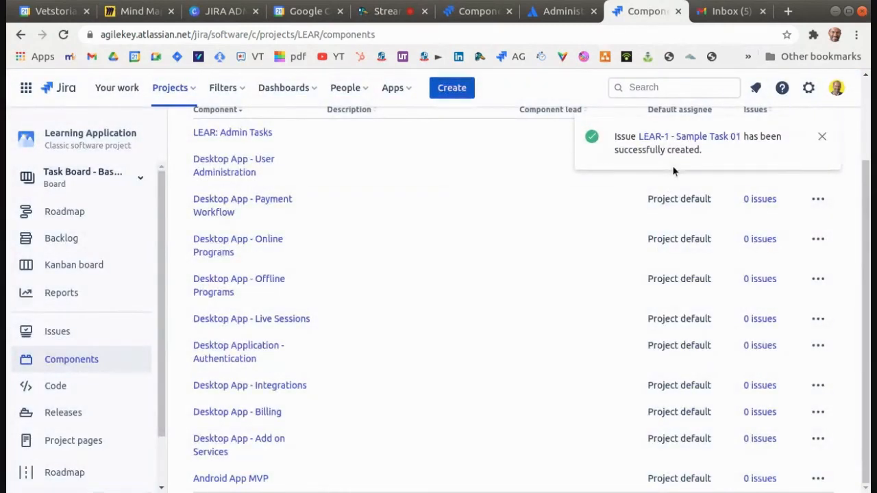
Open the details of Sample Task 01 from the task board's backlog.
click(84, 247)
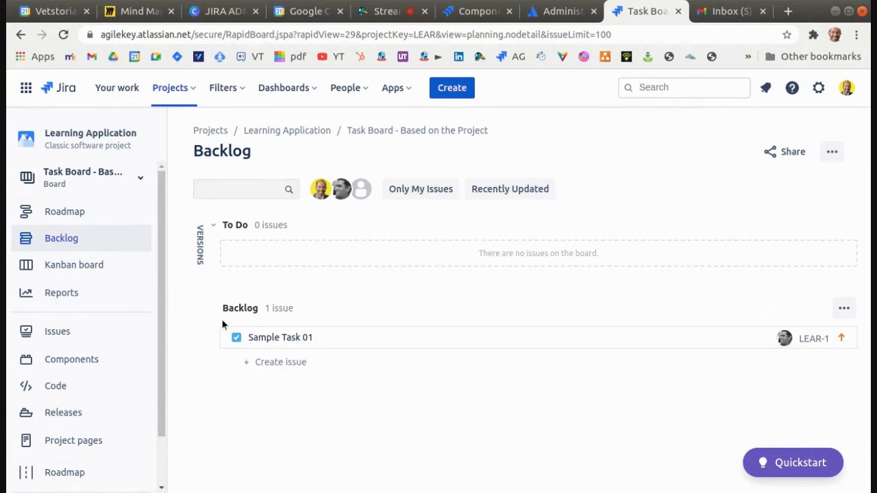
click(302, 337)
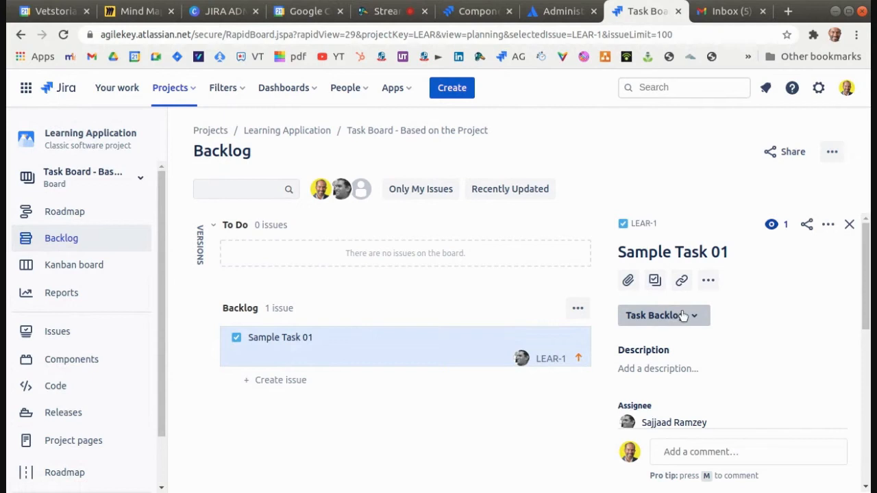
Reopen Sample Task 01's details in the backlog and move it to Prioritize with the Let's prioritize transition.
click(849, 224)
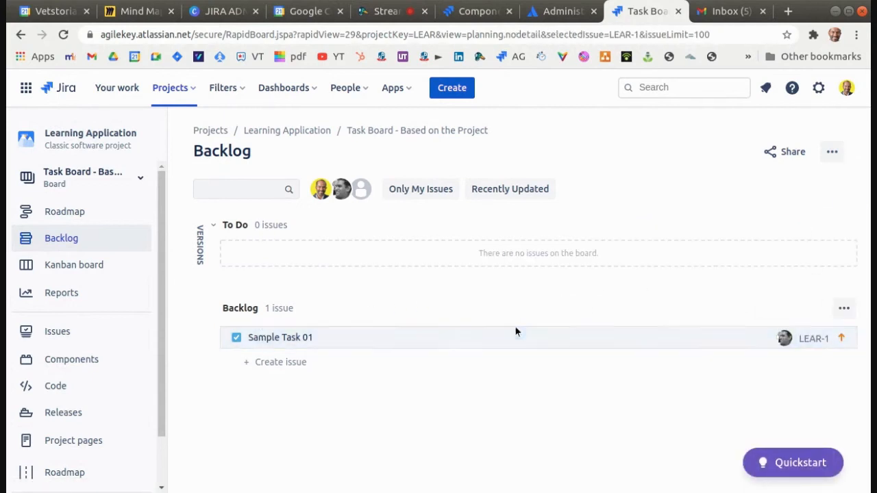
click(552, 340)
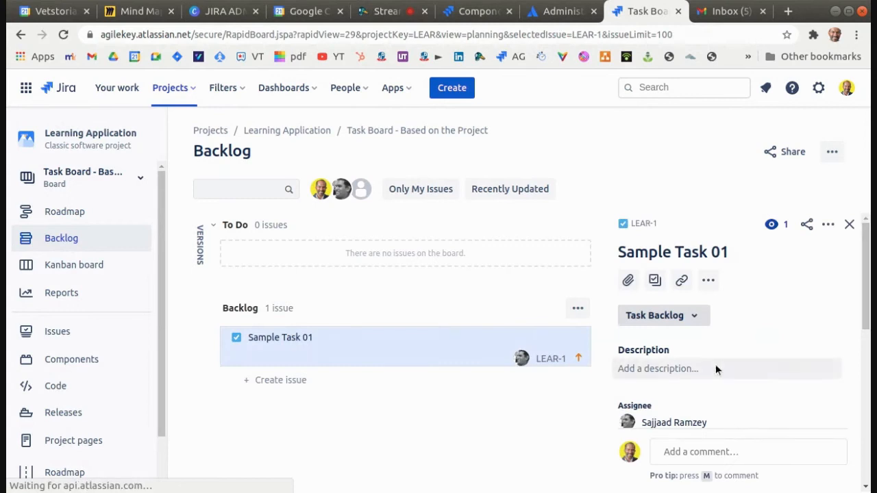
click(682, 315)
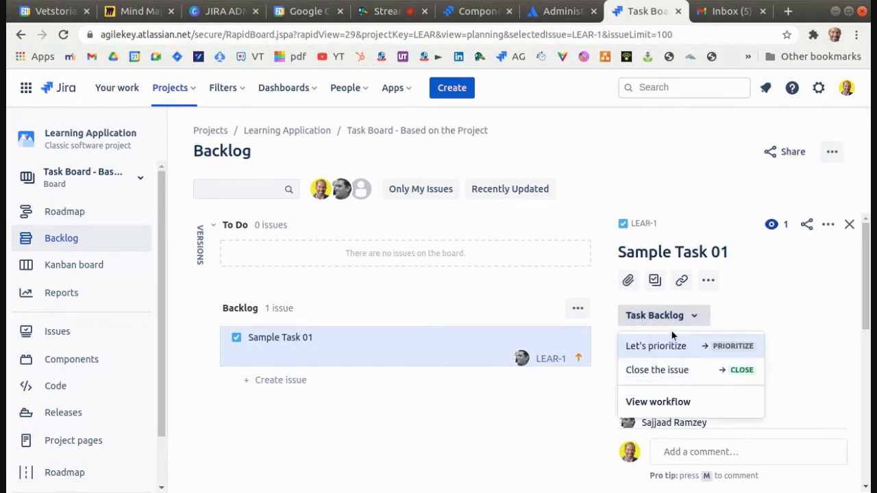
click(677, 346)
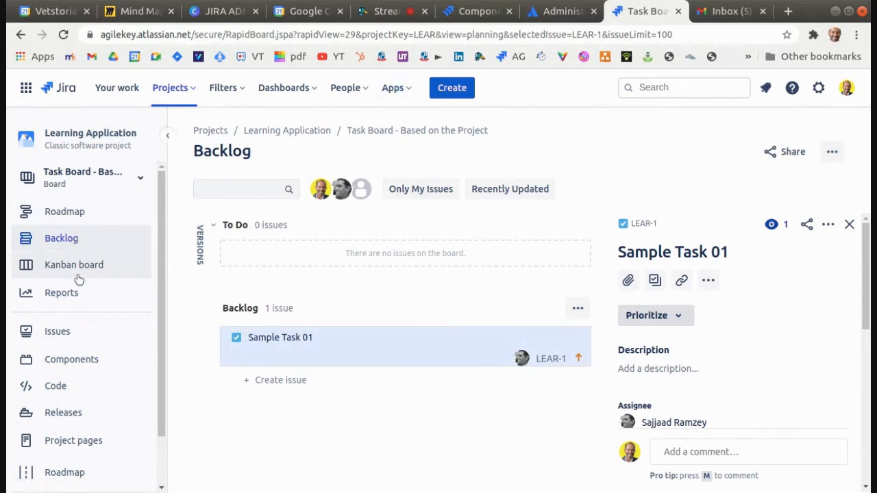
Reload the backlog page and open the project's Kanban board.
click(326, 34)
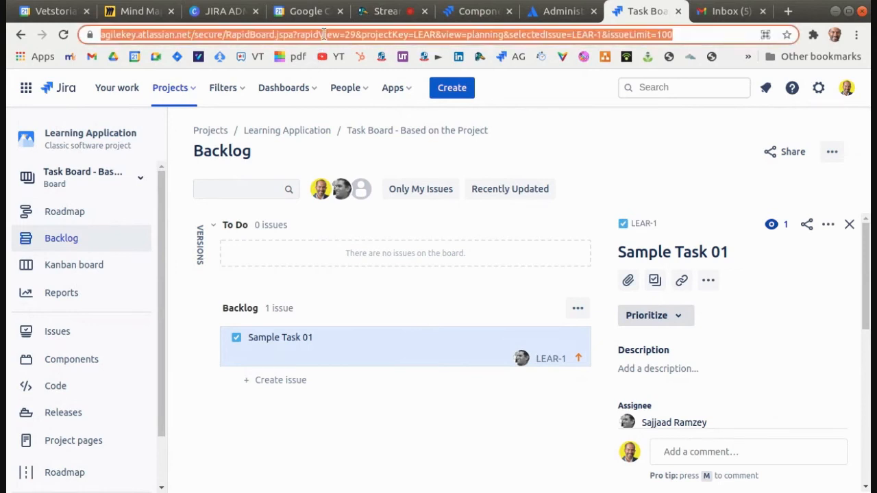
key(Return)
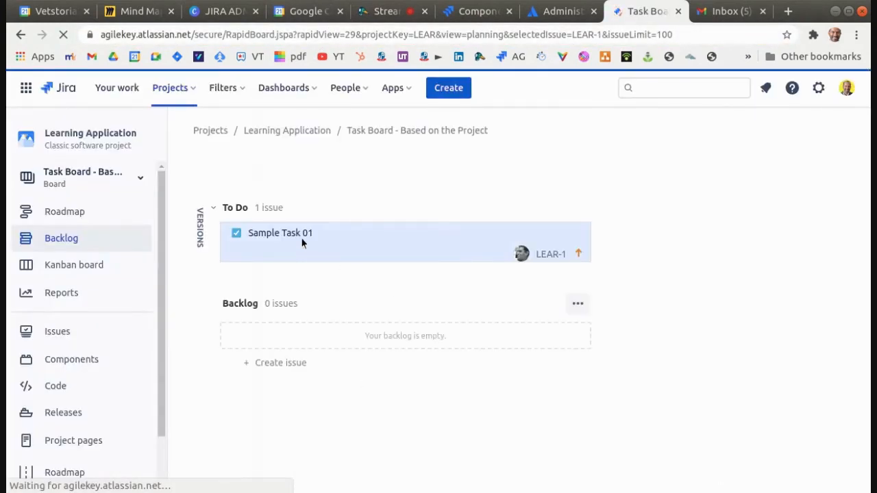
click(124, 266)
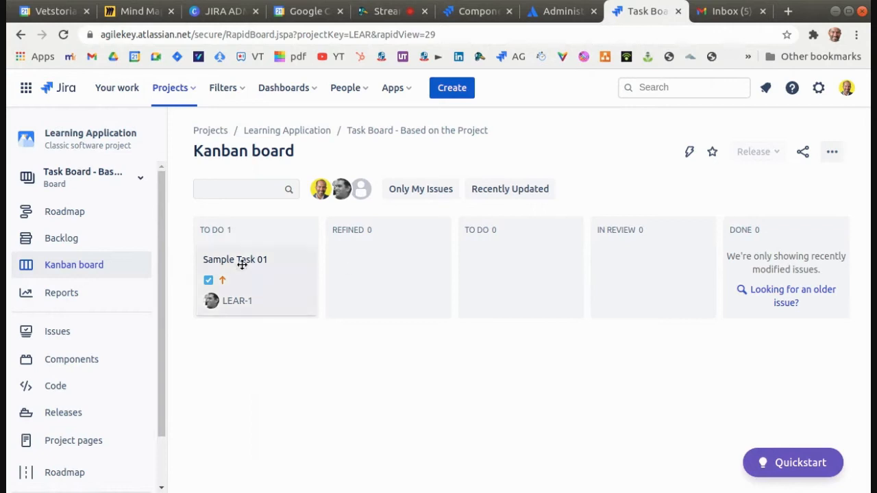
Switch to the StreamYard studio, add the waiting participant to the stream and start the camera.
click(387, 11)
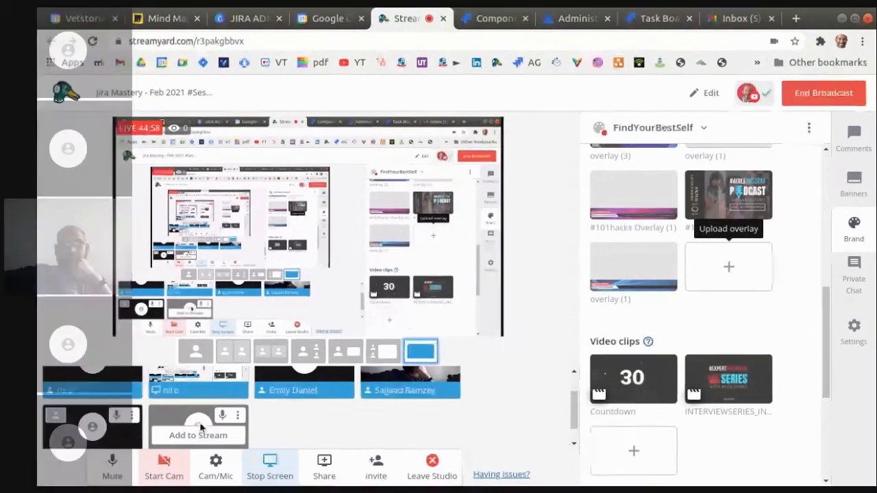
click(177, 438)
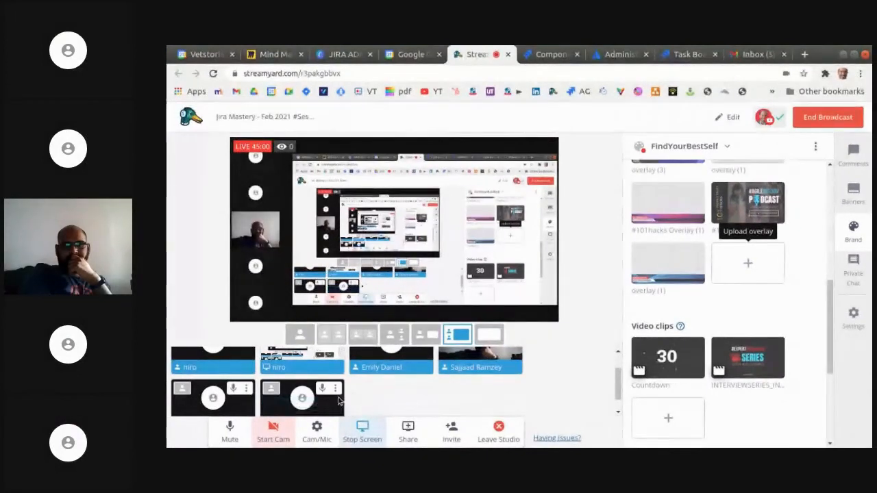
scroll(386, 406, down, 1)
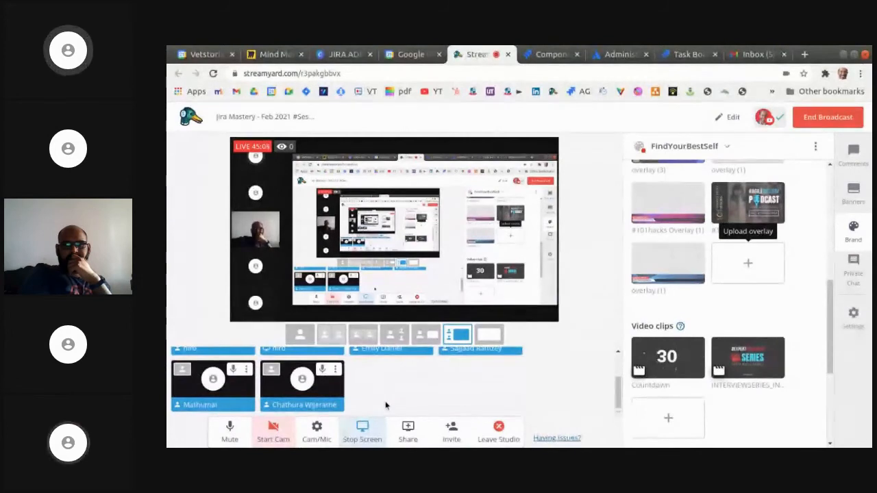
scroll(388, 380, up, 1)
scroll(388, 381, up, 1)
scroll(389, 378, down, 2)
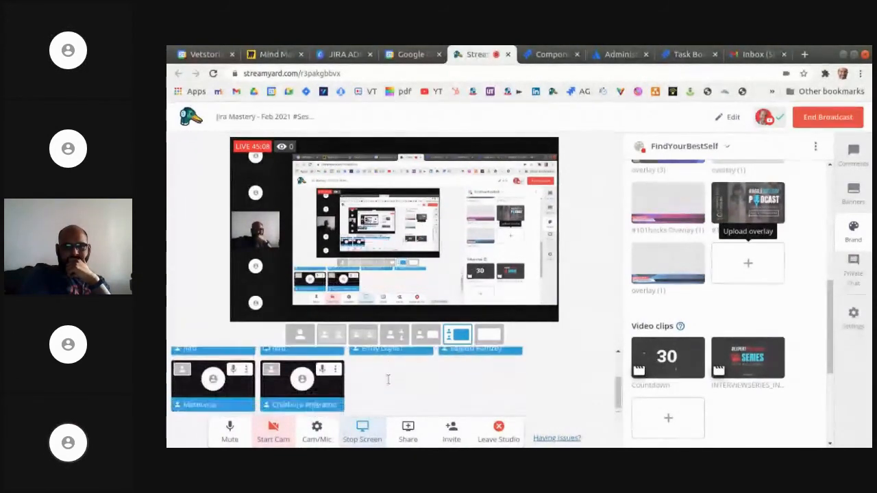
click(275, 436)
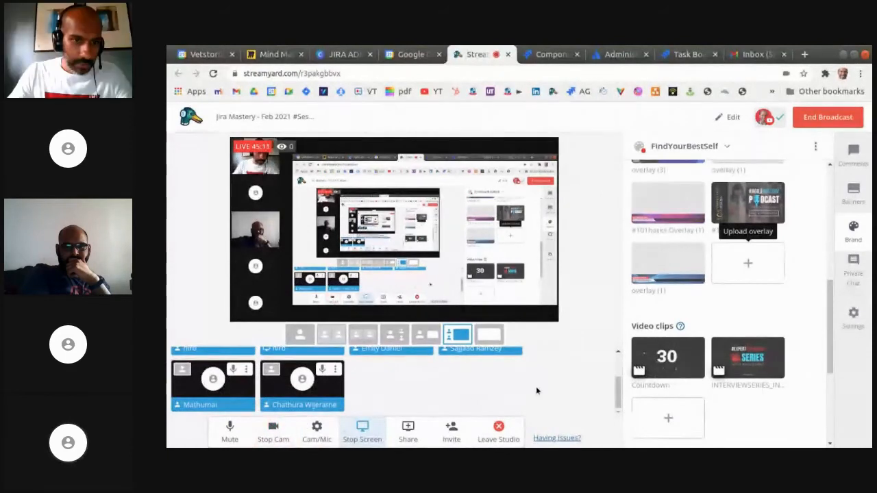
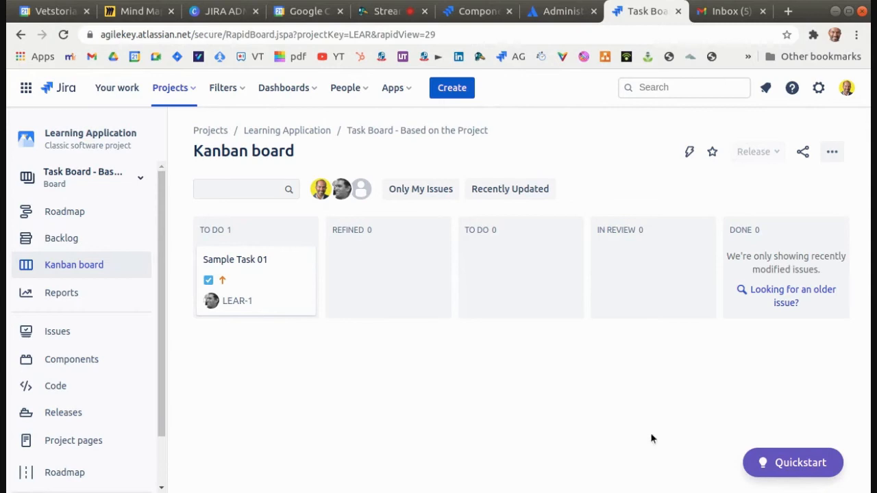
Open the settings of the Task Board - Based on the Project board in Jira.
click(832, 151)
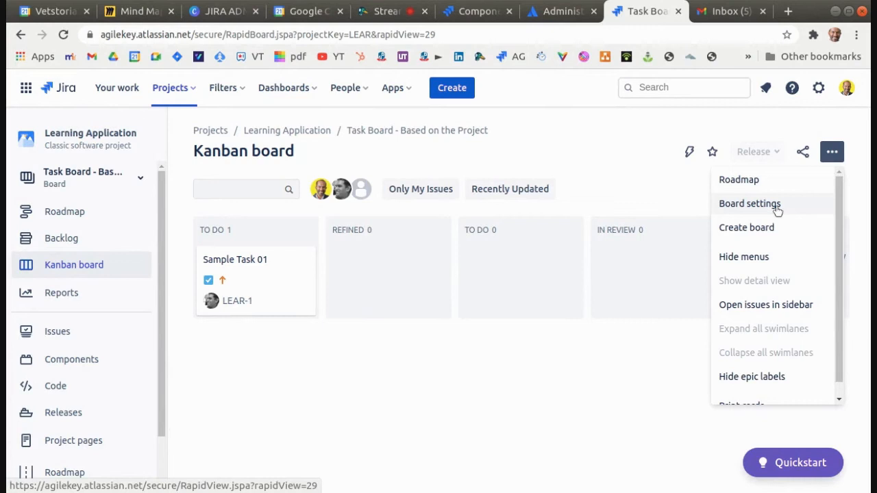
click(359, 340)
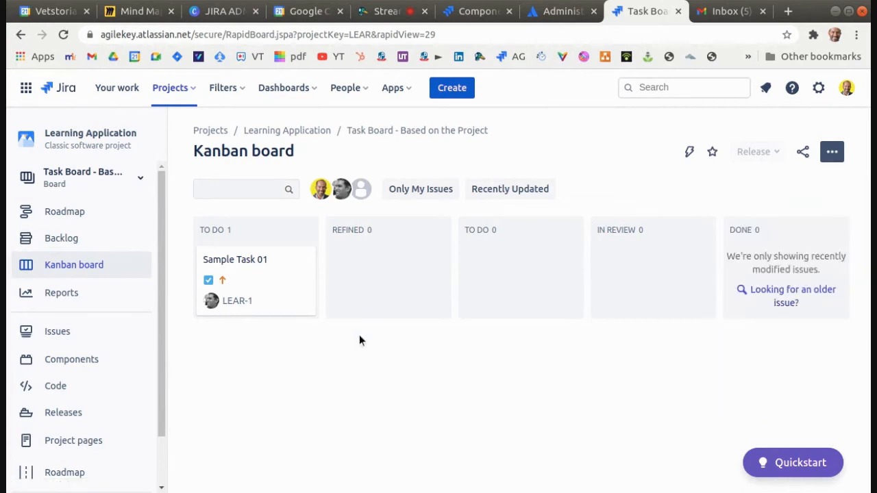
click(833, 153)
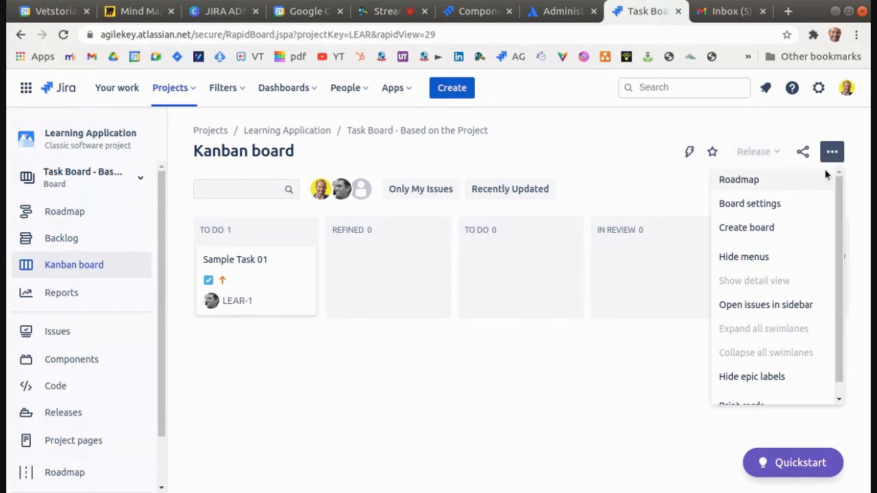
click(752, 206)
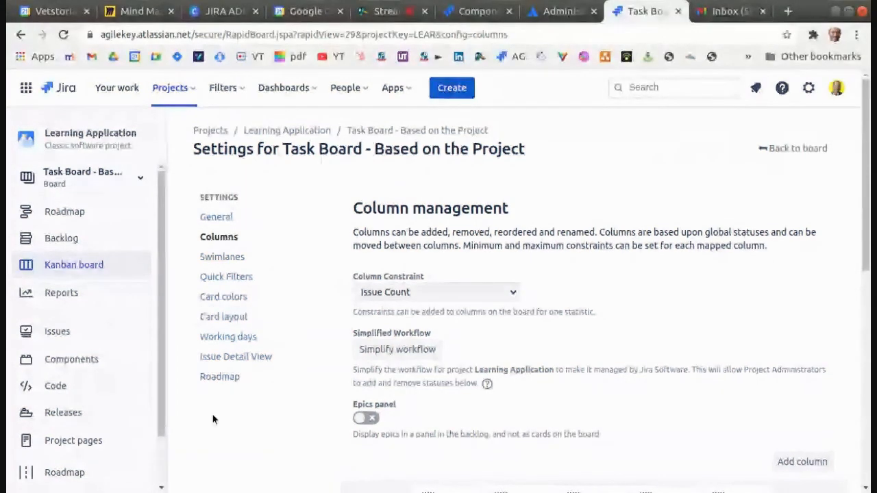
Review the board's General, Columns, Swimlanes, Quick Filters, Card colors, Card layout and Working days settings.
click(218, 218)
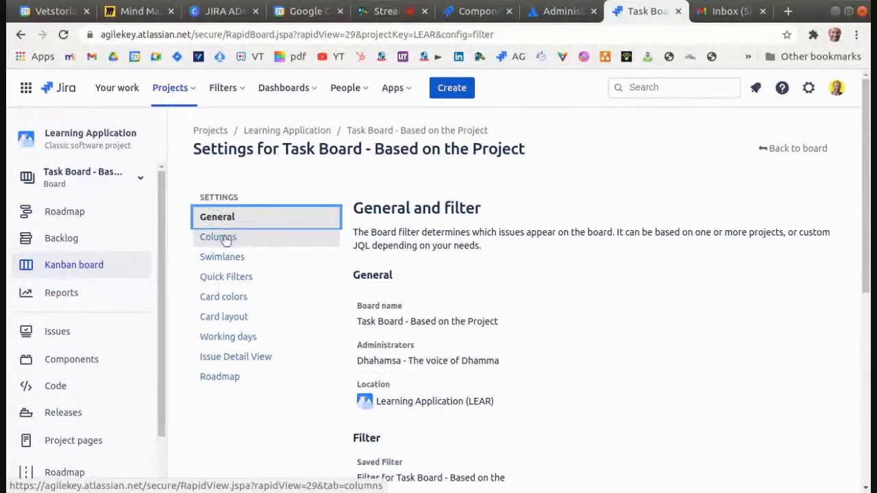
click(226, 239)
click(227, 260)
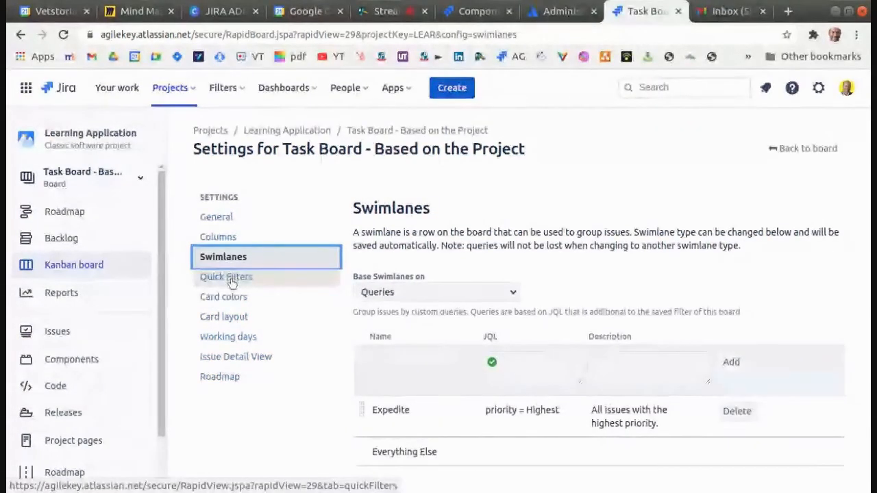
click(231, 278)
click(233, 298)
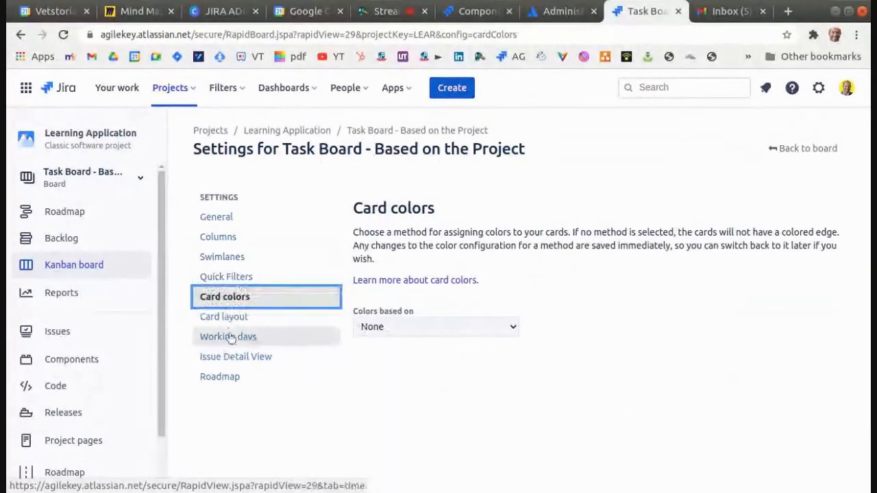
click(228, 322)
click(218, 336)
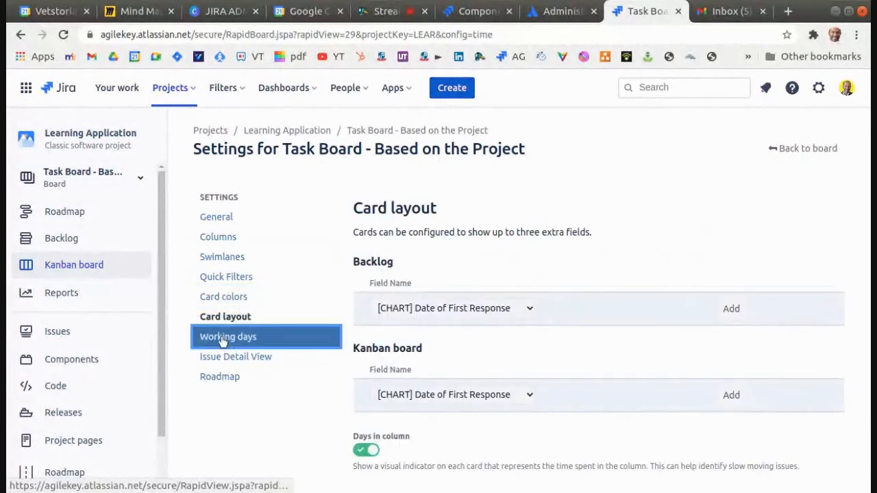
scroll(548, 370, down, 4)
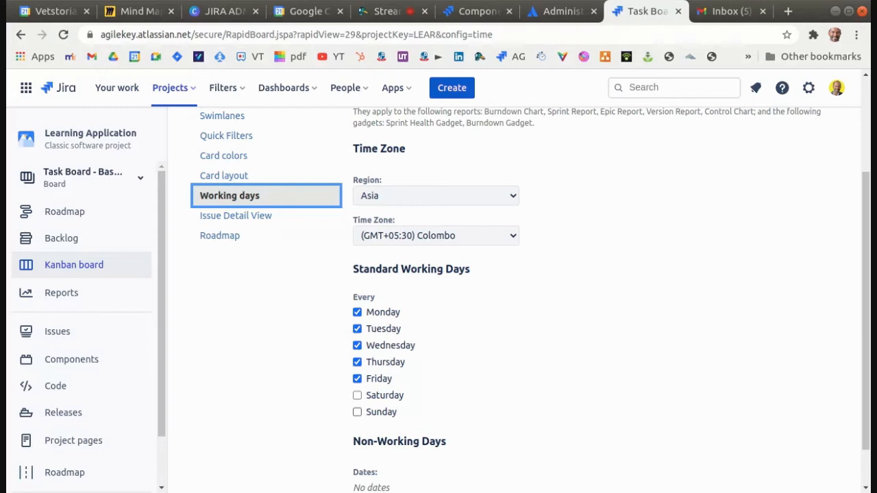
Review the board's Issue Detail View fields and its Roadmap settings.
click(247, 217)
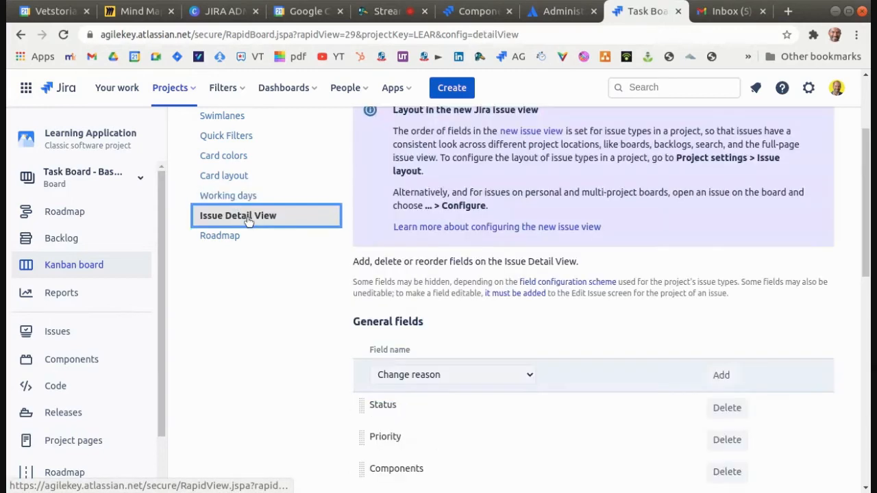
scroll(321, 274, down, 5)
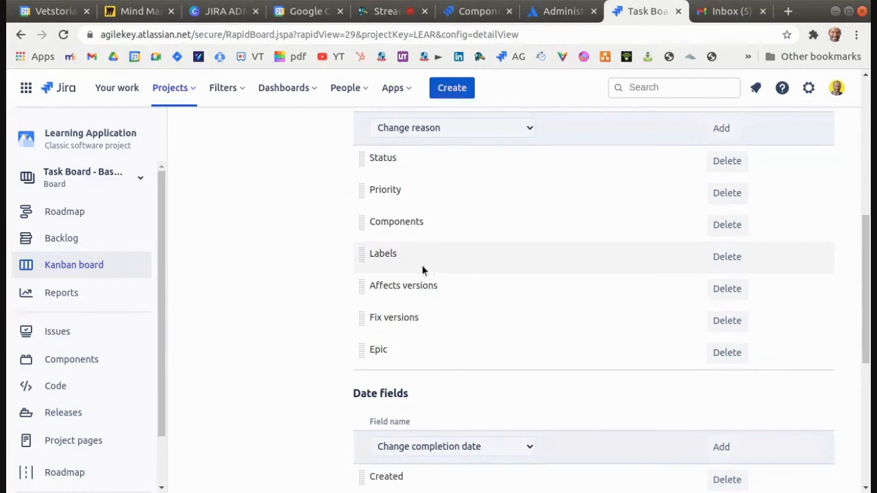
scroll(418, 246, down, 3)
scroll(414, 226, up, 10)
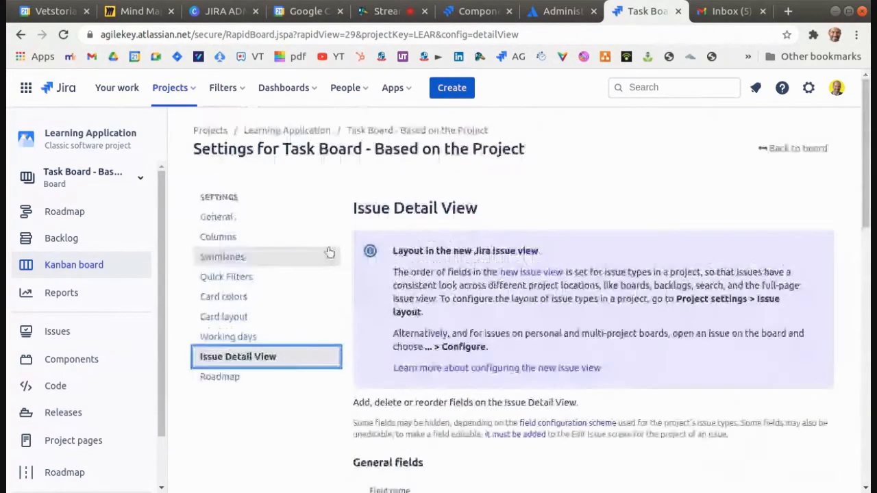
click(232, 379)
scroll(253, 342, down, 1)
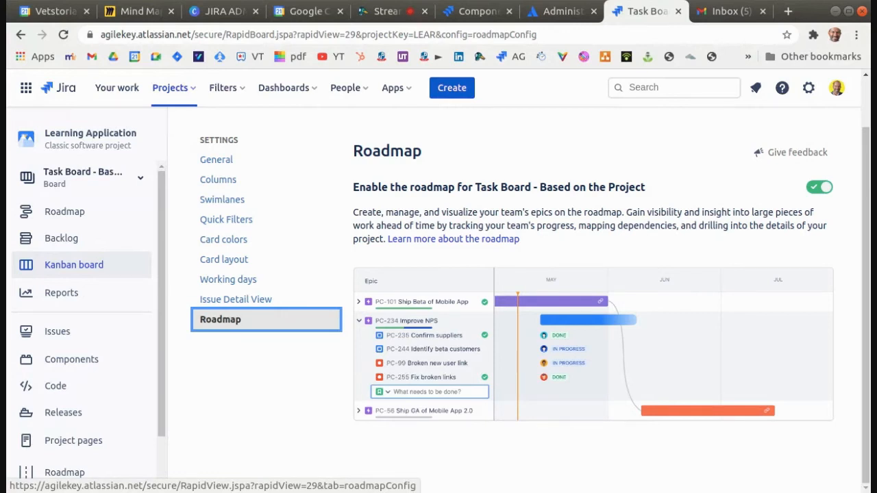
scroll(266, 225, up, 1)
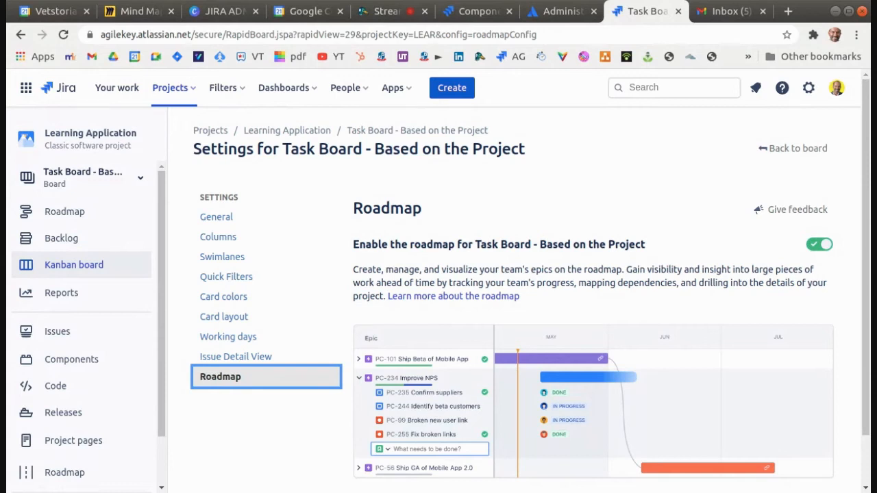
Return to the Kanban board and widen the project sidebar slightly so more of the board name fits.
click(822, 149)
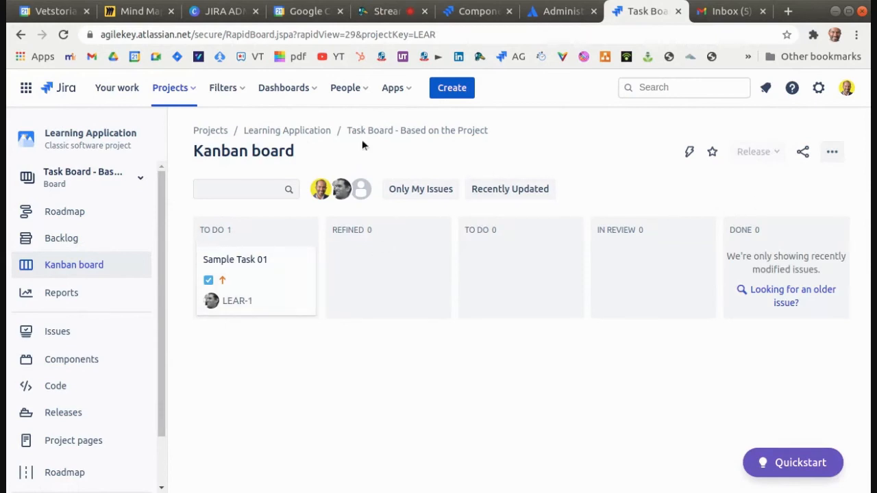
click(142, 179)
drag(166, 202, 259, 206)
click(156, 185)
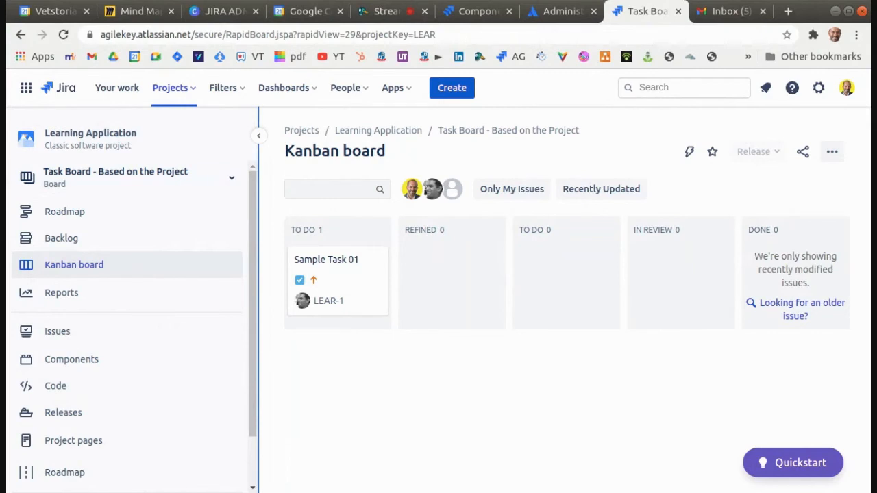
drag(258, 457, 204, 440)
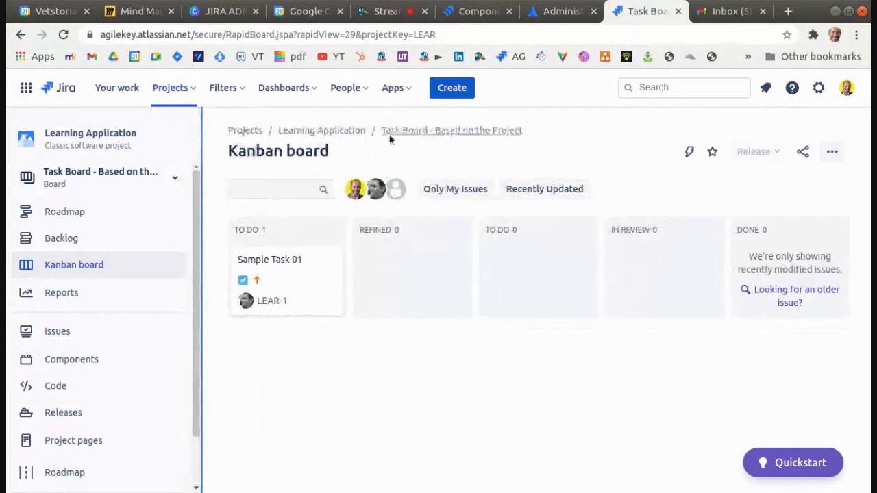
Open the advanced issue search and restrict it to the Learning Application (LEAR) project.
click(231, 92)
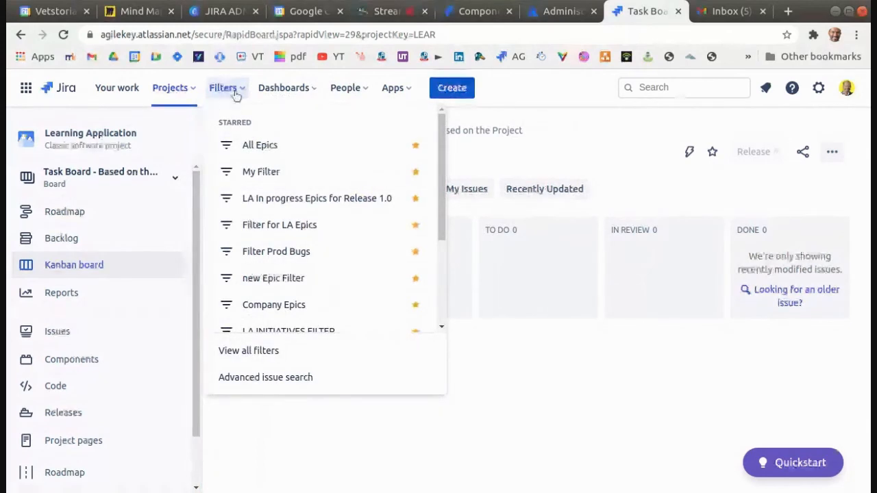
click(266, 378)
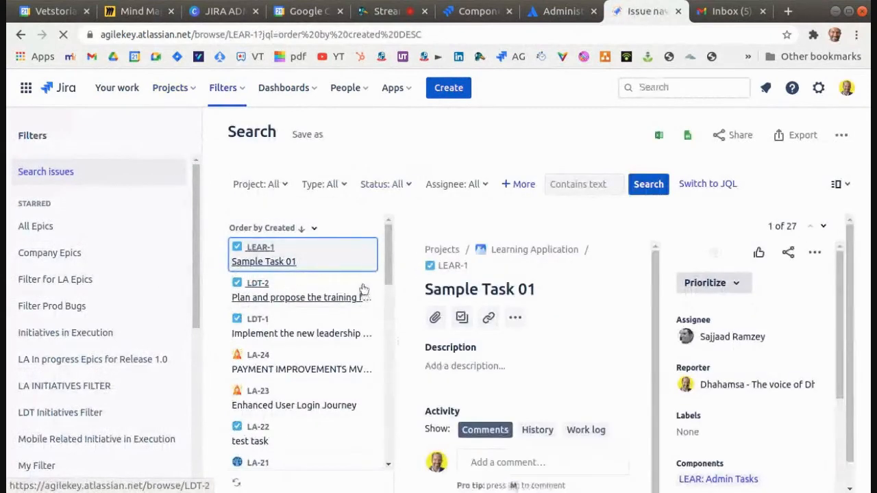
click(272, 189)
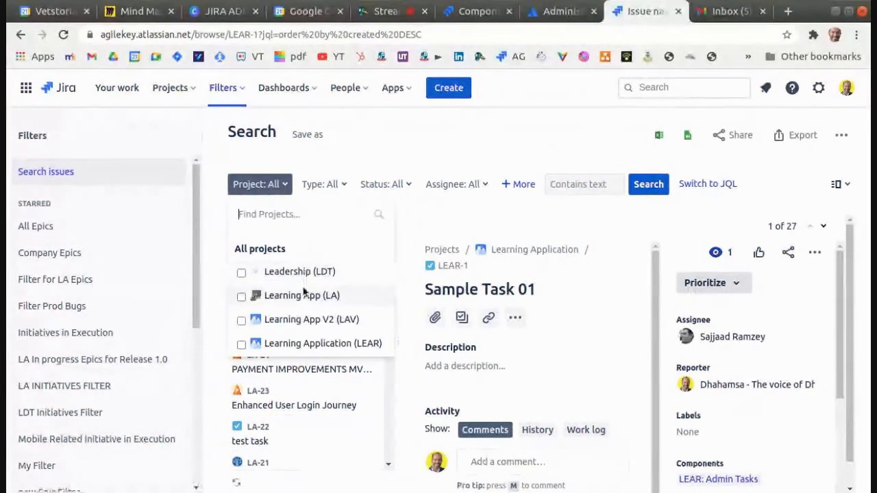
click(304, 344)
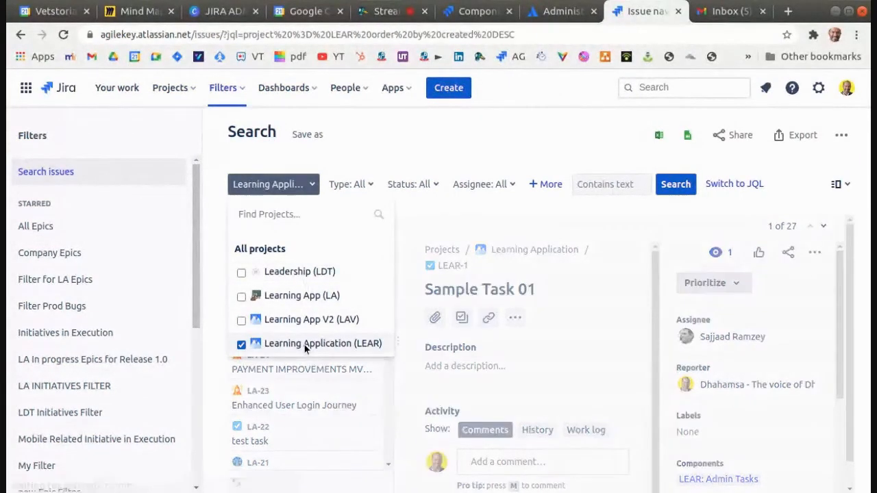
click(512, 212)
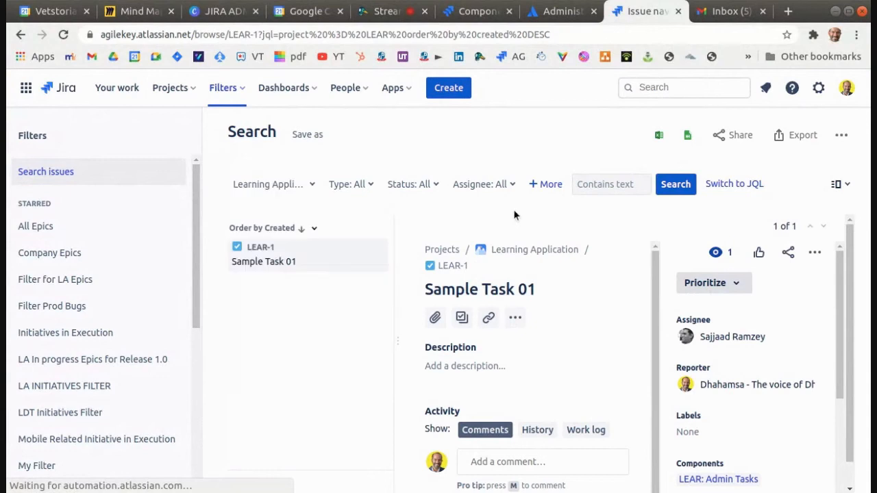
Narrow the Learning Application issue search to the Task issue type.
click(357, 185)
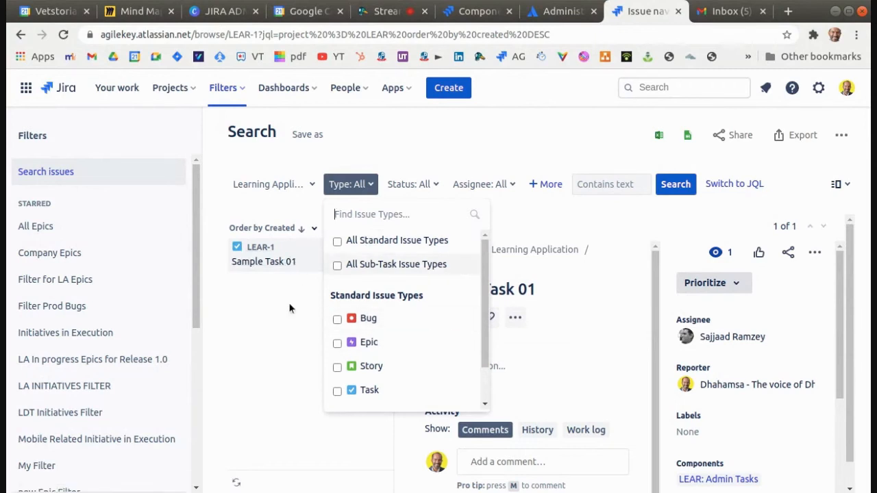
click(340, 392)
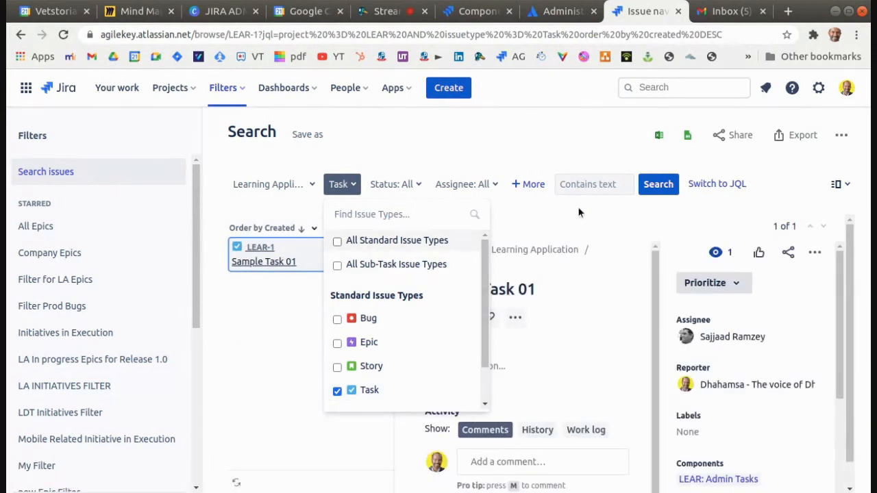
click(561, 215)
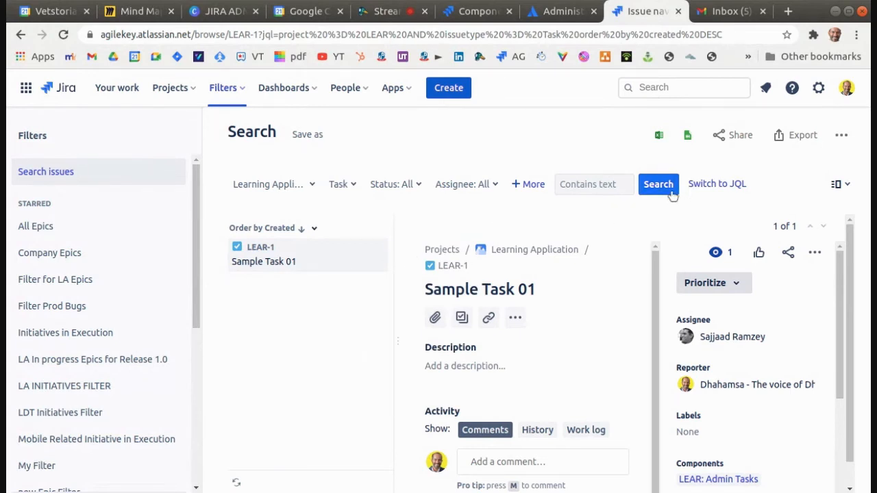
Save the current issue search as a filter named "Filter for LEAR Tasks".
click(320, 138)
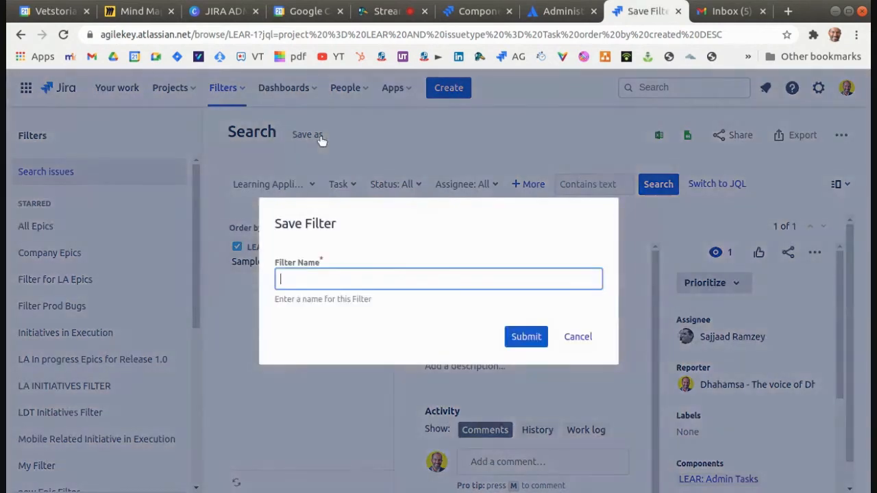
text(F)
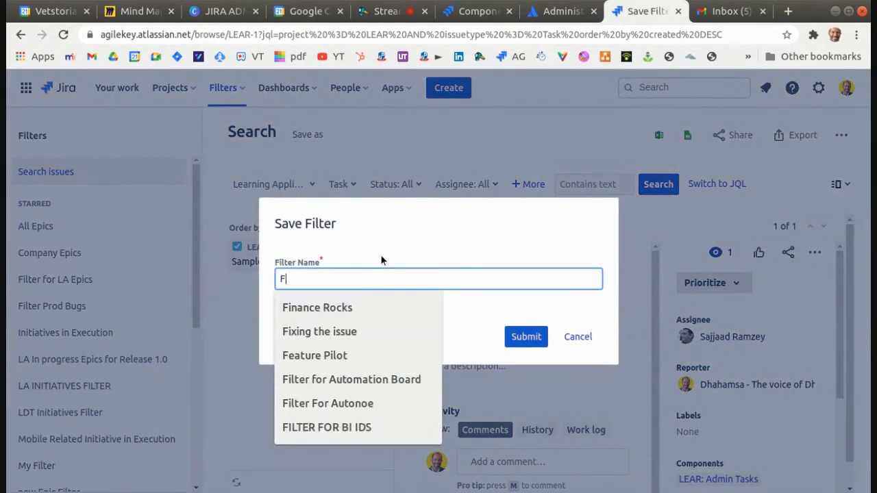
text(ilter for )
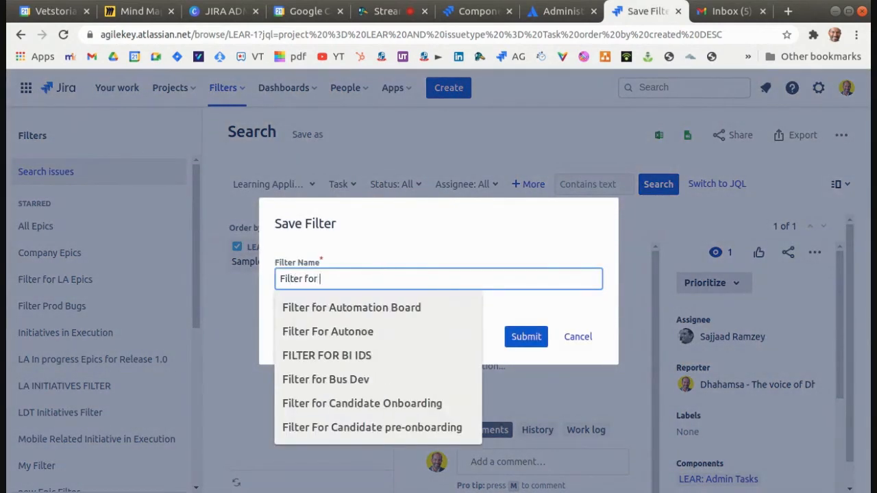
text(LEAR)
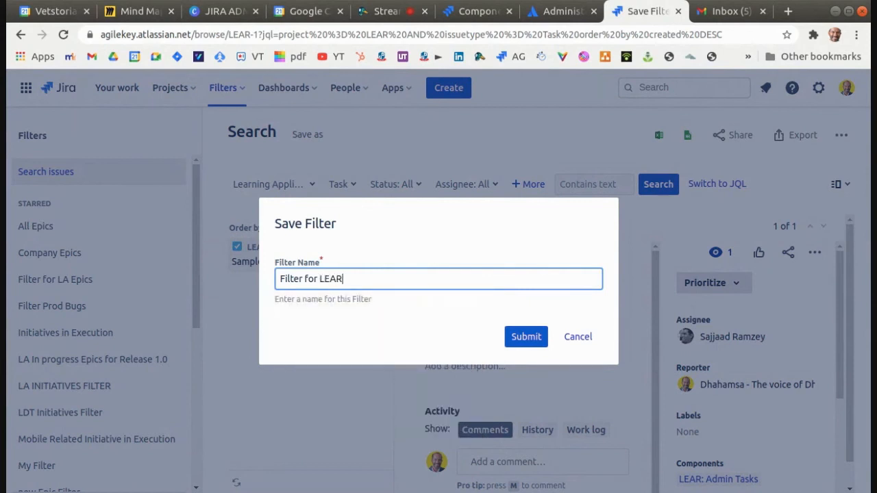
text( Tasks)
click(538, 340)
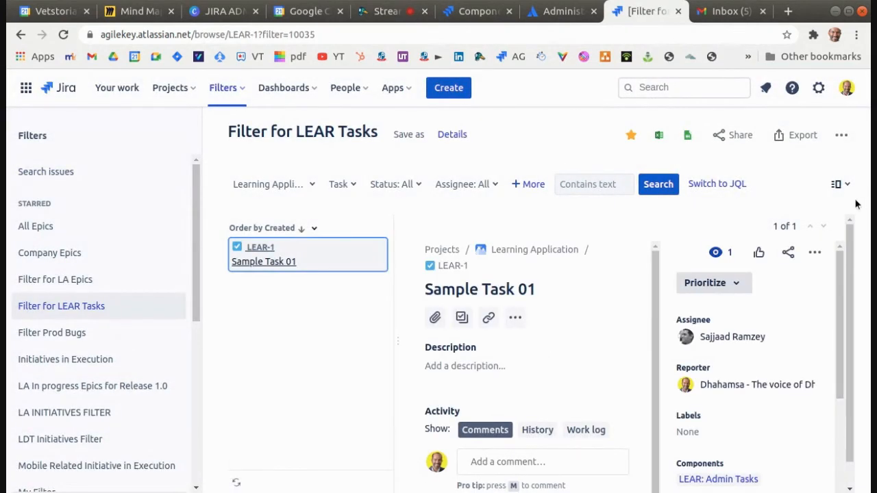
Return to the Learning Application project and start creating a Kanban board from an existing saved filter.
click(177, 88)
click(236, 215)
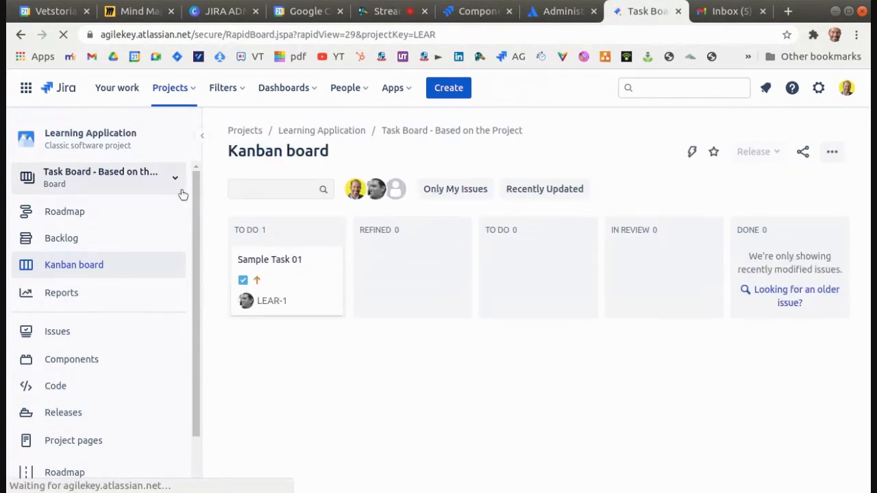
click(160, 181)
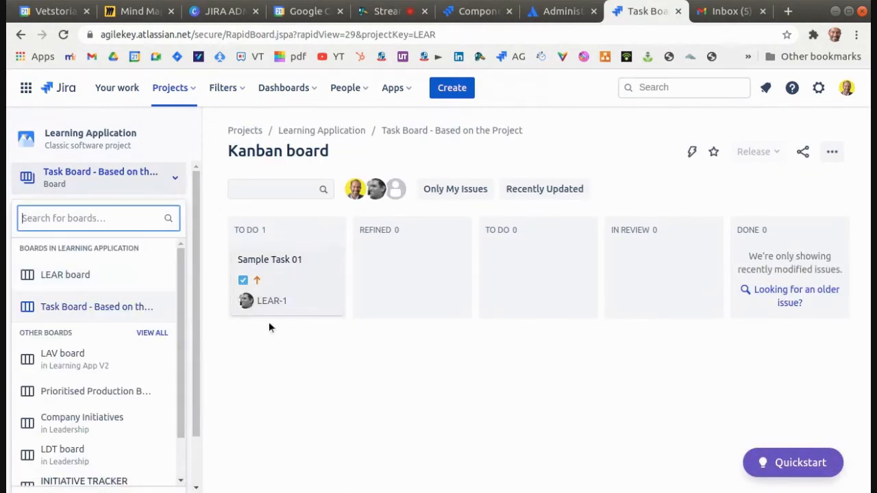
key(ctrl+minus)
key(ctrl+minus)
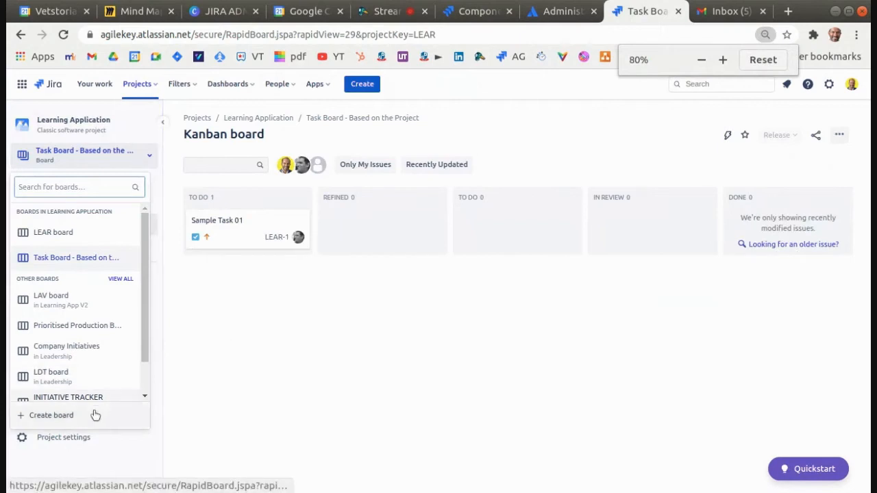
click(62, 414)
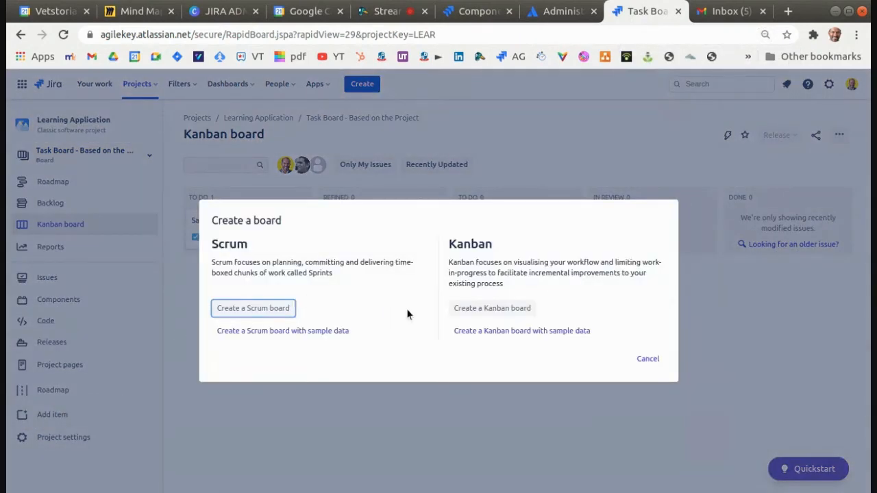
key(ctrl+0)
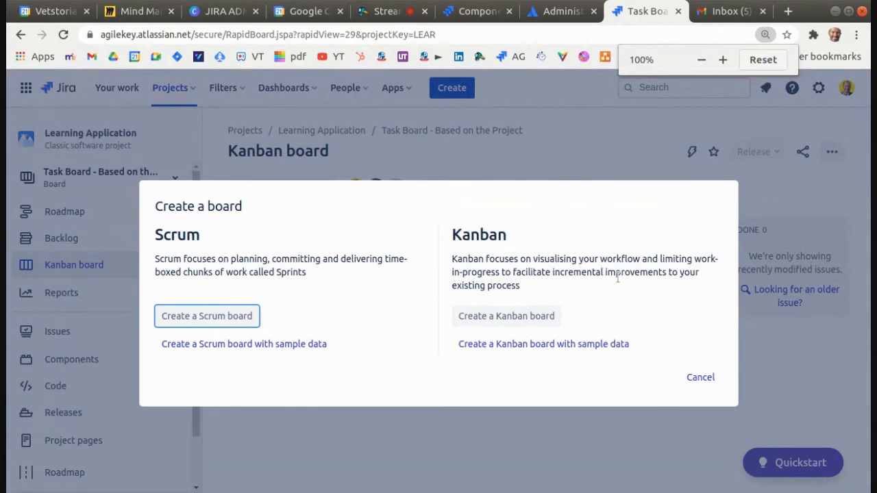
click(507, 318)
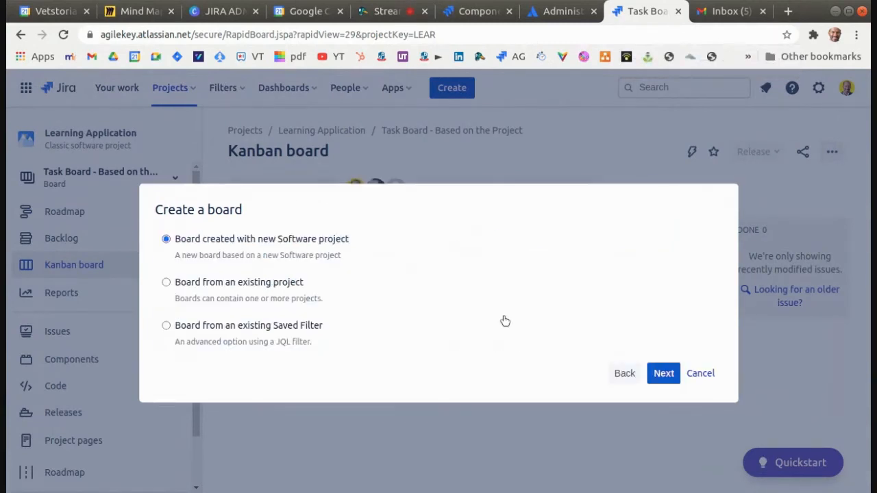
click(213, 327)
click(665, 374)
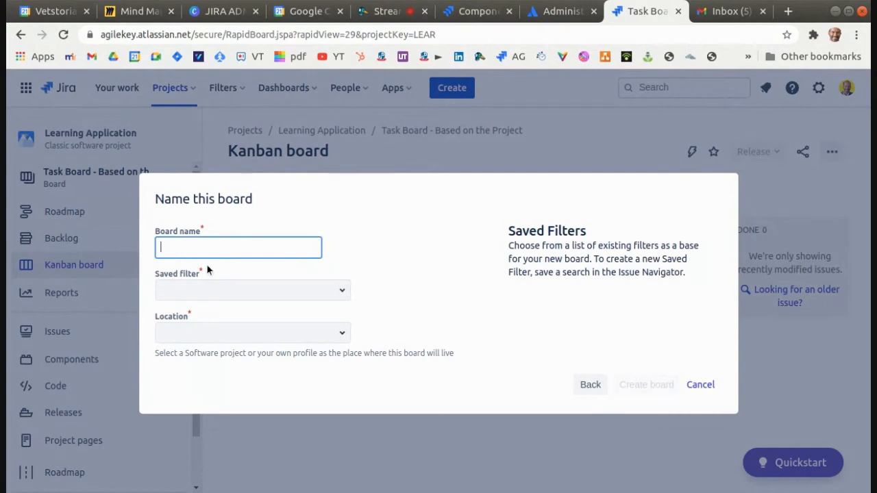
Name the new board "LEAR Tasks - Based on a Query".
text(LEA)
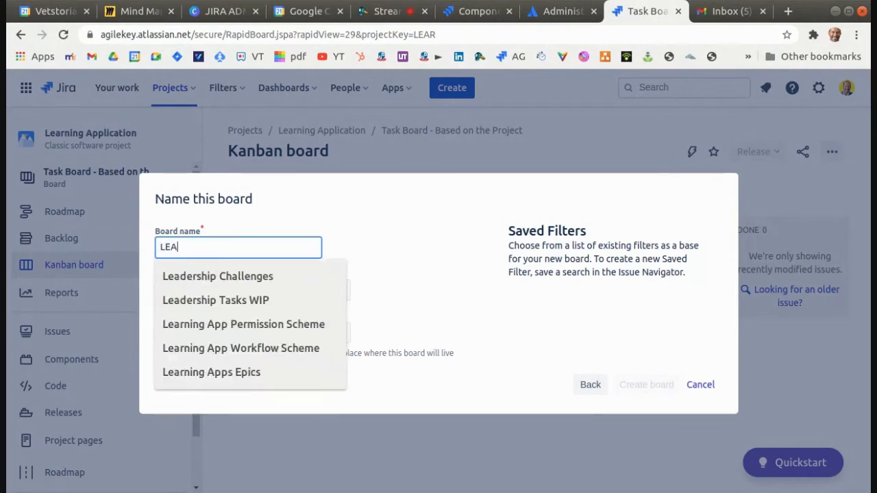
text(R Task)
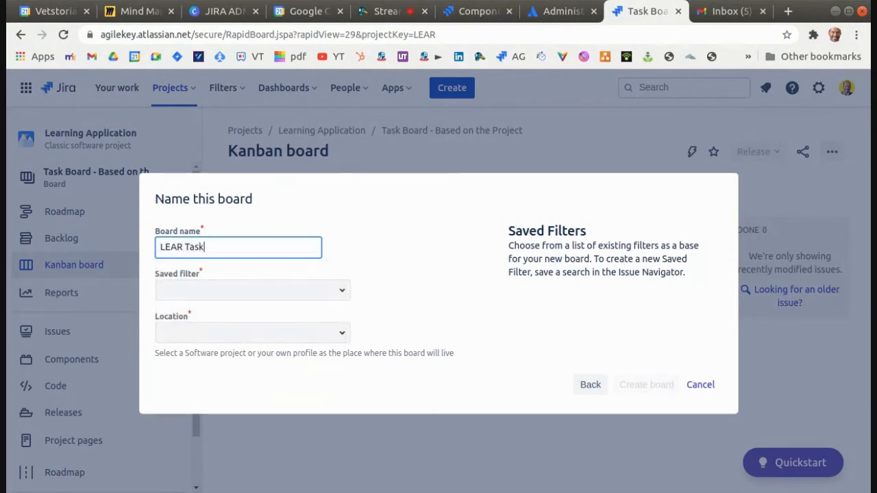
text(s - Based on a Que)
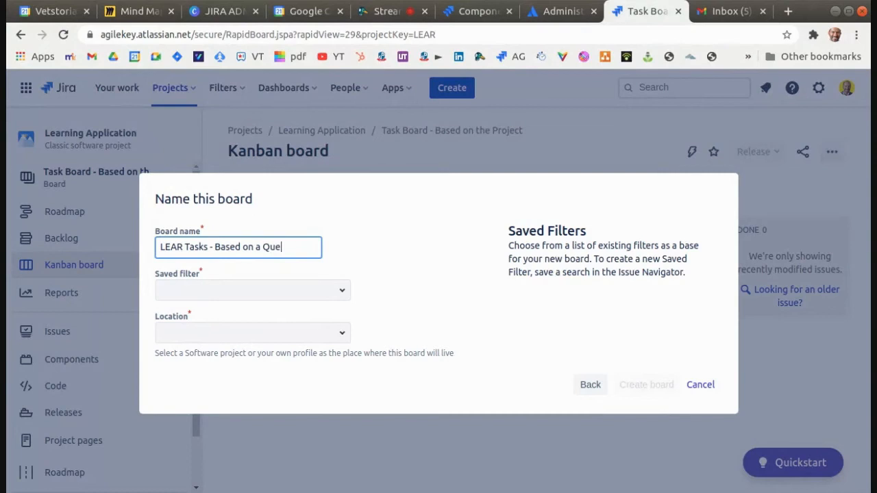
text(ry)
Base the new board on Filter for LEAR Tasks and create it in the Learning Application (LEAR) project.
click(251, 284)
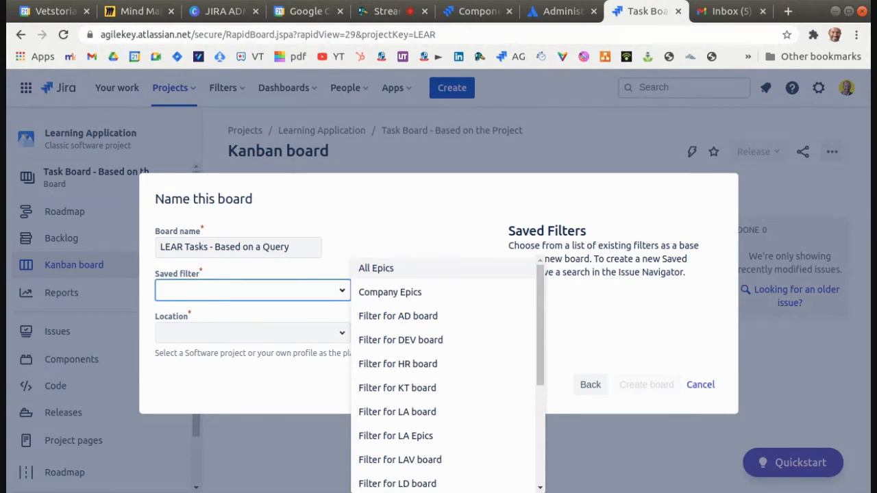
text(lear)
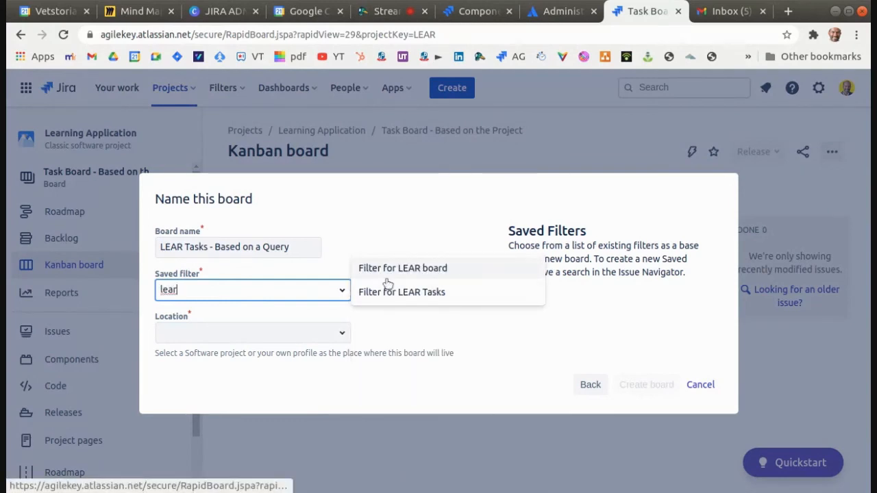
click(405, 302)
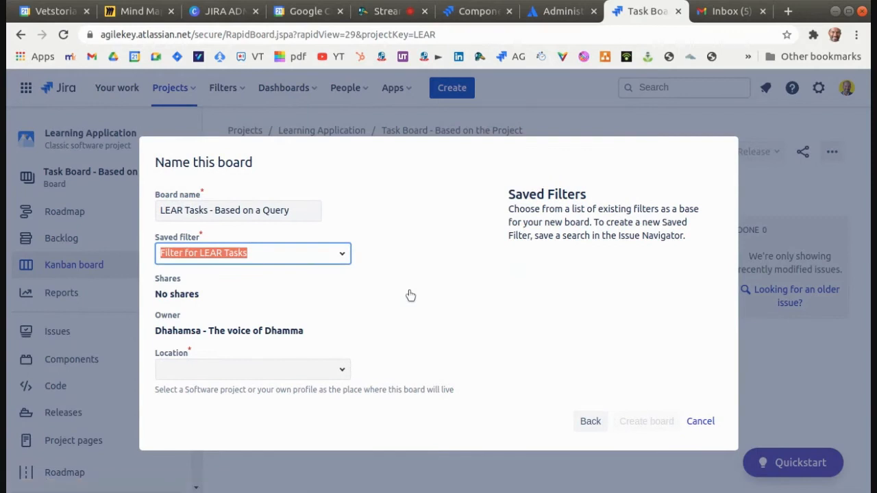
click(339, 368)
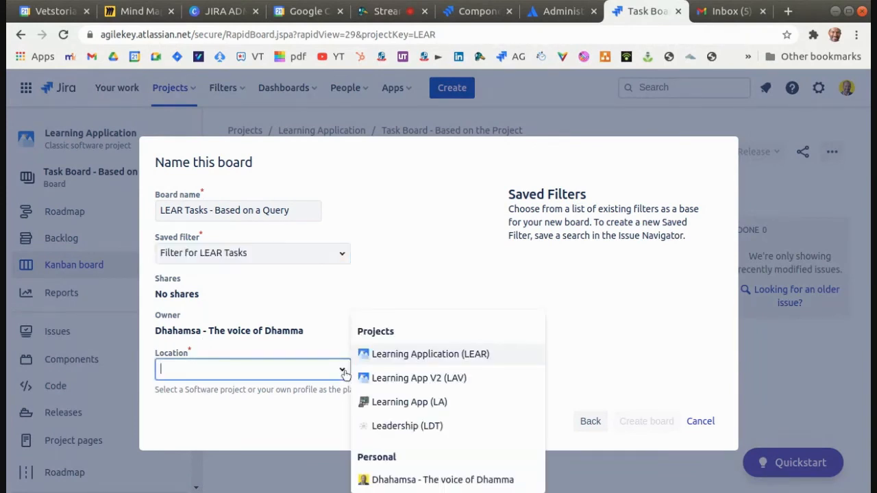
click(421, 355)
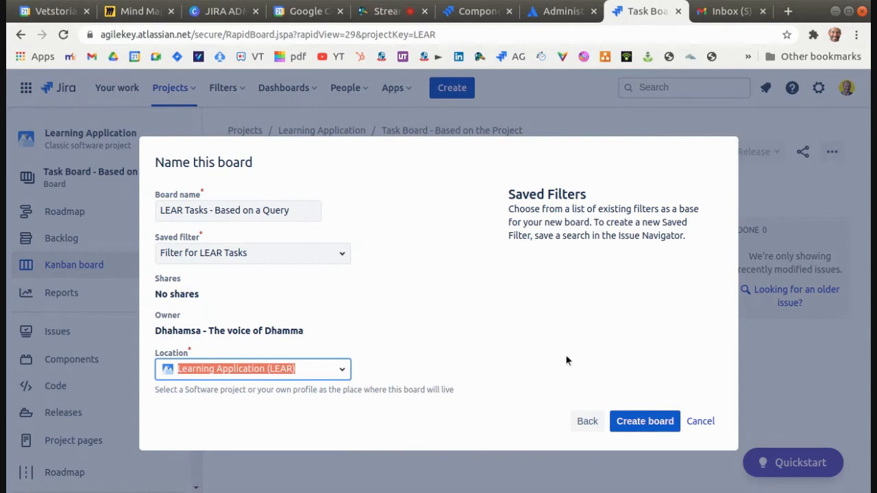
click(642, 426)
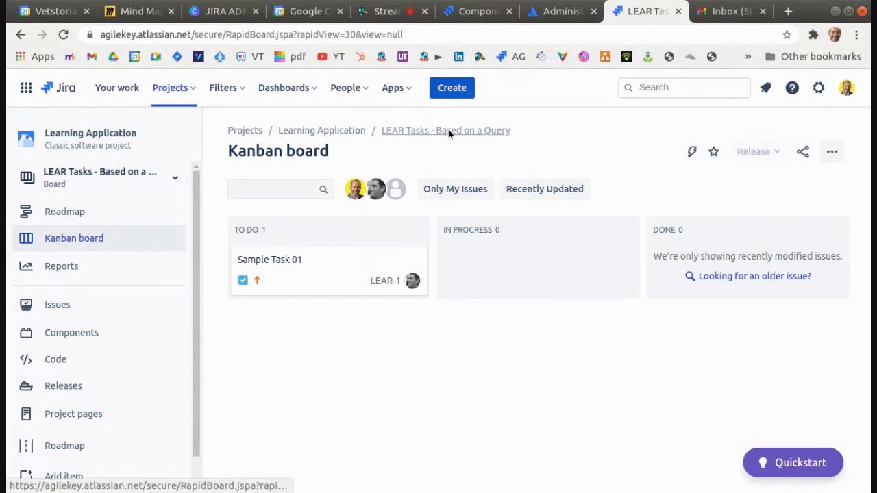
Open the list of all filters in a separate browser tab and search it for "lear".
click(225, 88)
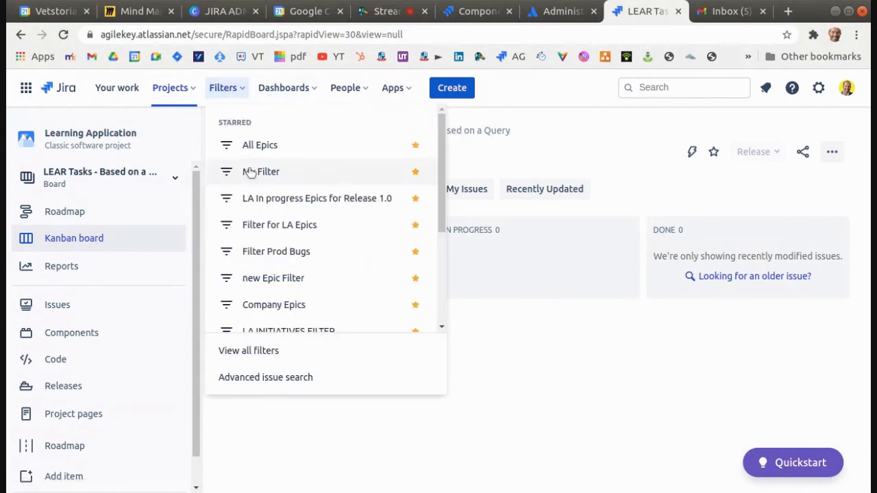
middle_click(287, 353)
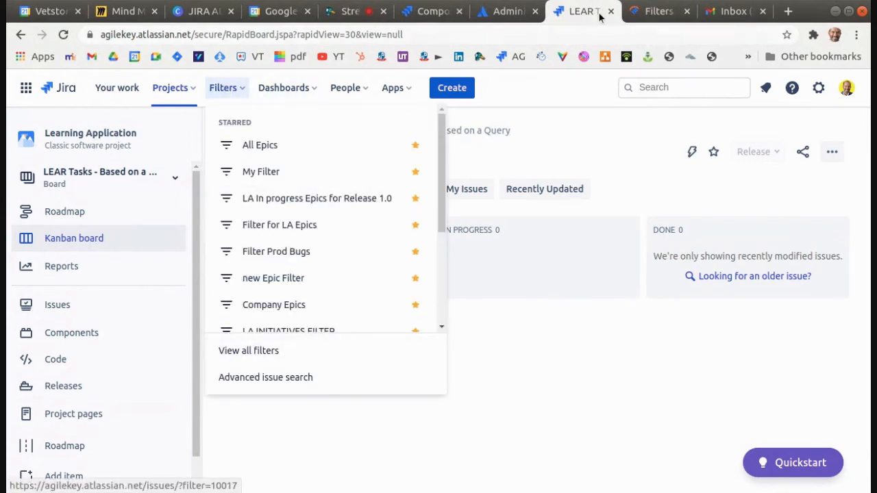
click(637, 13)
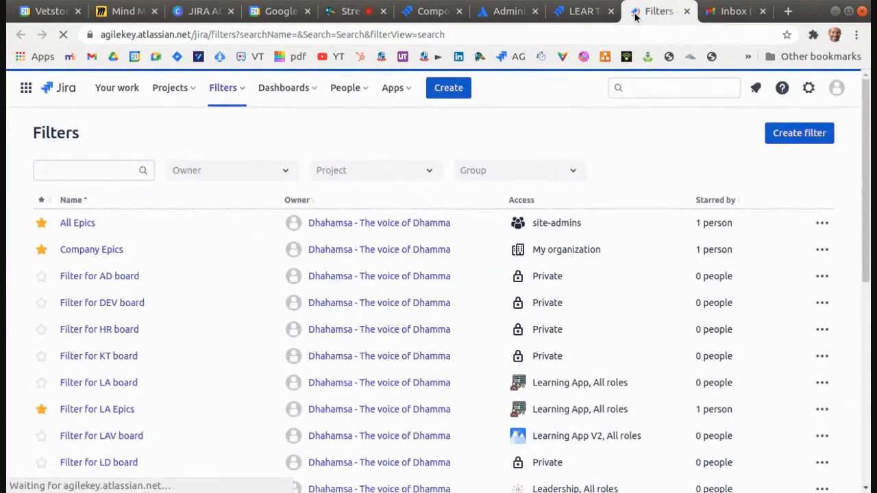
click(109, 170)
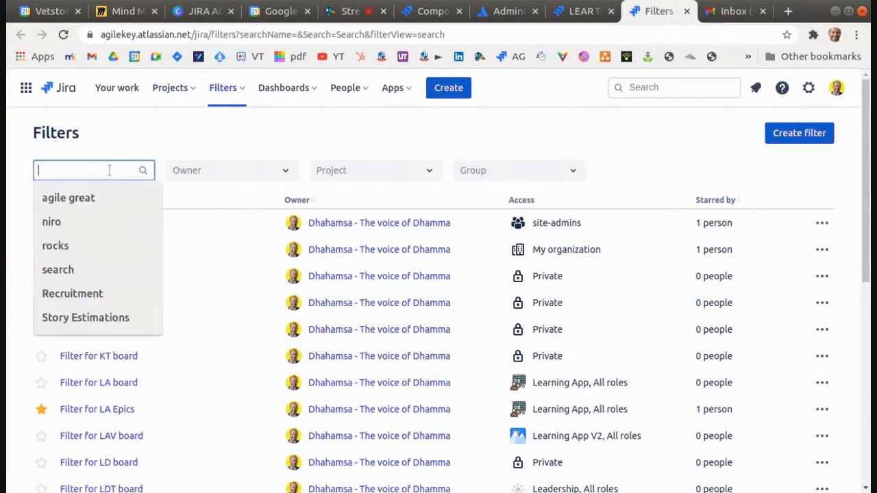
text(lear)
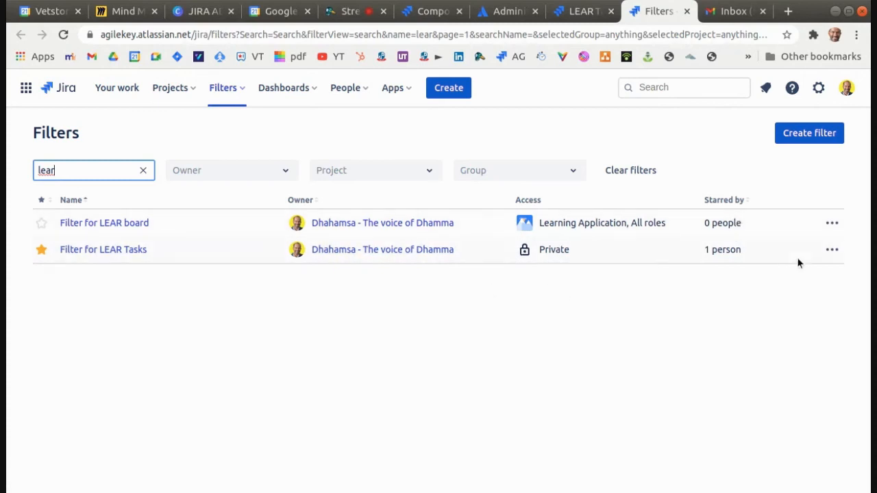
Open Filter for LEAR Tasks for editing and examine its Project, Group and My organization access options.
click(832, 250)
click(766, 322)
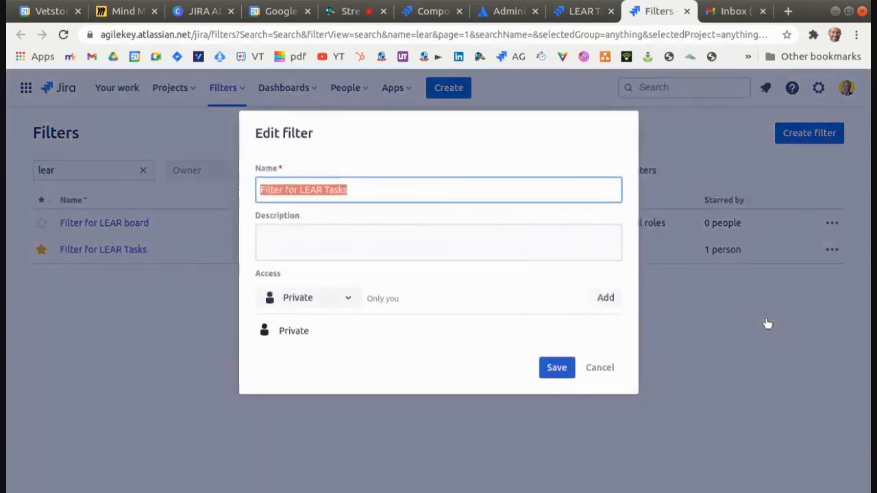
click(336, 296)
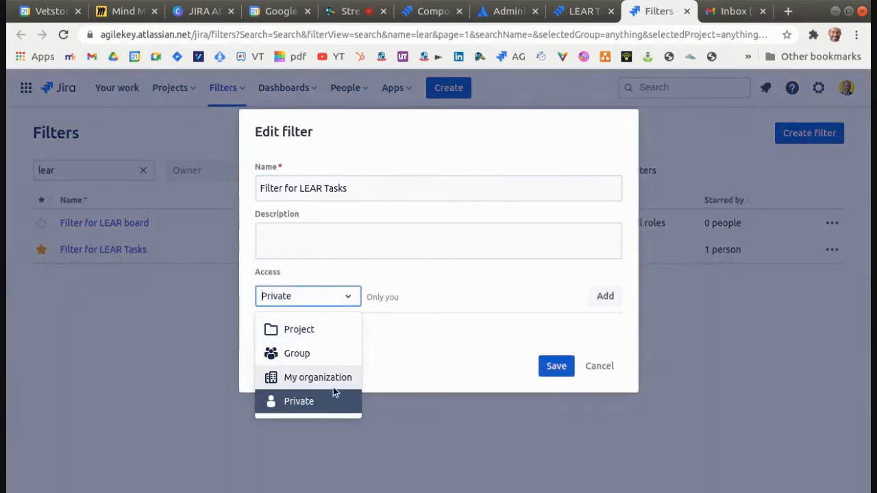
click(314, 330)
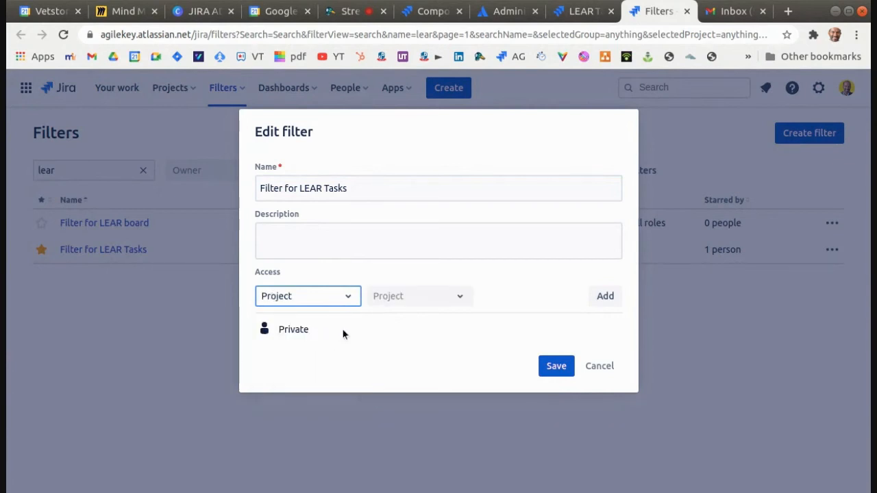
click(418, 302)
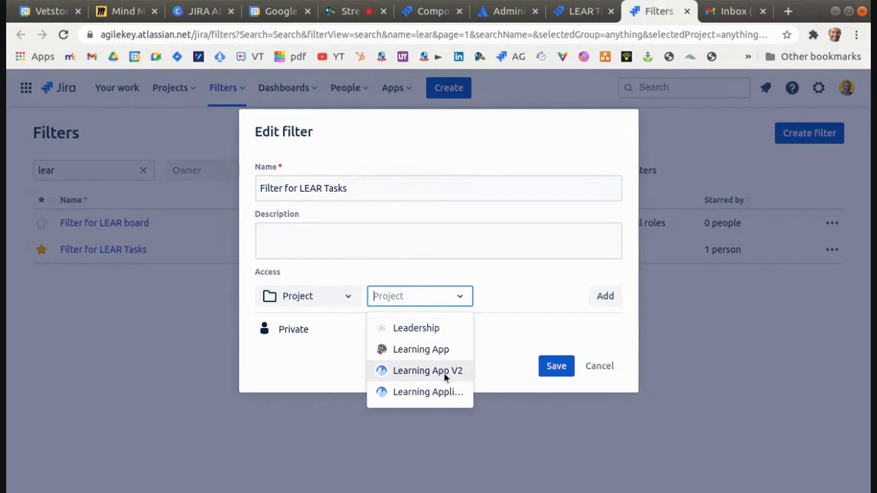
click(318, 299)
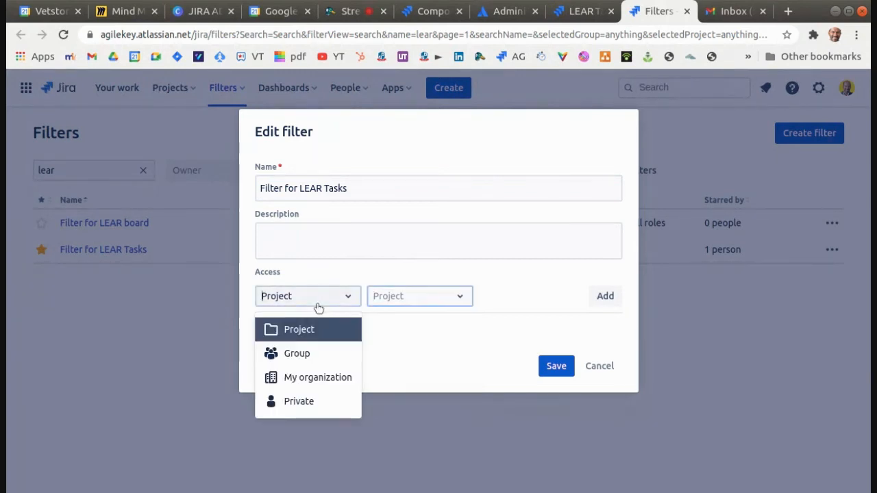
click(307, 358)
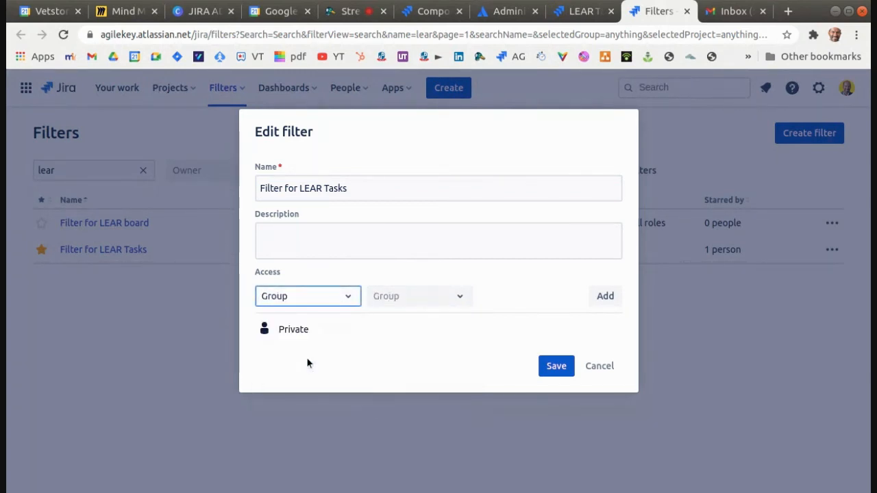
click(401, 300)
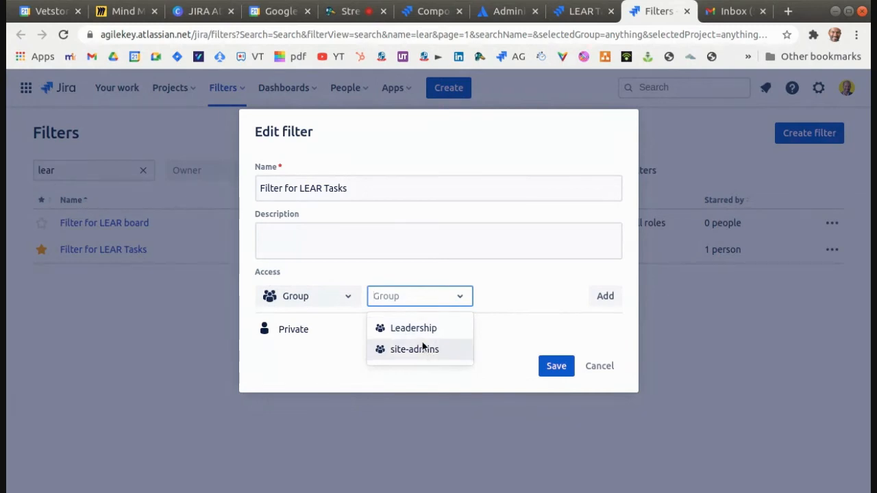
click(344, 305)
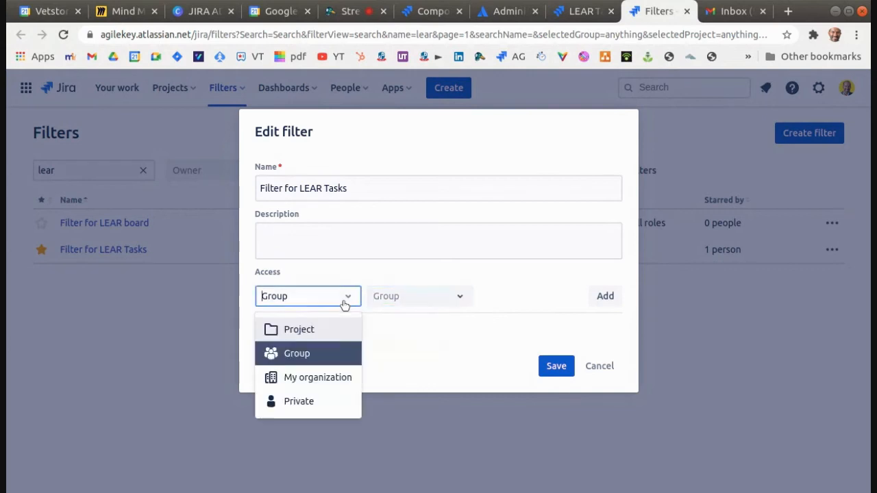
click(313, 378)
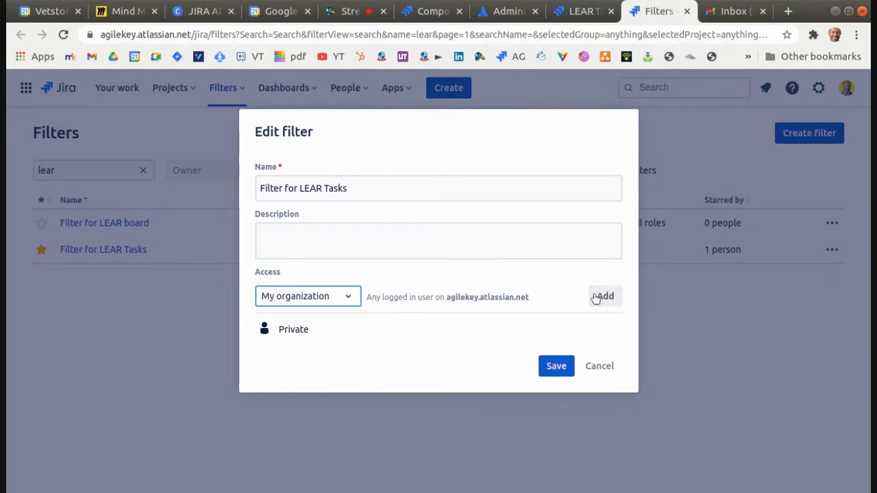
click(338, 292)
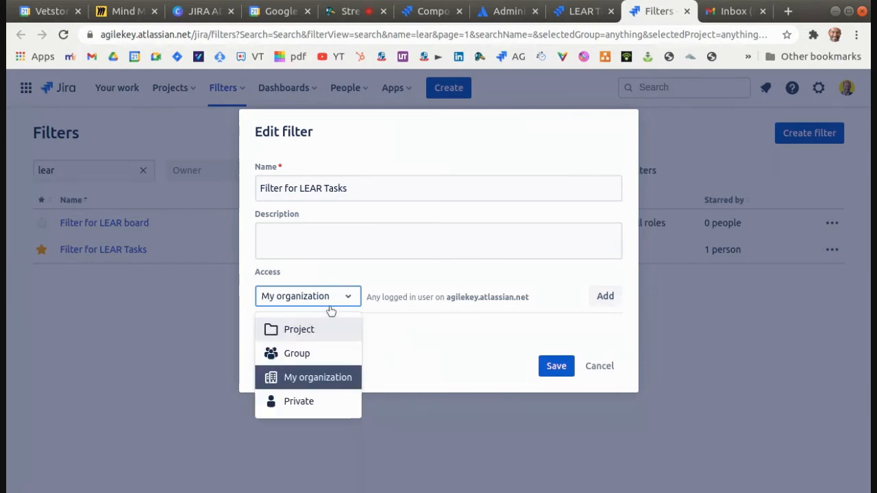
click(320, 330)
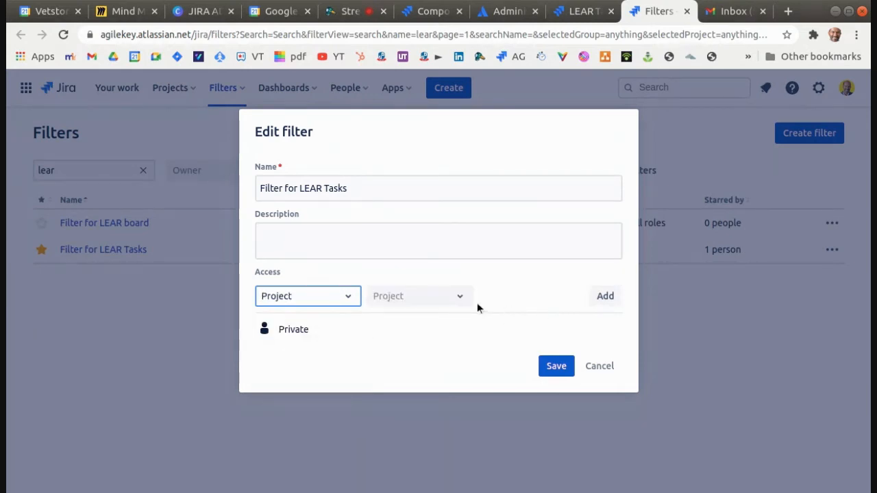
click(444, 300)
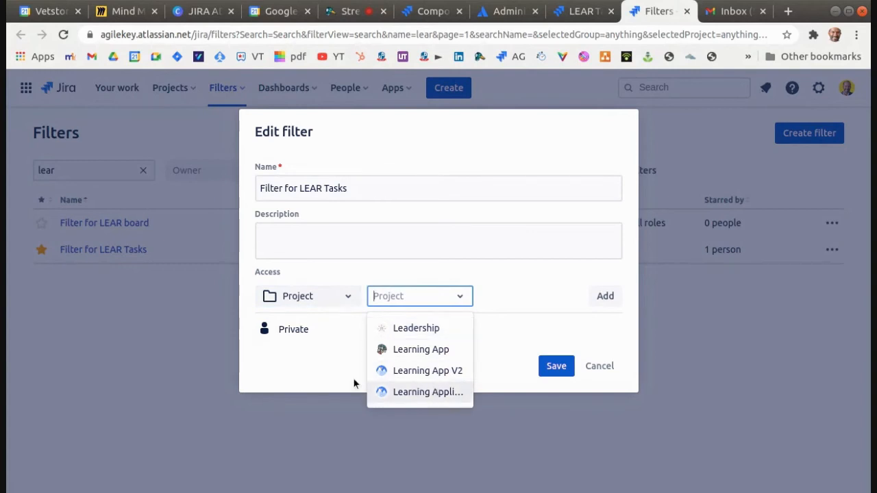
Grant My organization access to Filter for LEAR Tasks and save the filter.
click(310, 305)
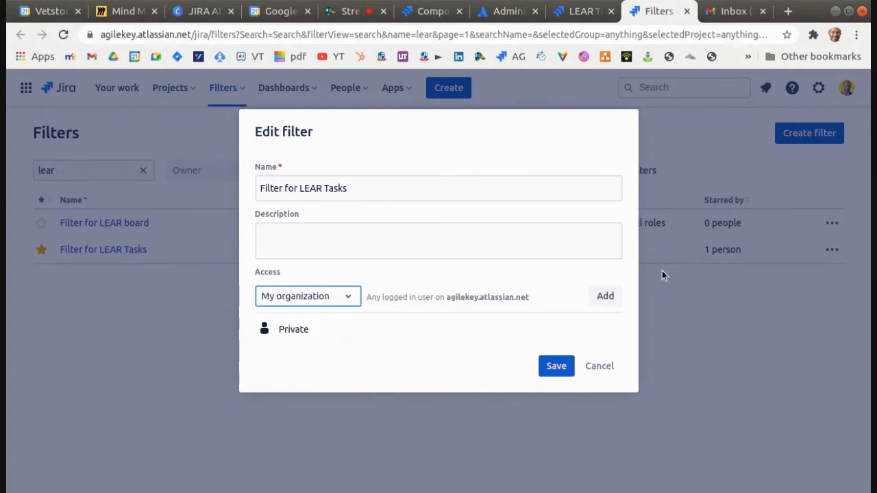
click(606, 297)
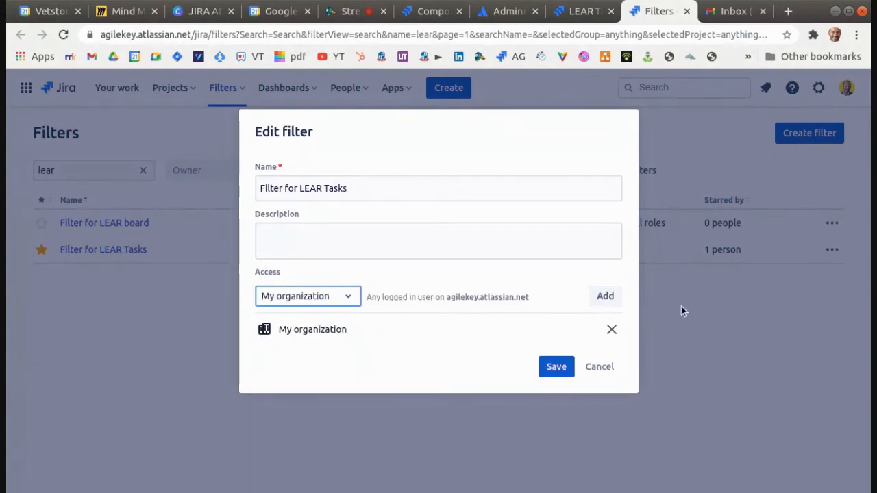
click(556, 367)
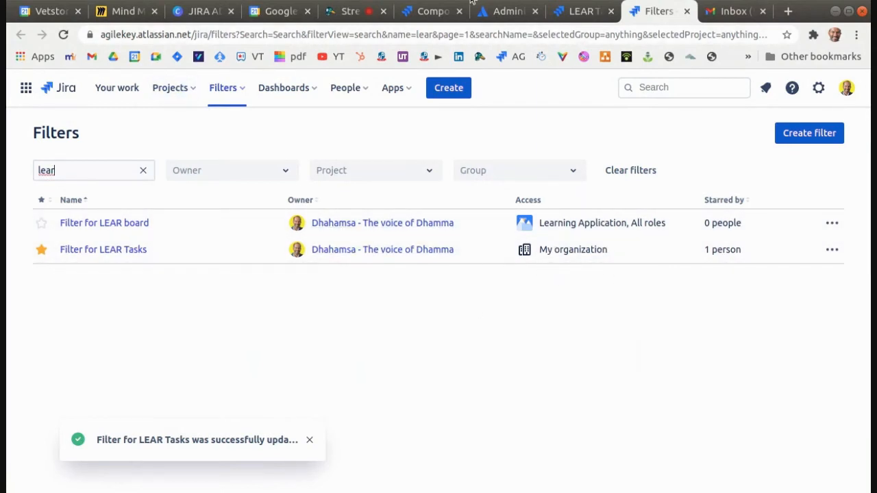
Return to the LEAR Tasks - Based on a Query board and examine the full names of the Learning Application project's boards.
click(576, 11)
click(520, 265)
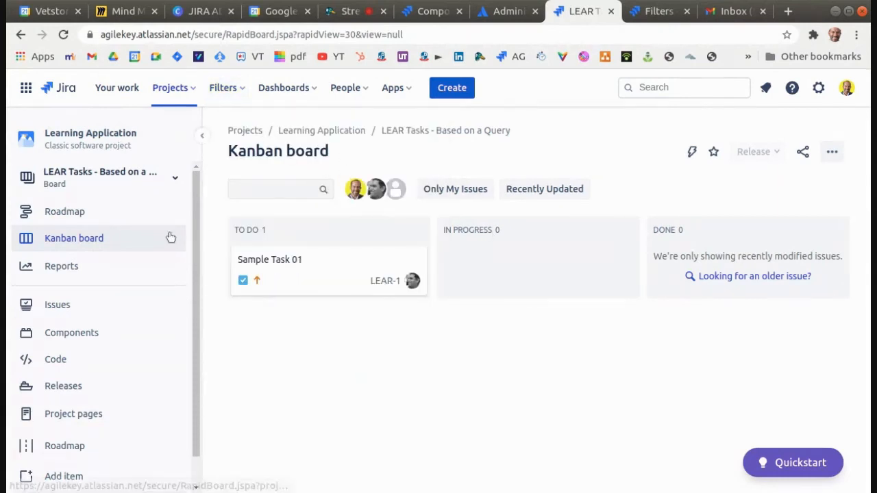
click(156, 184)
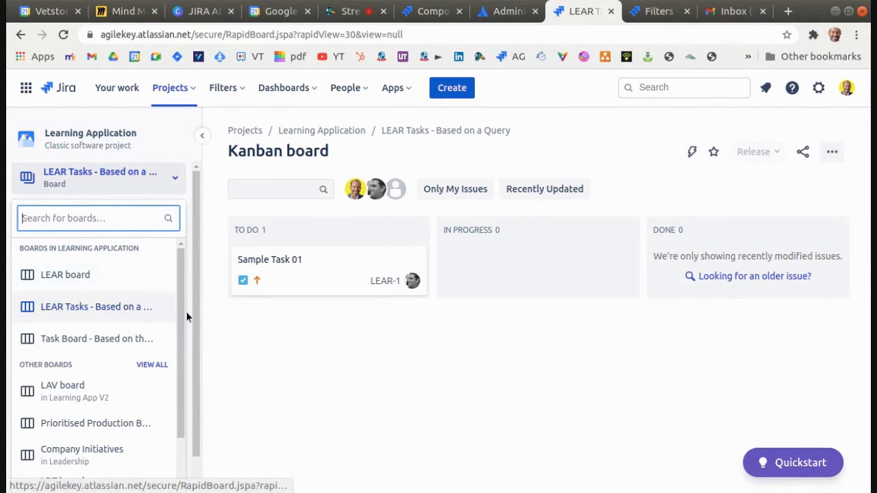
drag(201, 315, 290, 320)
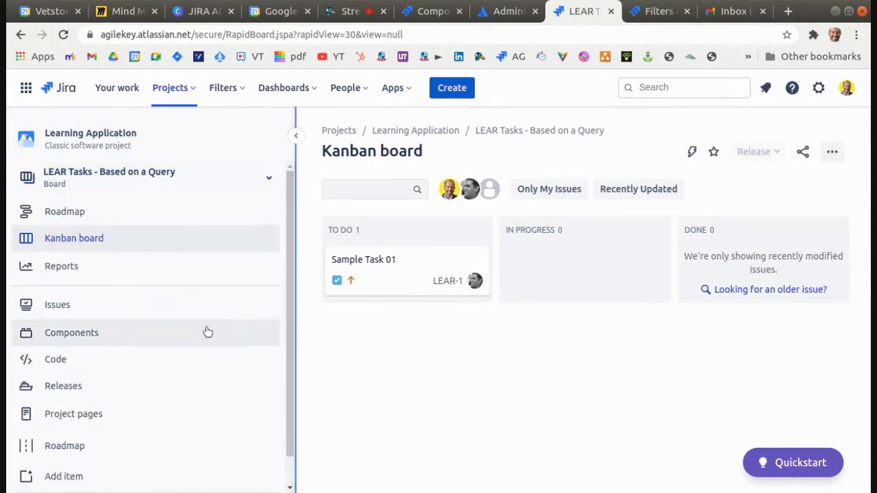
click(162, 179)
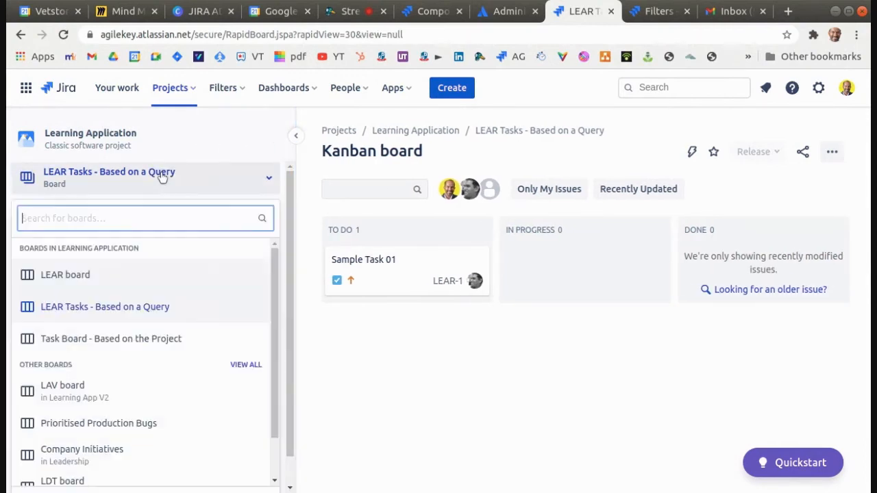
click(463, 310)
click(227, 182)
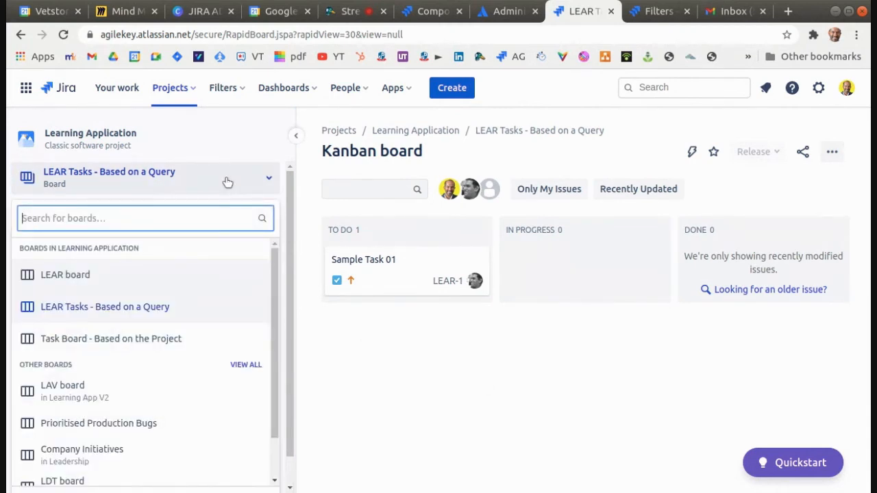
click(394, 333)
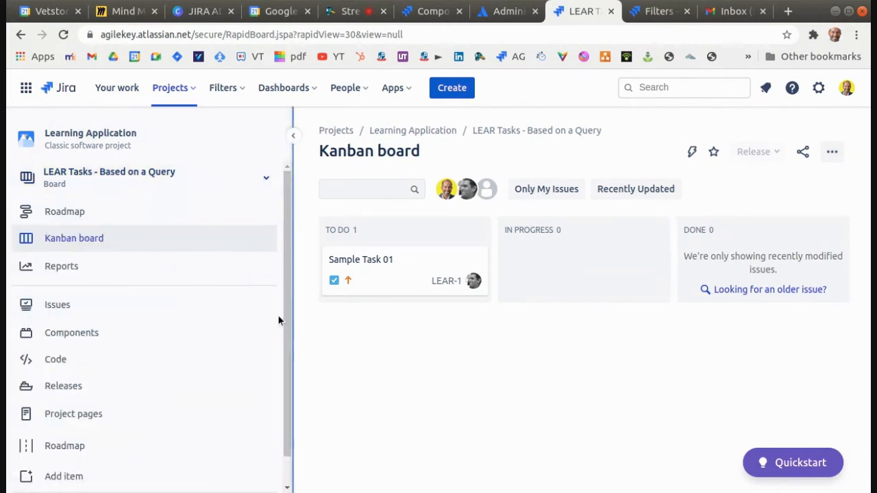
drag(278, 320, 196, 304)
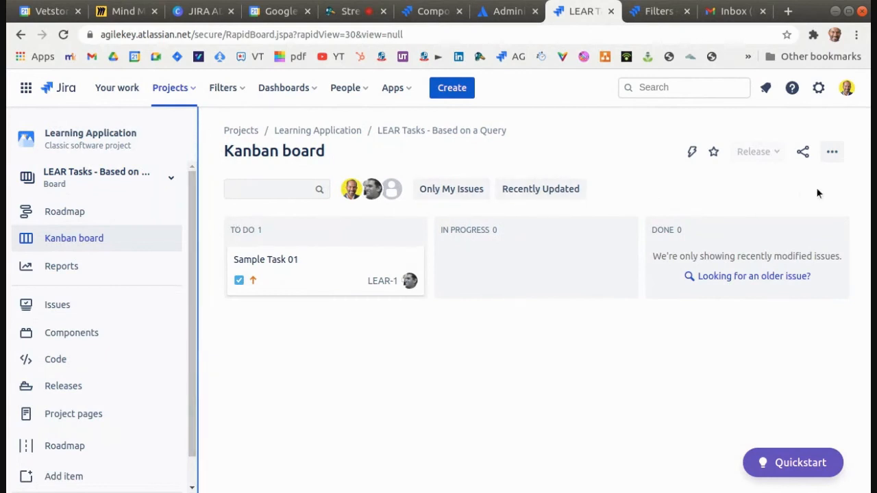
Open the column settings of the LEAR Tasks - Based on a Query board and examine how statuses map to its columns.
click(832, 152)
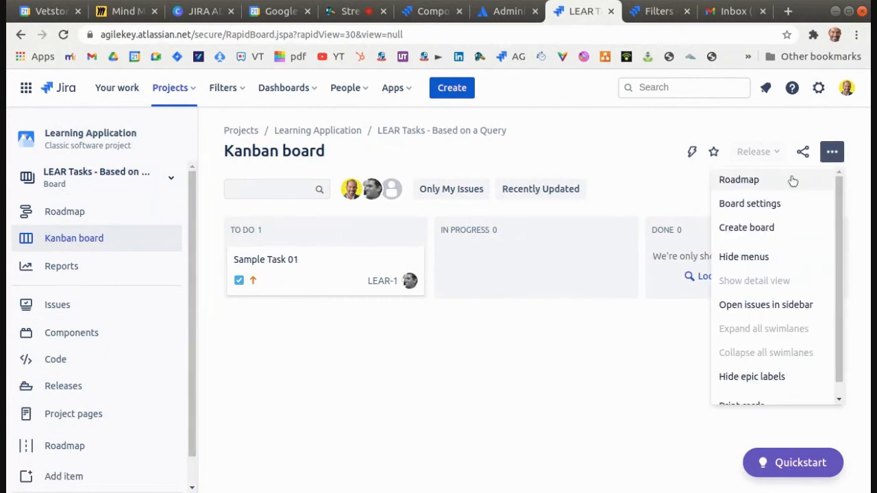
click(750, 204)
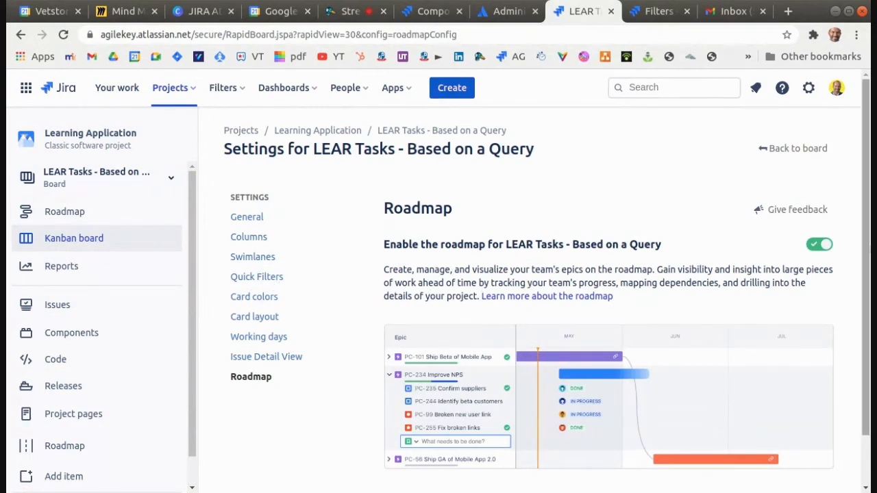
click(245, 243)
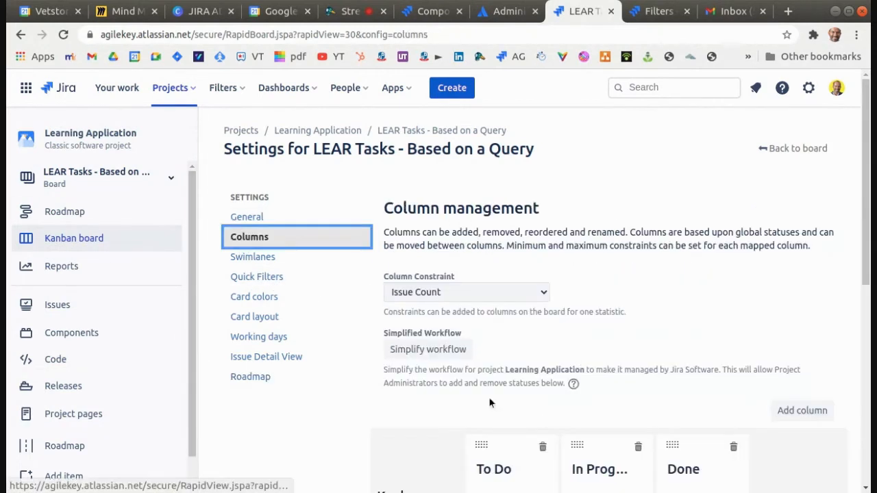
scroll(590, 277, down, 3)
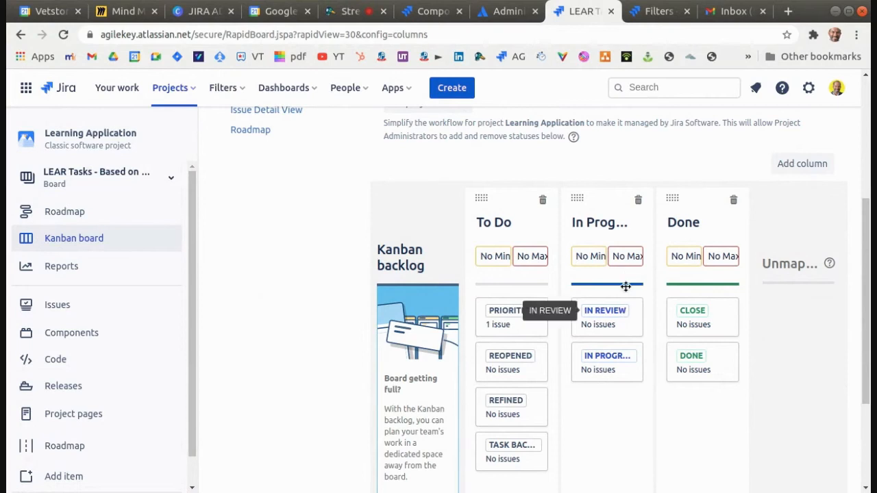
Switch to Task Board - Based on the Project and open its column settings to examine its columns.
click(130, 180)
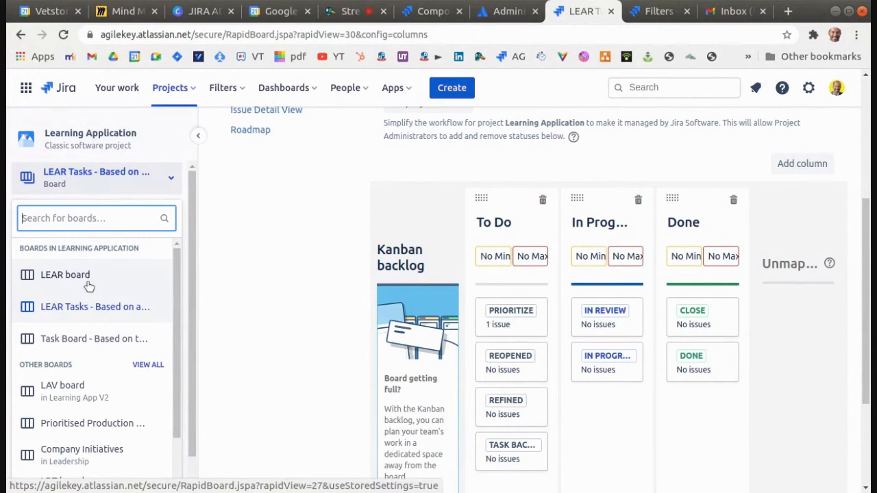
click(102, 339)
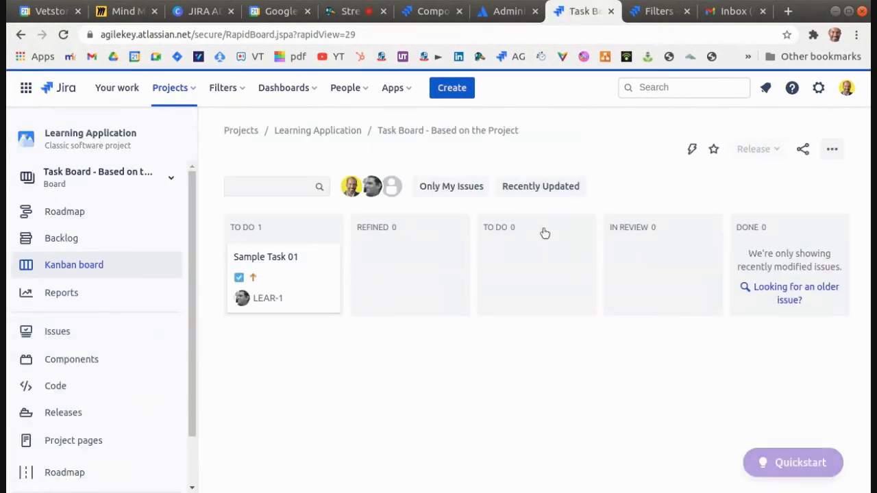
click(832, 148)
click(763, 202)
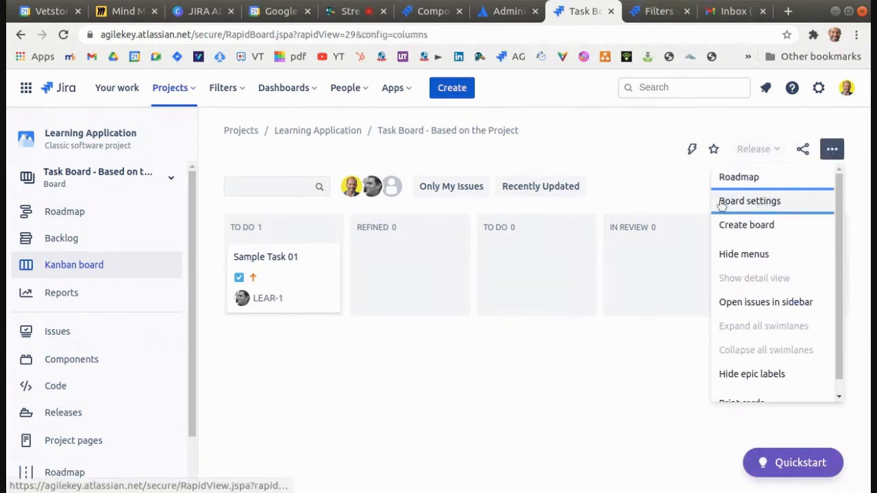
click(233, 237)
scroll(734, 307, down, 2)
scroll(733, 302, down, 1)
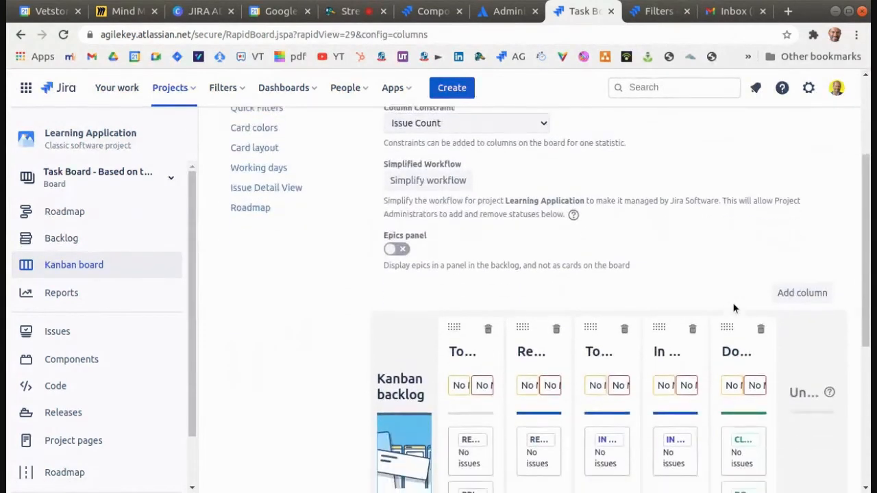
scroll(352, 240, down, 1)
Examine the column constraint setting and the minimum and maximum limit fields of the Task Board's columns.
scroll(535, 261, up, 3)
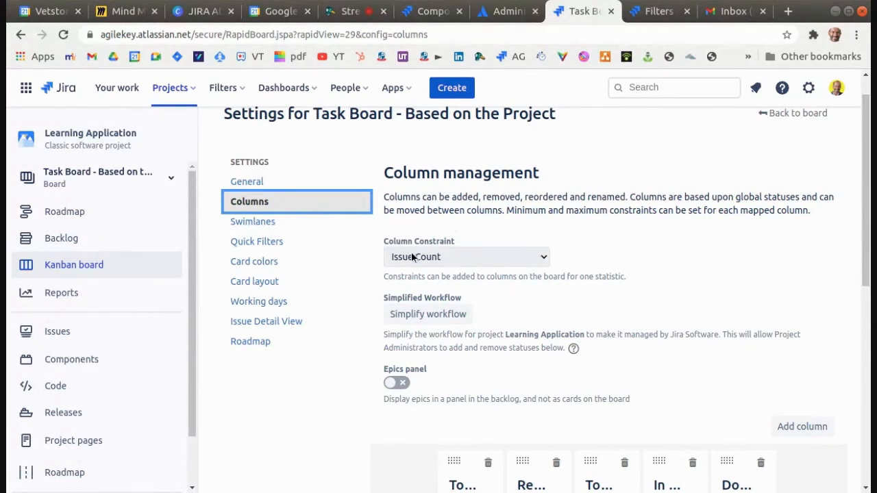
scroll(471, 260, down, 1)
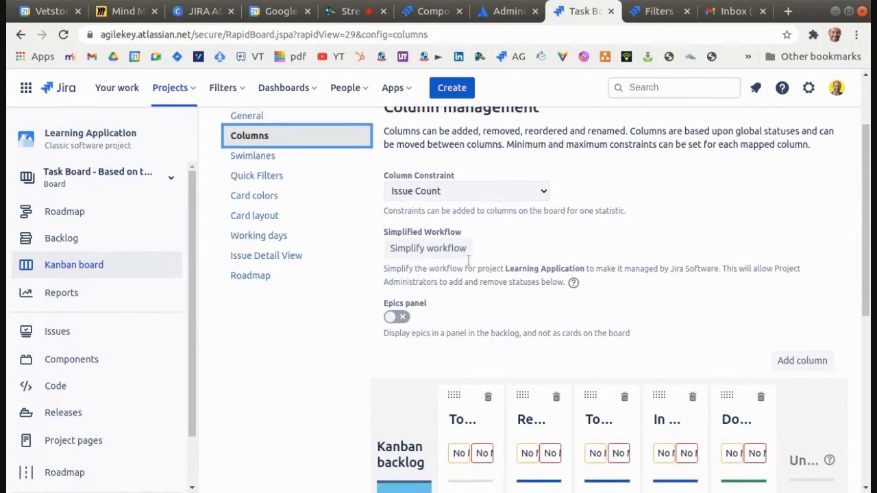
scroll(468, 259, up, 1)
scroll(468, 259, up, 1)
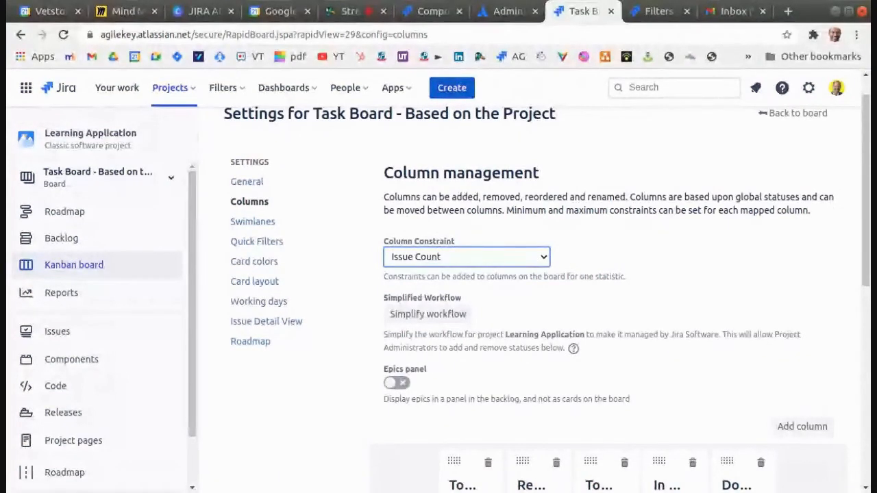
scroll(660, 244, down, 1)
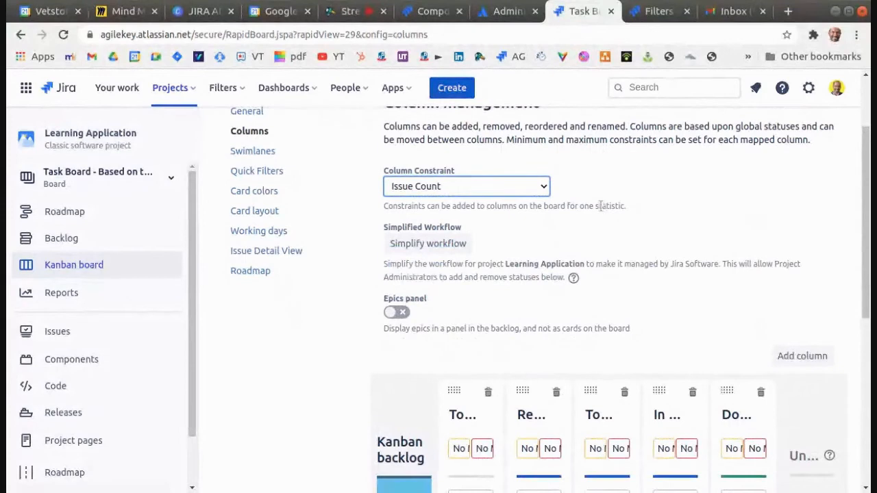
scroll(575, 251, down, 4)
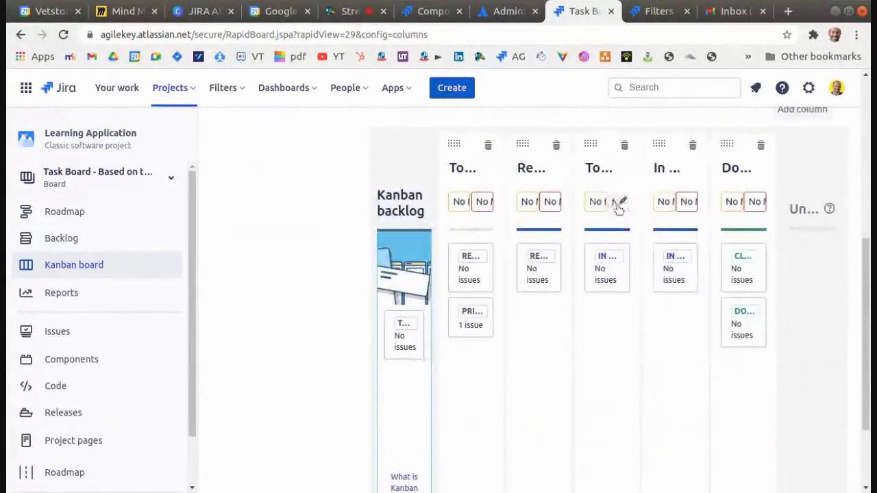
Rename the Task Board's third column to In Progress.
click(618, 207)
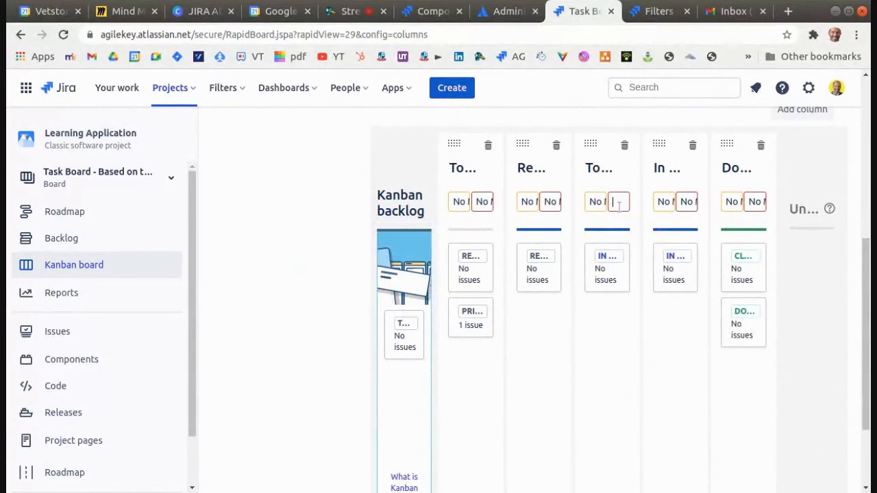
click(603, 170)
text(In)
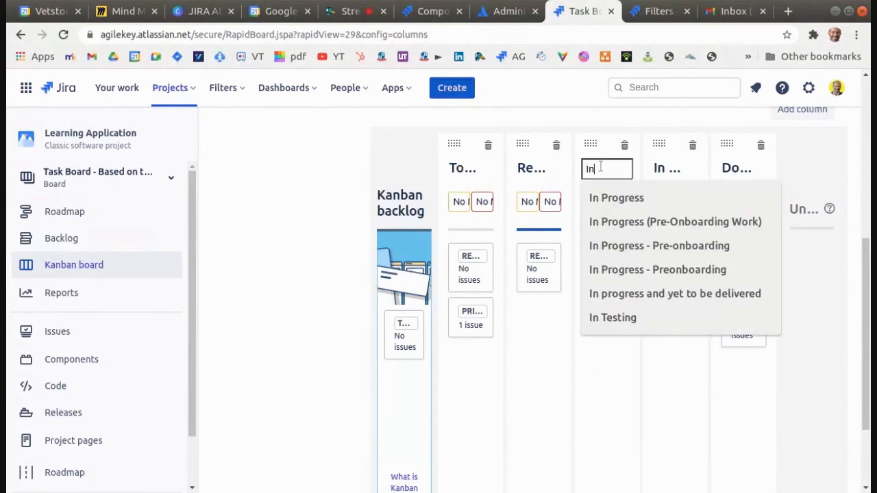
click(617, 197)
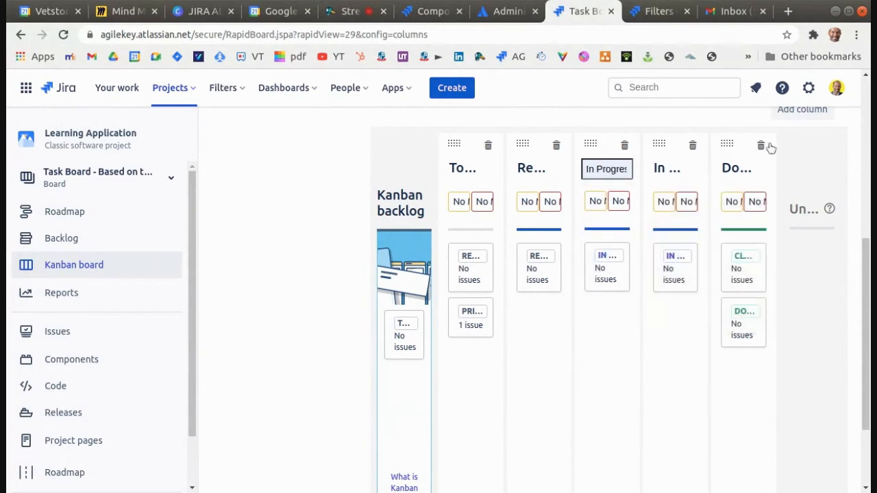
click(839, 153)
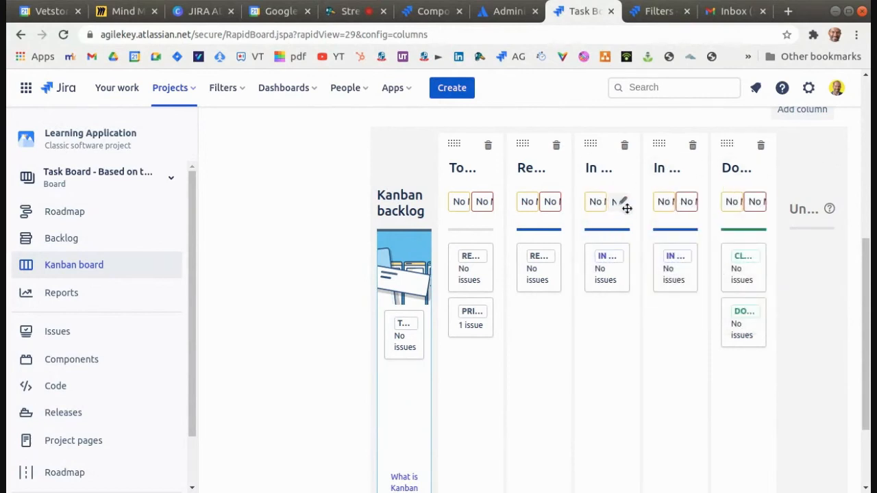
Set the third column's constraints to a minimum of 1 and a maximum of 3 issues.
click(593, 202)
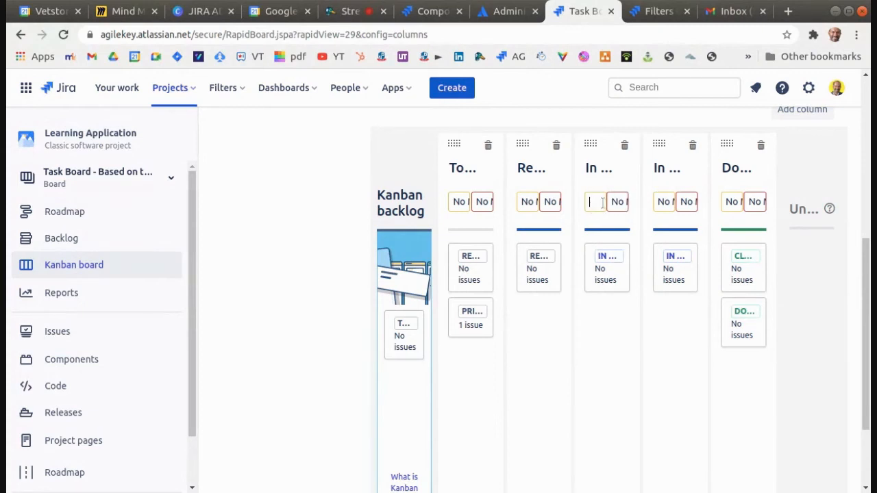
click(612, 201)
text(3)
click(599, 205)
click(619, 344)
Return to the board and move Sample Task 01 from To Do to In Progress.
scroll(673, 281, up, 3)
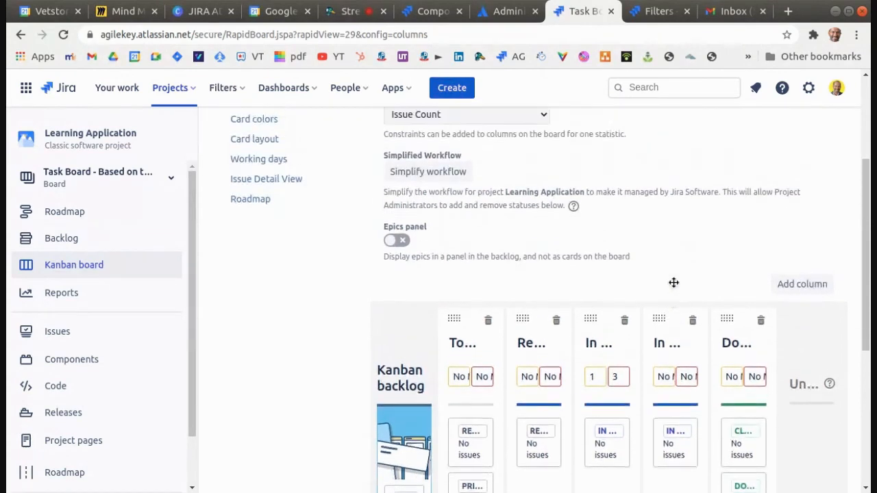
scroll(673, 282, up, 2)
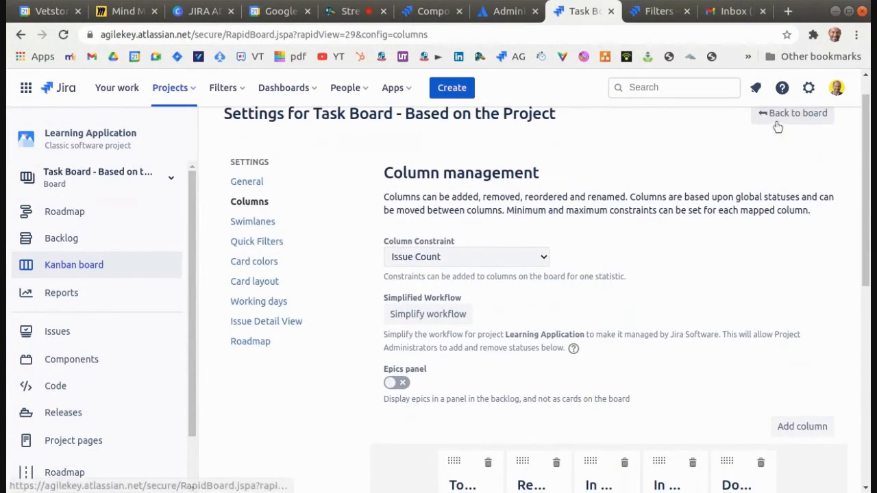
click(777, 124)
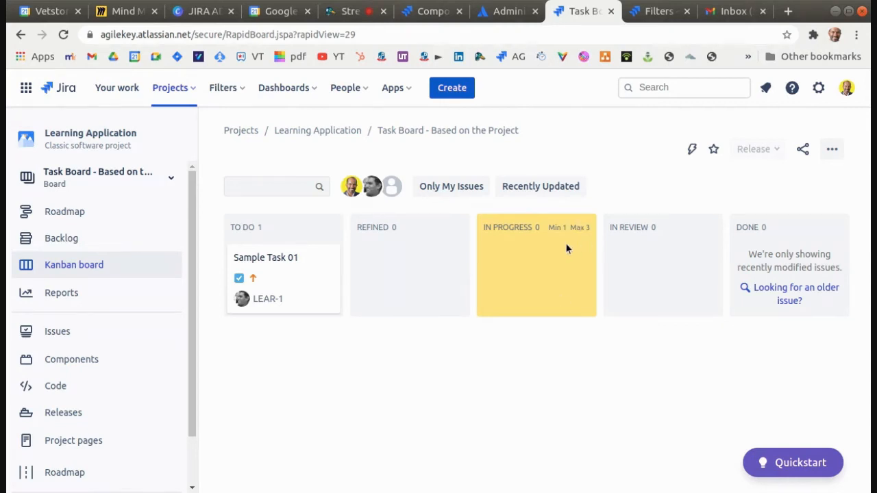
drag(294, 254, 525, 268)
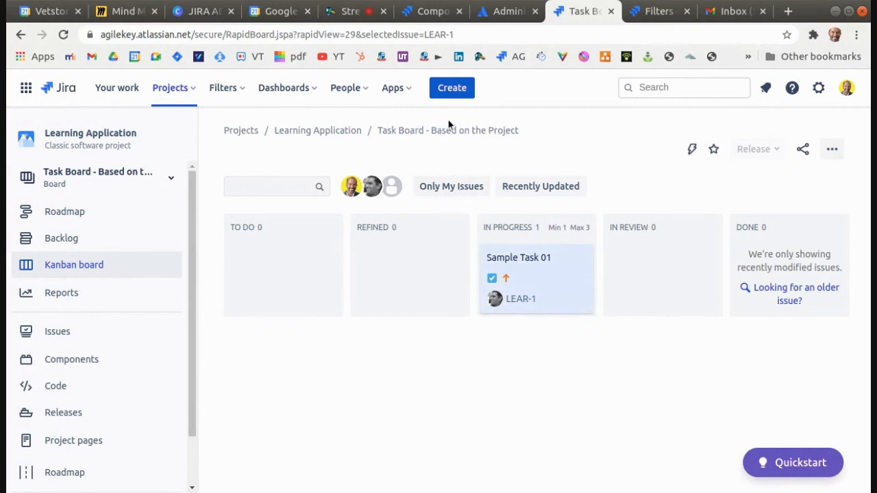
Clone Sample Task 01 with the summary CLONE - Sample Task 01.
click(529, 259)
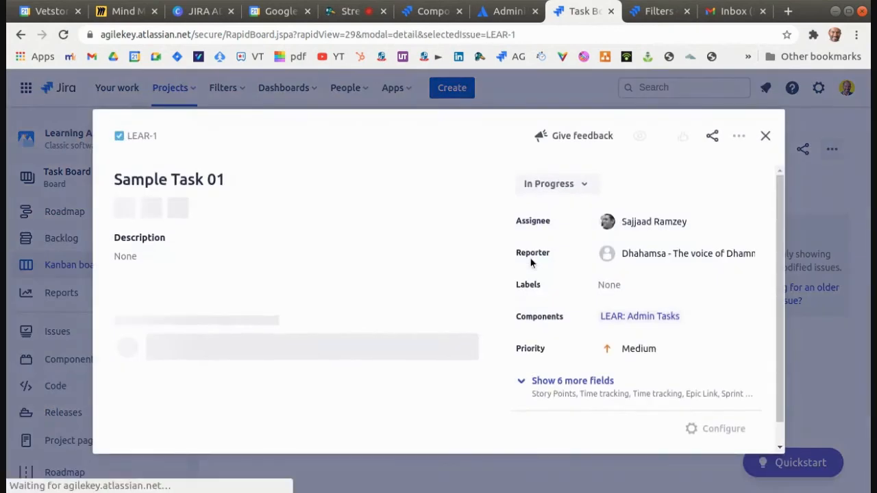
click(739, 135)
click(661, 263)
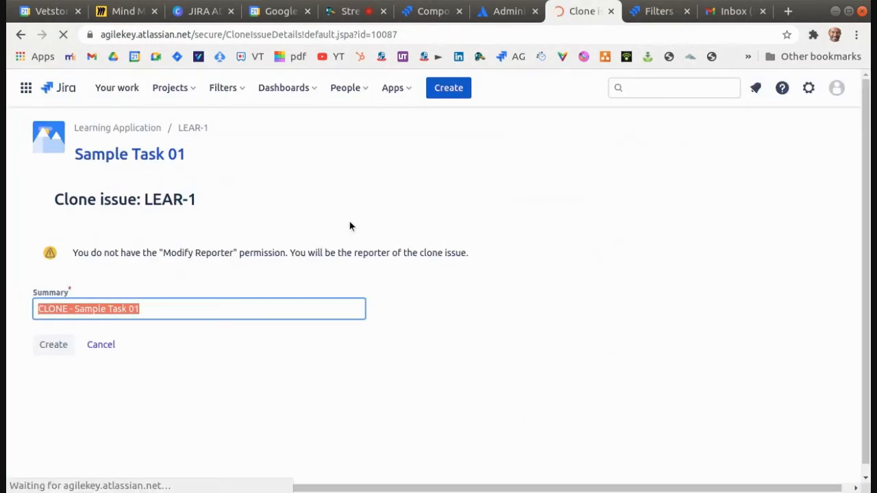
click(54, 345)
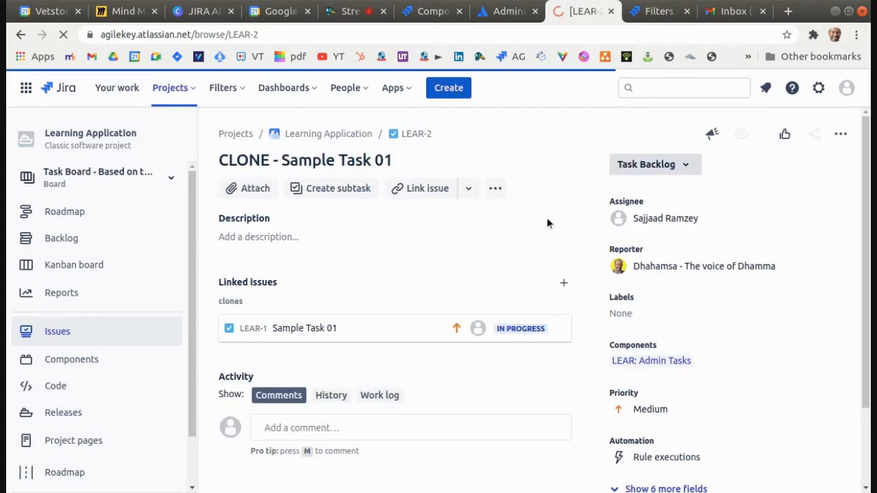
Return to the Kanban board, open Sample Task 01 and start cloning it again.
click(69, 266)
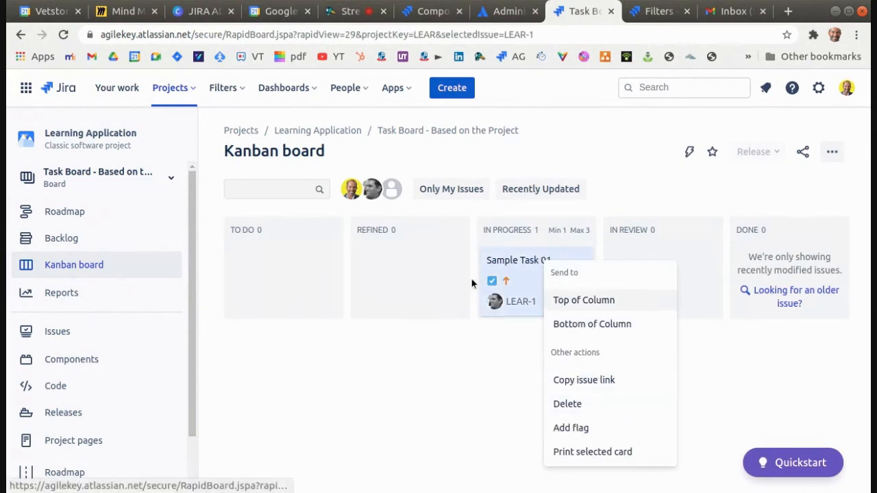
click(513, 280)
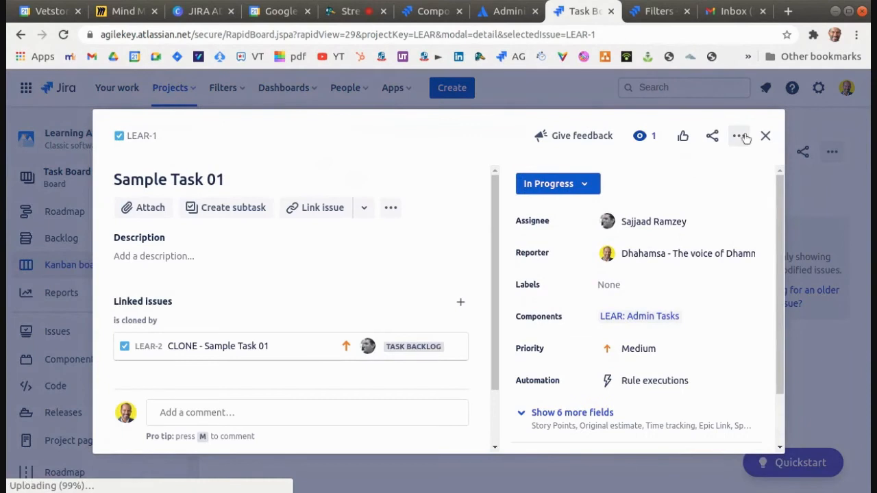
click(739, 137)
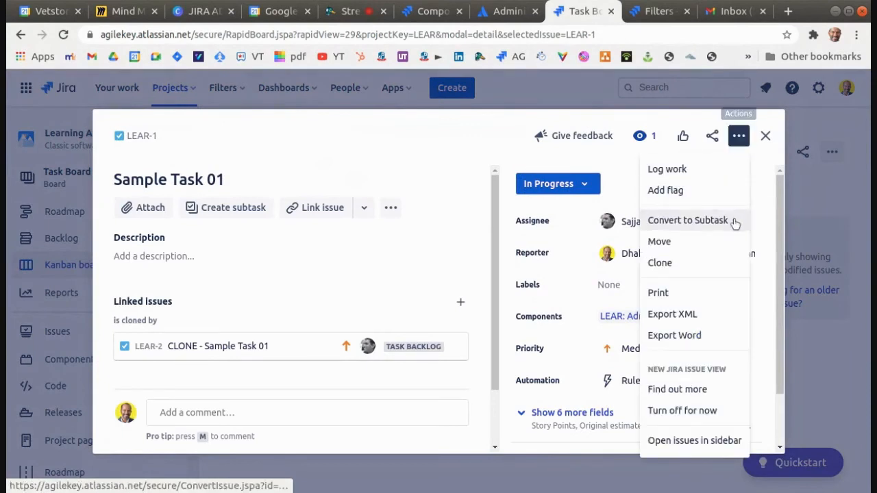
click(685, 265)
click(449, 89)
click(623, 444)
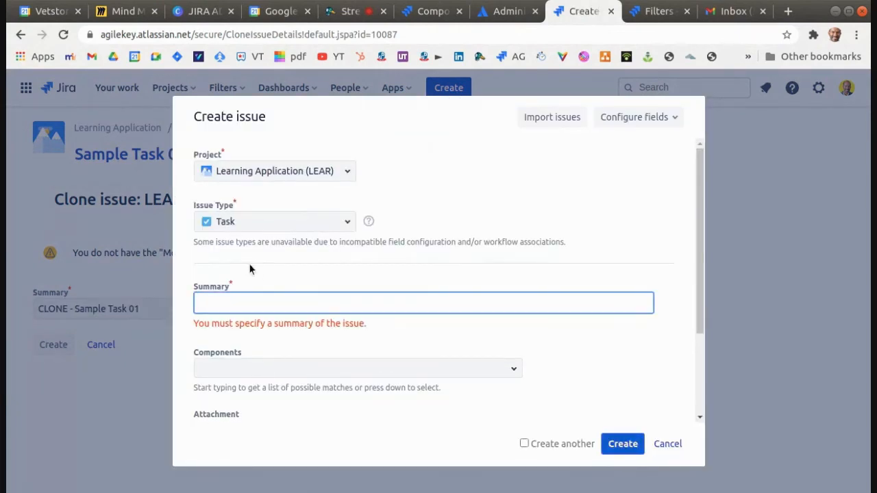
click(668, 445)
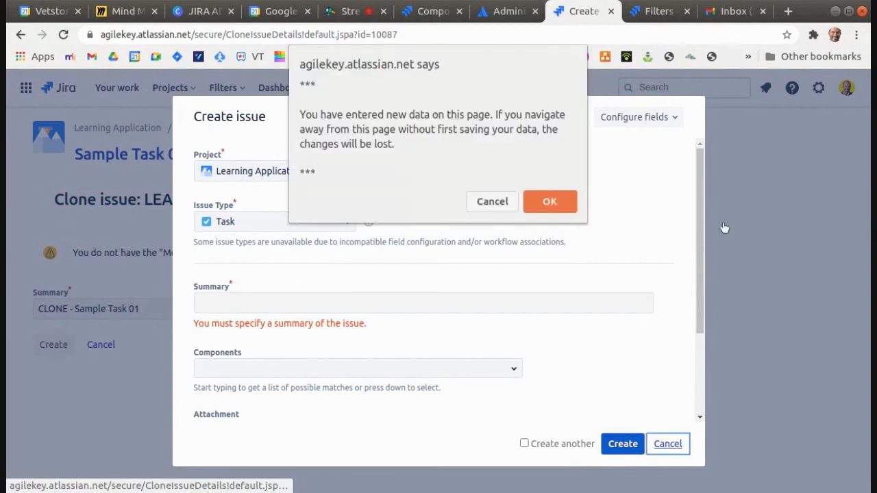
click(561, 212)
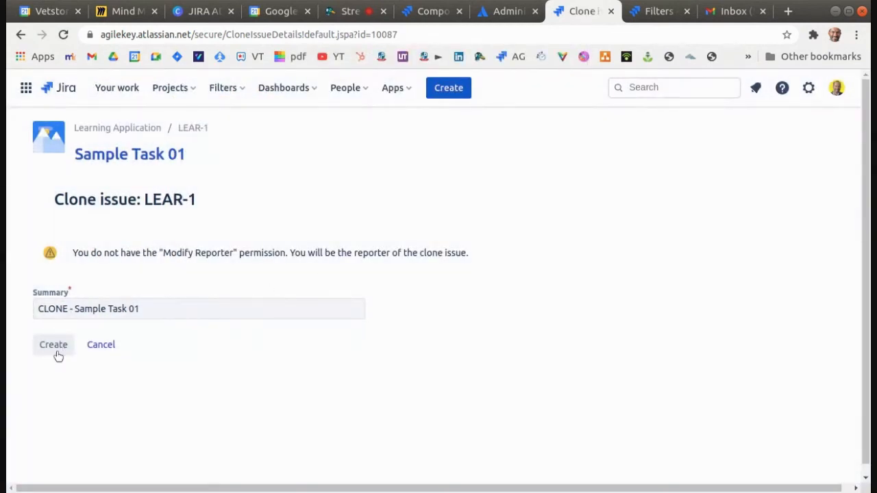
Create the second CLONE - Sample Task 01, and clone that copy as CLONE - CLONE - Sample Task 01.
click(58, 352)
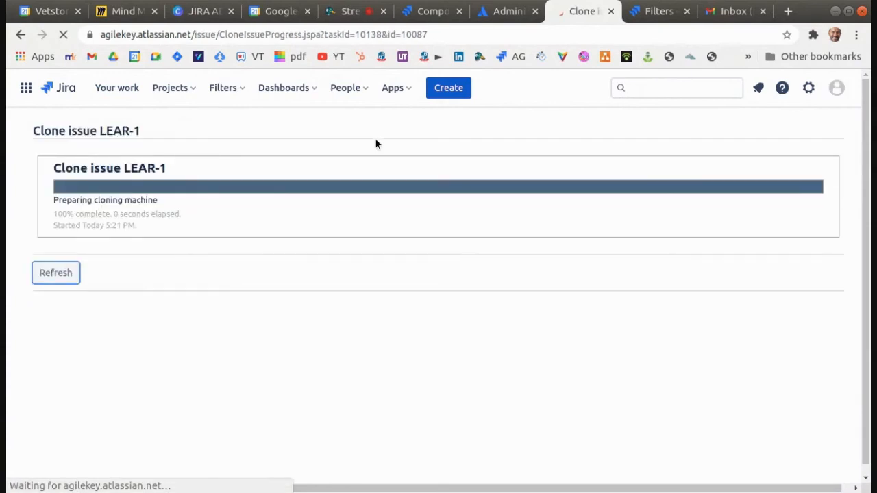
click(47, 272)
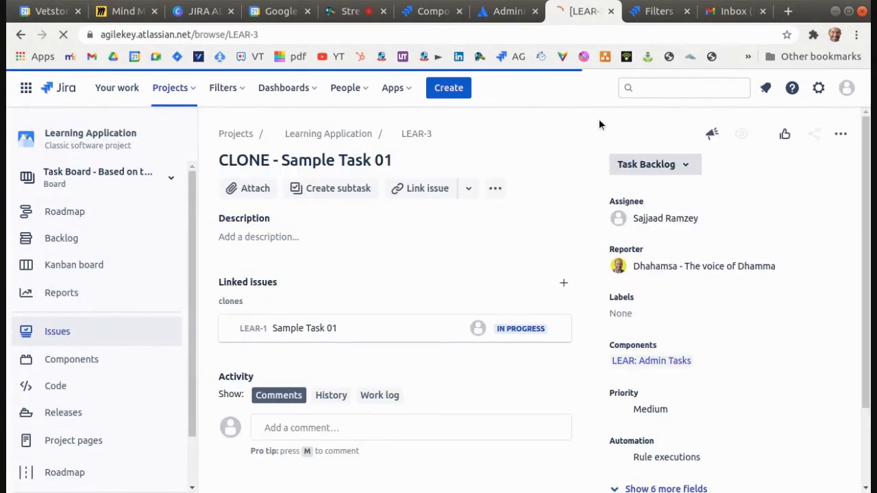
click(841, 136)
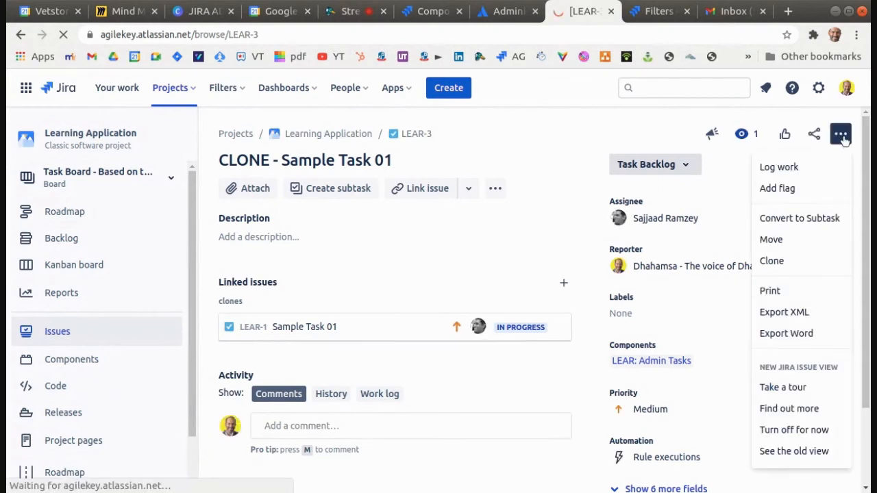
click(783, 261)
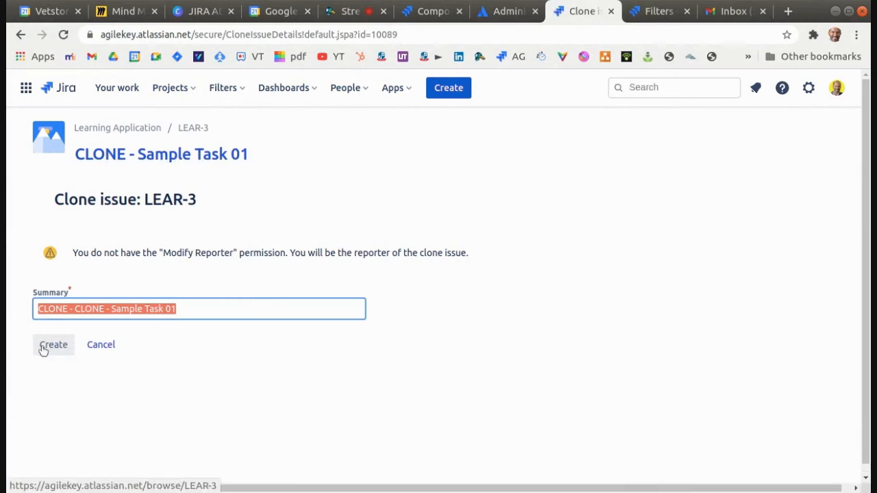
click(43, 348)
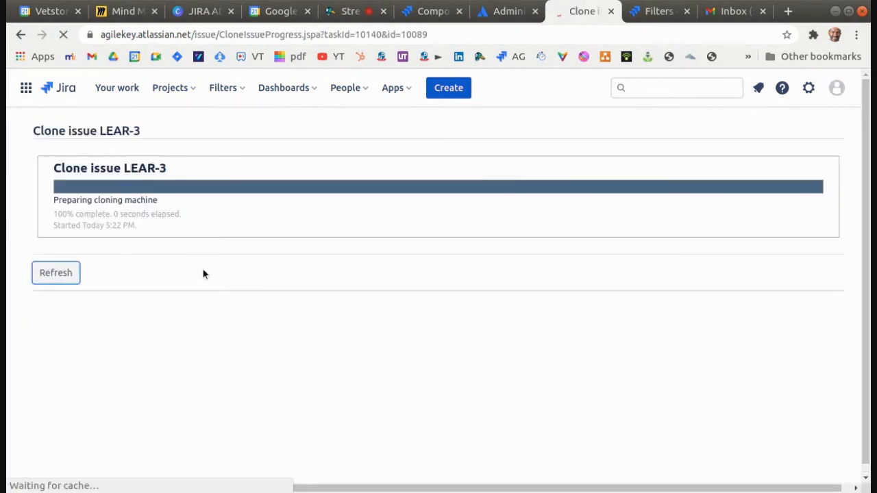
click(58, 279)
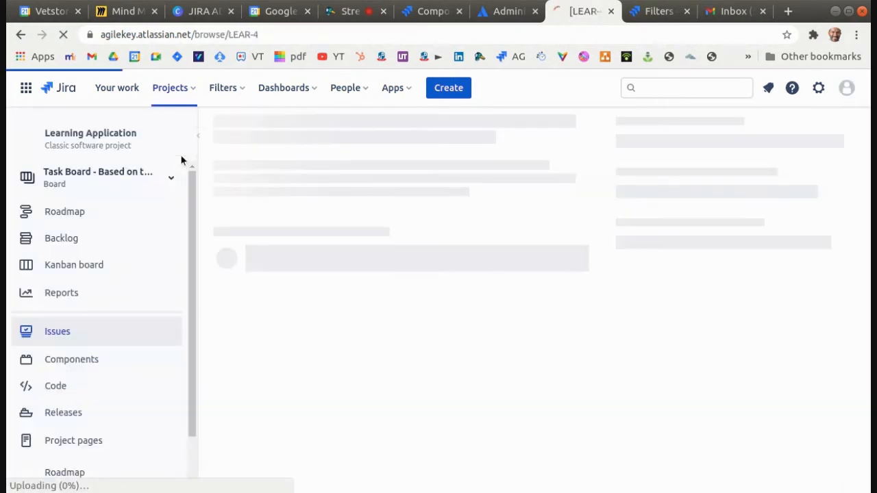
In the backlog, move the two CLONE - Sample Task 01 issues, LEAR-2 and LEAR-3, to To Do.
click(63, 243)
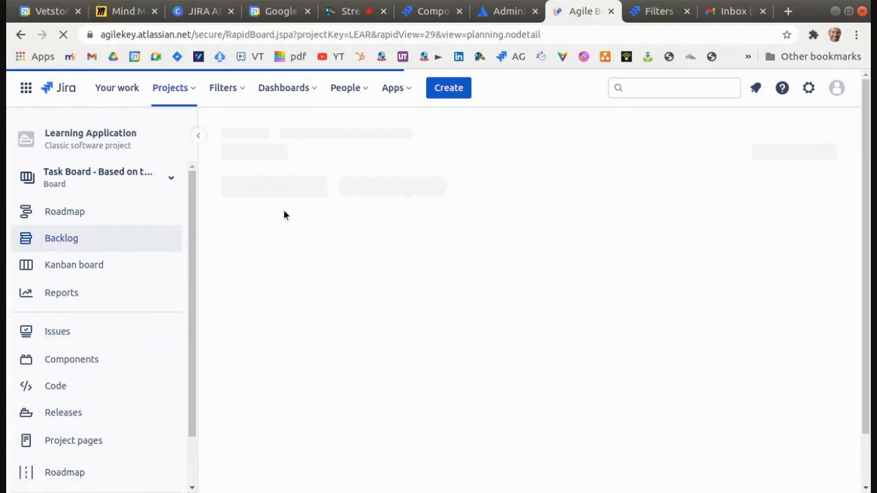
mouse_move(288, 329)
mouse_down()
mouse_move(308, 333)
mouse_move(304, 261)
mouse_up()
drag(325, 333, 333, 237)
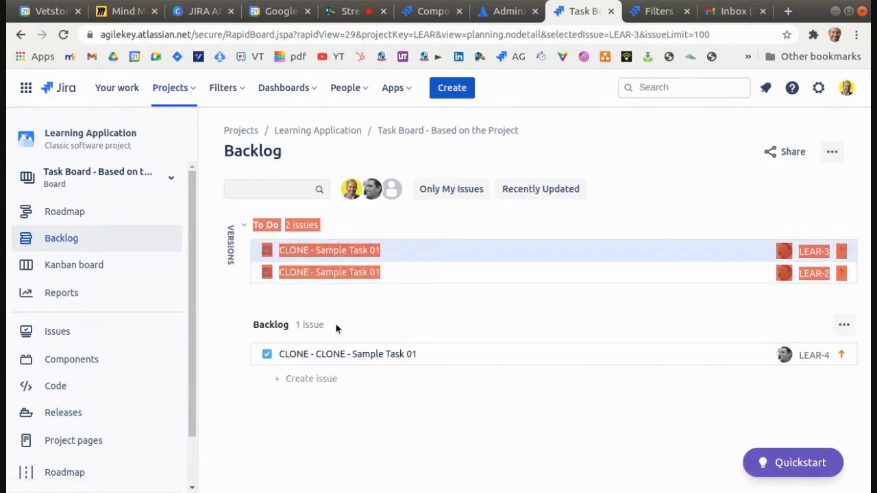
drag(329, 349, 231, 200)
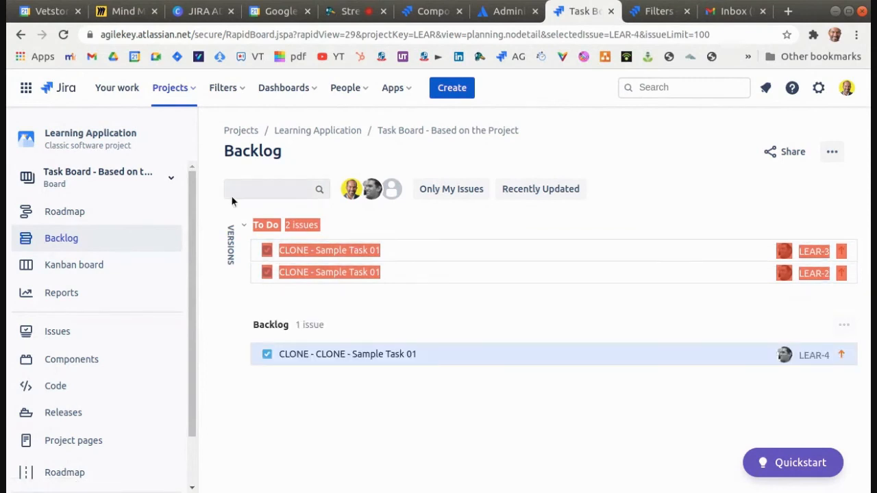
On the Kanban board, move LEAR-3 from To Do through Refined to In Progress.
click(122, 263)
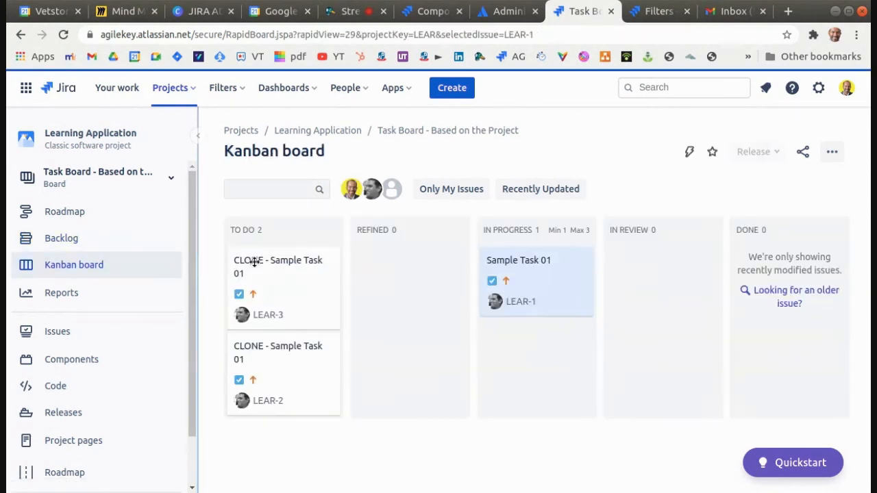
drag(293, 267, 499, 283)
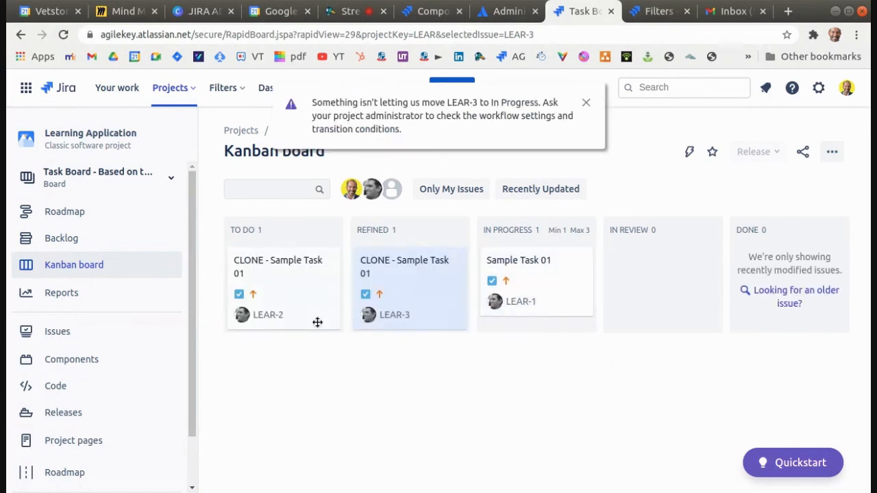
click(584, 103)
drag(414, 276, 538, 268)
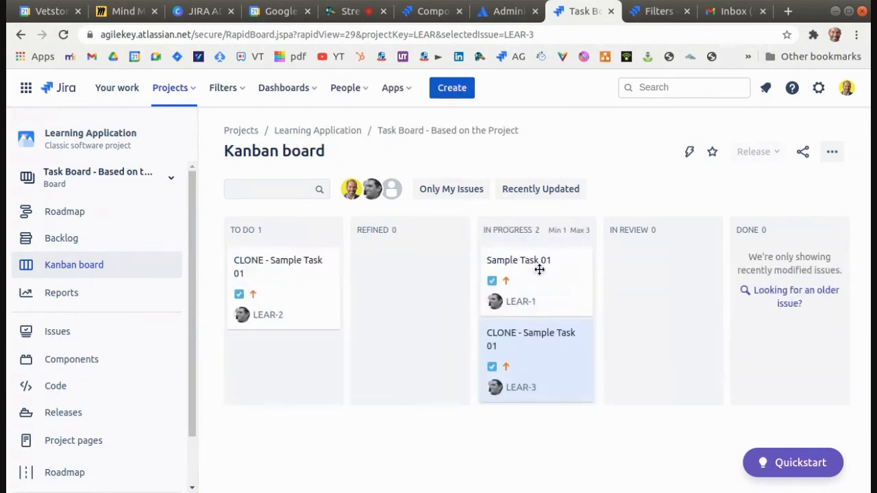
Set the status of LEAR-2 to Refined and move its card to In Progress on the board.
click(301, 290)
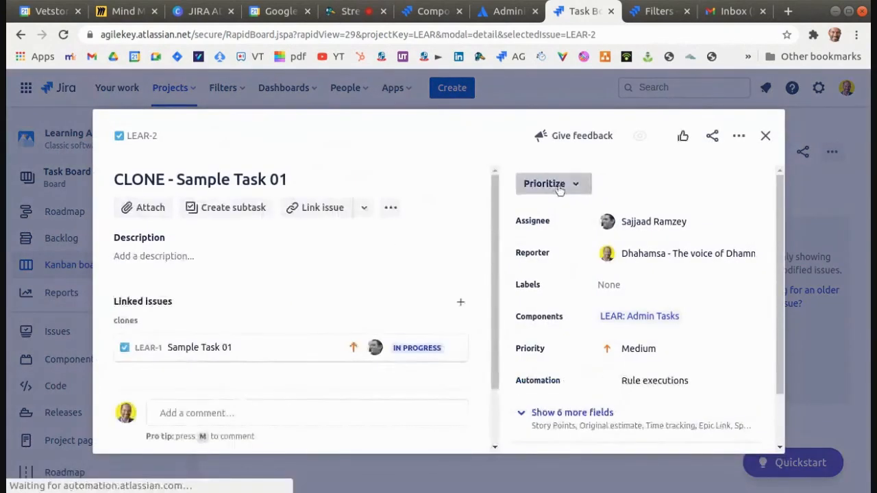
click(559, 190)
click(554, 215)
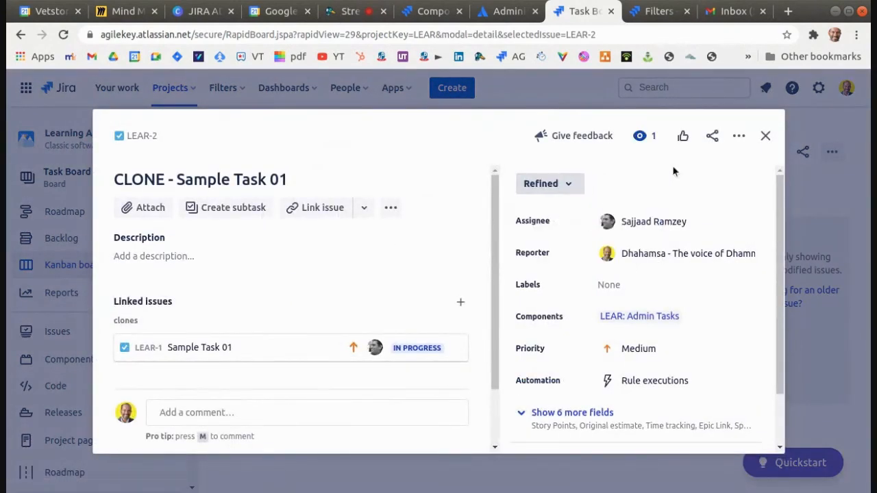
click(765, 136)
drag(395, 286, 517, 278)
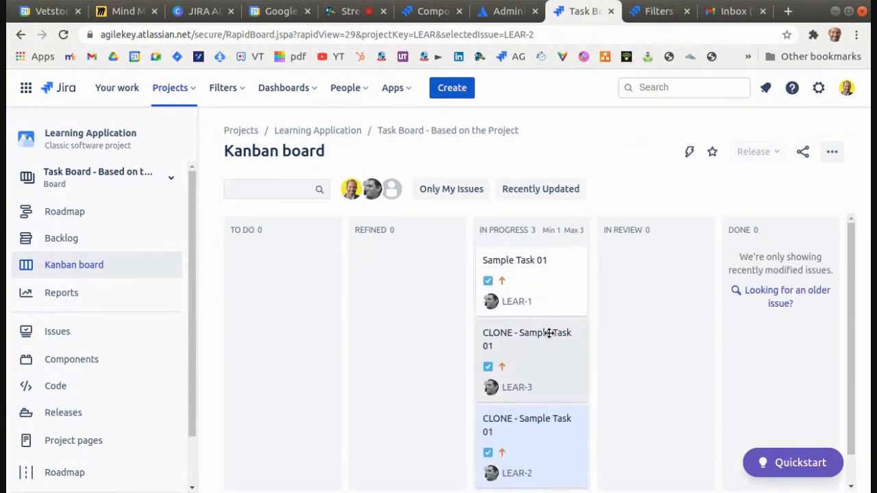
Move CLONE - CLONE - Sample Task 01 out of the backlog and into the Kanban board's In Progress column.
click(100, 242)
mouse_move(355, 342)
mouse_down()
mouse_move(358, 212)
mouse_move(355, 253)
mouse_move(409, 260)
mouse_move(407, 269)
mouse_move(538, 260)
mouse_up()
click(89, 264)
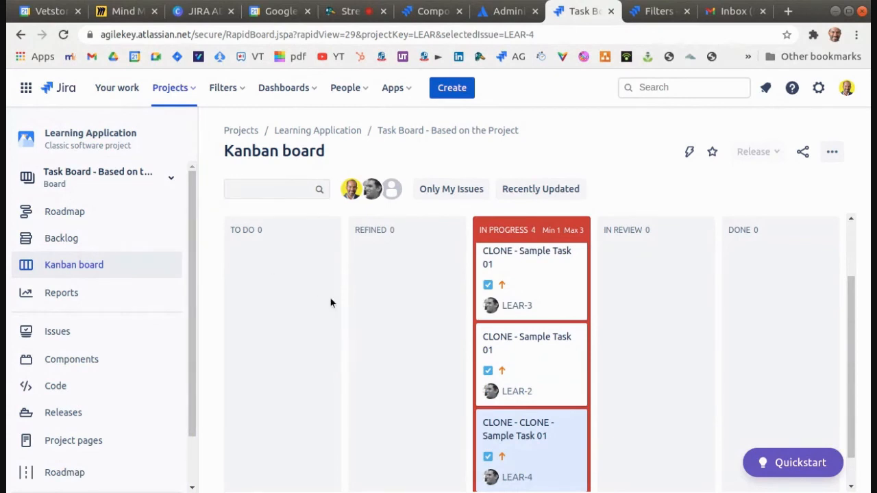
scroll(329, 296, up, 3)
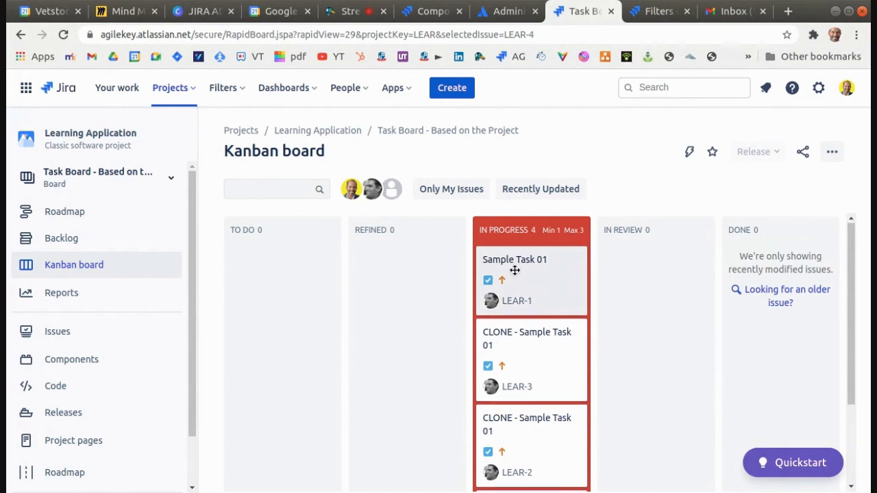
scroll(514, 281, down, 2)
scroll(516, 333, up, 2)
scroll(517, 335, down, 1)
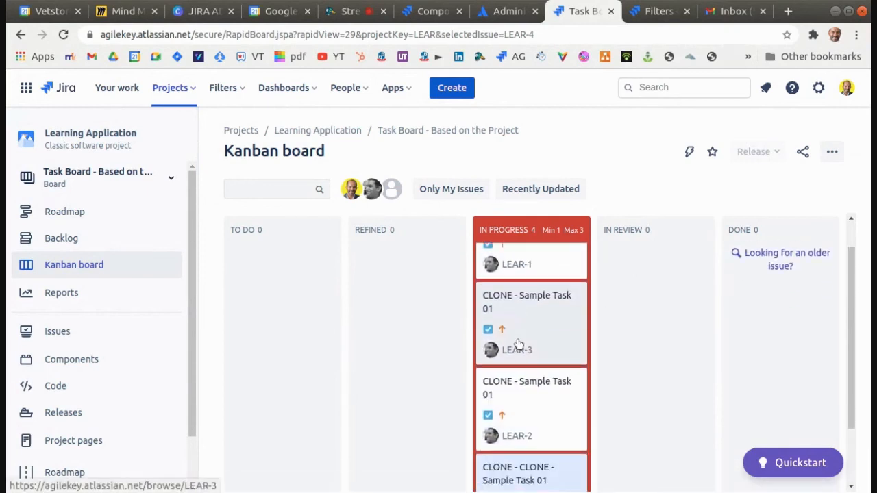
scroll(517, 339, up, 1)
scroll(519, 336, down, 1)
scroll(519, 333, up, 2)
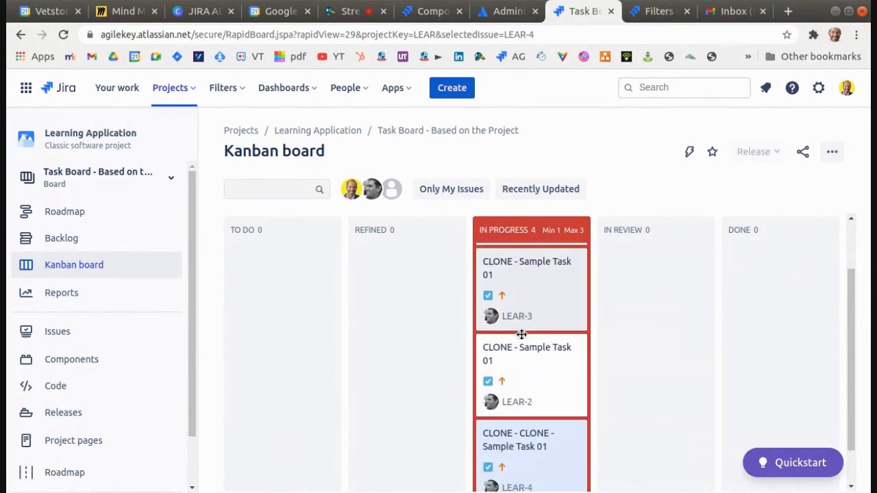
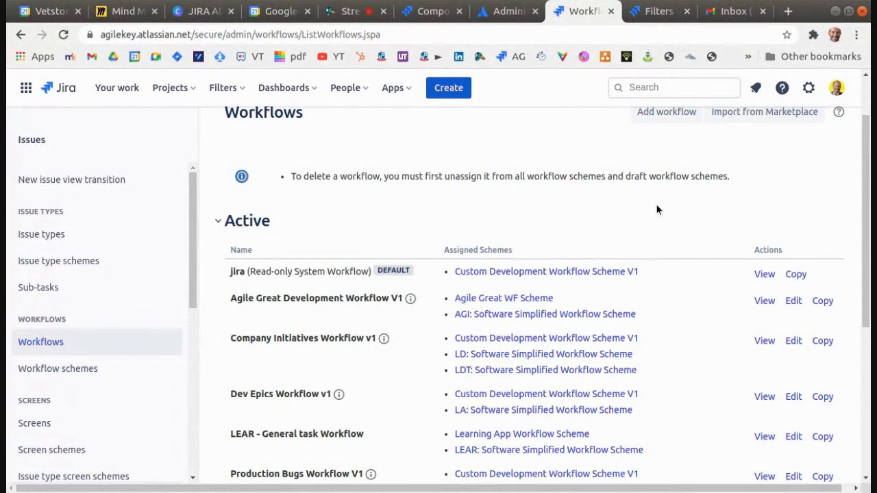
Find "lear" in the active workflows list and open the LEAR - General task Workflow for editing.
key(ctrl+f)
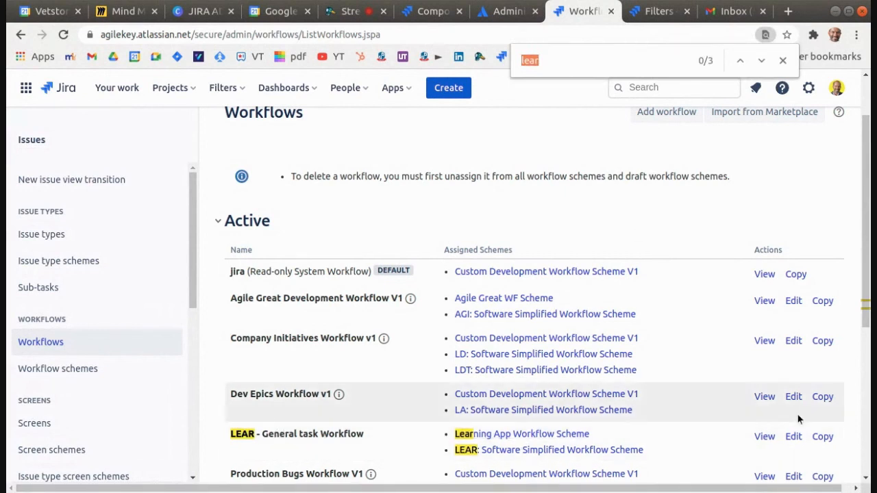
click(699, 424)
scroll(692, 418, down, 1)
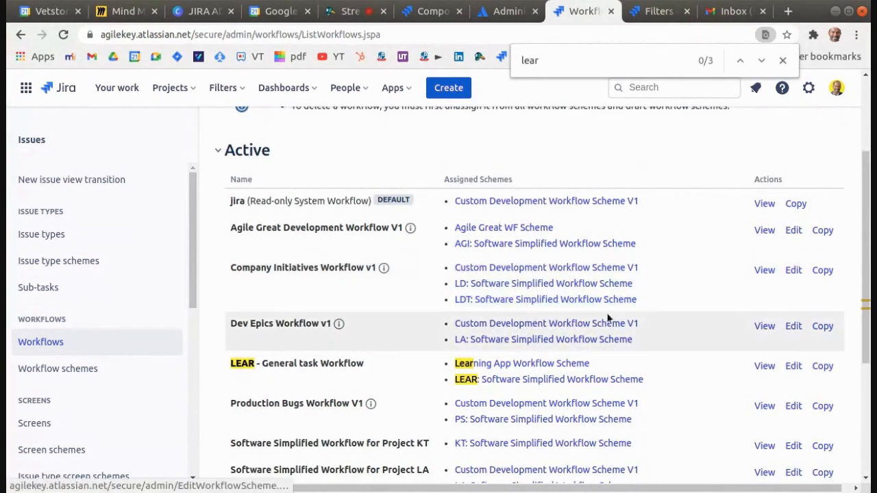
click(793, 368)
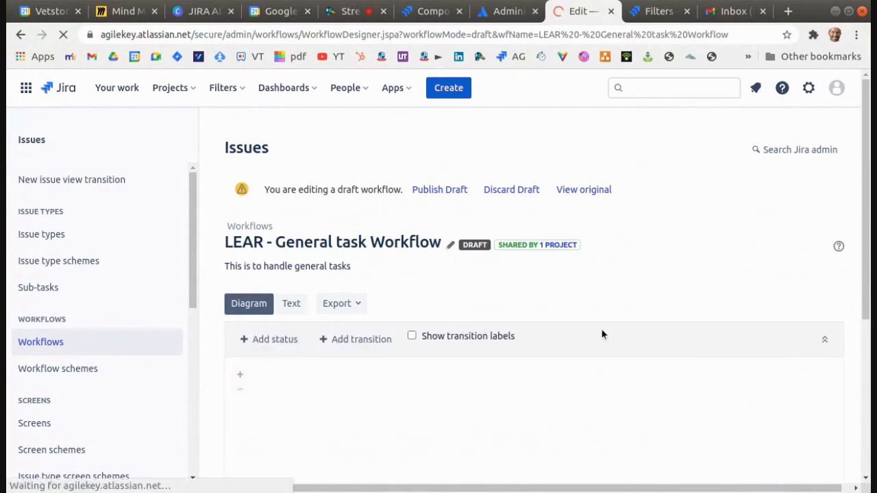
Examine the draft workflow diagram's statuses and the transitions between them, from Task Backlog to the closing statuses.
scroll(525, 312, down, 3)
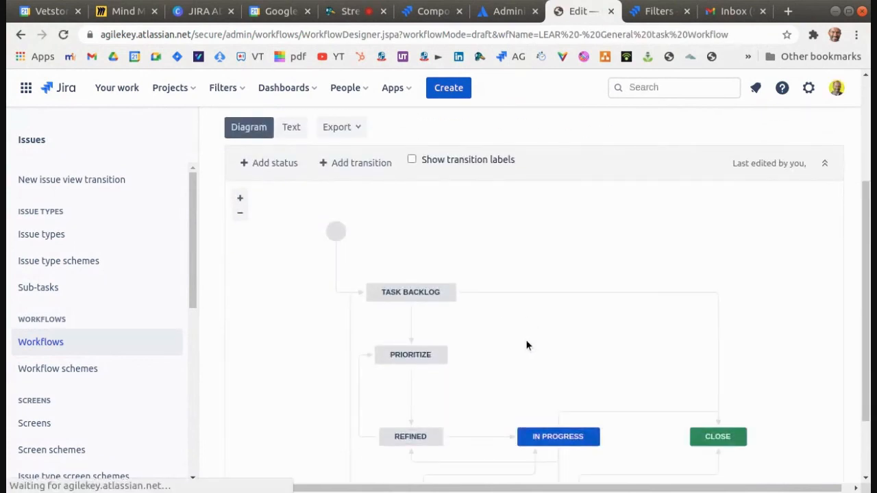
scroll(510, 311, down, 2)
scroll(506, 311, up, 3)
scroll(504, 311, down, 3)
scroll(504, 311, up, 3)
scroll(505, 312, down, 3)
scroll(504, 314, up, 3)
scroll(504, 314, down, 2)
scroll(504, 314, up, 1)
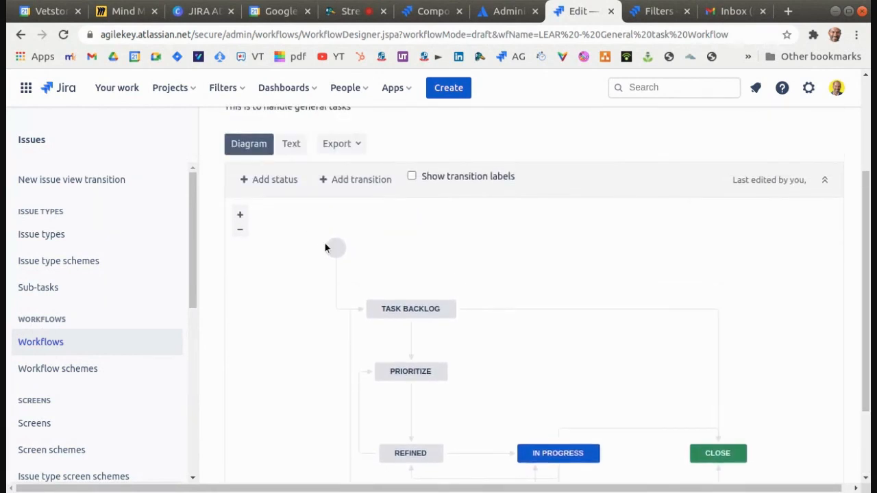
In the workflow diagram, move the Done status slightly up so it lines up horizontally with In Review.
drag(332, 247, 296, 239)
drag(513, 342, 455, 258)
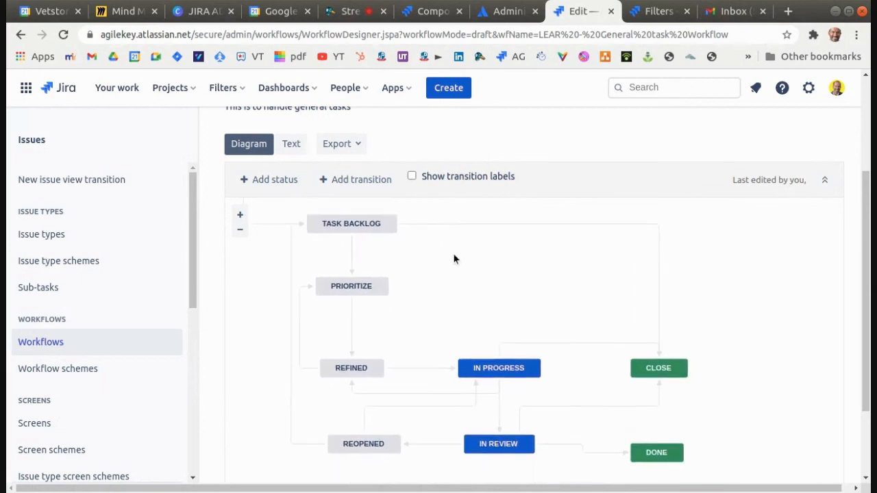
scroll(738, 373, down, 3)
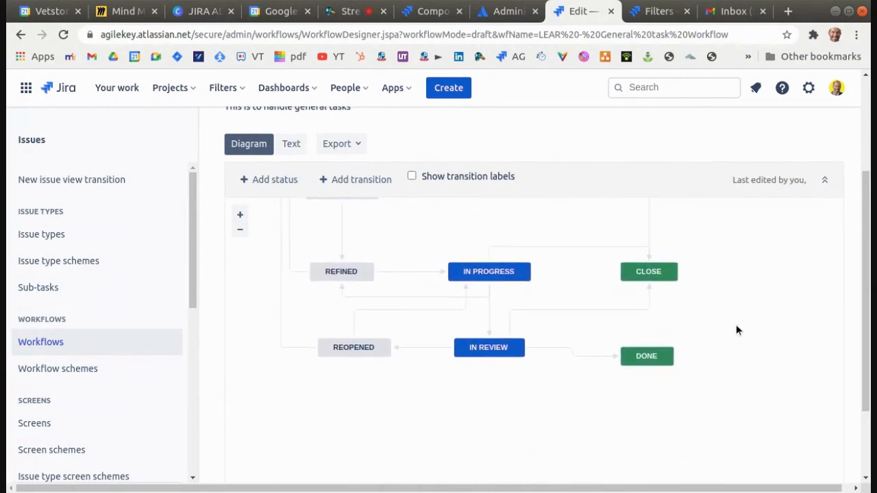
click(633, 359)
drag(650, 359, 651, 348)
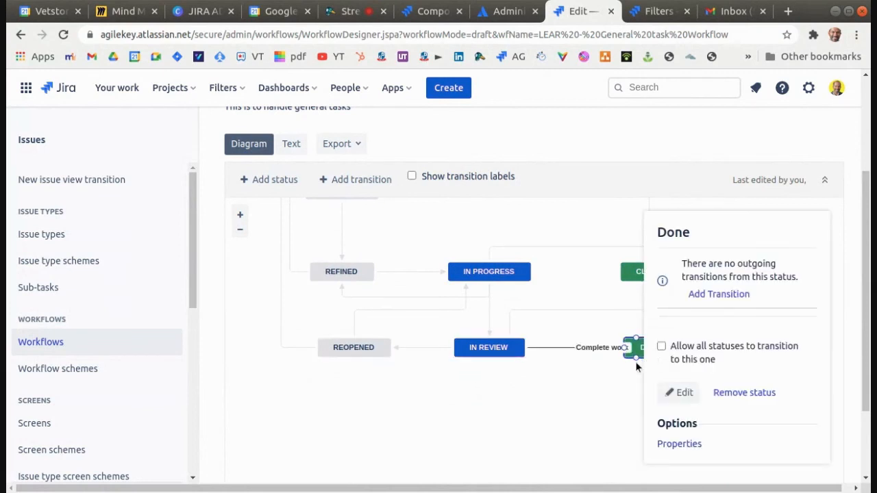
click(601, 383)
Select the Complete work transition between In Review and Done and open its conditions.
click(555, 348)
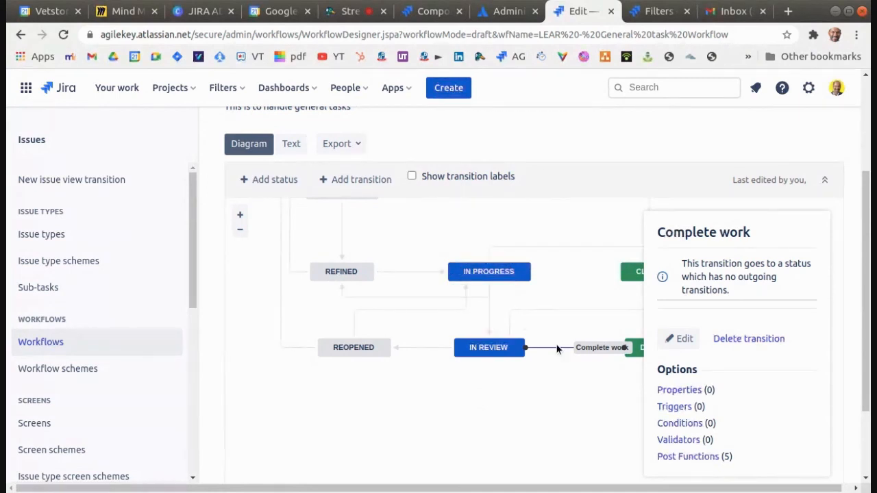
click(555, 379)
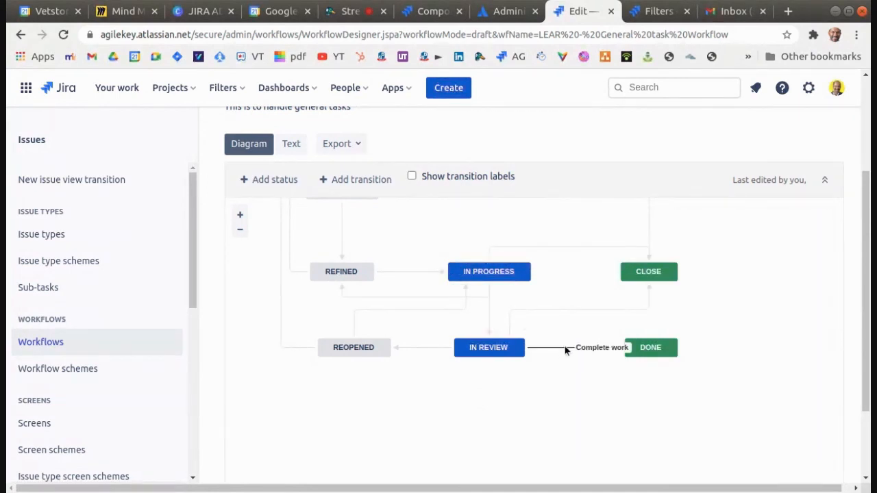
click(564, 346)
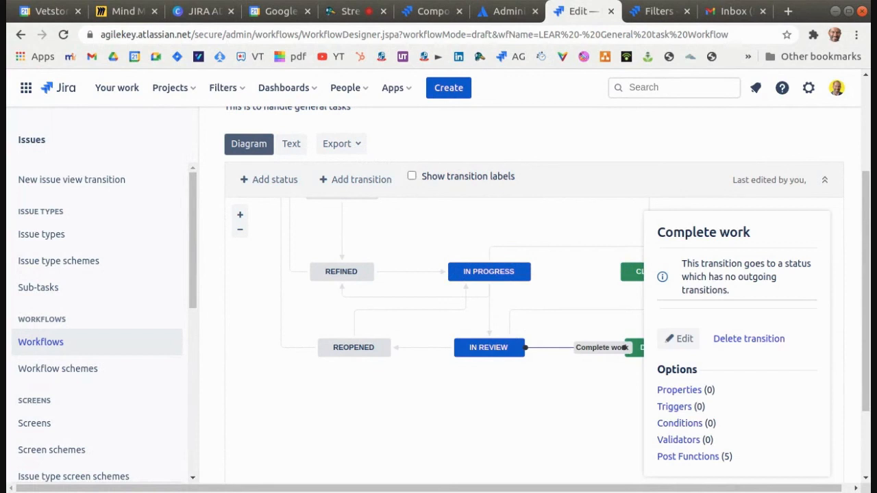
click(680, 425)
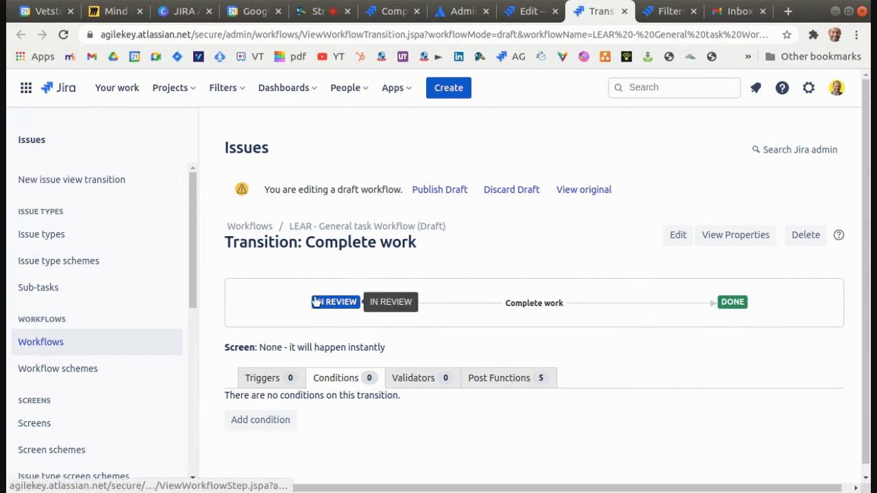
scroll(411, 349, down, 1)
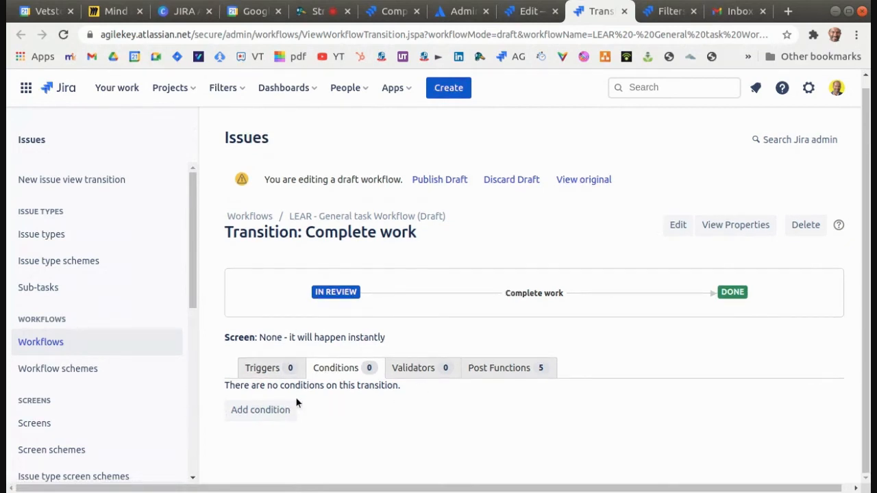
Start a new condition on the Complete work transition, using the User Is In Any Project Role type.
click(269, 414)
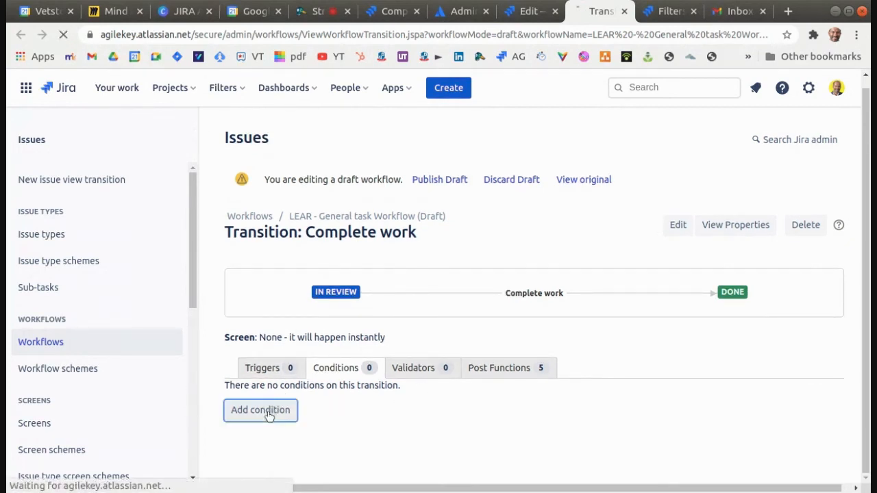
scroll(408, 361, down, 3)
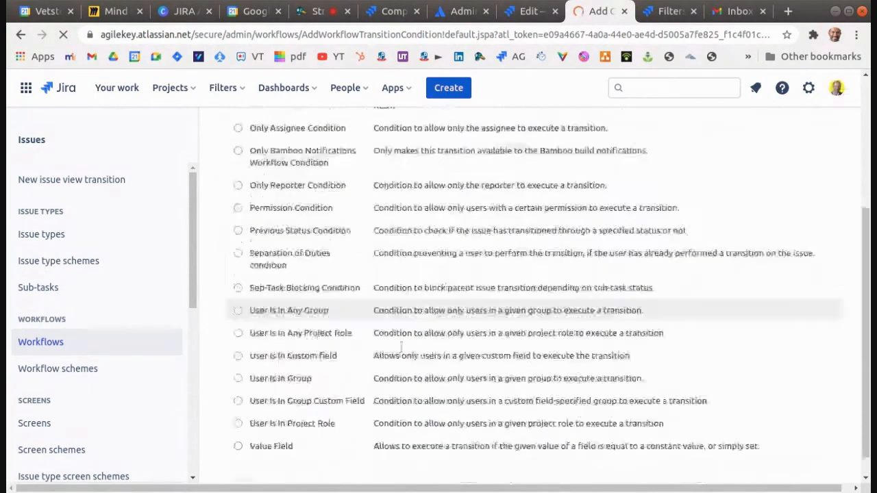
scroll(408, 367, up, 1)
scroll(408, 361, up, 2)
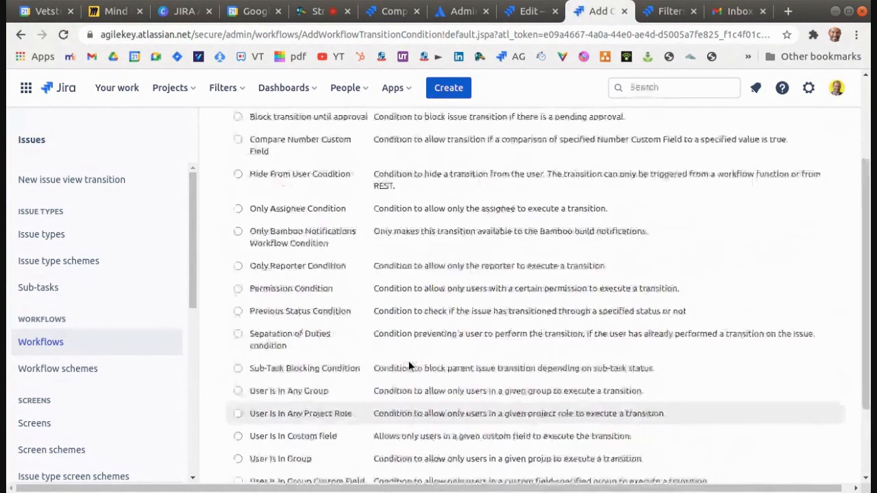
scroll(409, 360, up, 1)
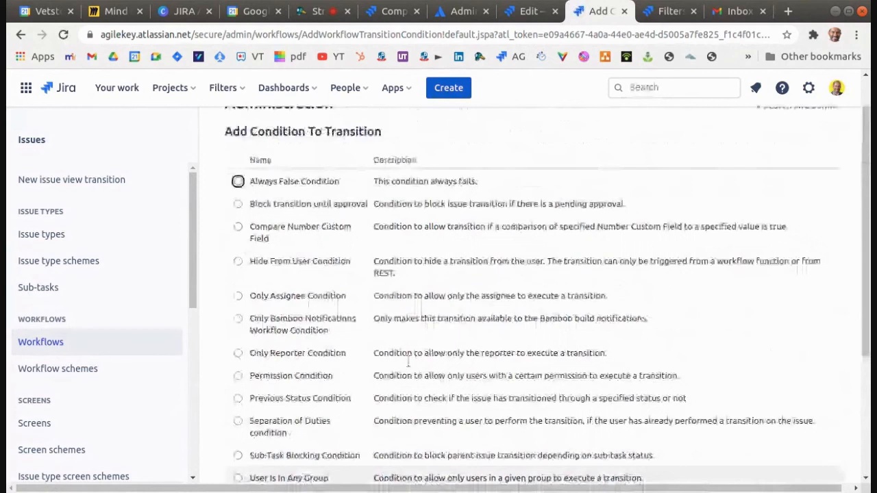
scroll(408, 361, up, 1)
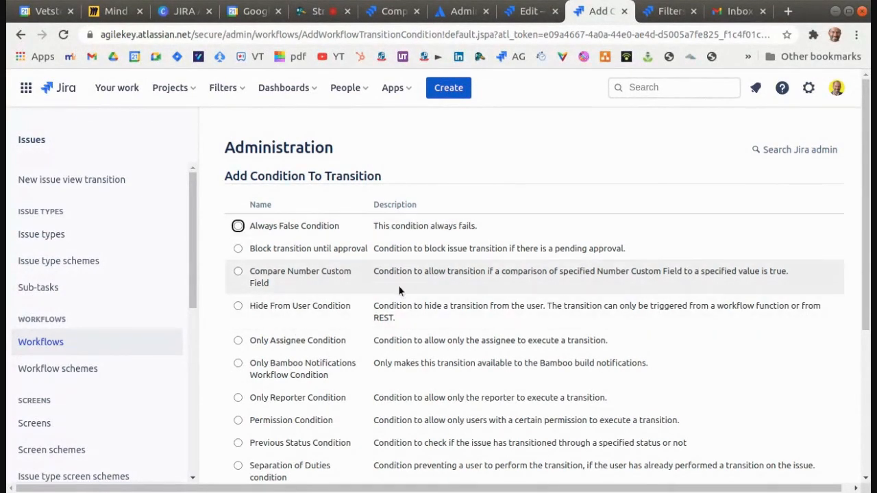
scroll(399, 285, down, 3)
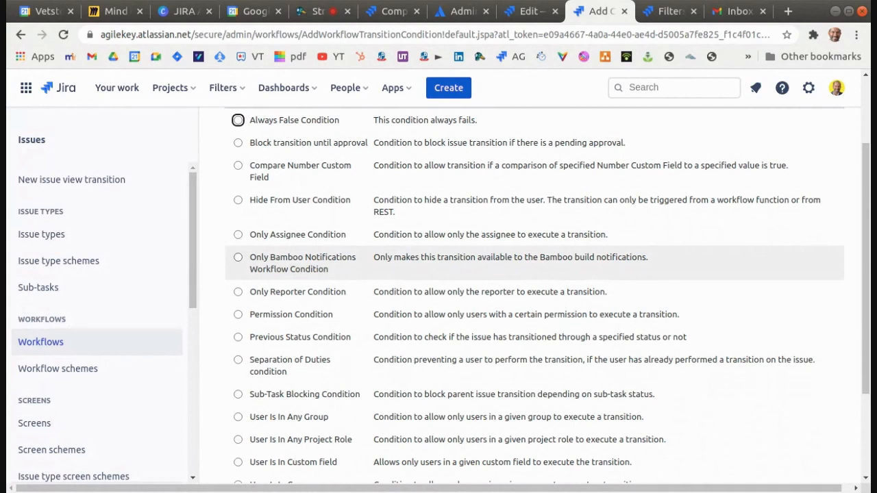
scroll(331, 284, down, 2)
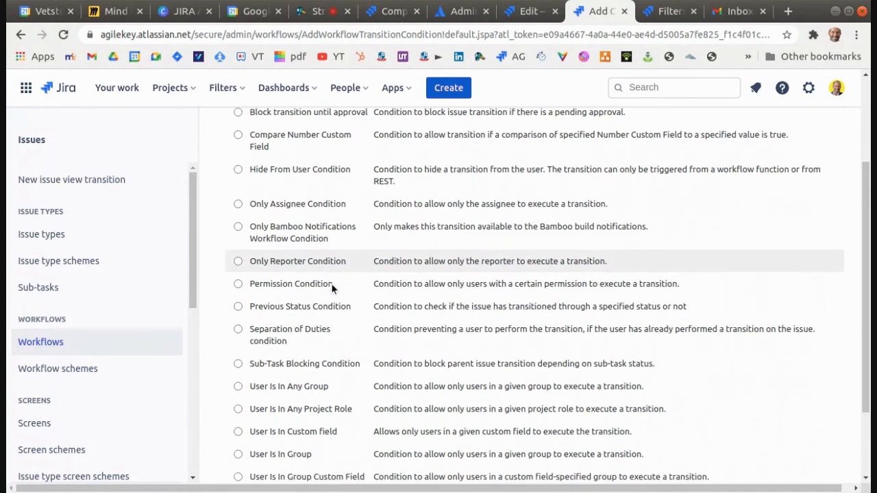
scroll(331, 287, down, 1)
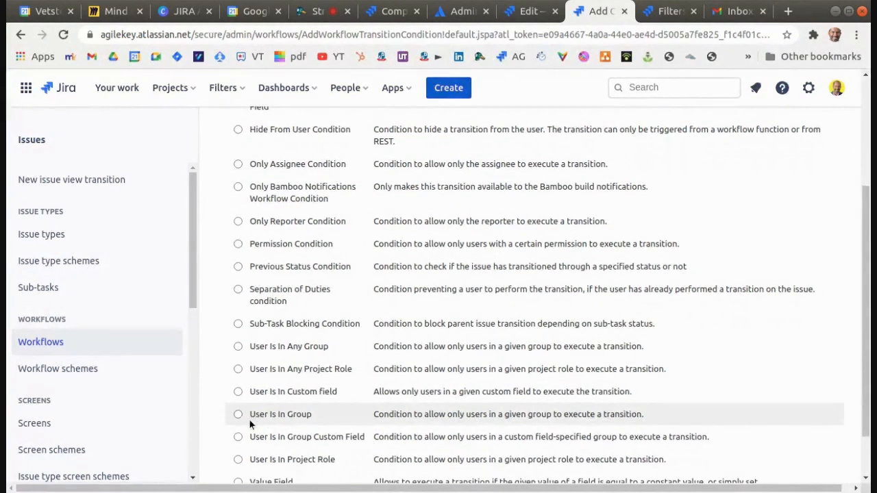
click(238, 416)
scroll(329, 330, down, 3)
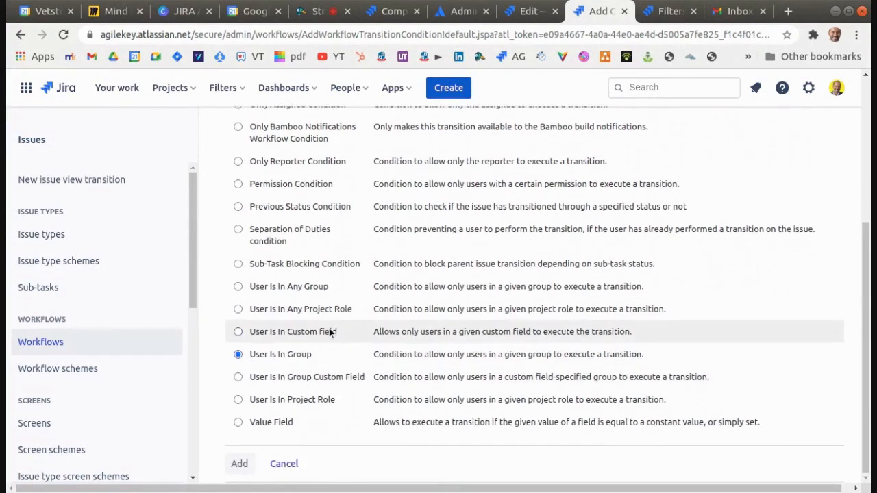
click(272, 311)
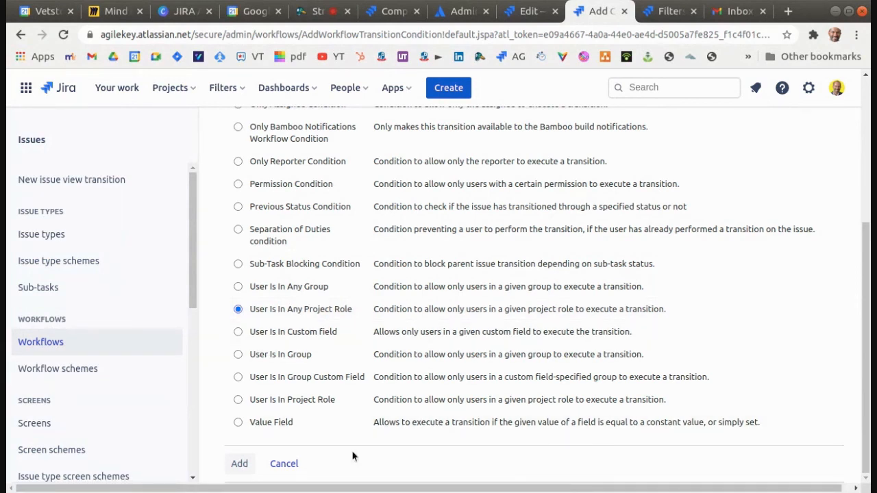
click(239, 464)
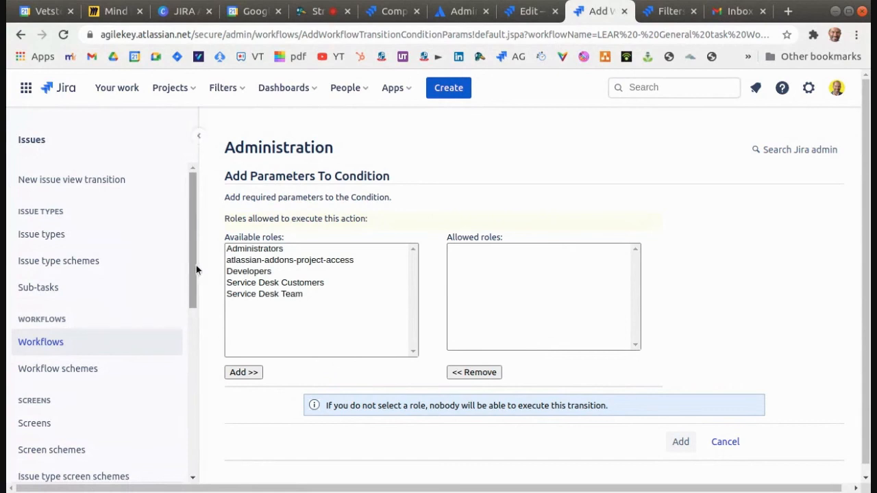
Make Administrators the allowed role for the condition and add it to the Complete work transition.
click(248, 252)
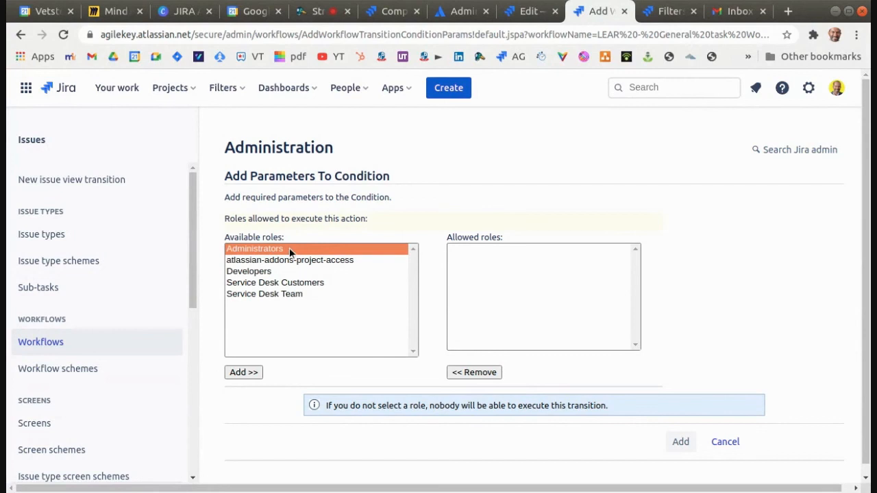
click(246, 374)
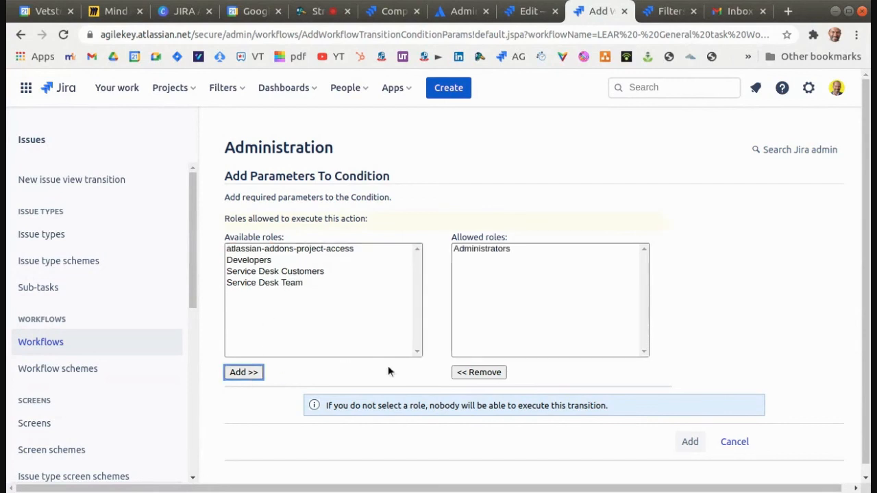
click(690, 442)
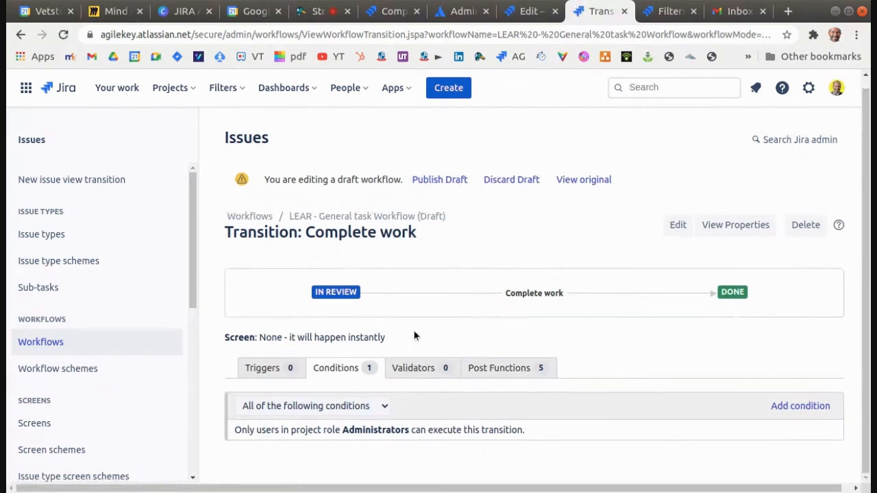
Publish the draft LEAR - General task Workflow, saving a backup copy of it under the suggested name.
click(436, 180)
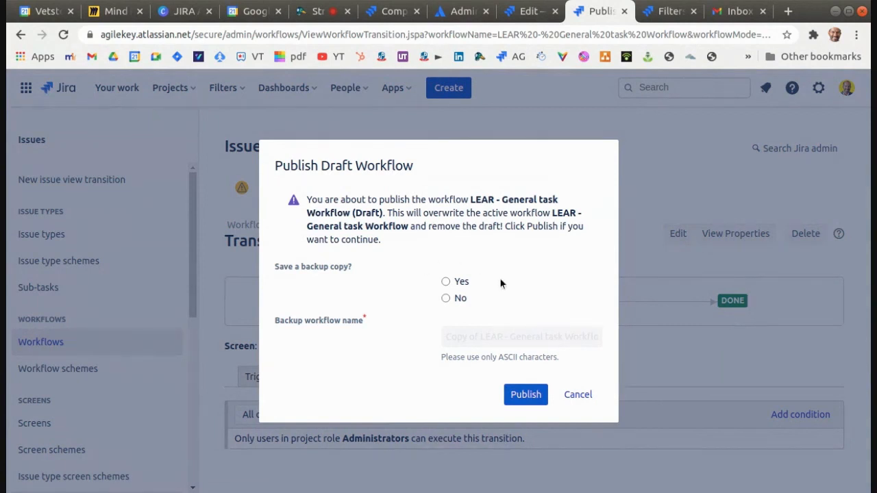
click(447, 281)
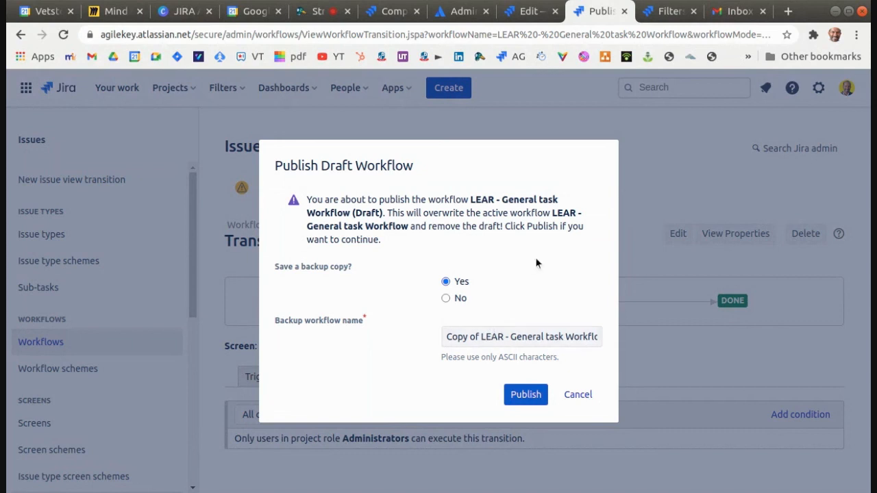
click(526, 394)
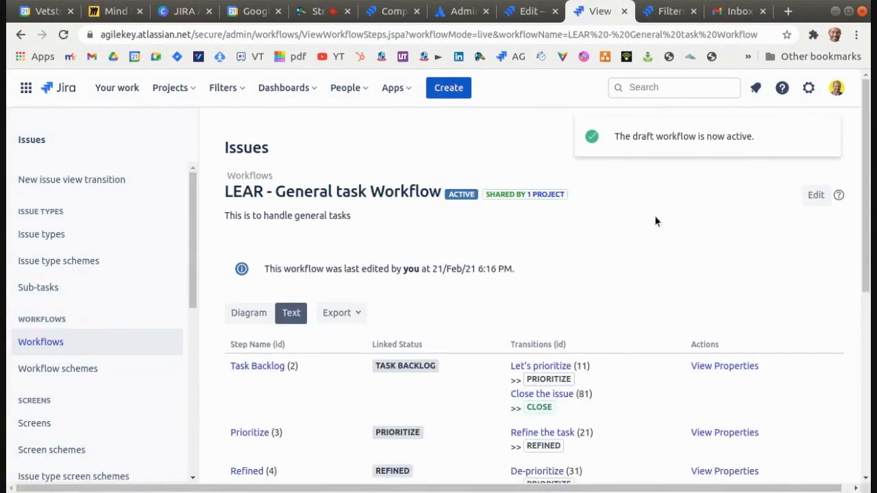
Open the Kanban board of the Learning Application (LEAR) project.
click(171, 88)
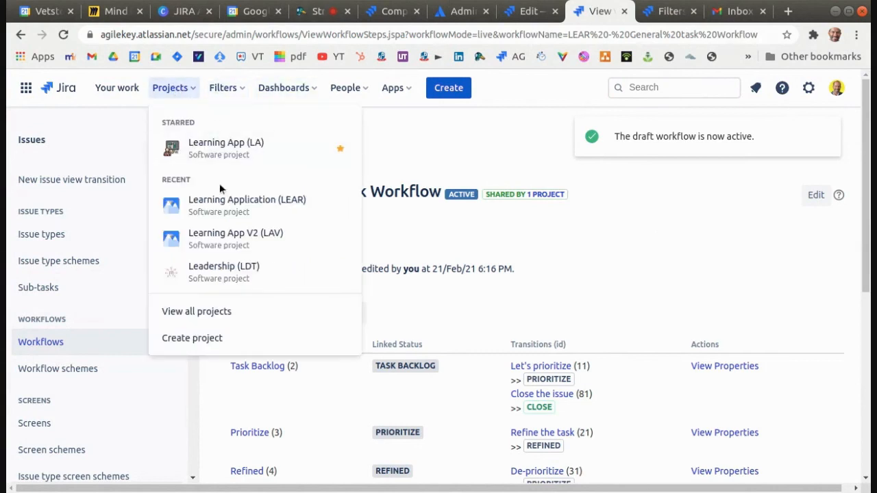
click(235, 210)
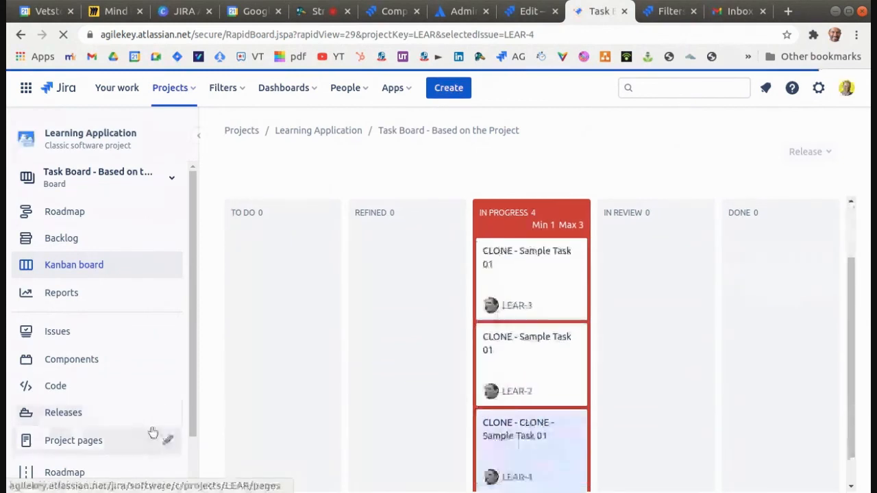
Check who is assigned to the Learning Application project in the People section of its project settings.
scroll(119, 443, down, 2)
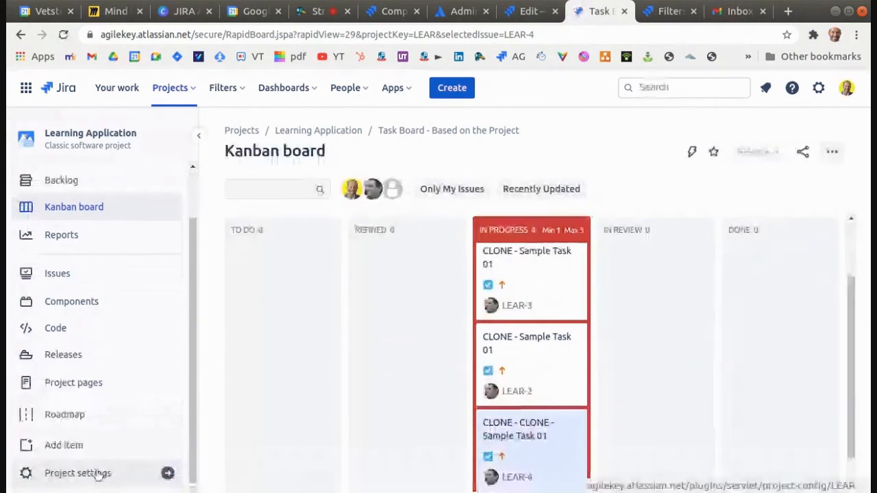
click(78, 473)
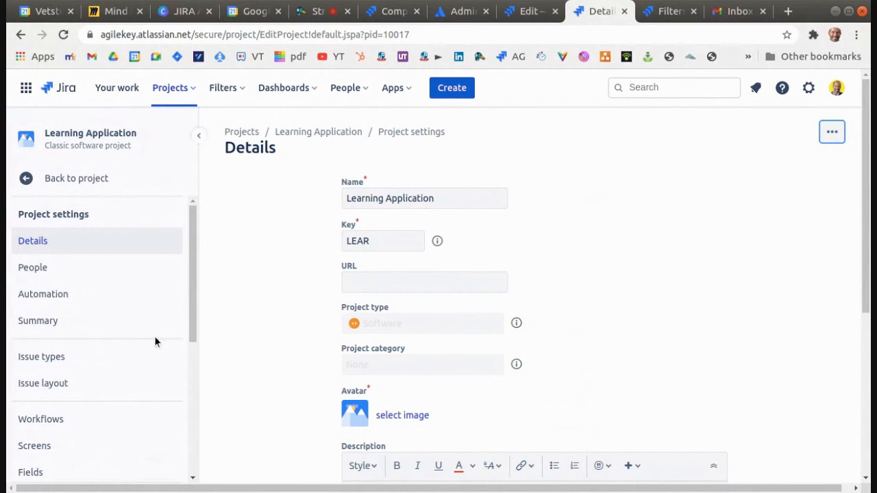
click(63, 267)
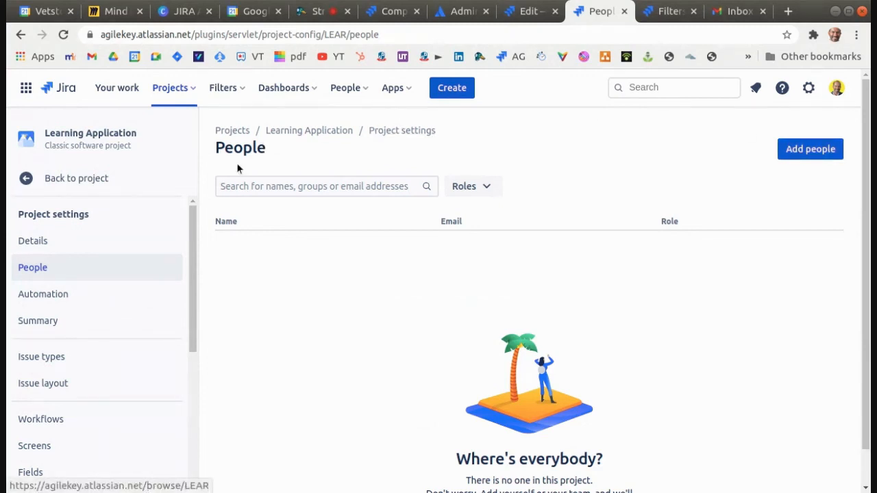
Return to the Kanban board, move LEAR-3 to In Review and try to move it on to Done.
click(72, 182)
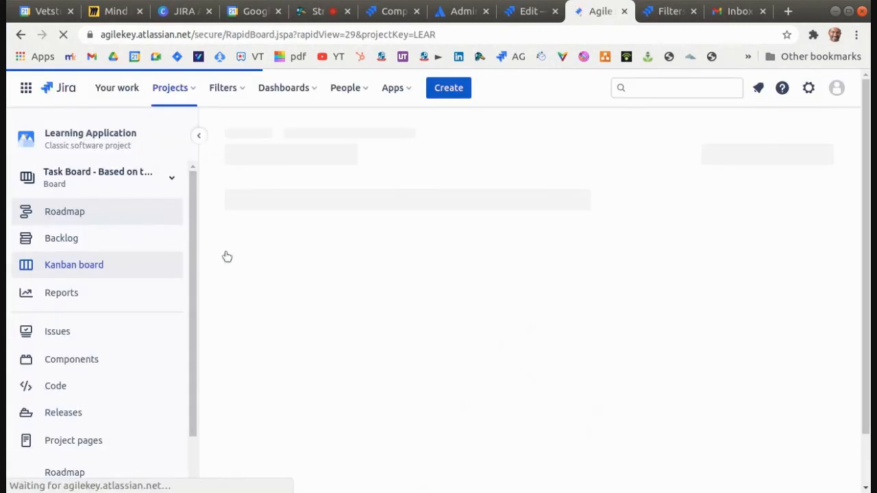
drag(532, 272, 751, 260)
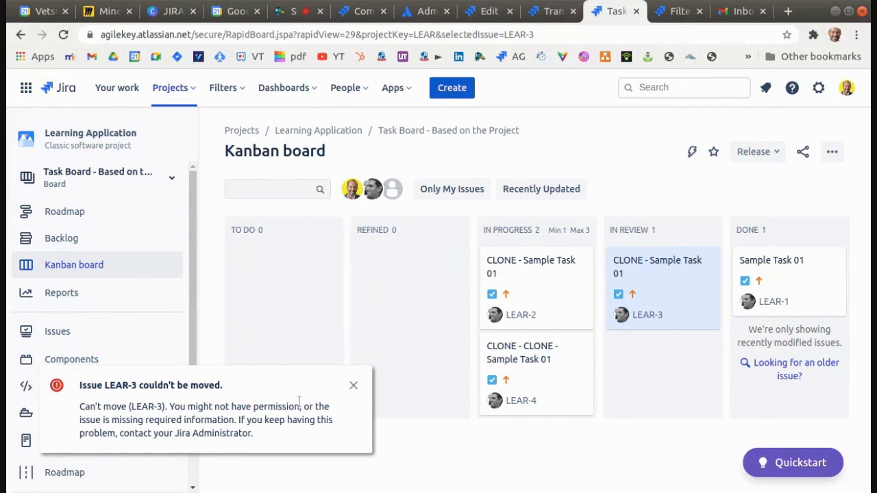
click(353, 386)
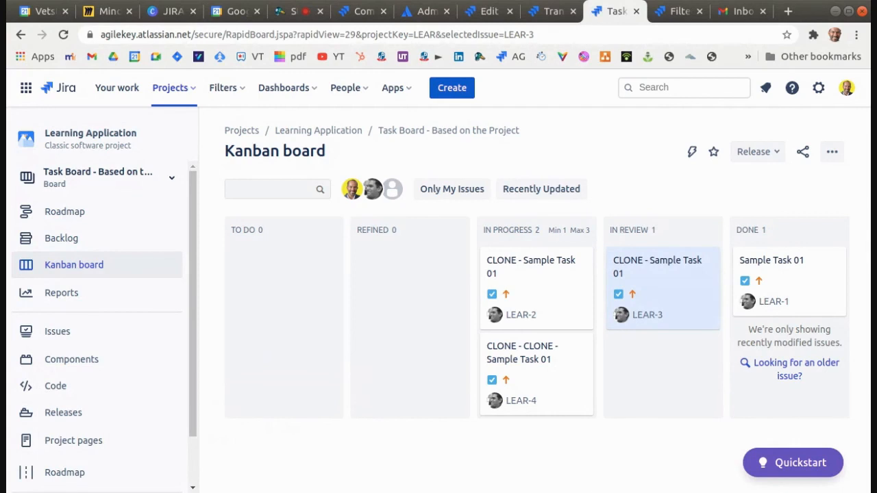
Check the condition on the Complete work transition, and close the Filters page before returning to the Kanban board.
click(548, 13)
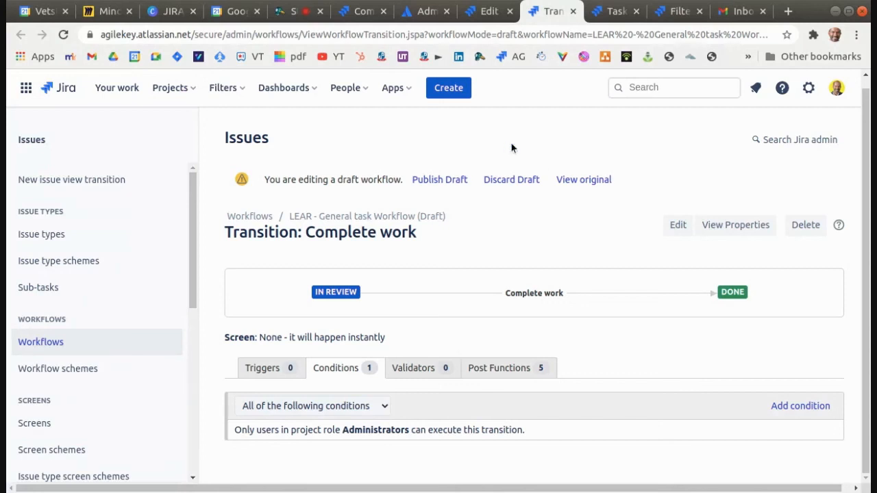
click(697, 13)
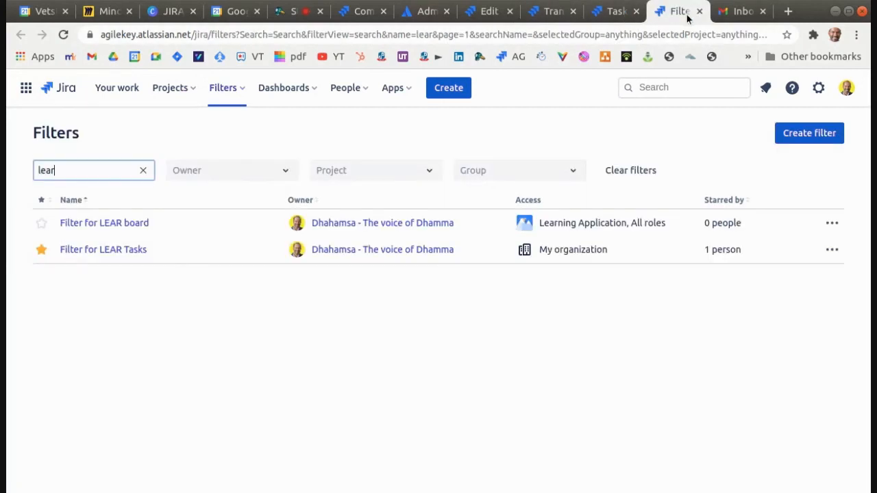
click(699, 11)
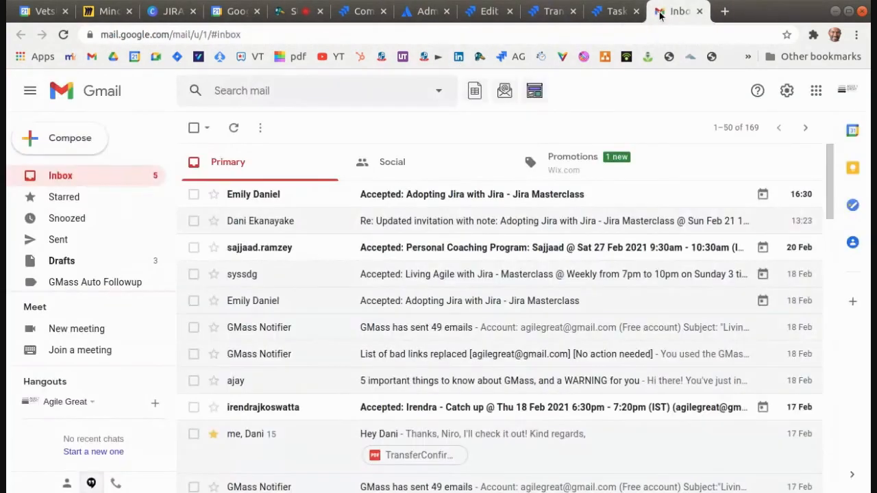
click(612, 12)
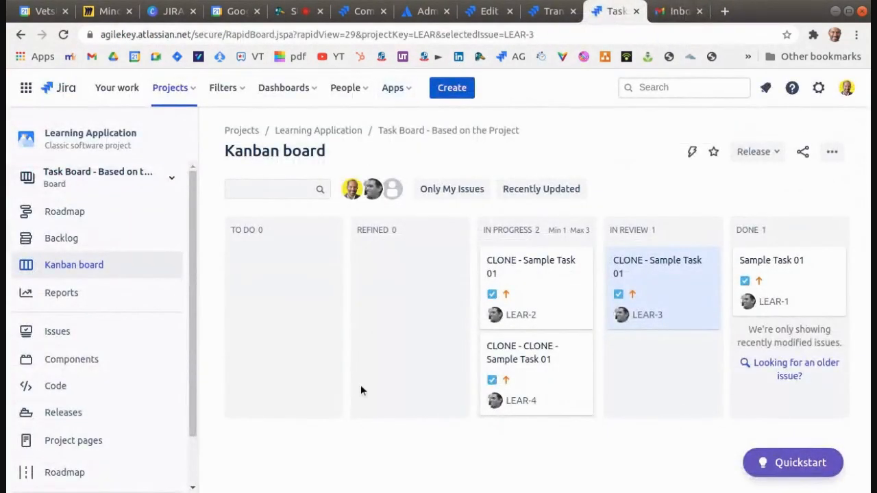
Open the People settings of the Learning Application project.
scroll(117, 440, down, 2)
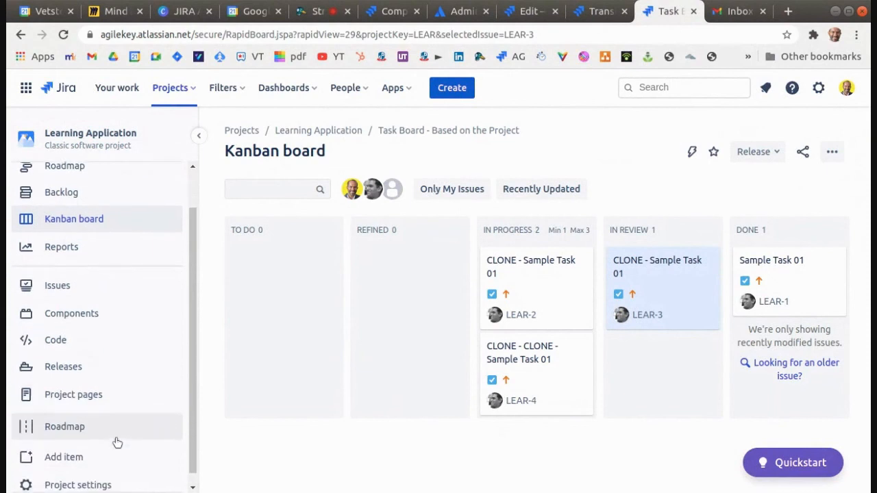
click(94, 472)
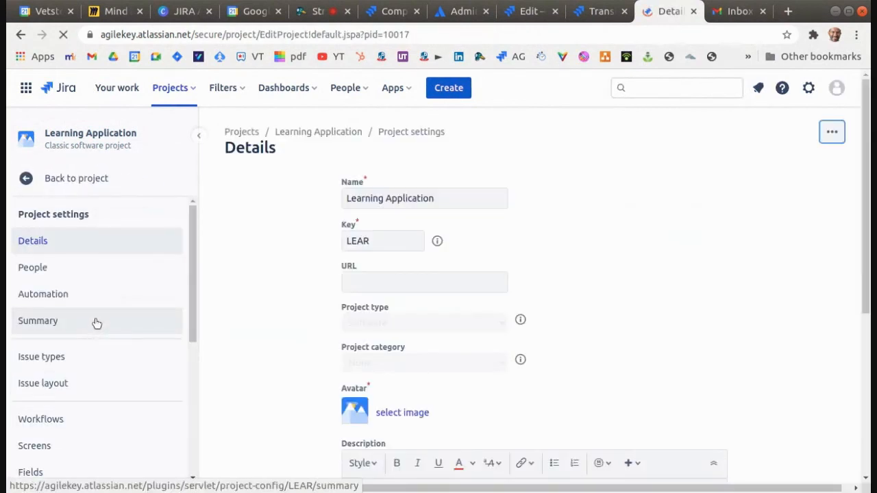
click(54, 268)
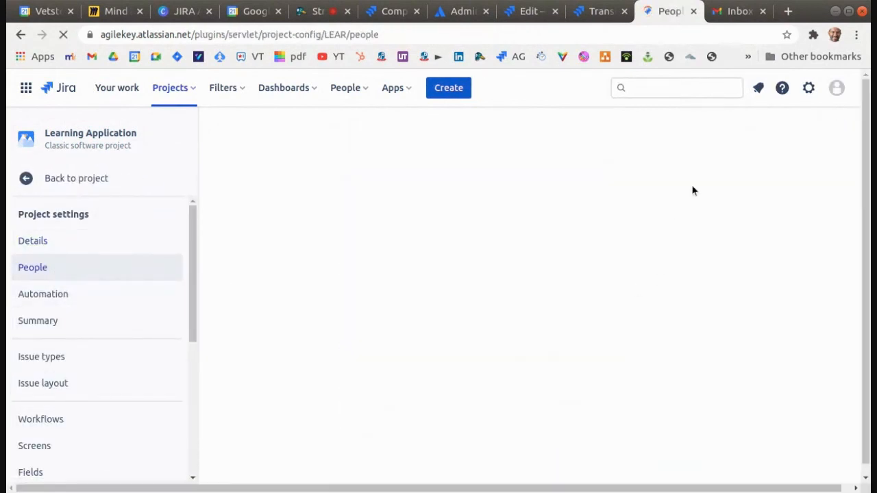
Add the team member who is assigned the sample tasks to the project with the Developers role.
click(793, 150)
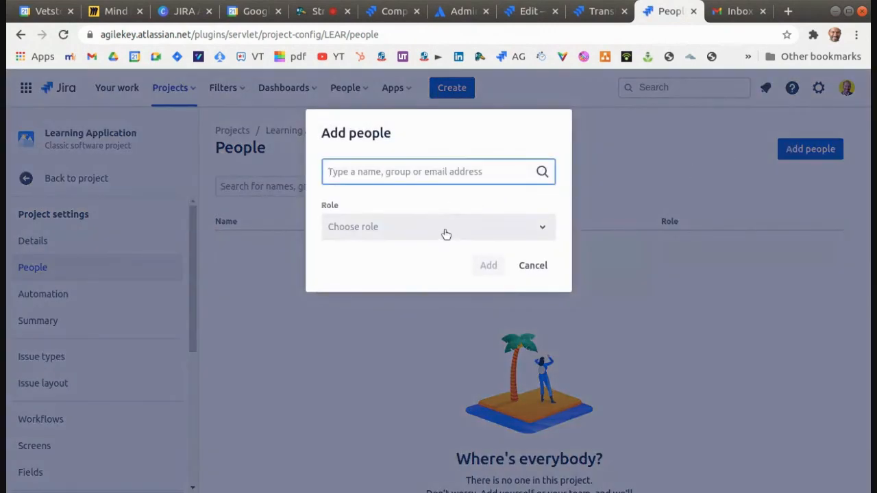
click(444, 231)
click(418, 174)
text(SA)
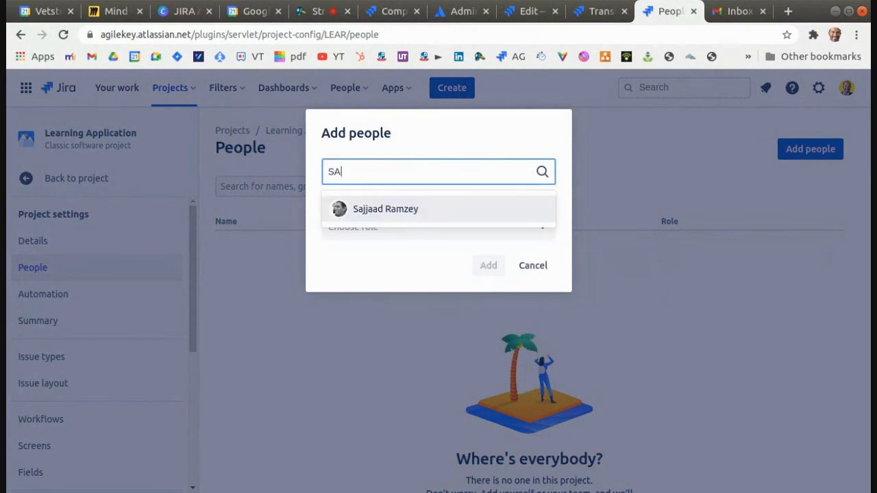
click(419, 207)
click(441, 232)
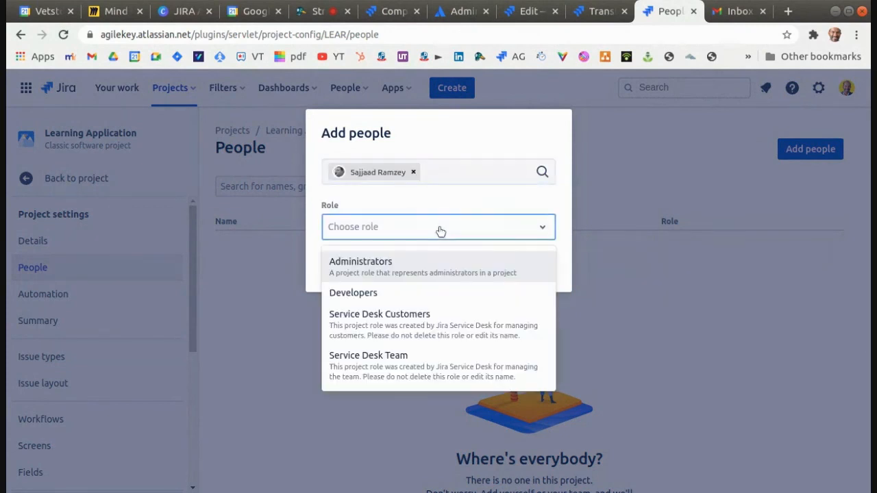
click(396, 294)
click(477, 269)
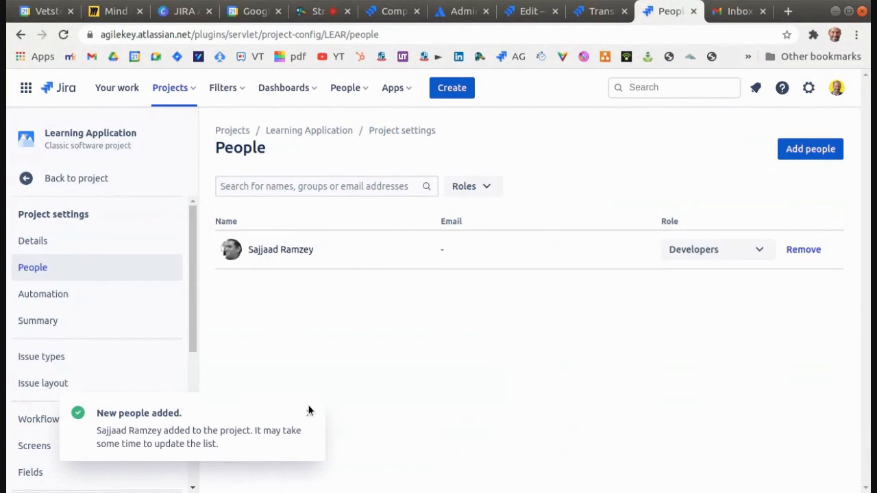
click(311, 415)
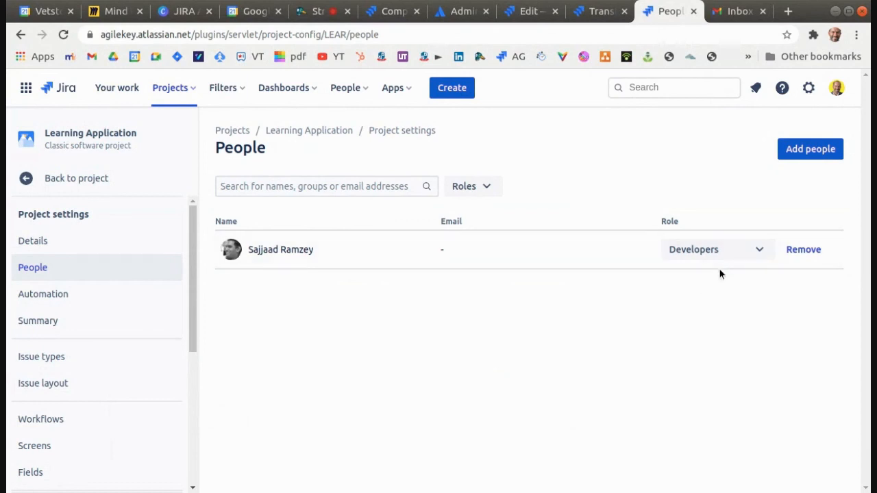
Add your own account to the project with the Administrators role.
click(812, 157)
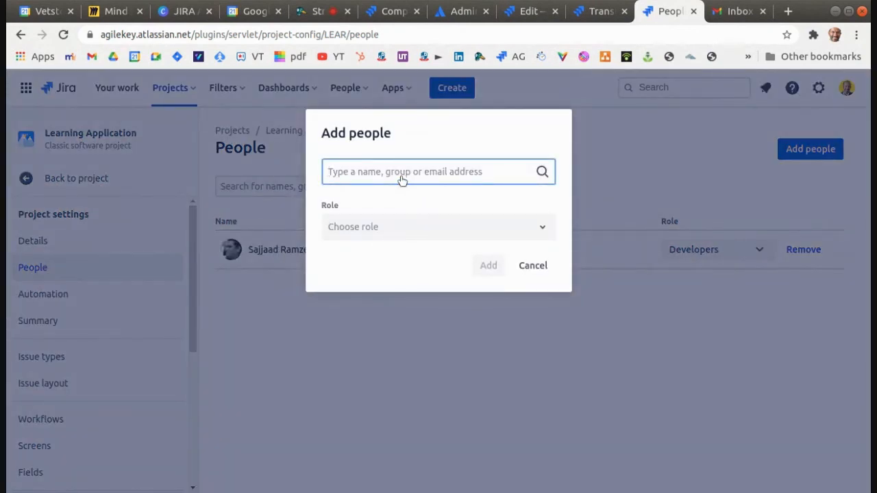
text(dha)
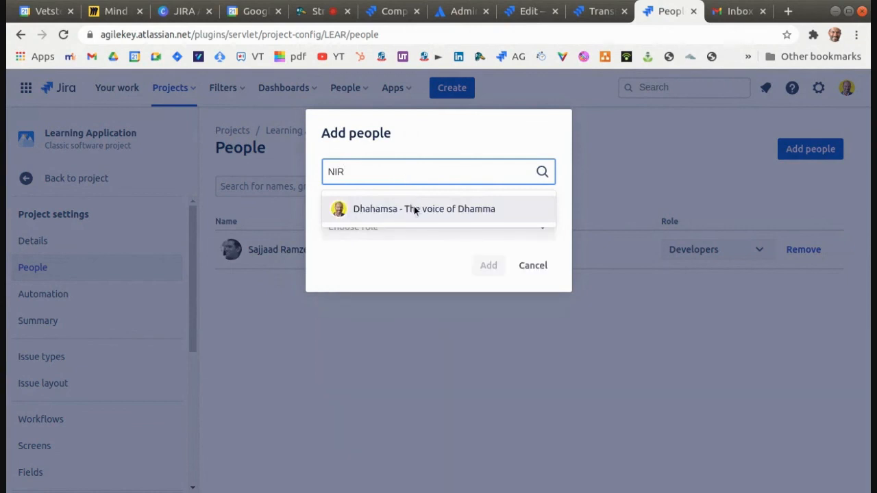
click(414, 208)
click(418, 228)
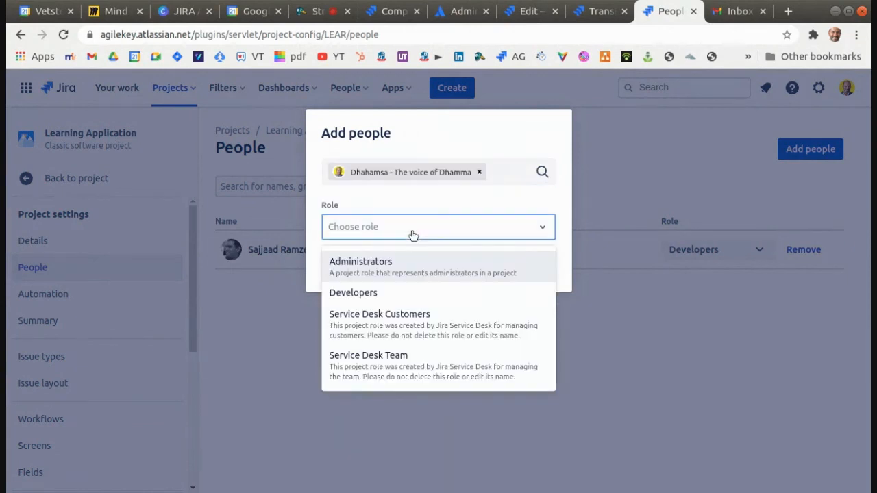
click(410, 271)
click(486, 266)
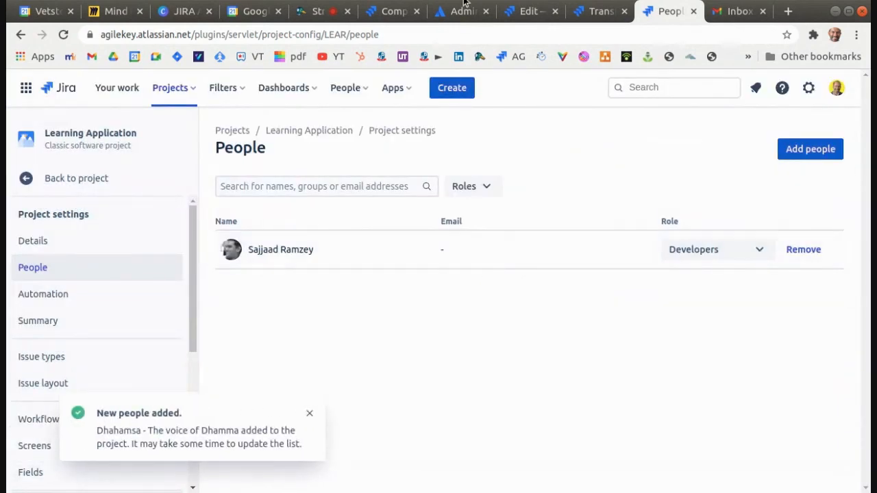
Close the browser pages holding the Atlassian Administration site and the draft workflow editor.
click(527, 12)
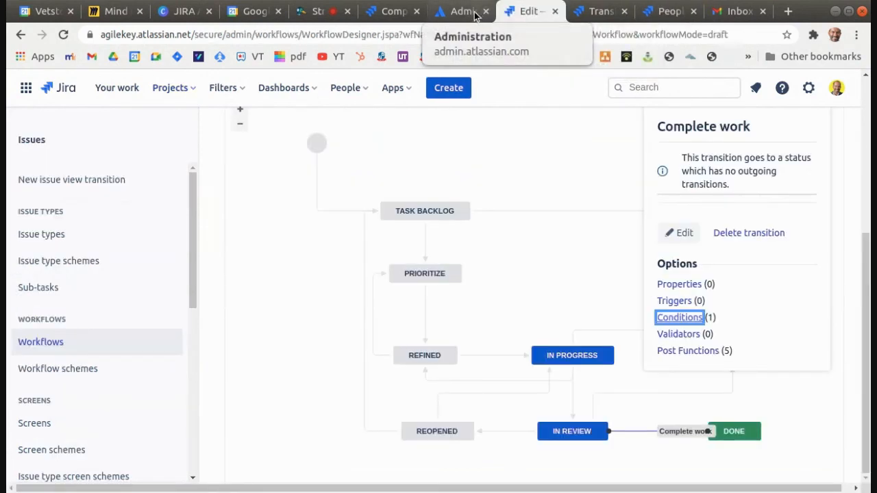
click(473, 13)
click(486, 11)
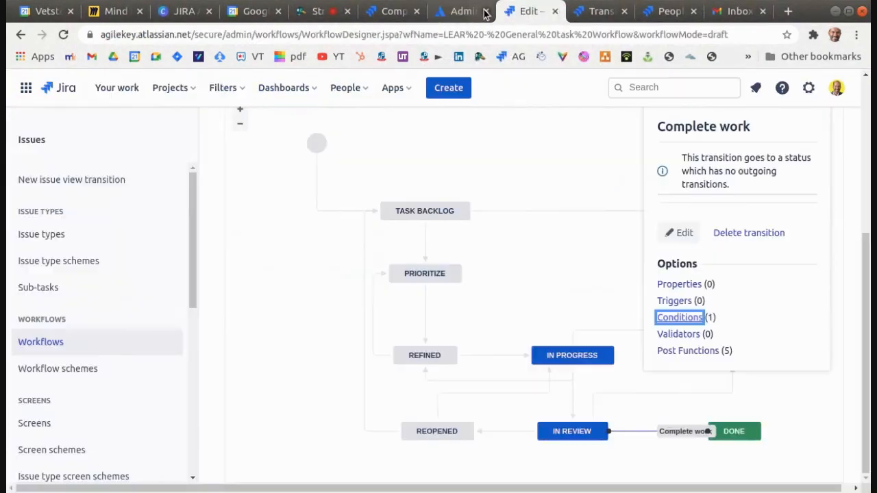
click(486, 13)
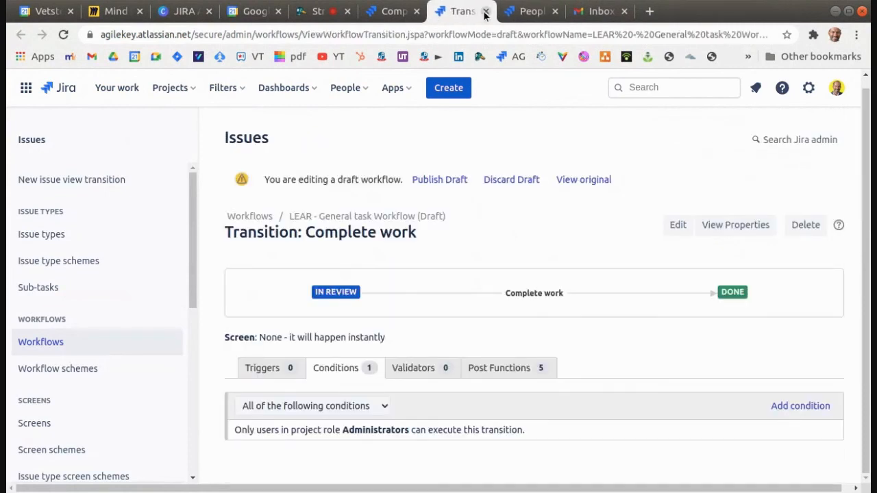
Reload the project's Components page, open the Kanban board and move LEAR-3 from In Review to Done.
click(391, 13)
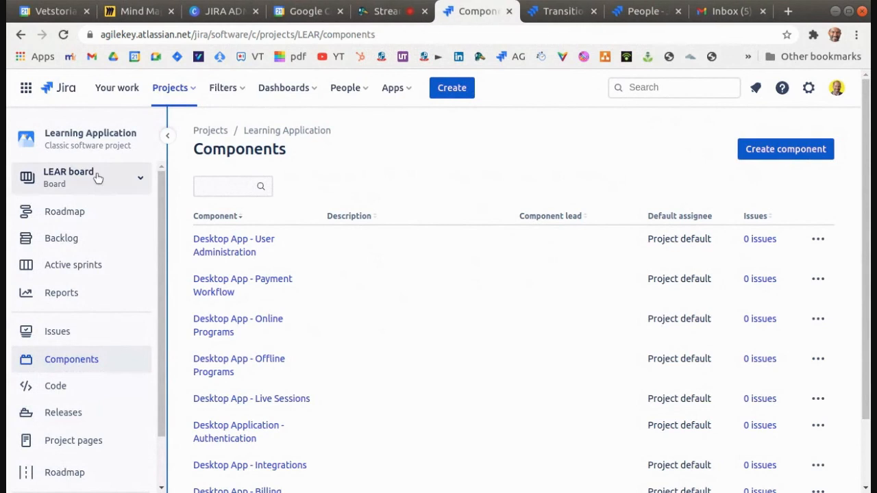
click(247, 34)
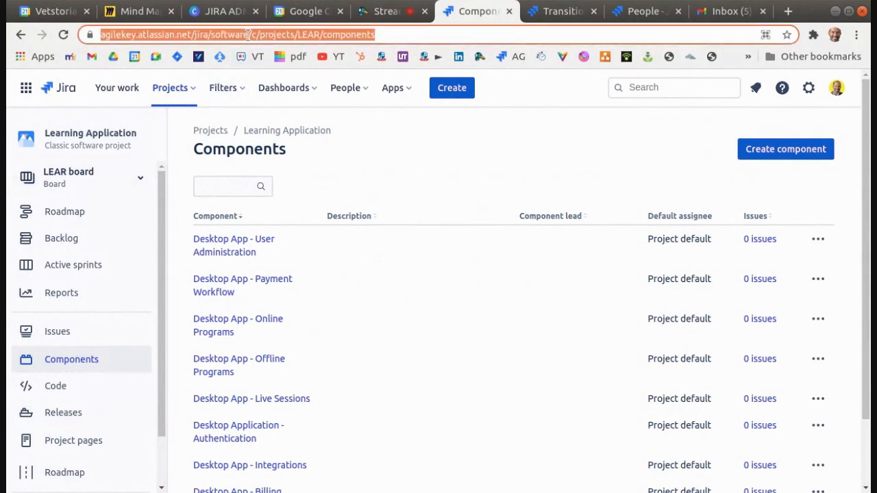
key(Return)
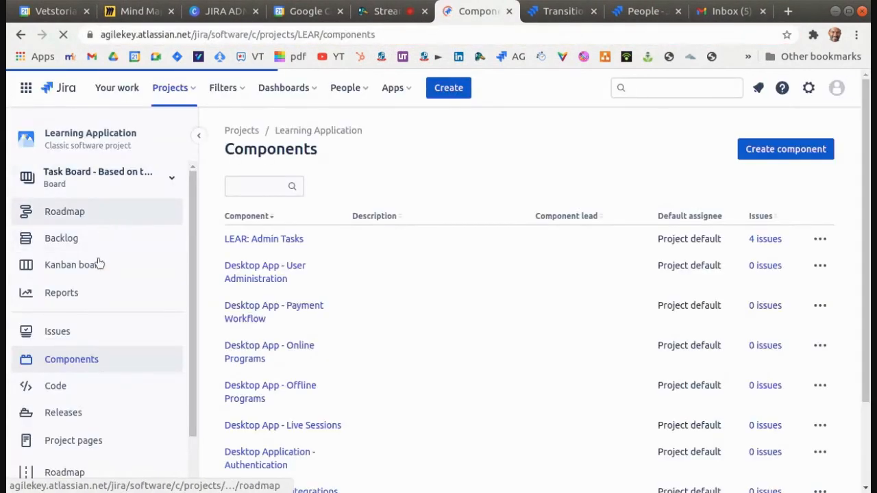
click(98, 270)
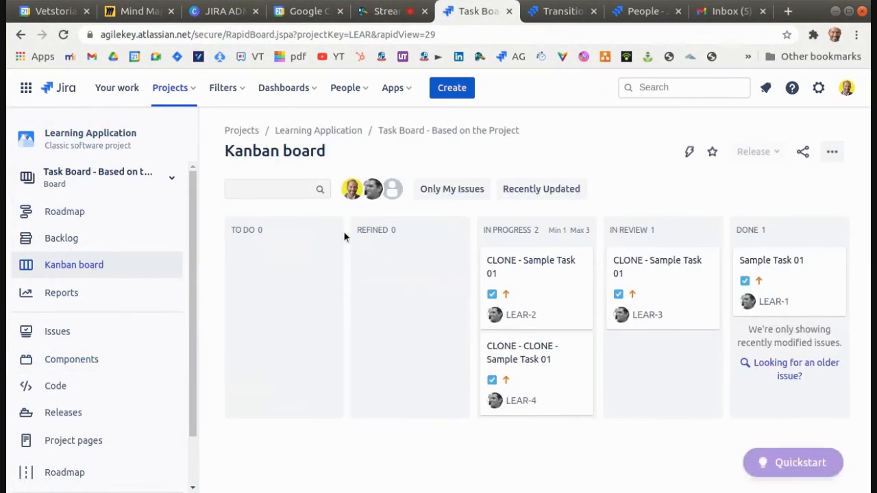
drag(642, 267, 761, 274)
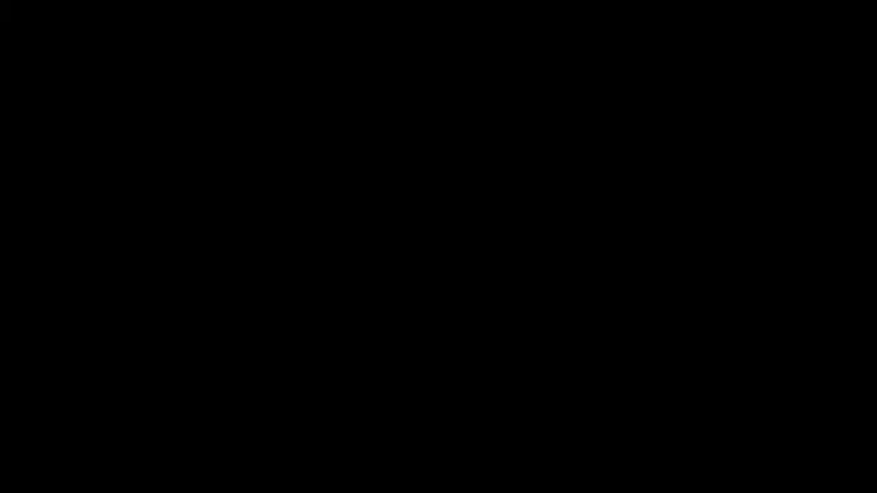